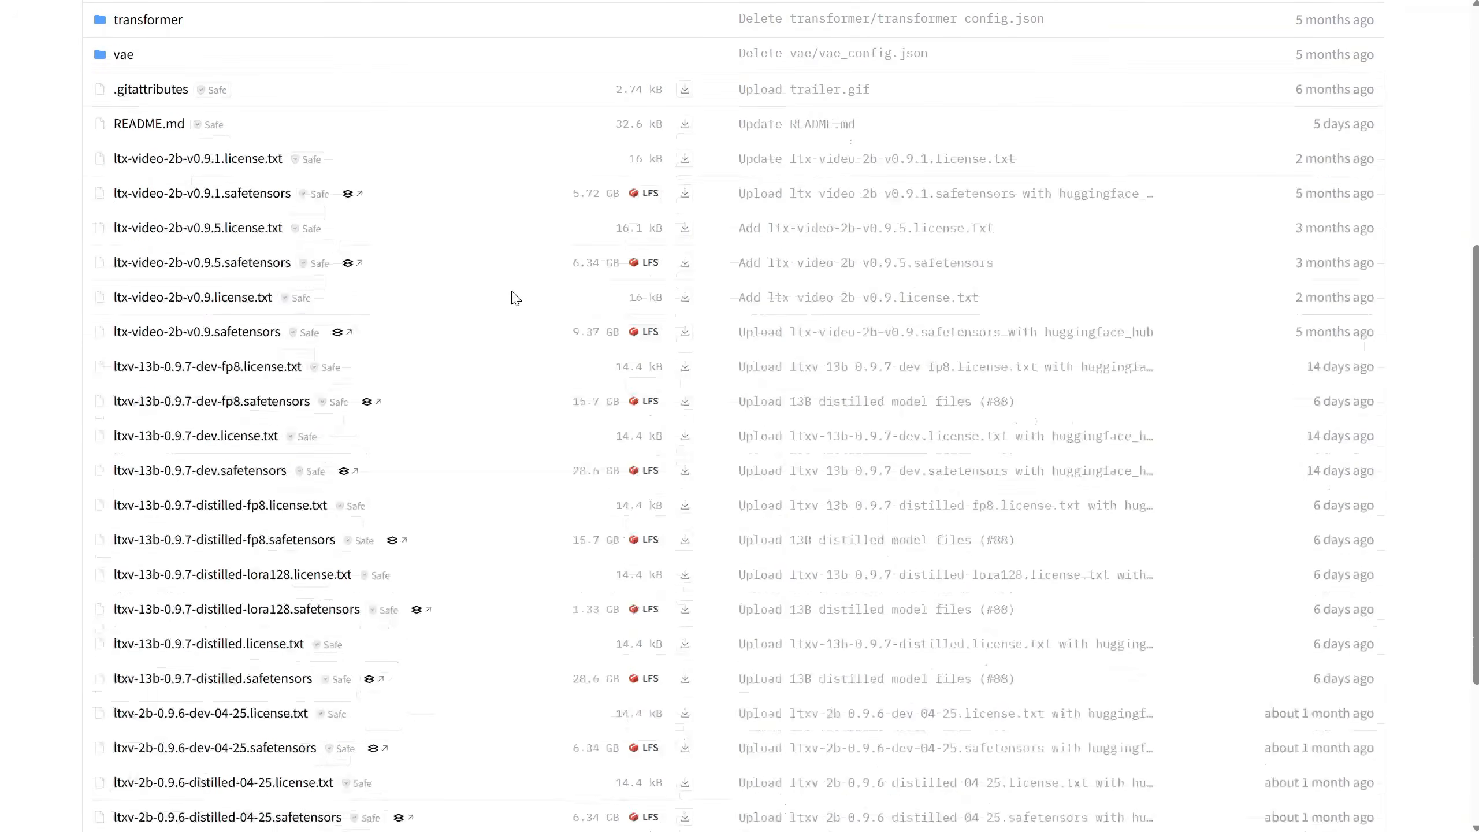
scroll(256, 604, "down", 3)
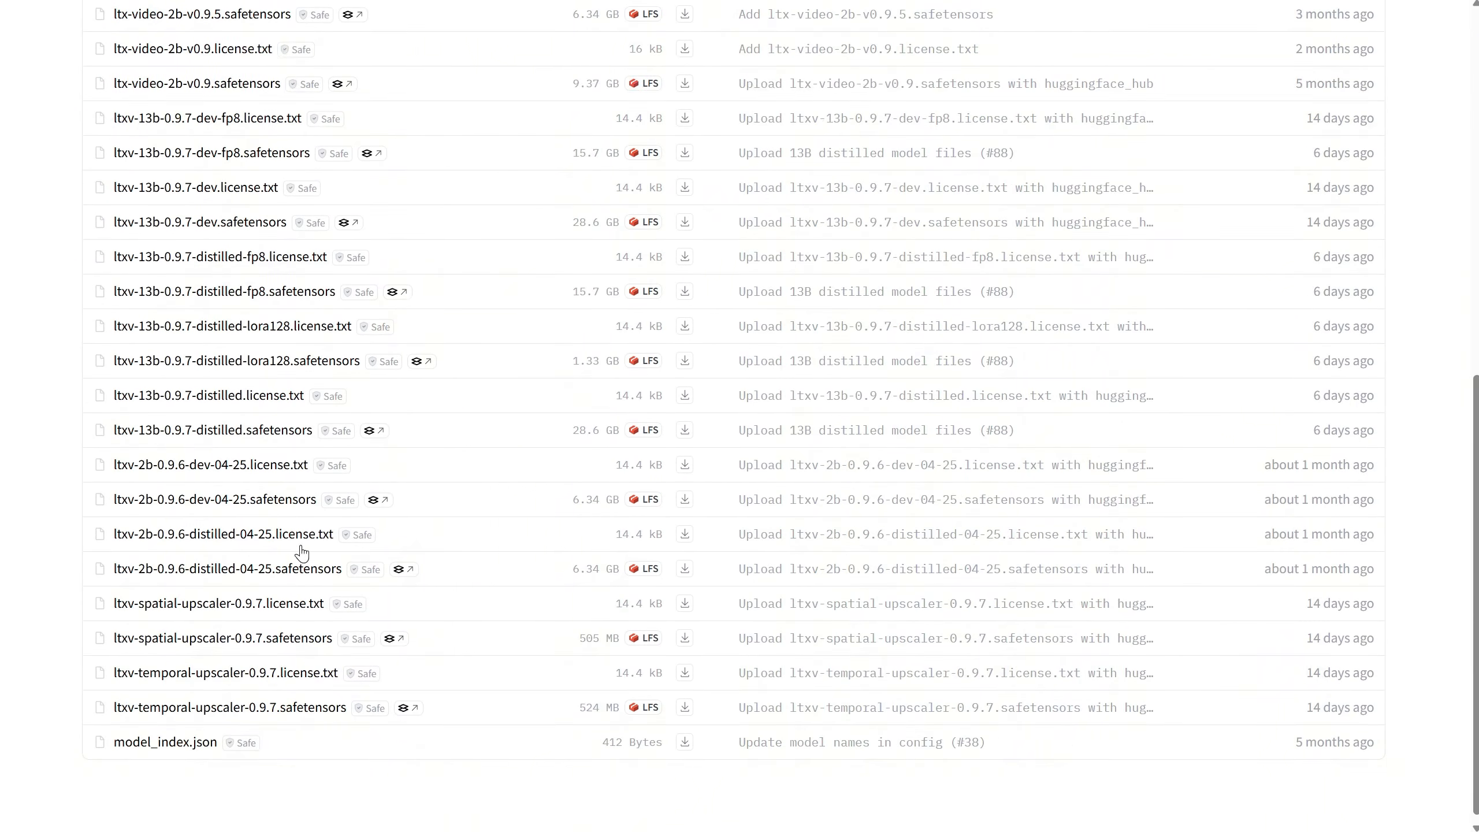
Examine the LTX-Video model file list and the ComfyUI Manager's version details, then close the Manager
scroll(280, 442, "up", 6)
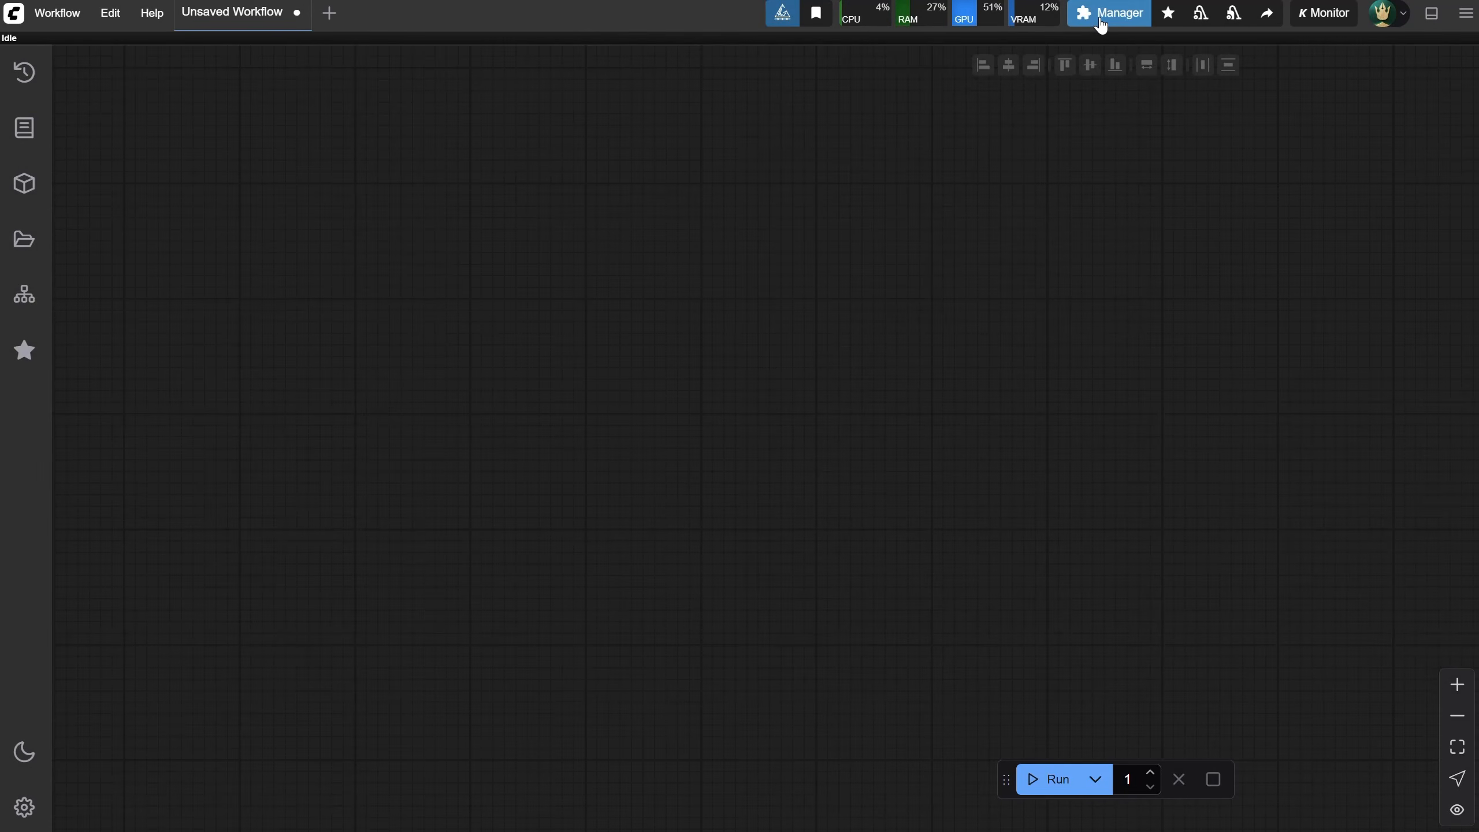
left_click(1101, 21)
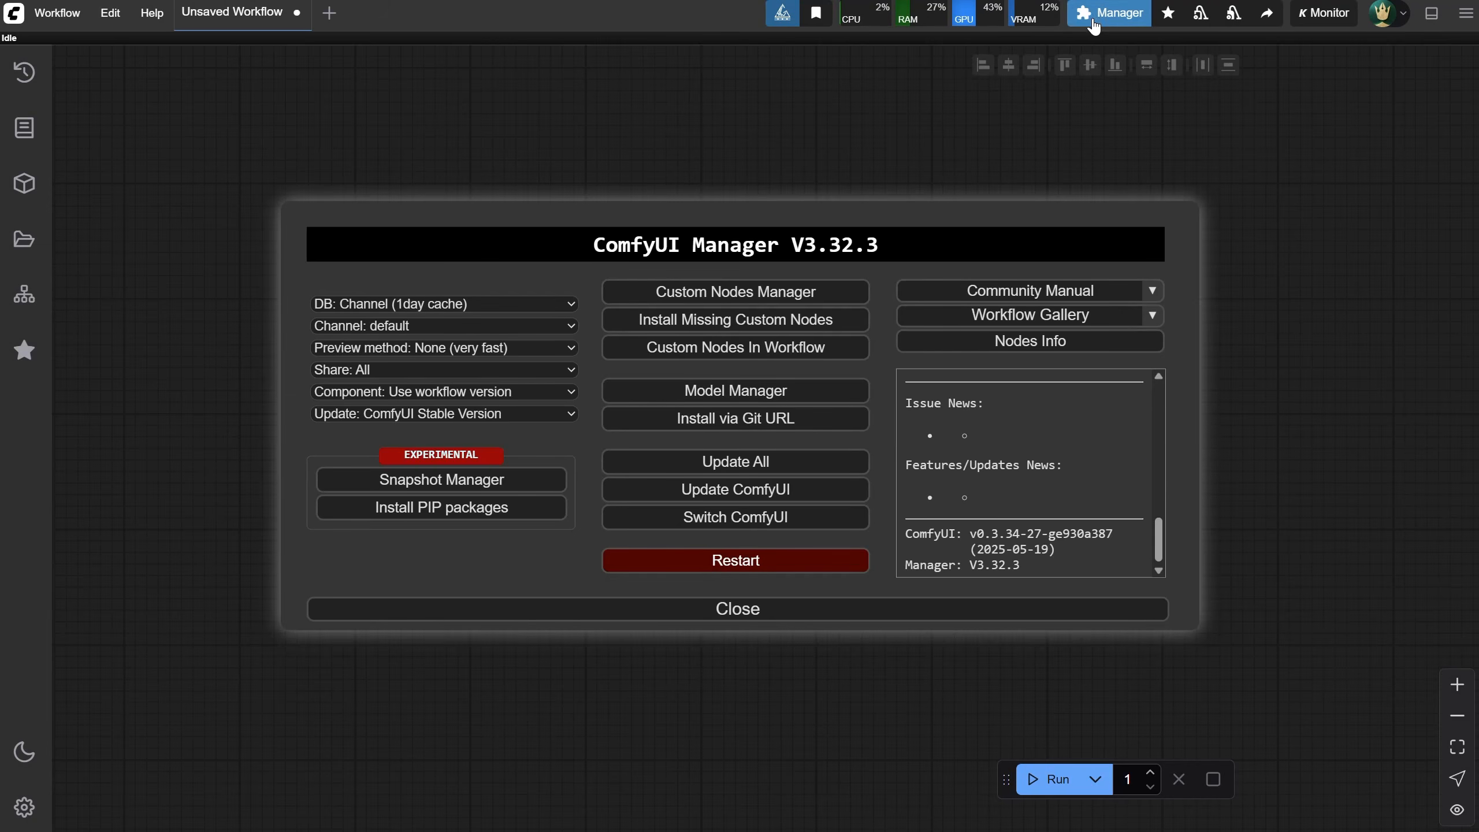
scroll(1020, 495, "up", 2)
scroll(1019, 495, "down", 2)
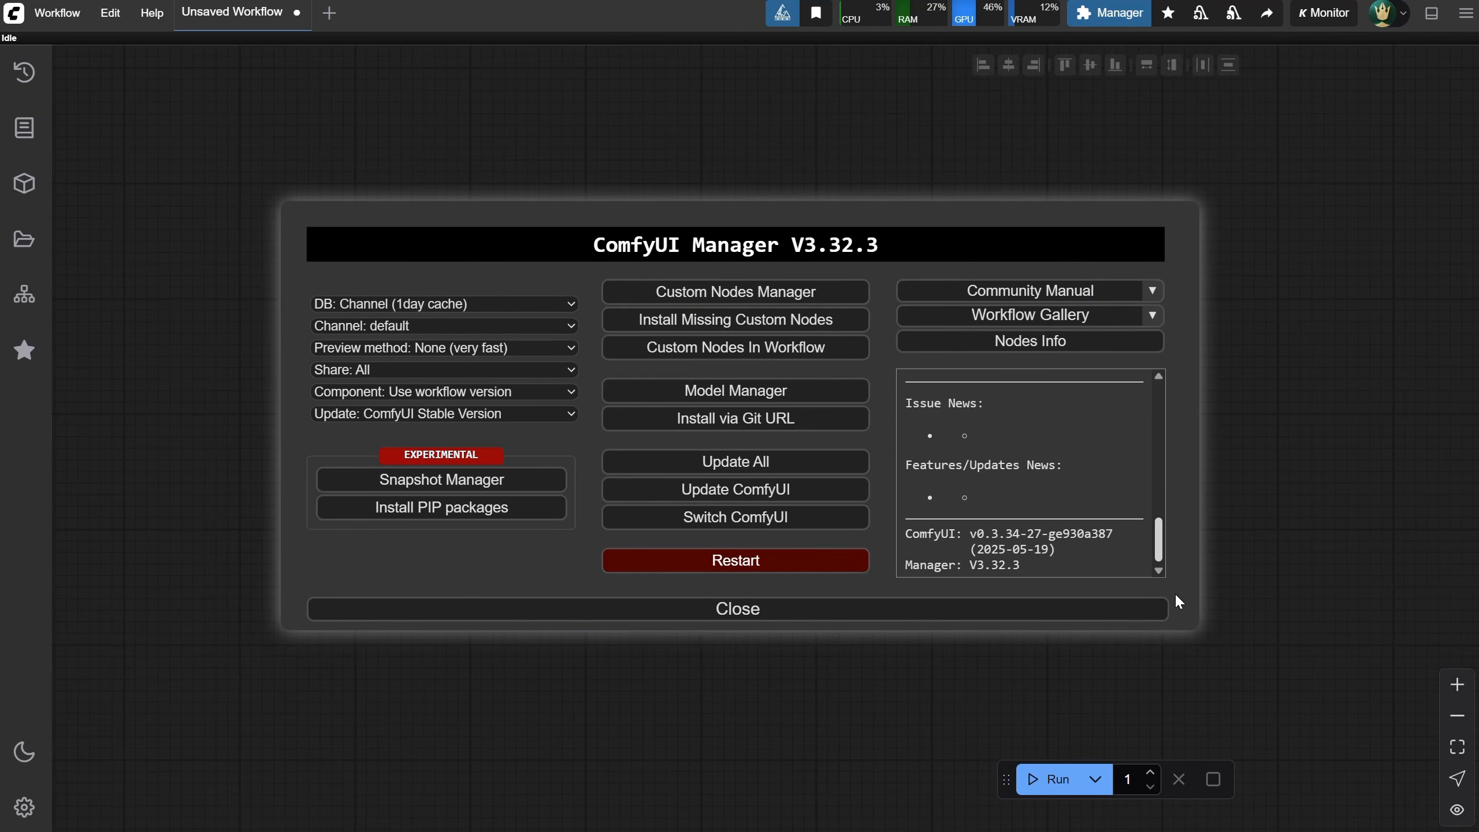
left_click(829, 617)
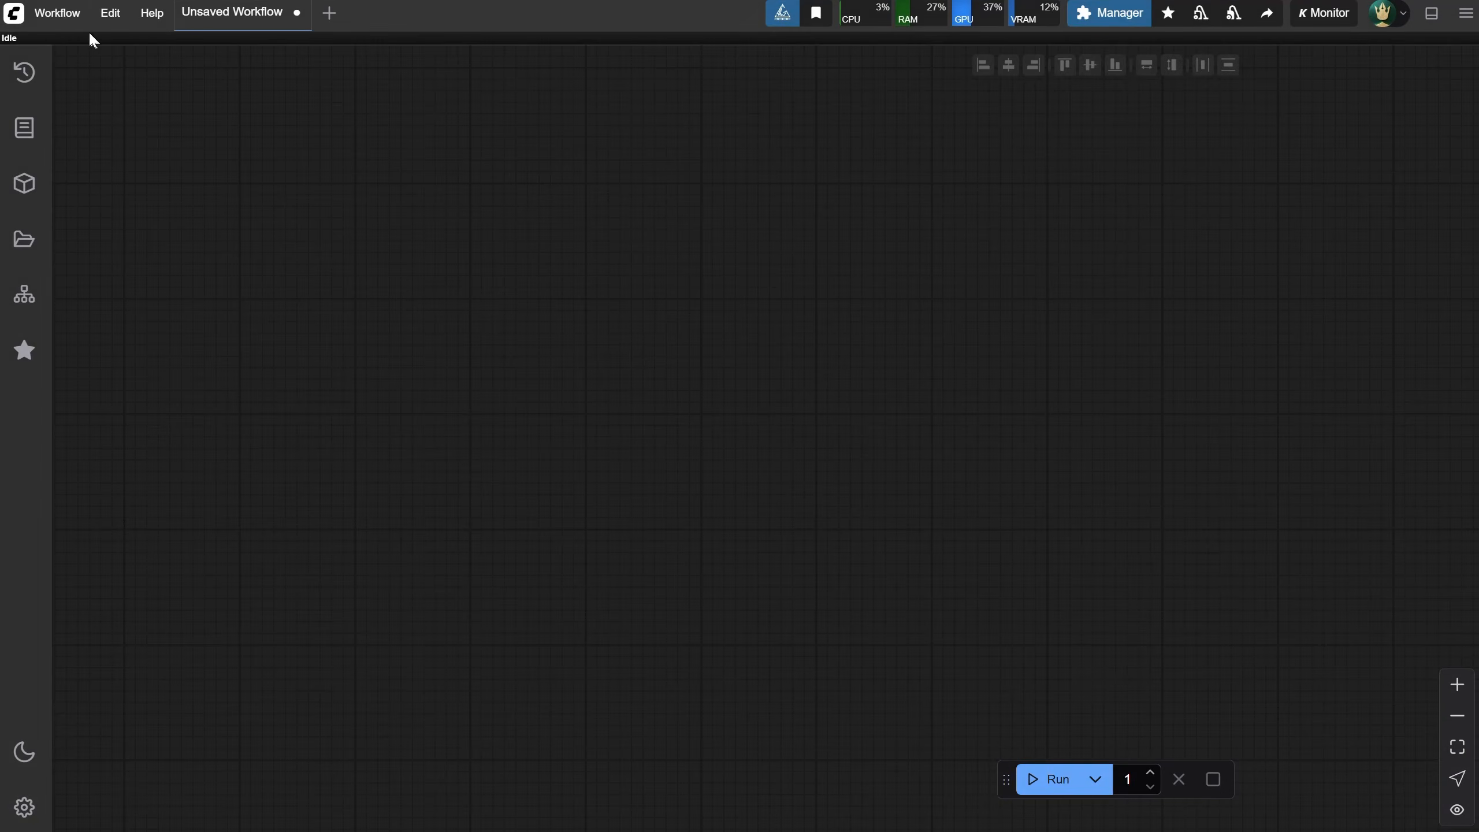
Open the workflow file LTXV 13b 0.9.7-FP8 i2v Landscape 768x512px to 1536x1024px.json
left_click(44, 13)
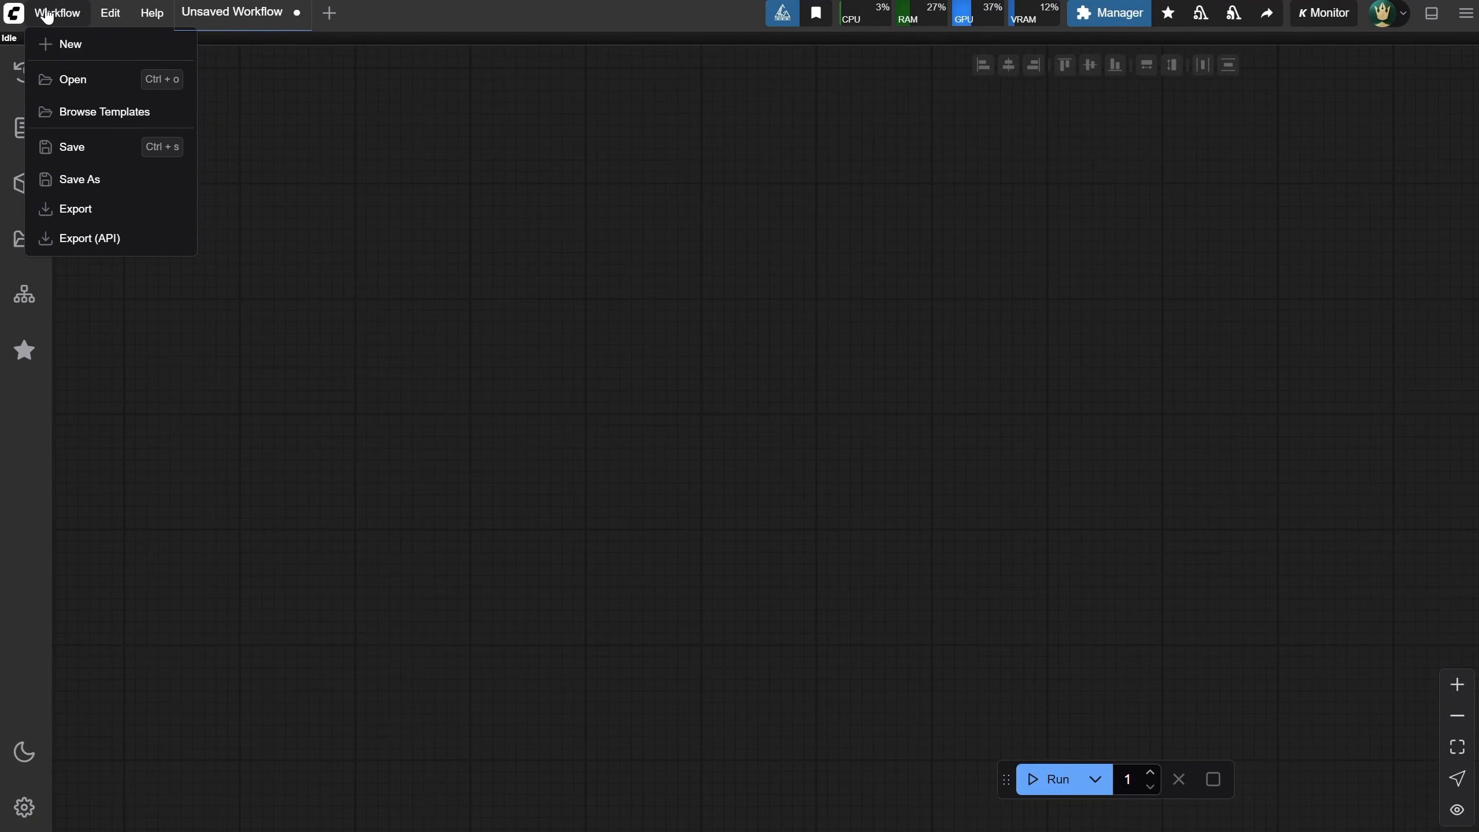
left_click(82, 85)
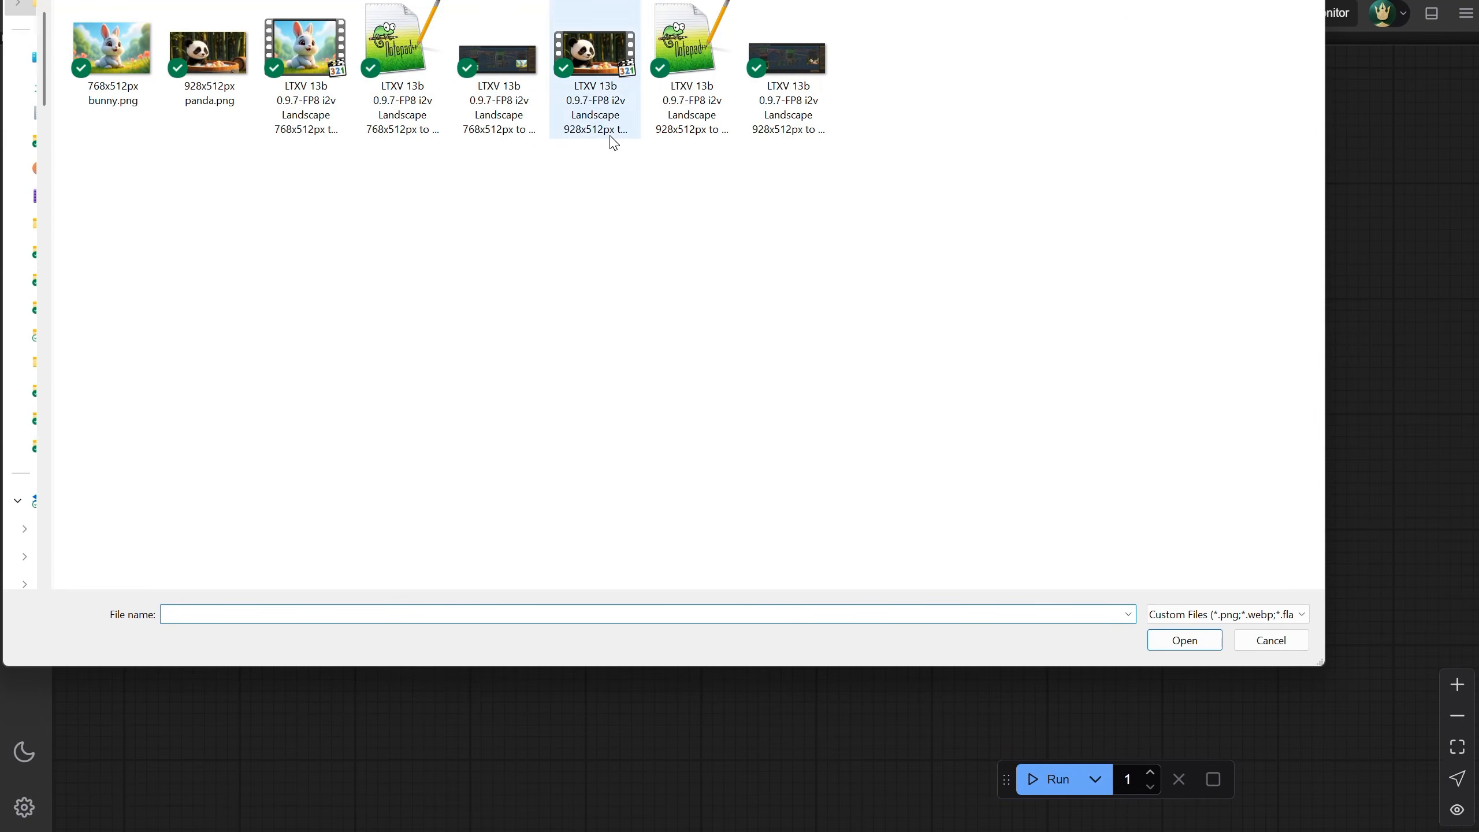
left_click(385, 61)
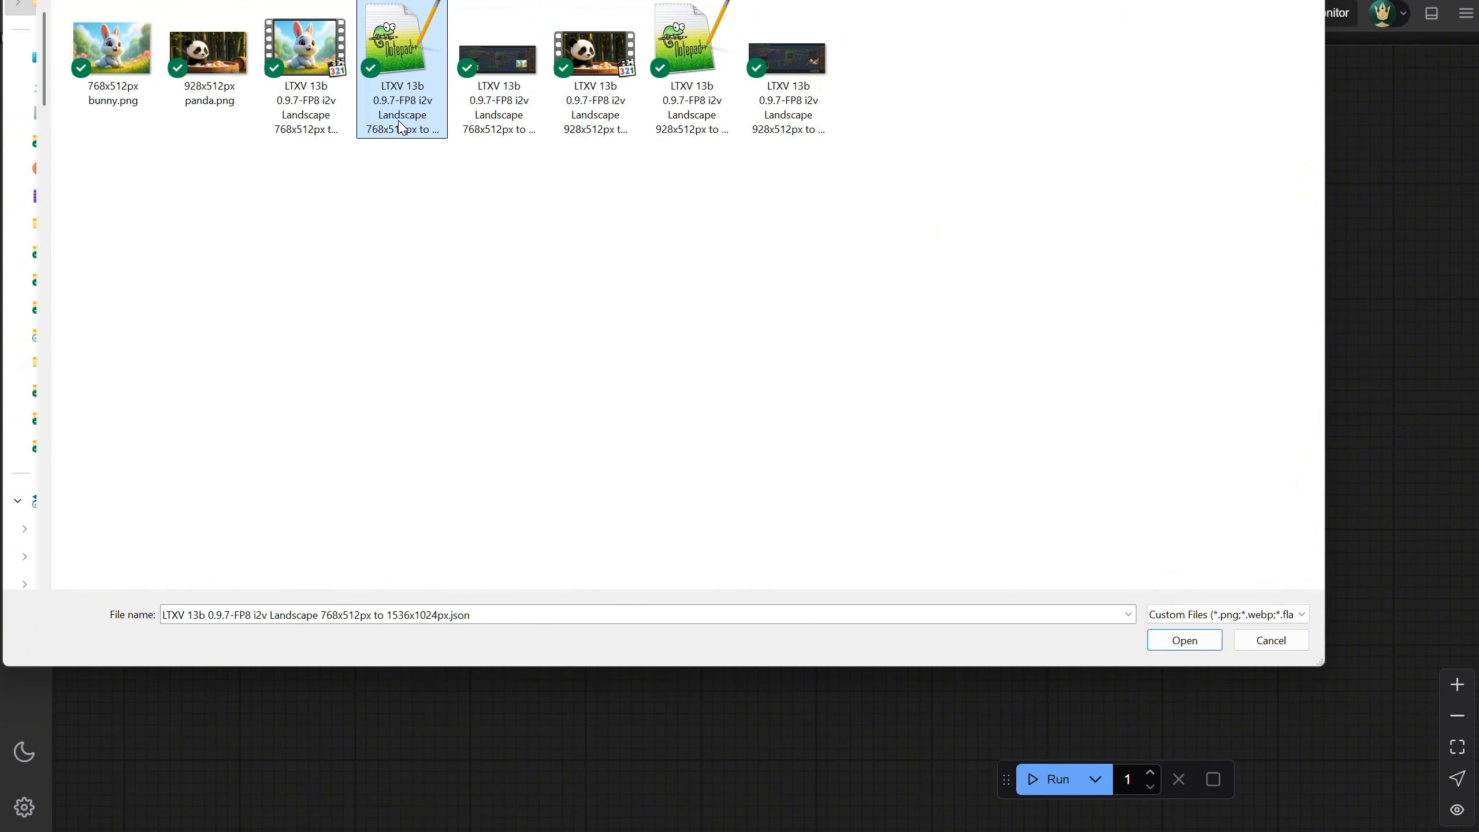
double_click(387, 67)
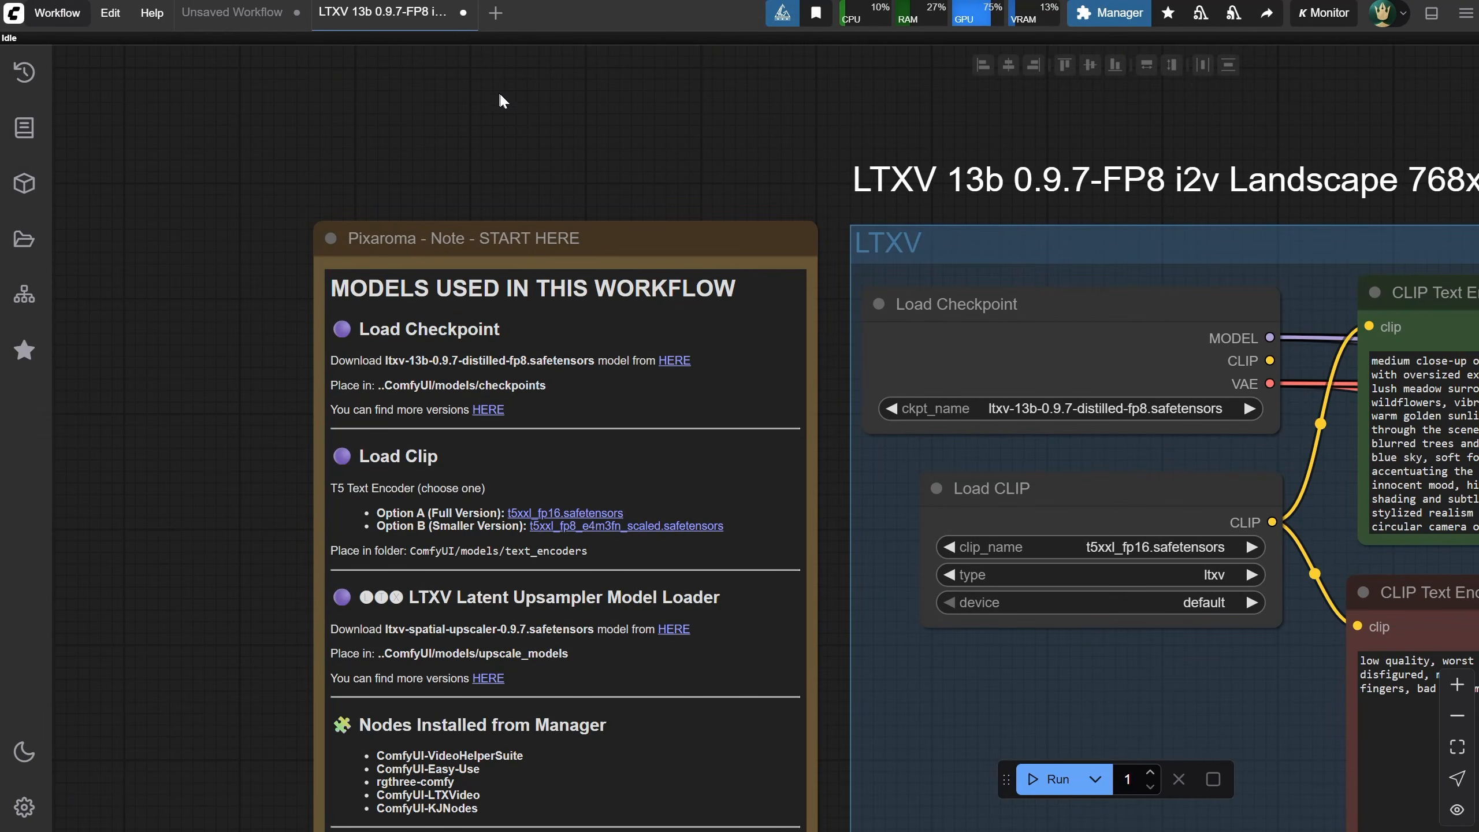
Download the ltxv-13b-0.9.7-distilled-fp8.safetensors checkpoint into ComfyUI/models/checkpoints from the note's link
scroll(640, 127, "down", 2)
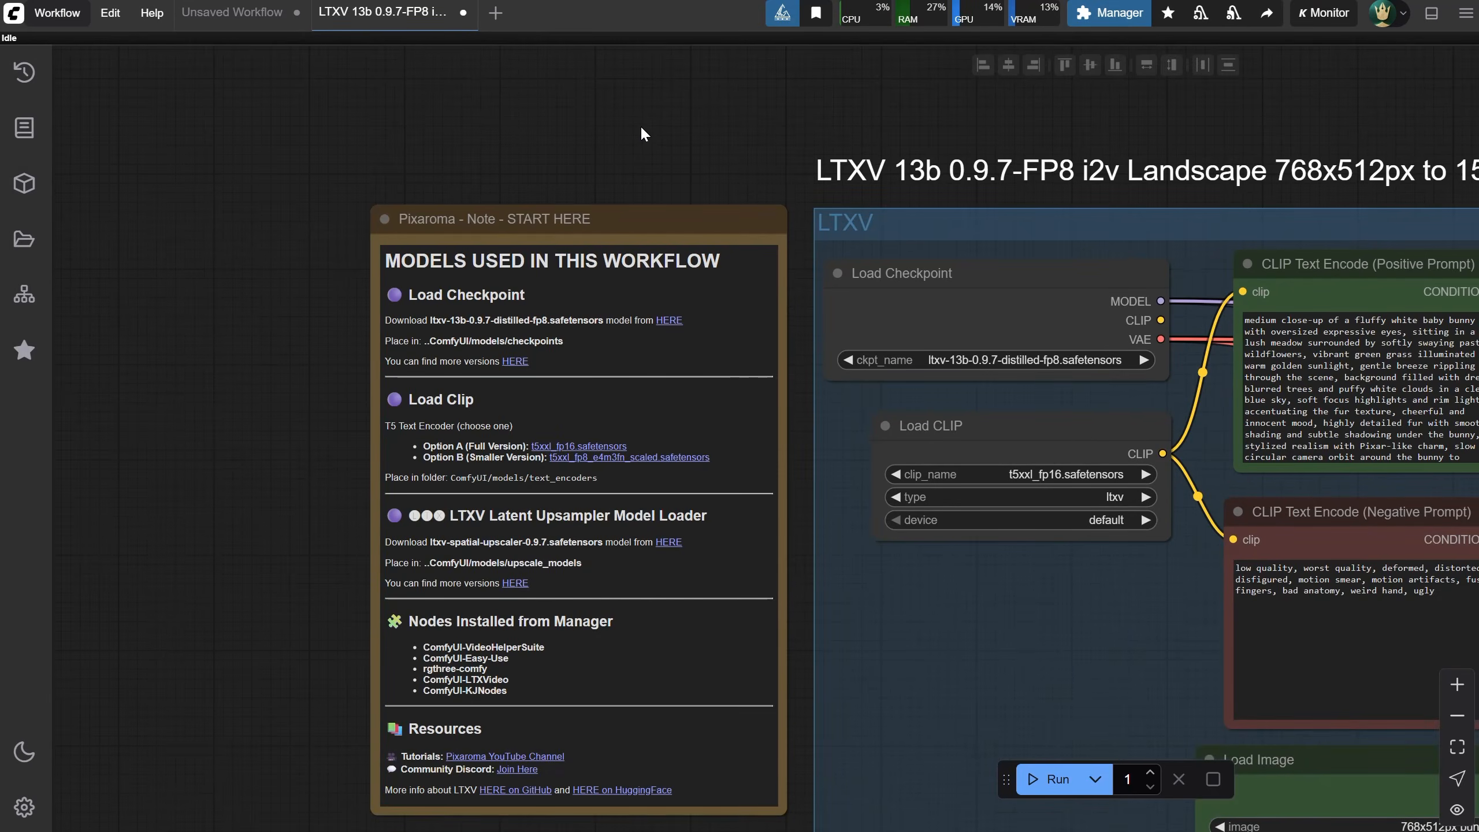
scroll(641, 126, "up", 1)
left_click_drag(750, 123, 716, 23)
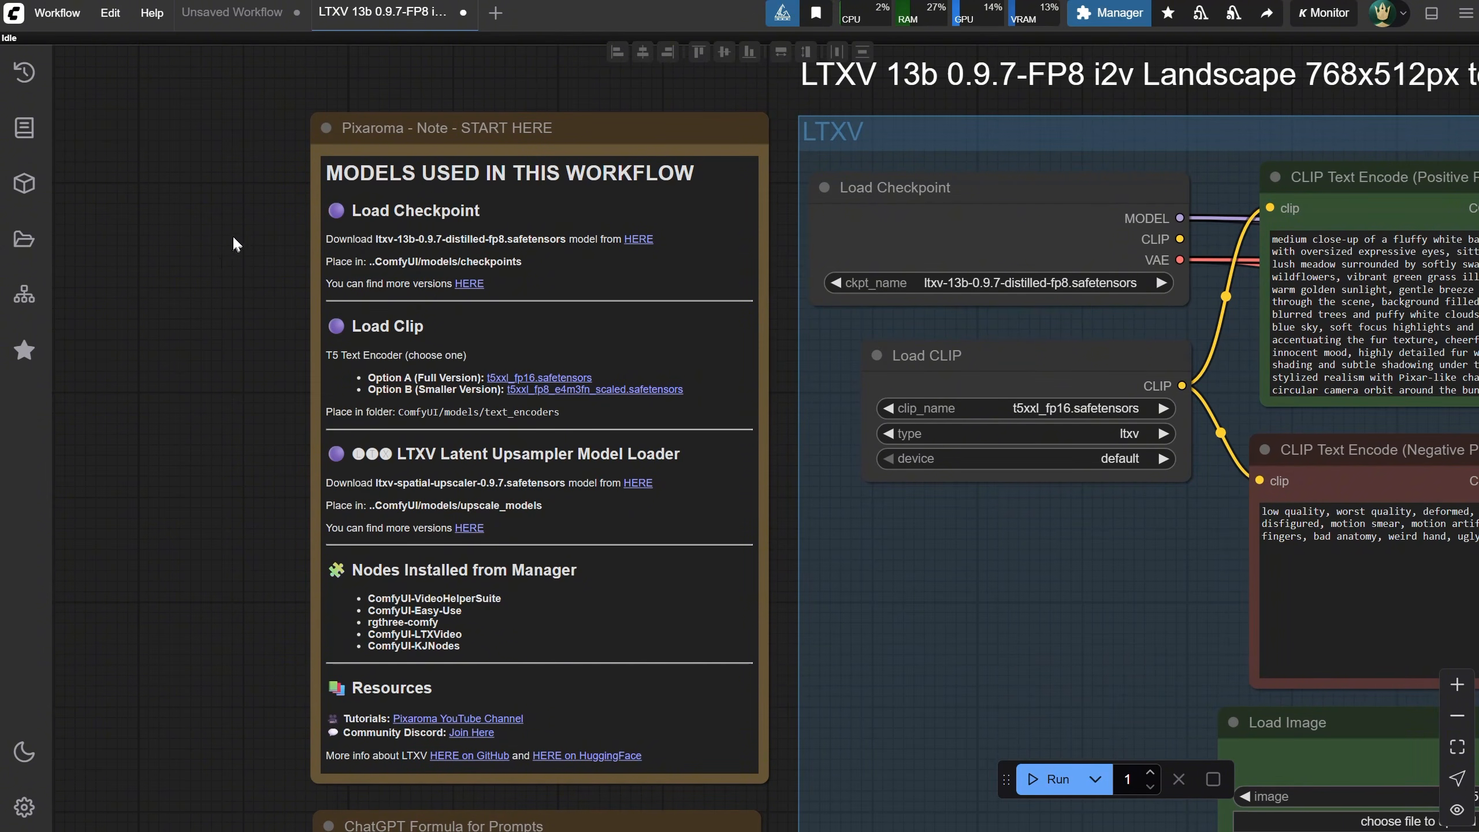
scroll(233, 234, "up", 3)
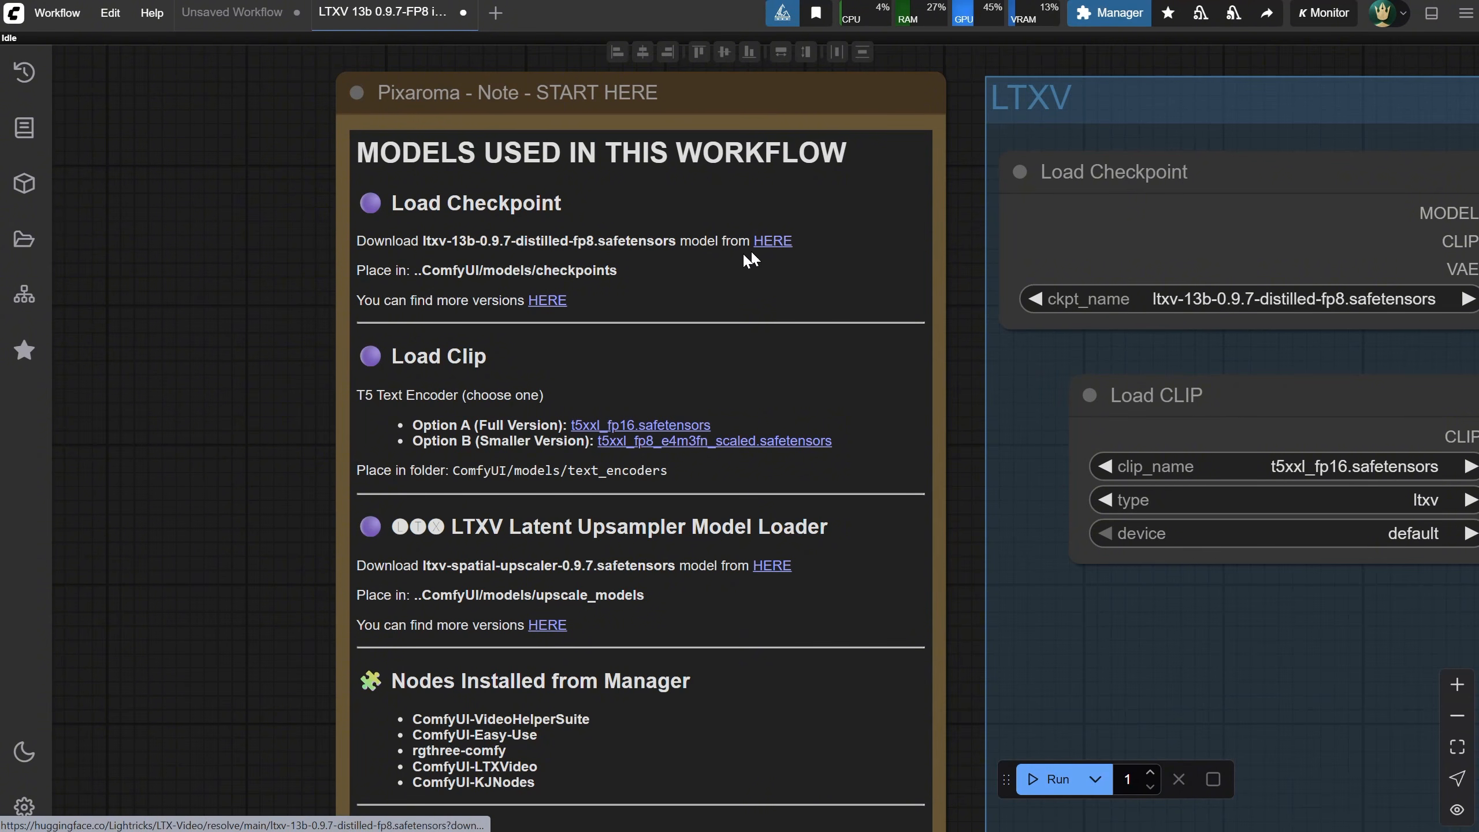
left_click(770, 241)
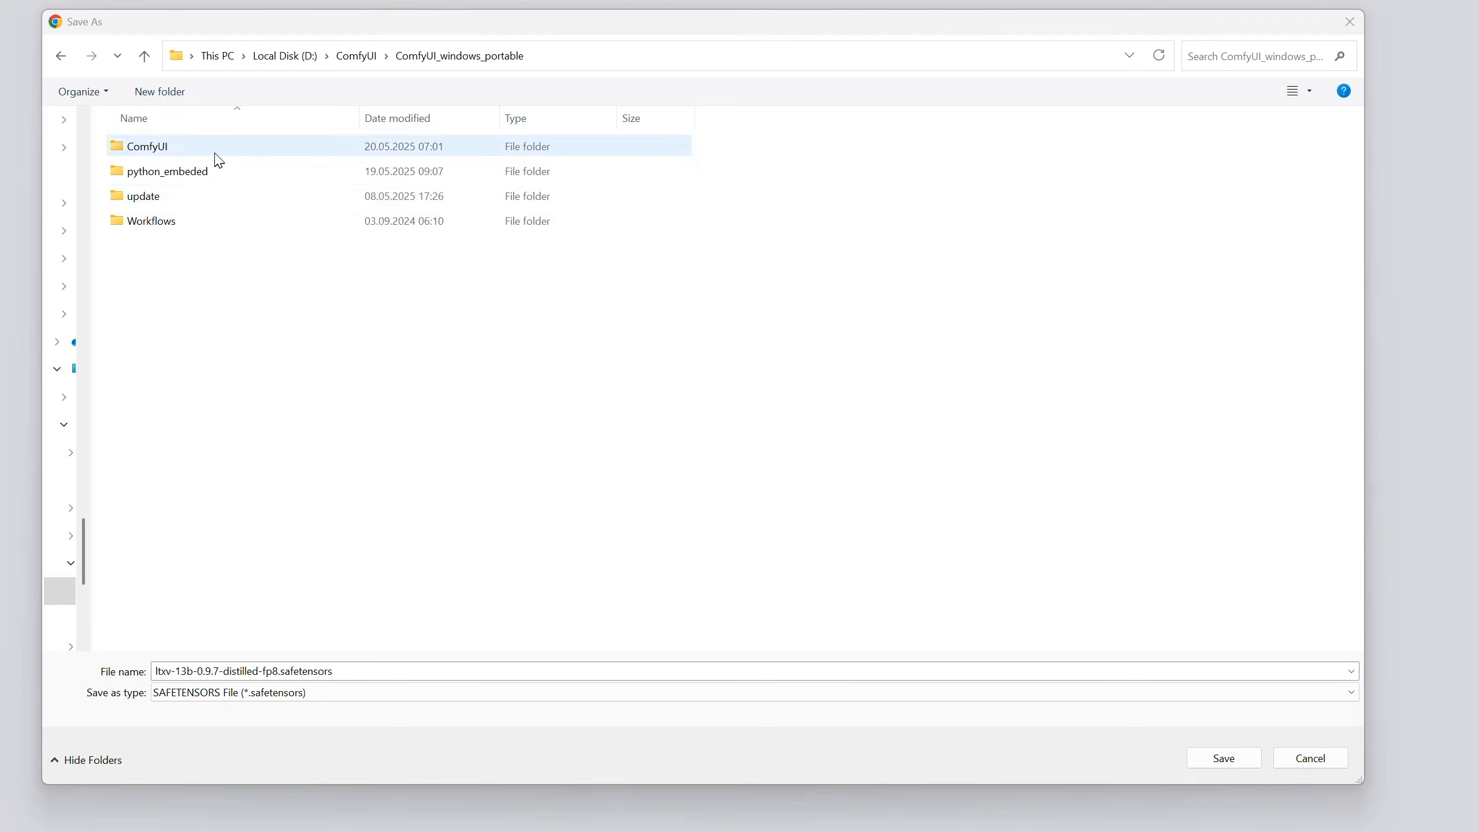
double_click(216, 155)
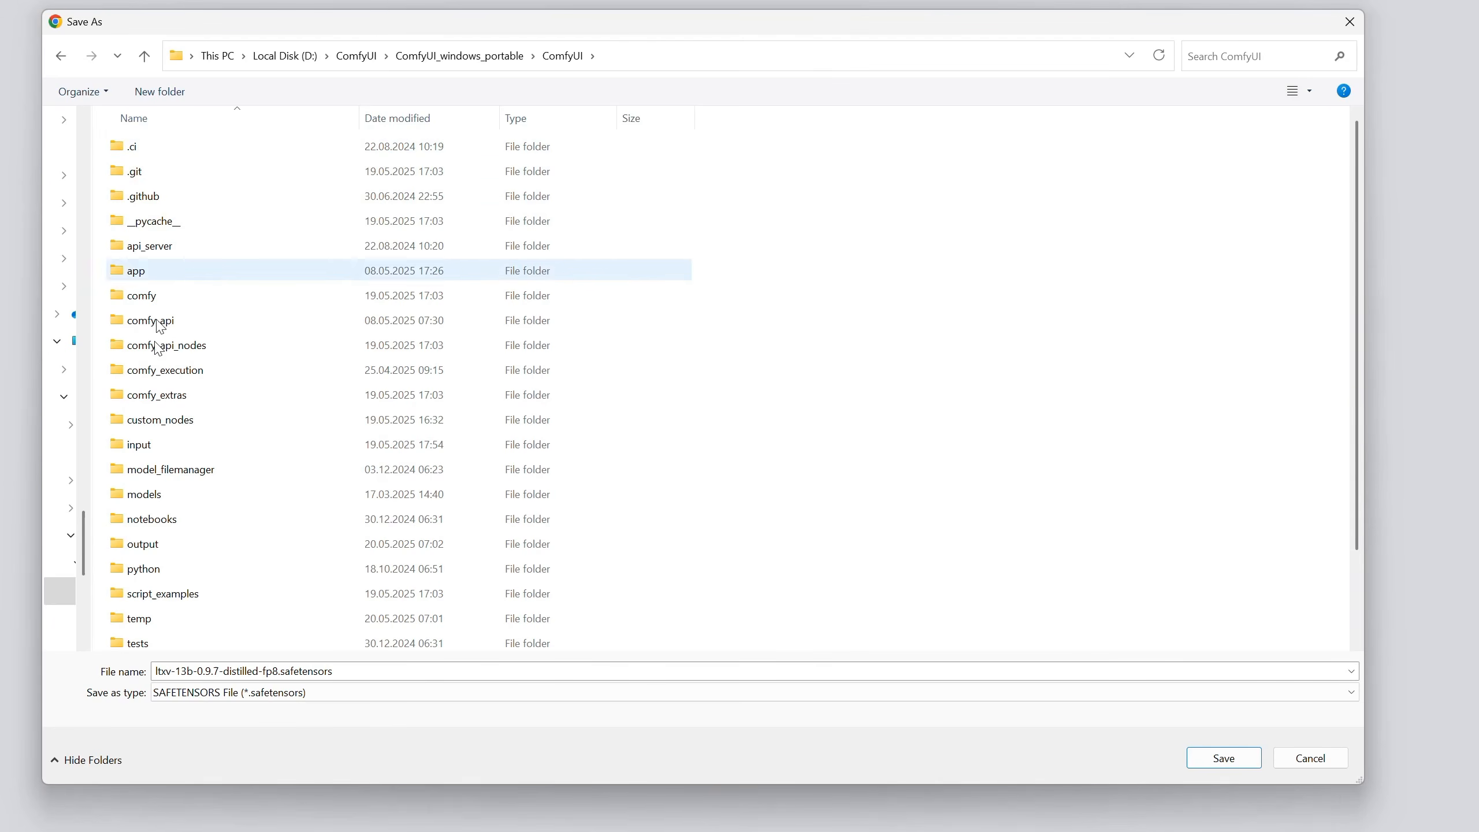
double_click(187, 502)
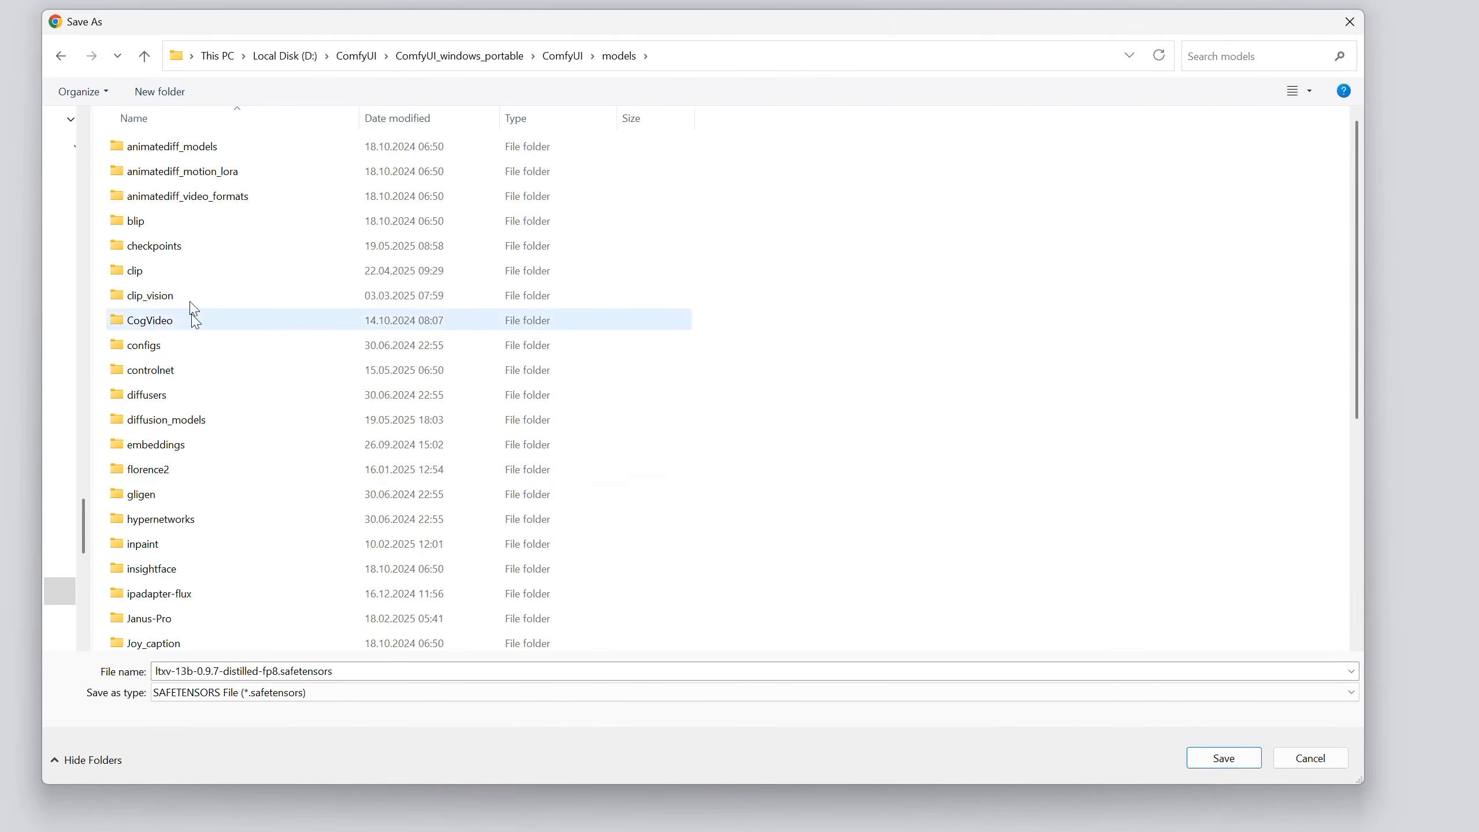
double_click(195, 257)
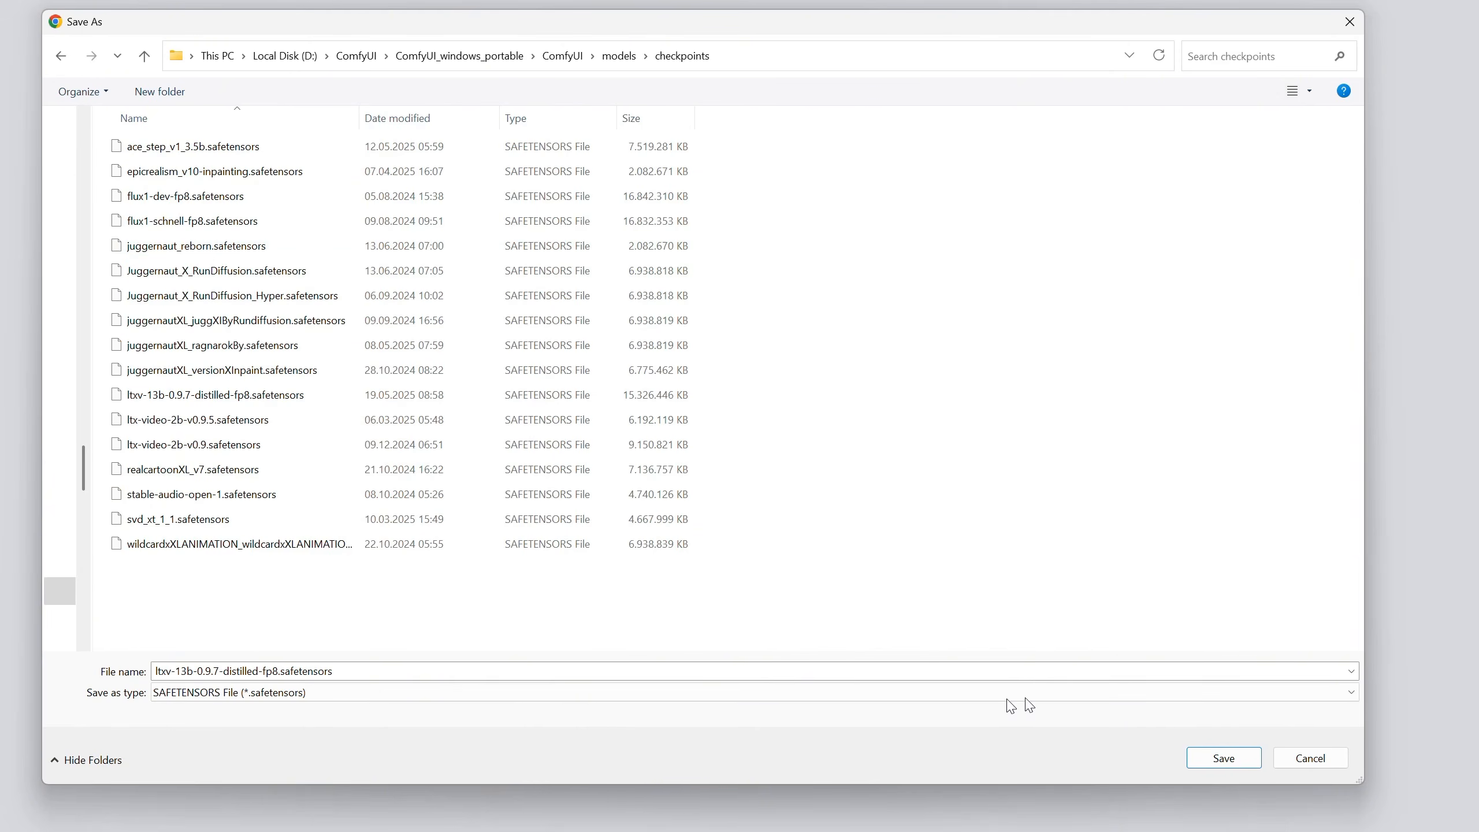
left_click(1224, 757)
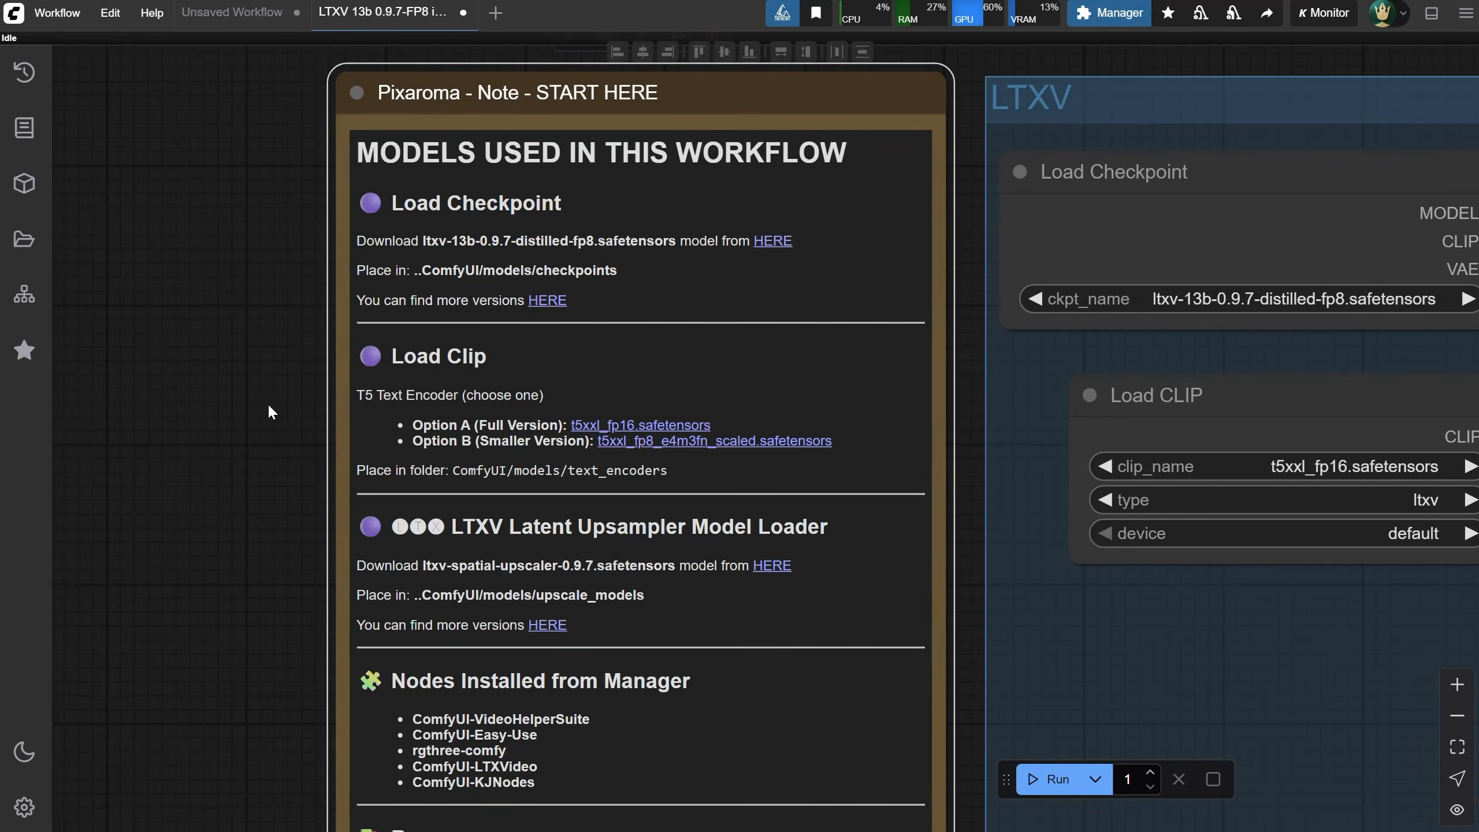
Open the note's link listing more checkpoint versions and browse it
left_click_drag(269, 405, 216, 368)
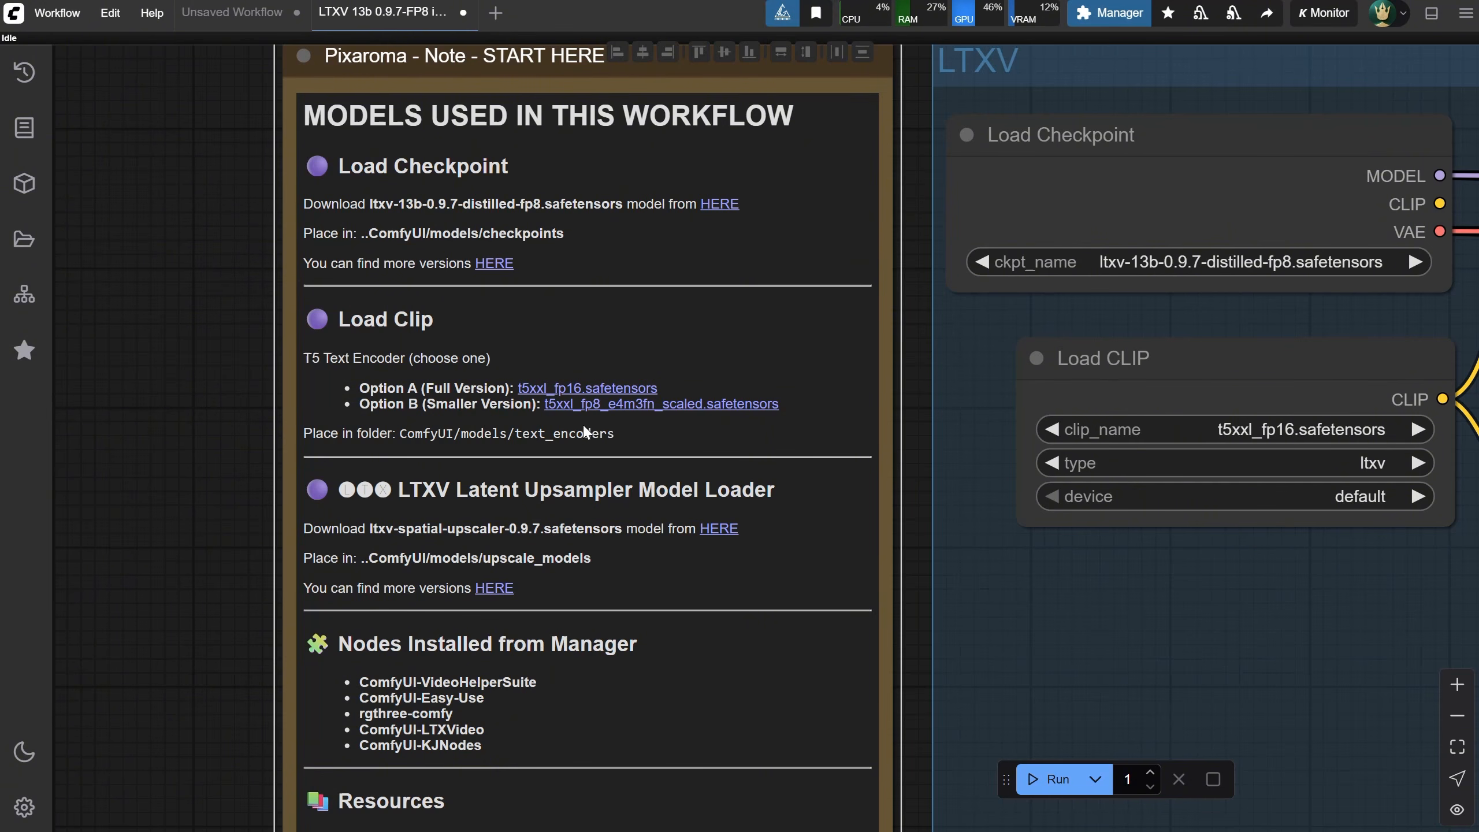
left_click_drag(213, 516, 176, 391)
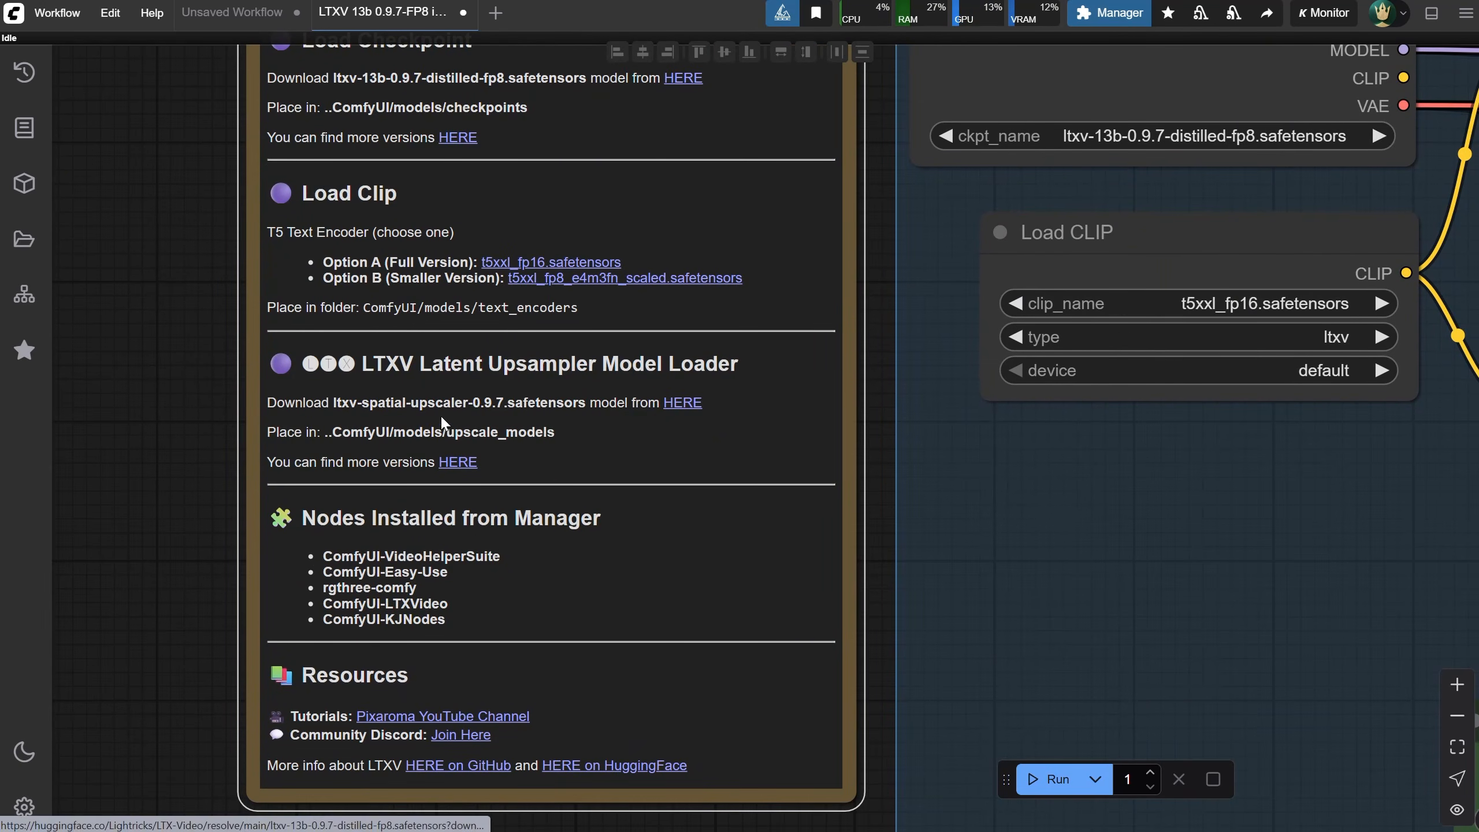
left_click_drag(176, 322, 158, 441)
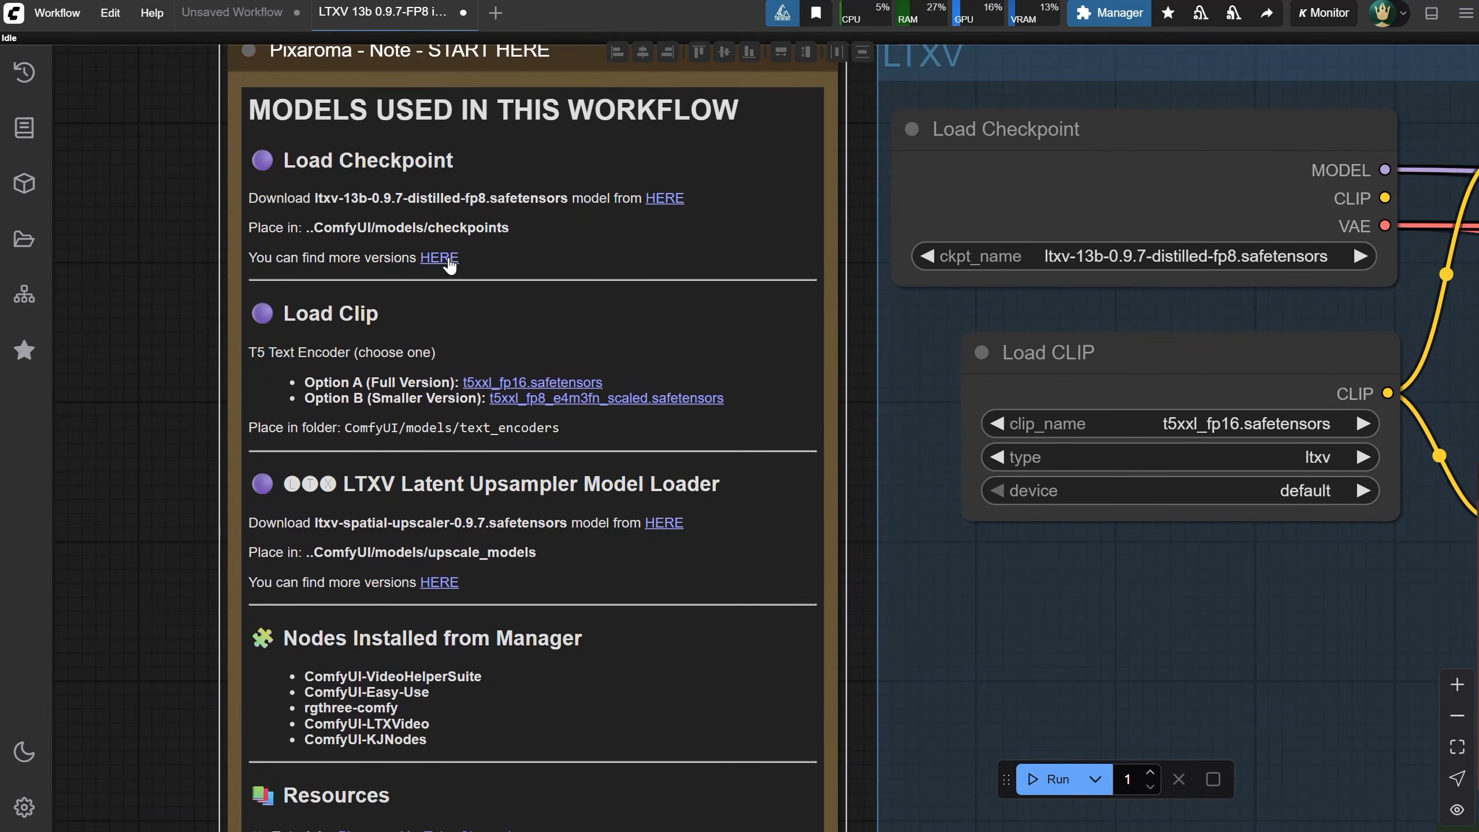
left_click(441, 259)
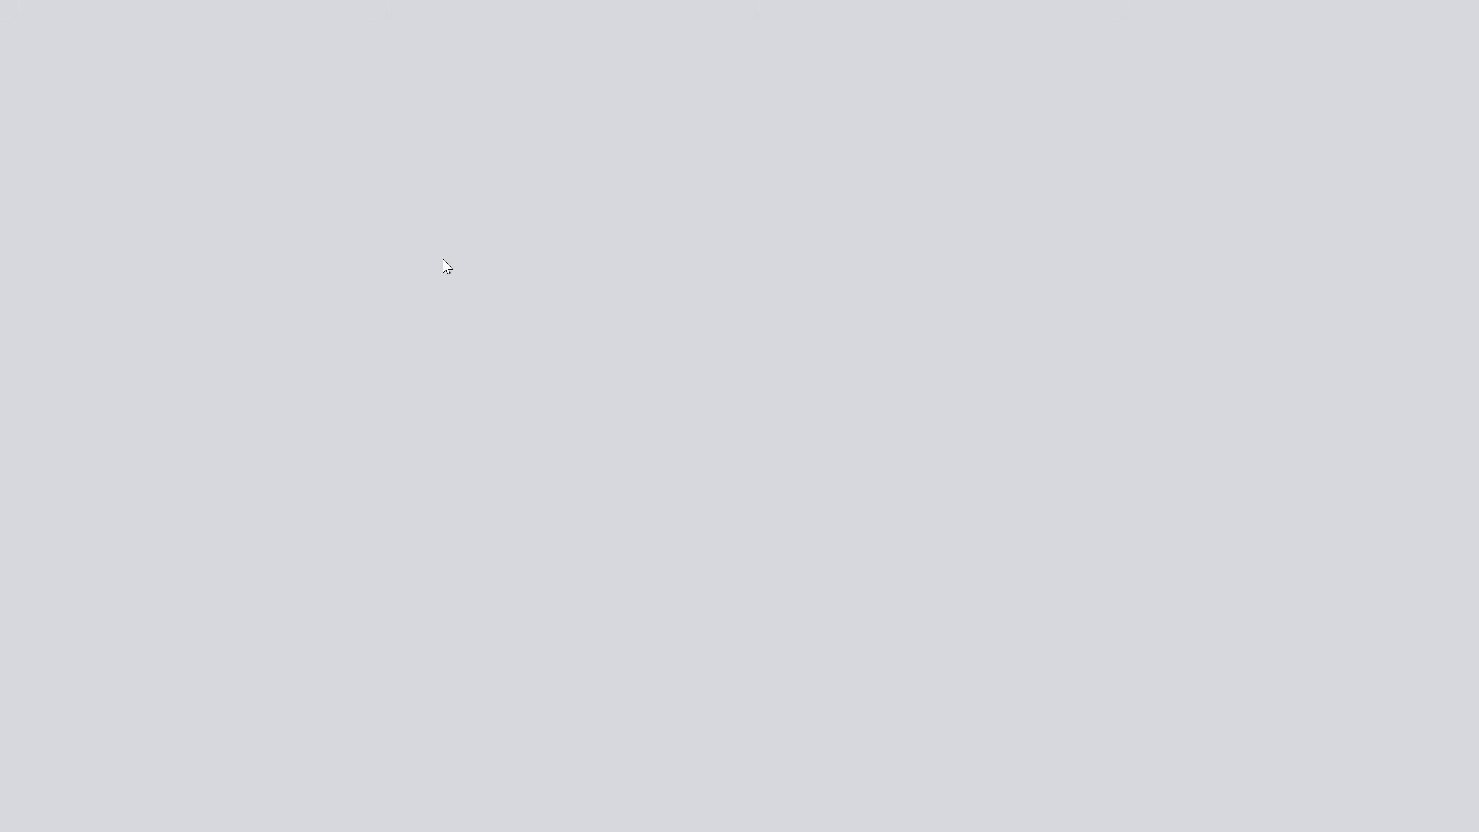
scroll(448, 274, "down", 6)
scroll(451, 279, "down", 5)
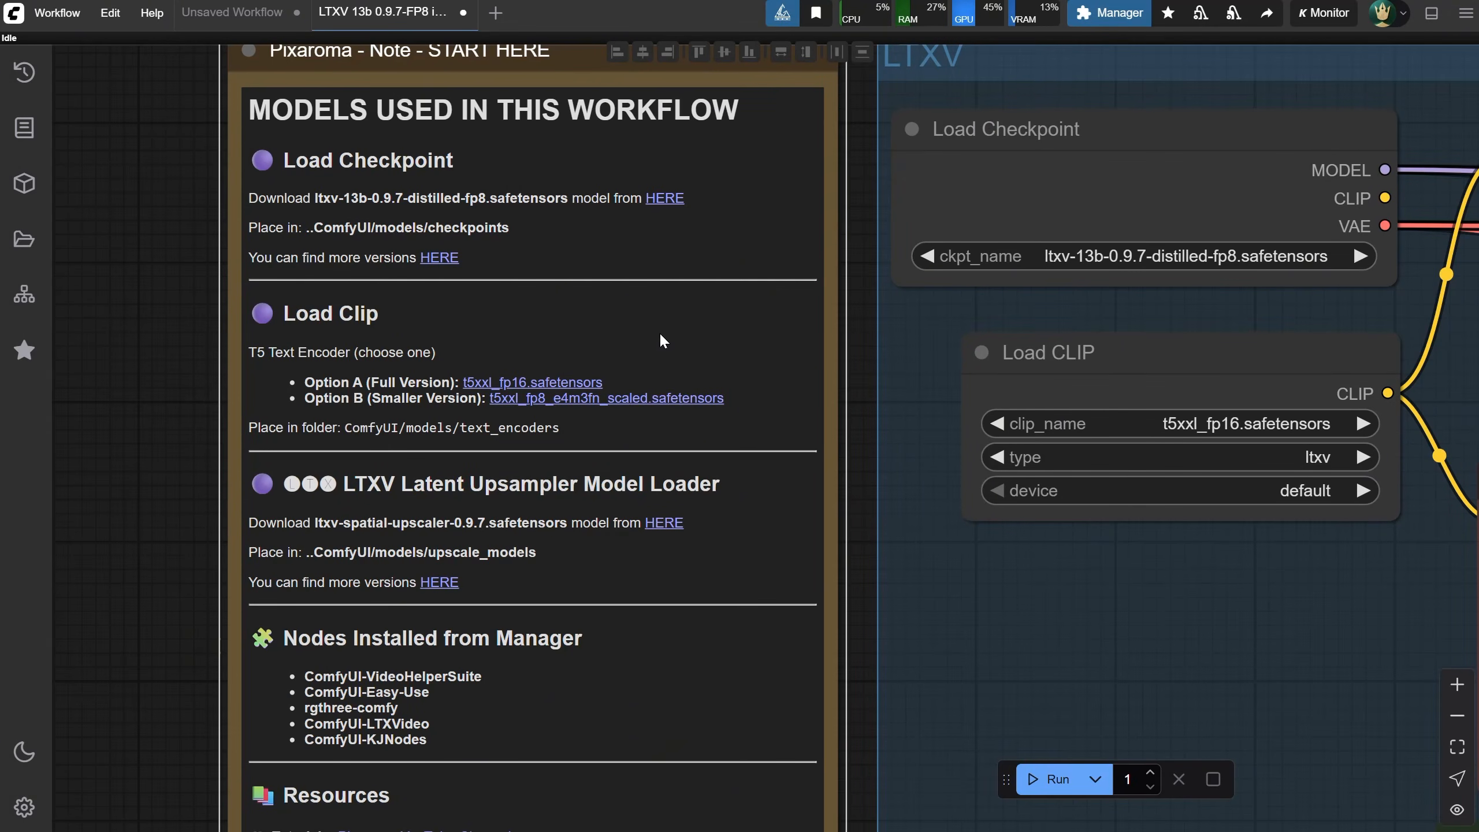
Open the Custom Nodes Manager and search the custom node list for video help
left_click_drag(131, 446, 90, 206)
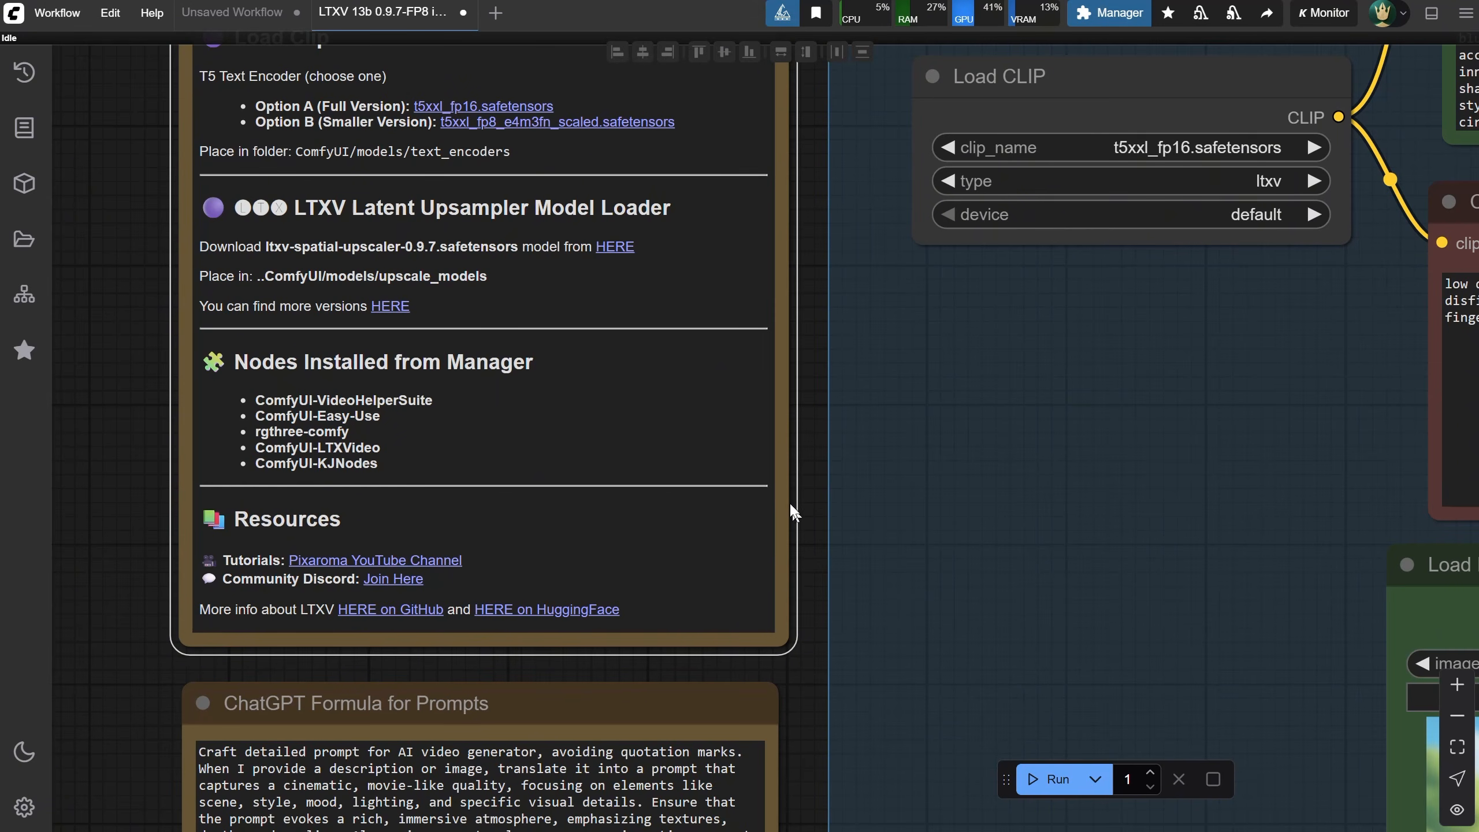
left_click_drag(823, 386, 626, 384)
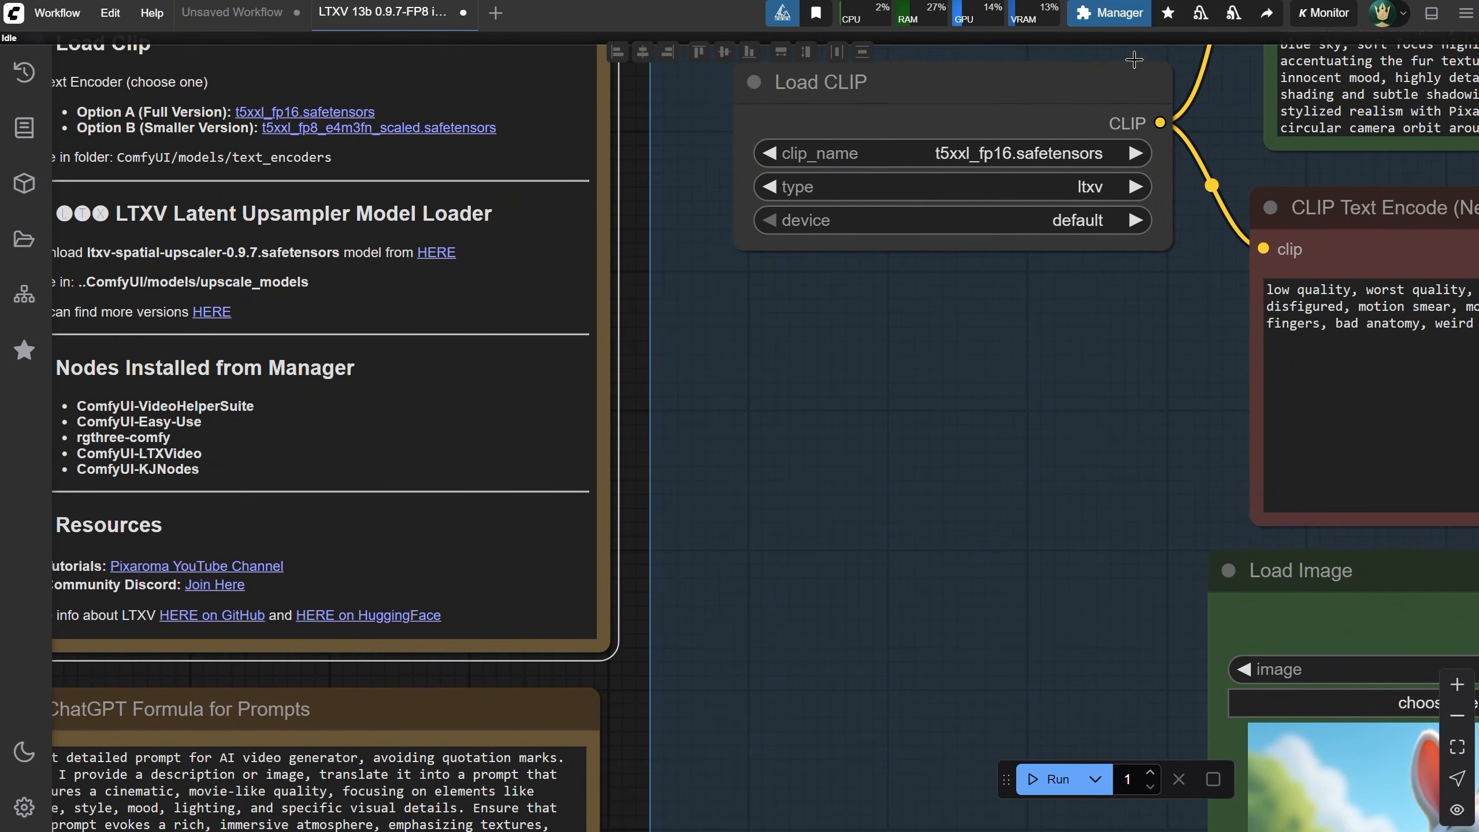
left_click(1119, 14)
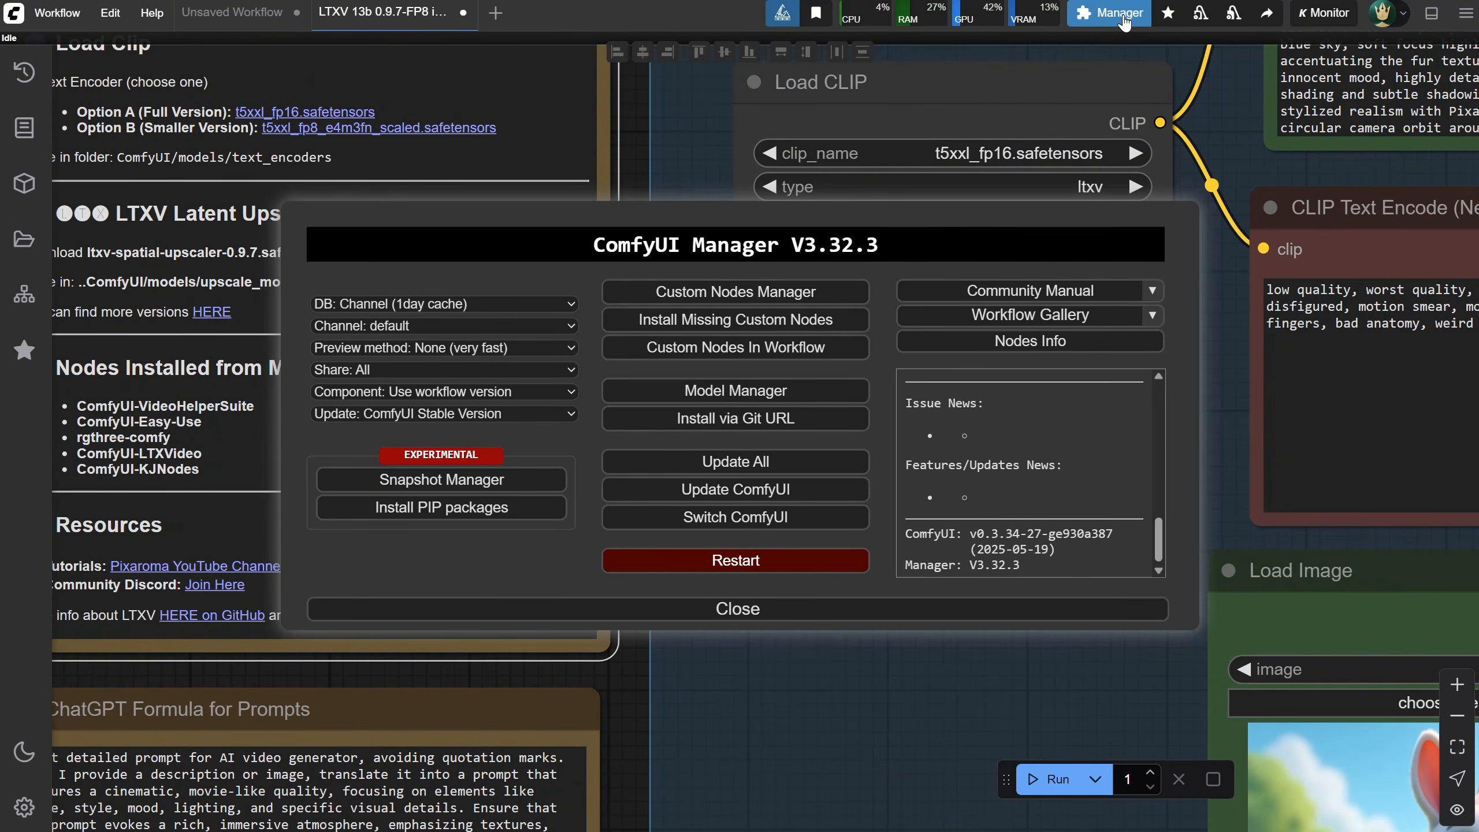
left_click(722, 292)
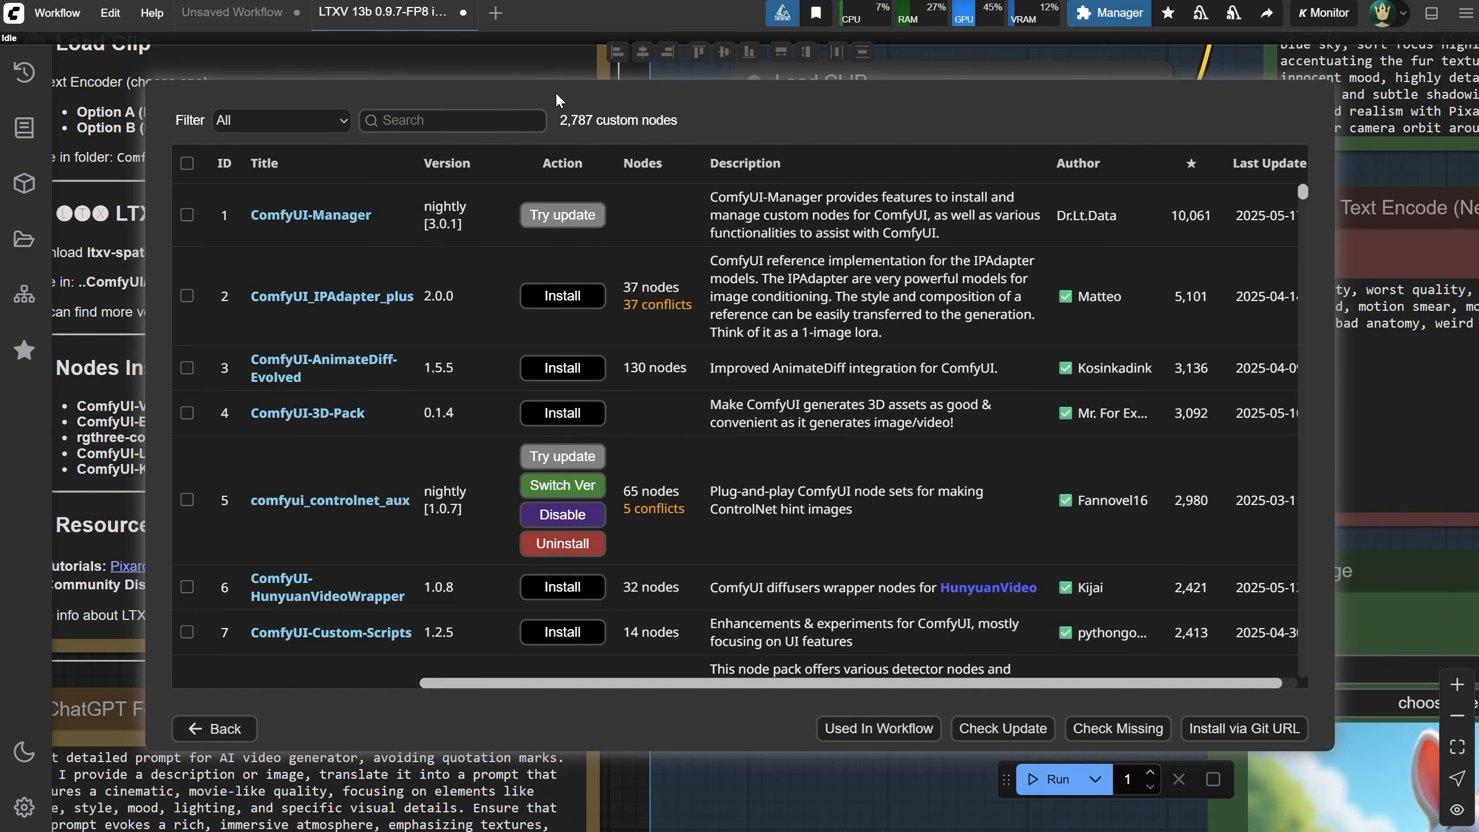
type("video help")
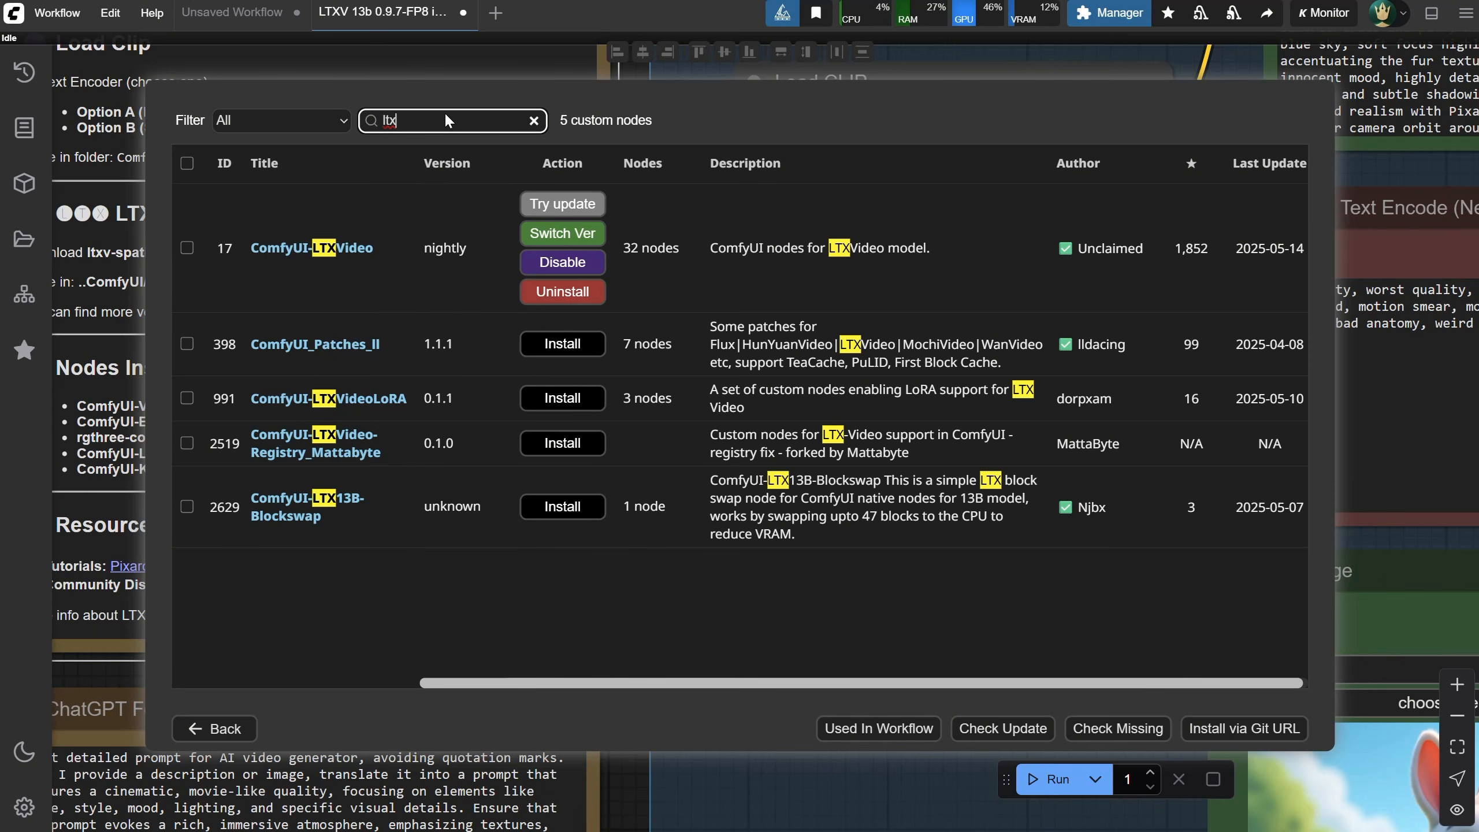
Search the custom node list for kjn, then leave the node list and close the Manager
key("BackSpace")
key("BackSpace")
key("BackSpace")
type("k")
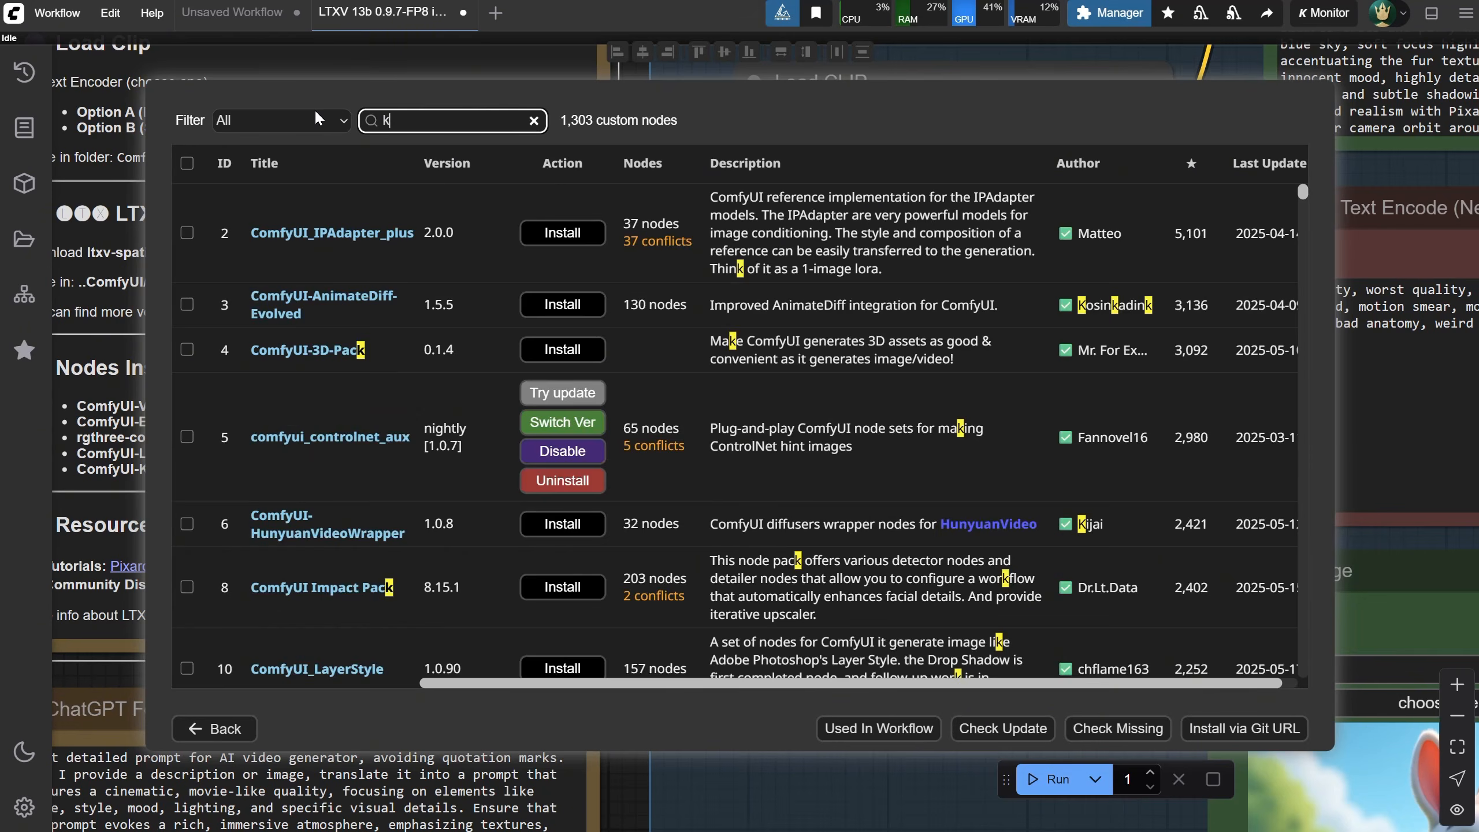
type("jn")
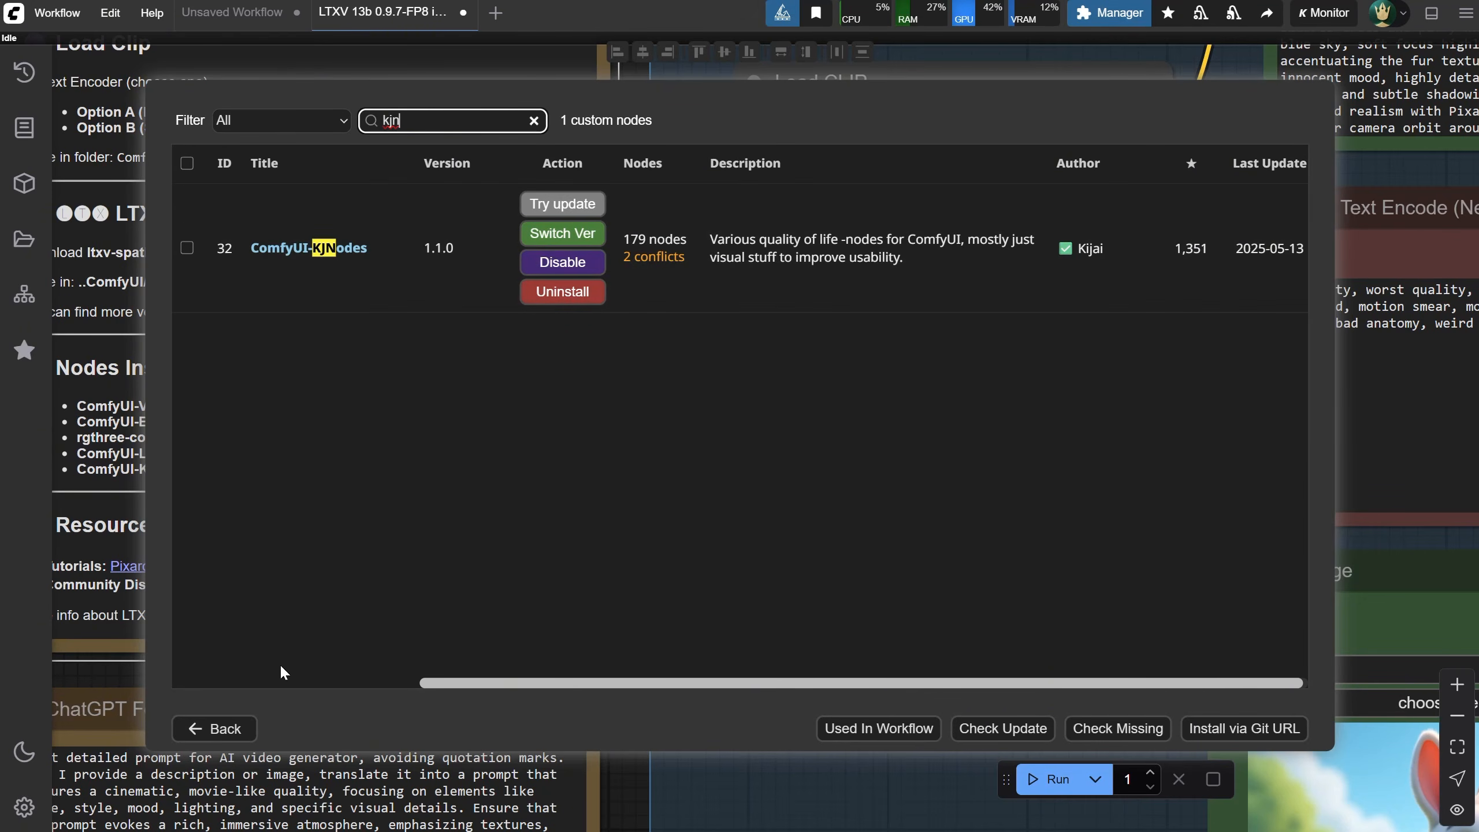
left_click(222, 730)
left_click(707, 609)
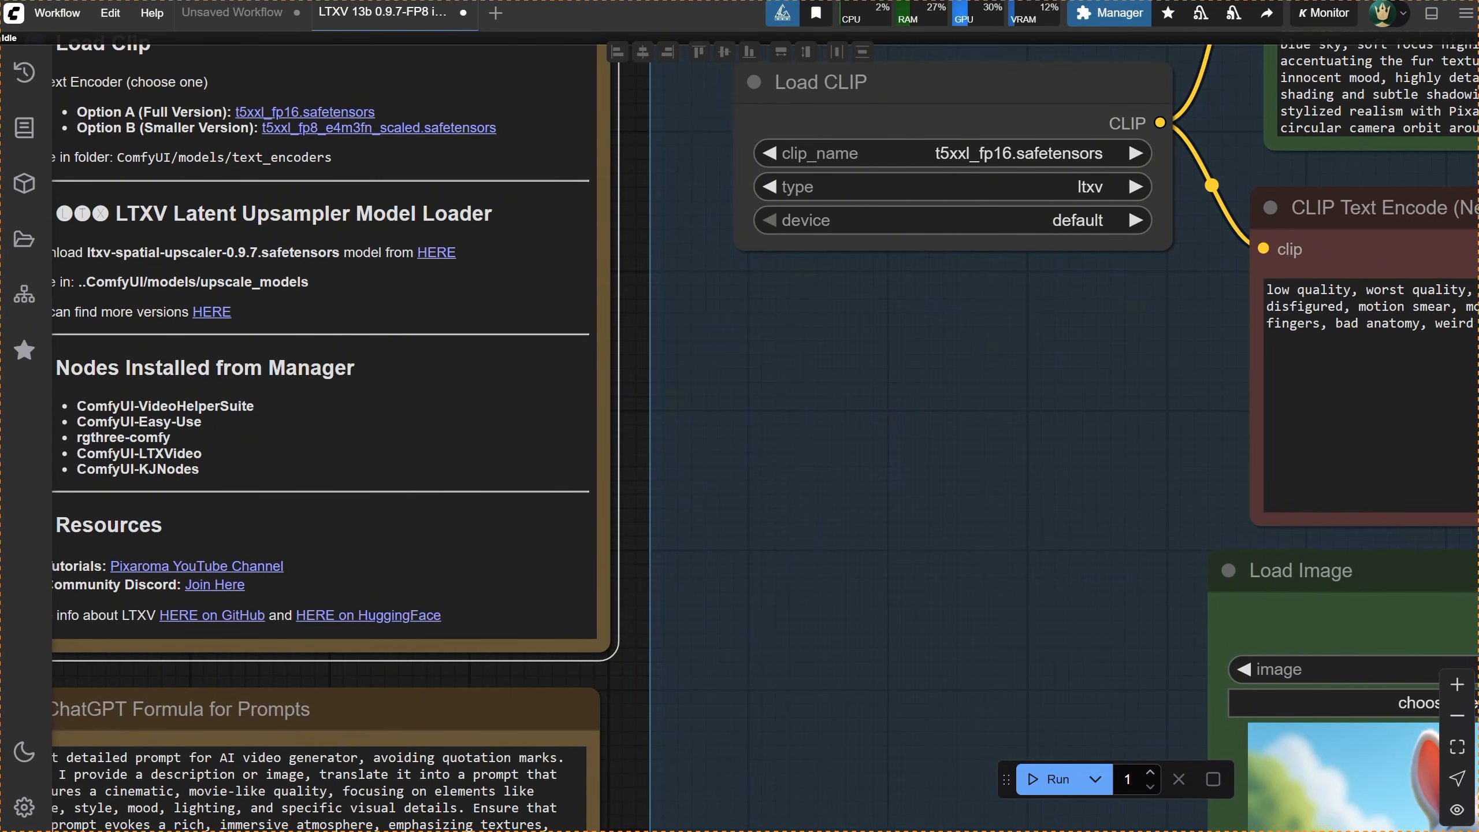
Inspect the LTXV and Upscale groups of the workflow
left_click_drag(637, 416, 831, 347)
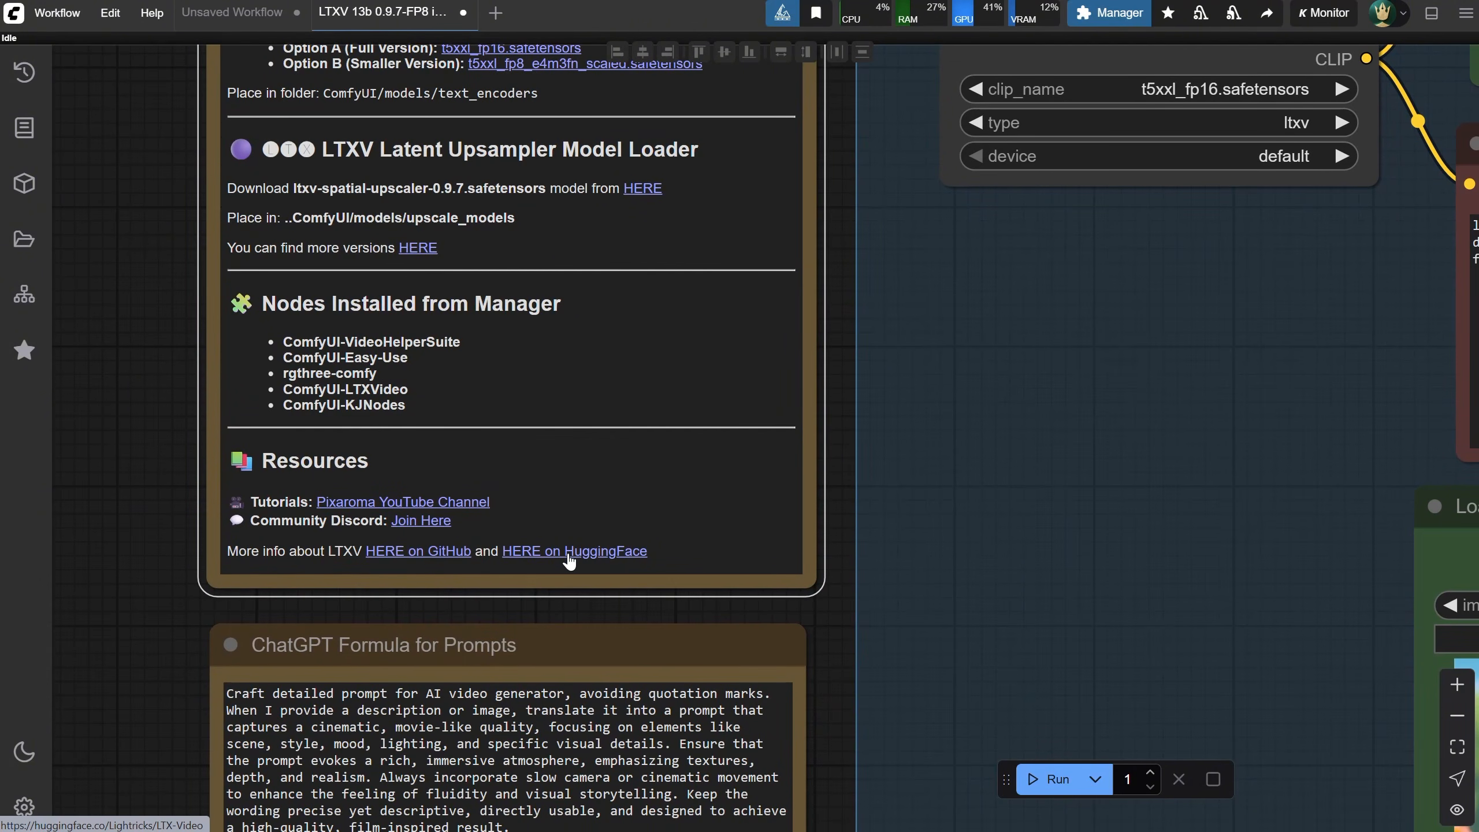
left_click_drag(835, 287, 641, 314)
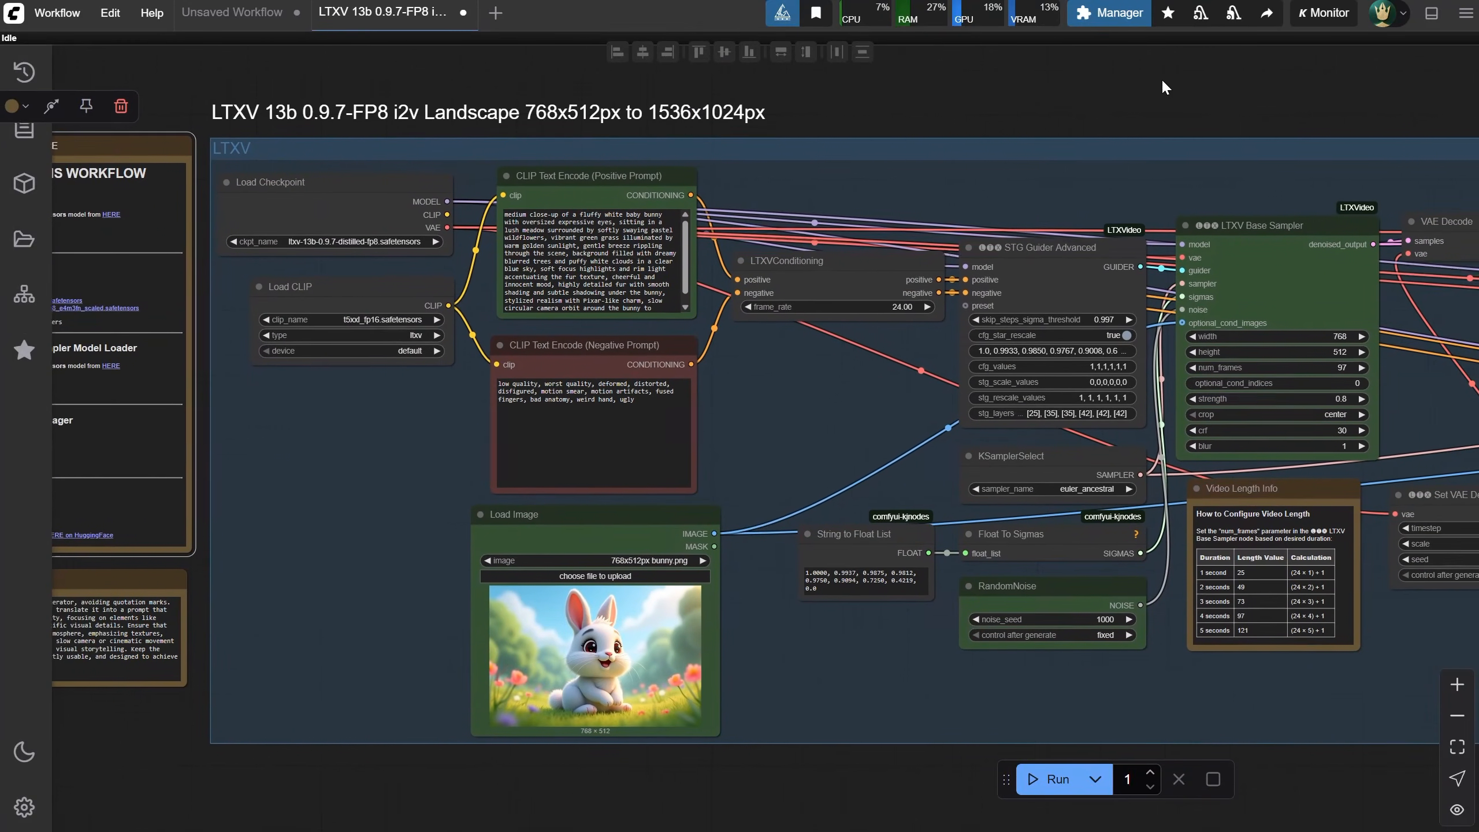
left_click_drag(1163, 82, 1108, 76)
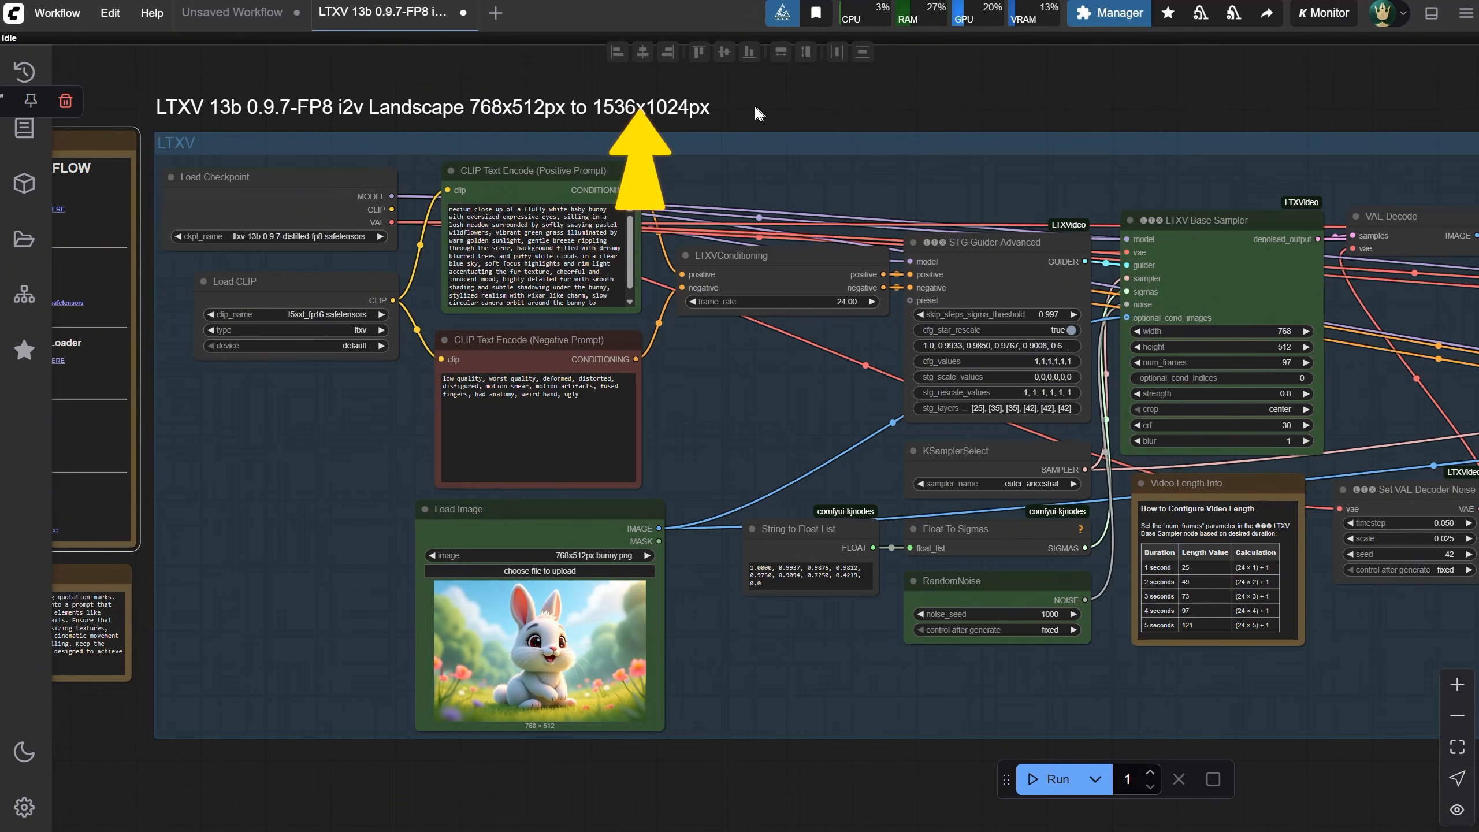
left_click_drag(1315, 93, 57, 102)
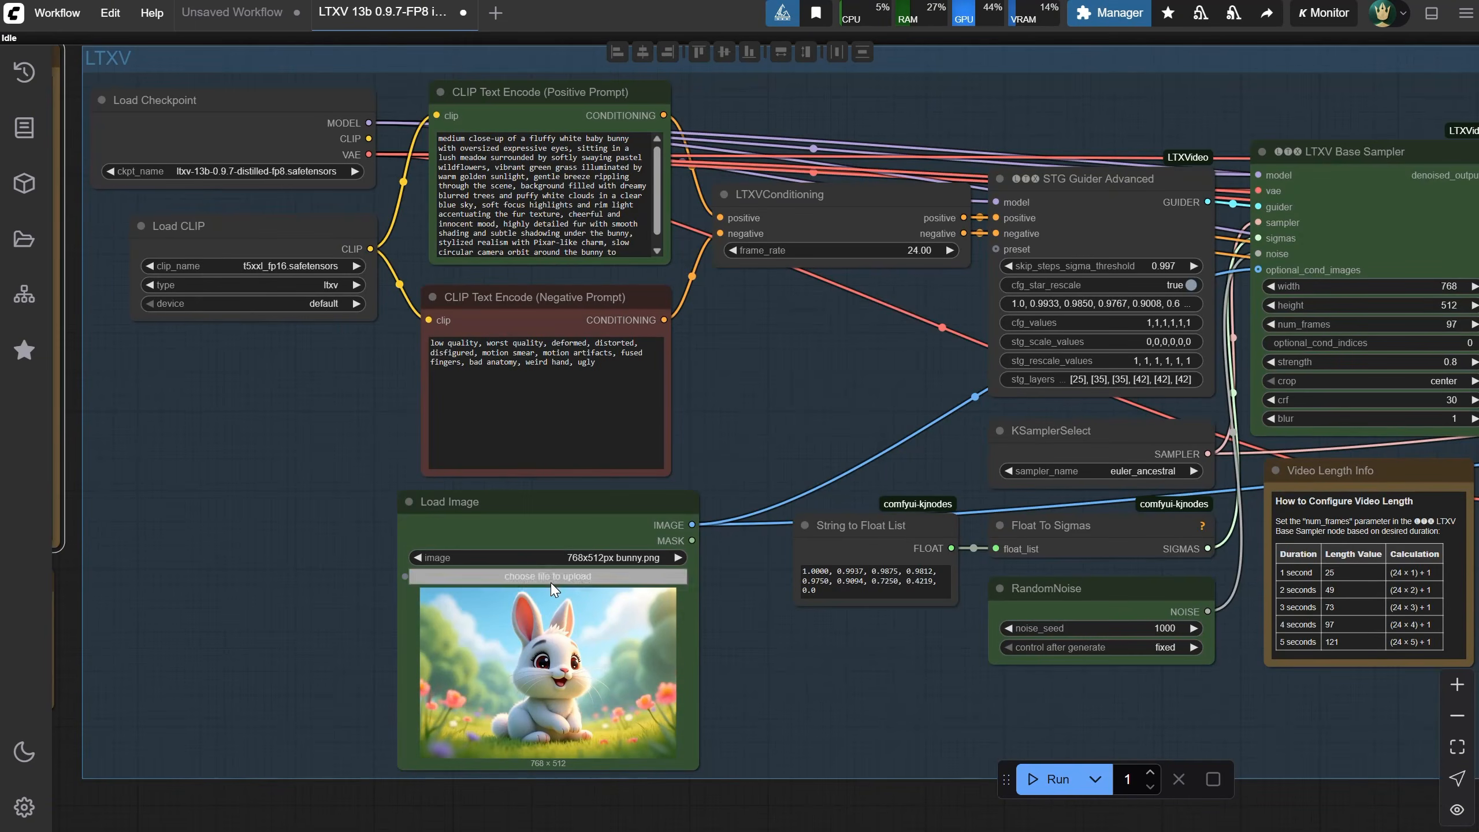
Load 768x512px bunny.png as the input image in the Load Image node
left_click(551, 580)
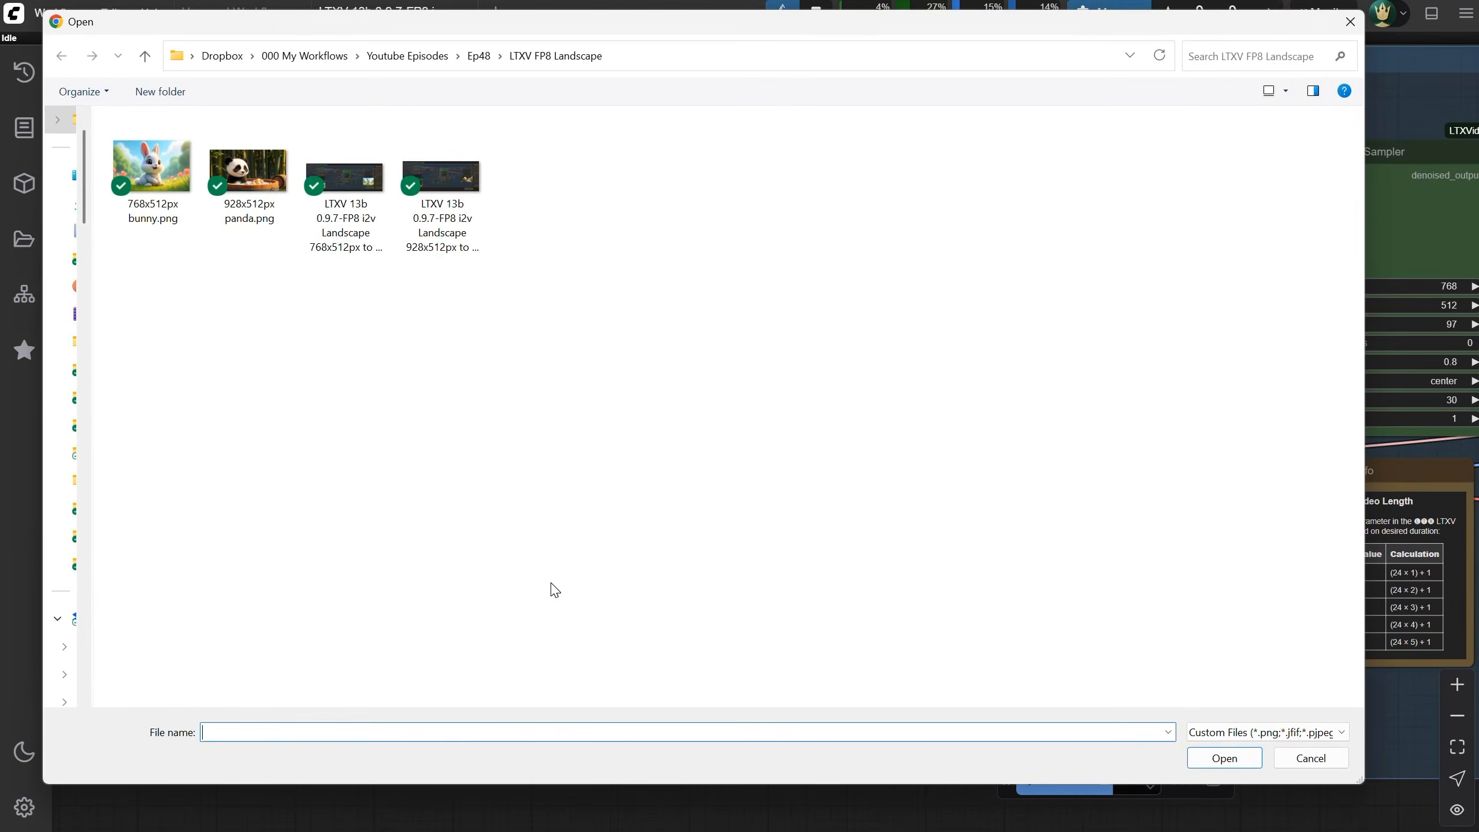
left_click(156, 170)
double_click(157, 175)
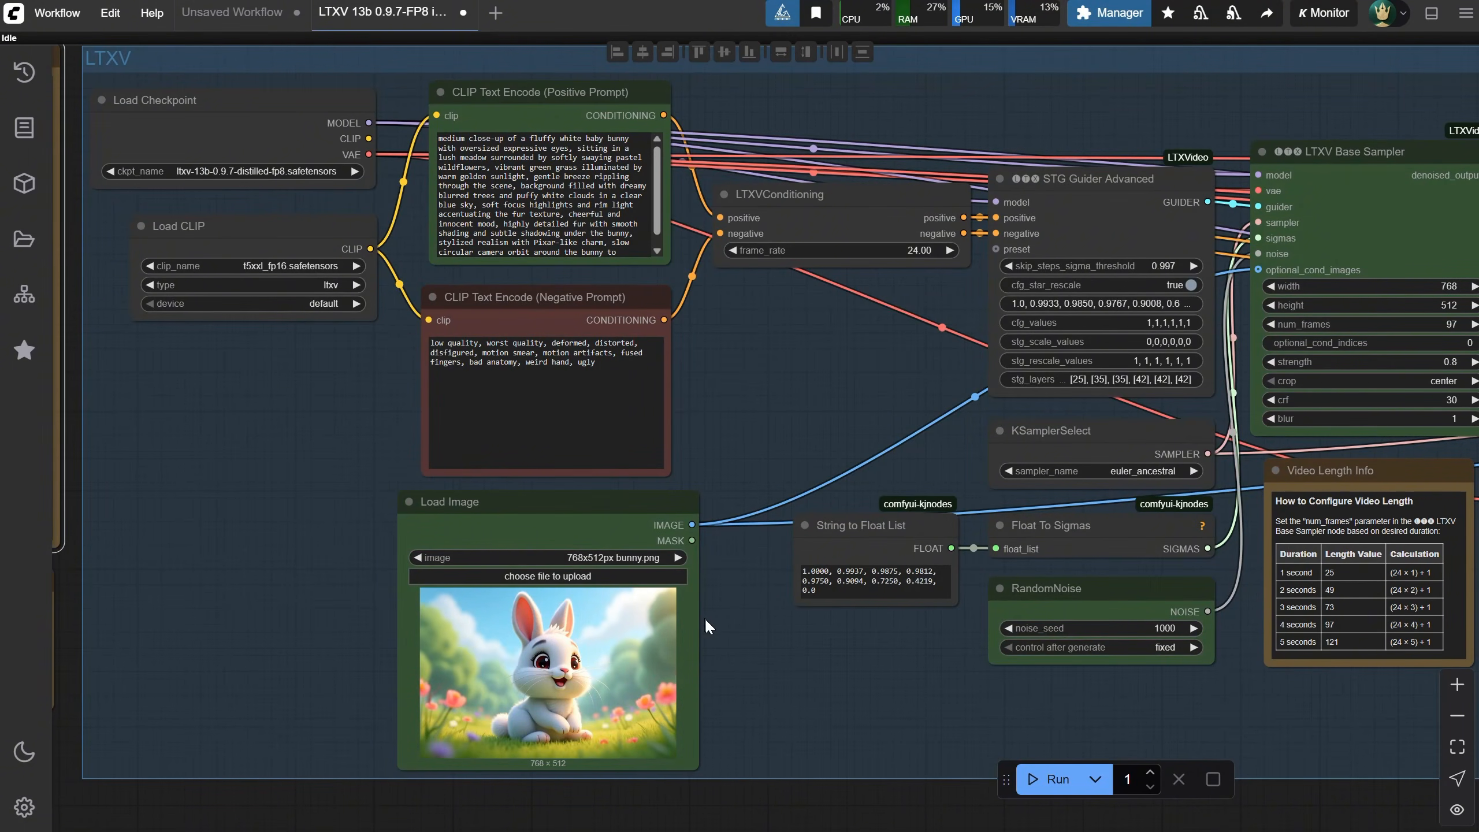
left_click_drag(772, 353, 786, 378)
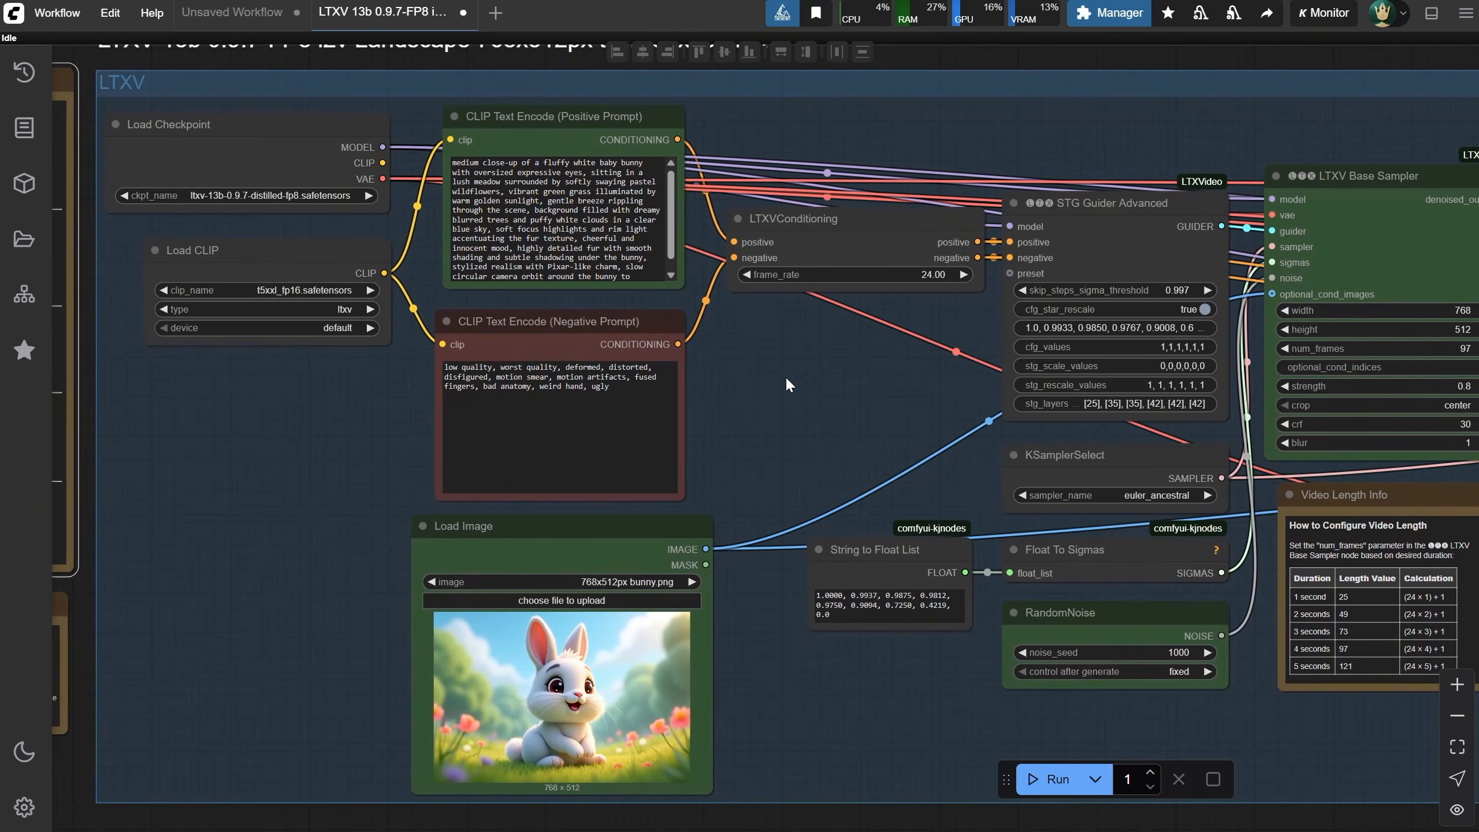
Pan and zoom across the LTXV and Upscale groups to inspect the sampler, decoding and upscale nodes
left_click_drag(786, 376, 788, 387)
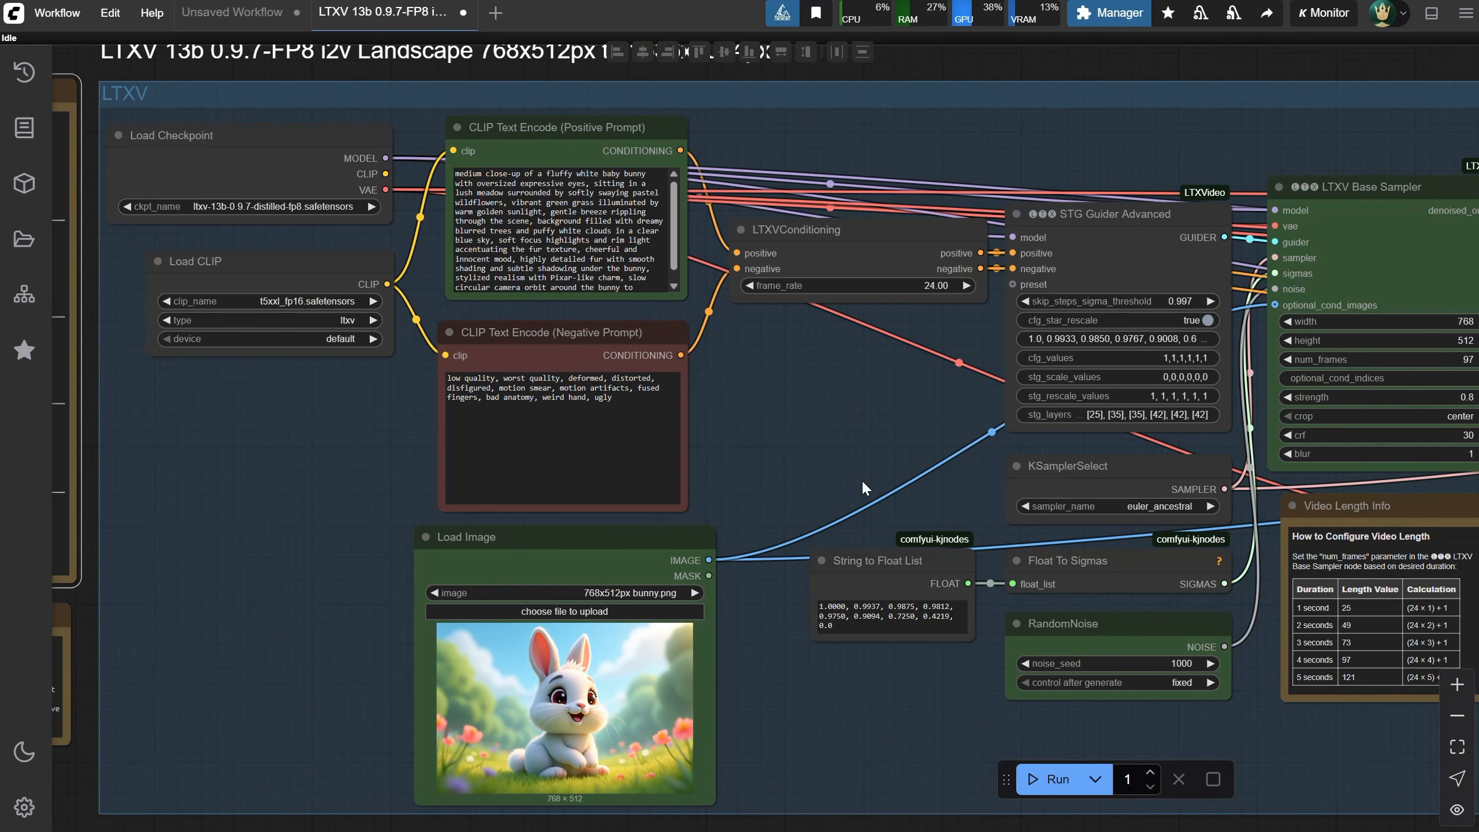
left_click_drag(877, 391, 356, 378)
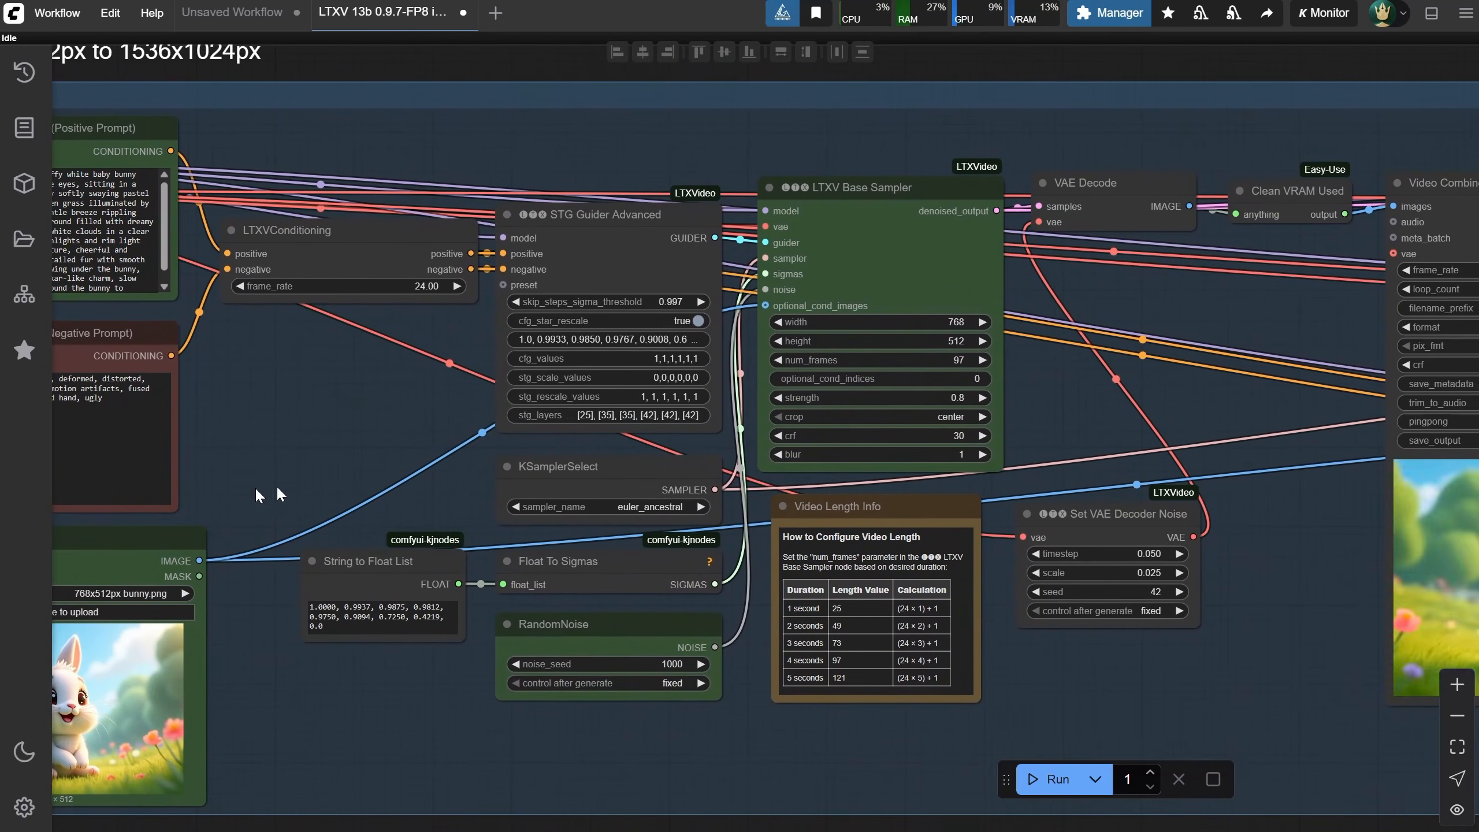
left_click_drag(312, 444, 261, 423)
scroll(874, 408, "down", 5)
left_click_drag(1252, 385, 467, 414)
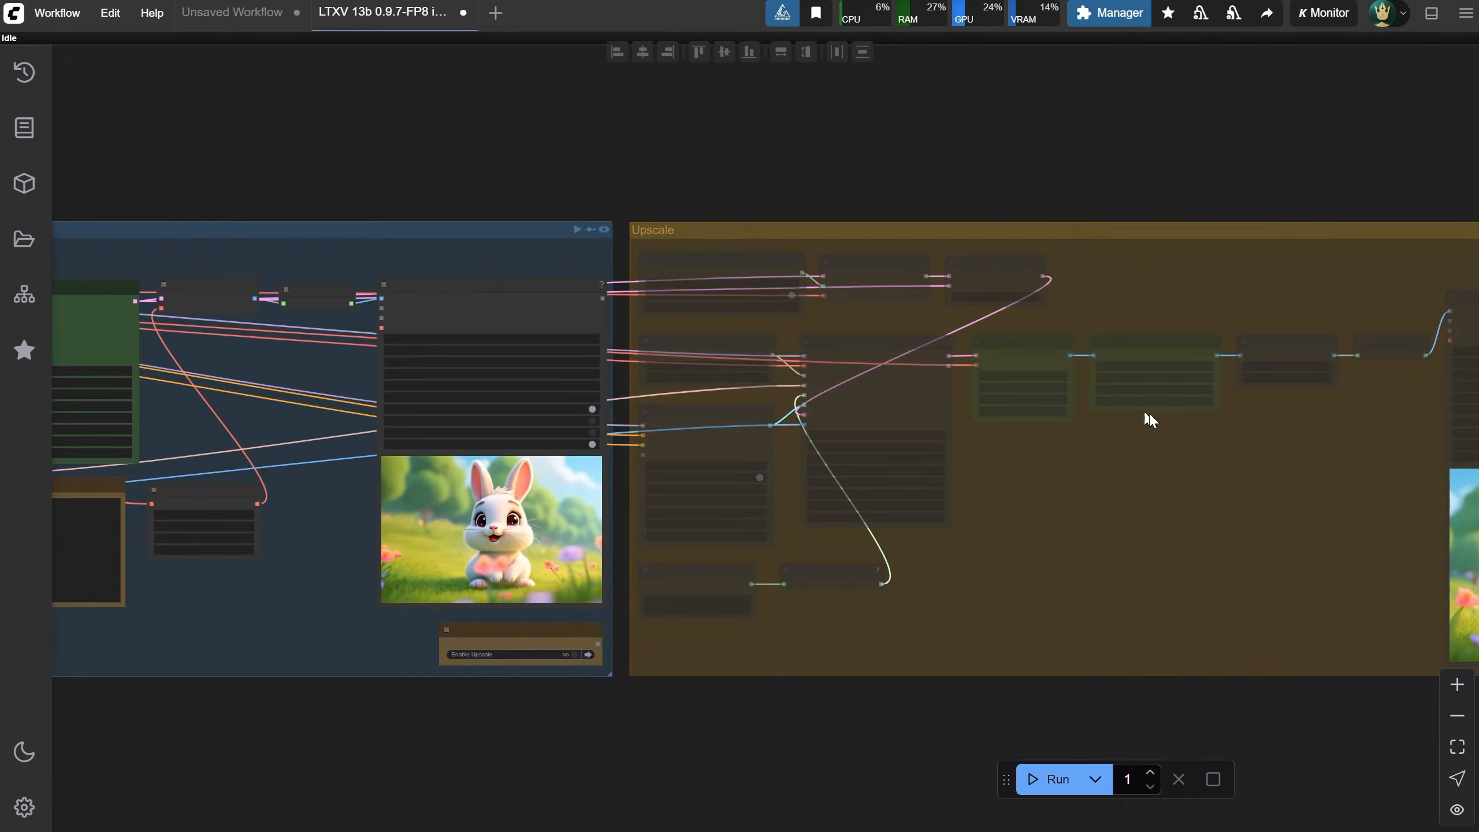
scroll(1147, 384, "up", 4)
left_click_drag(1161, 120, 603, 106)
scroll(874, 123, "down", 5)
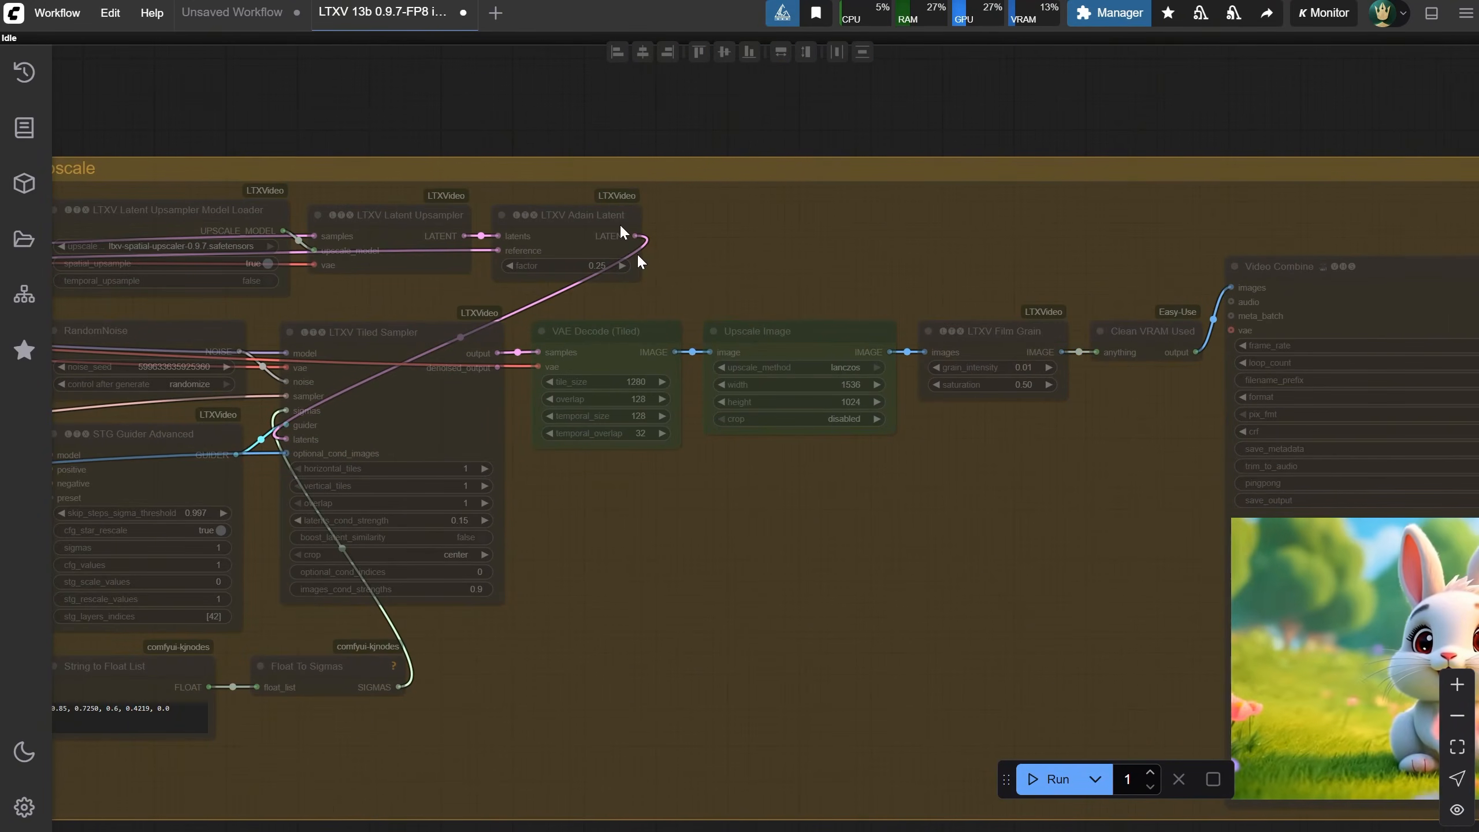
scroll(434, 109, "up", 5)
left_click_drag(381, 109, 1173, 53)
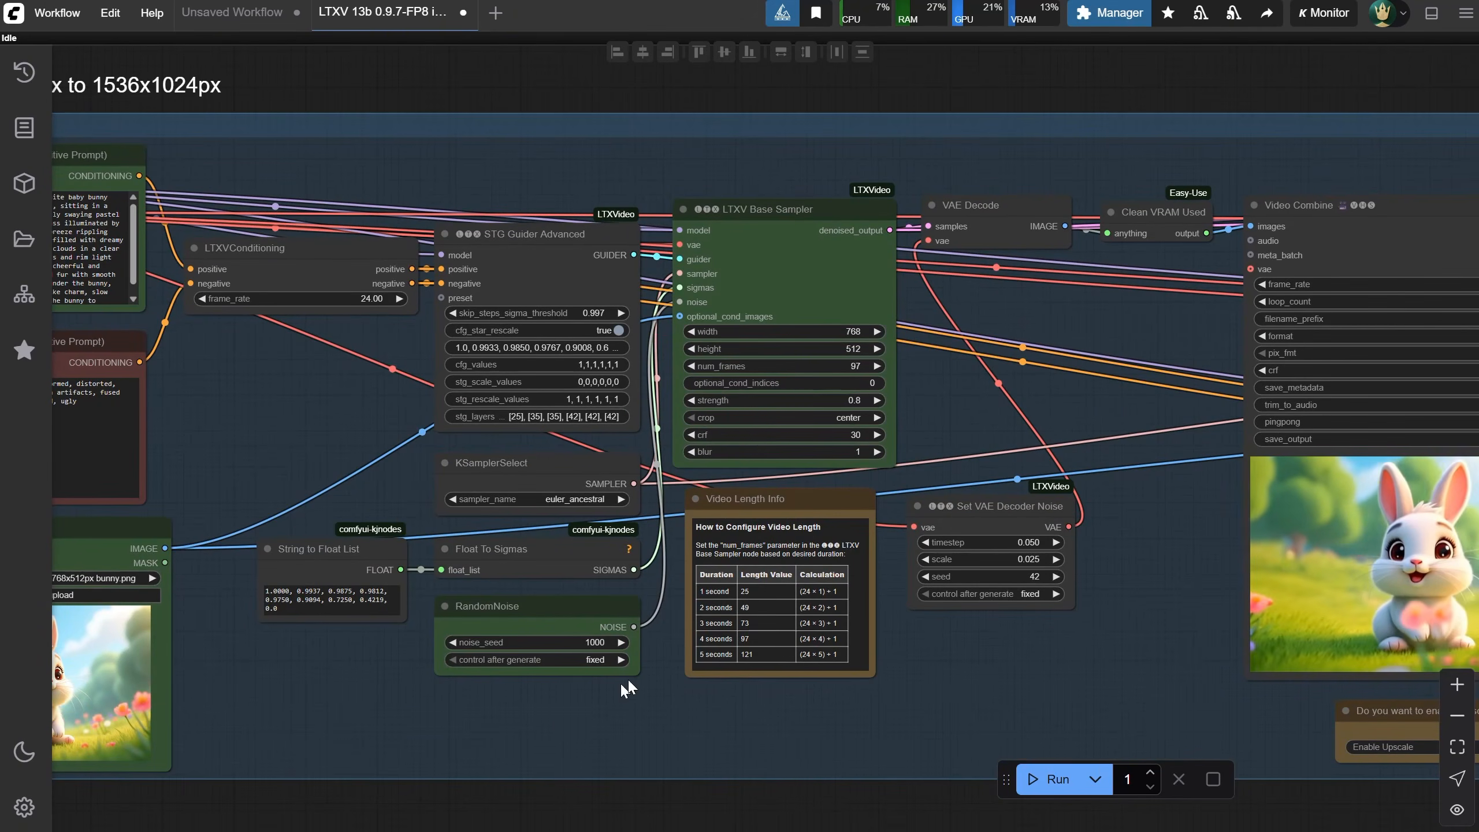
left_click_drag(323, 680, 619, 676)
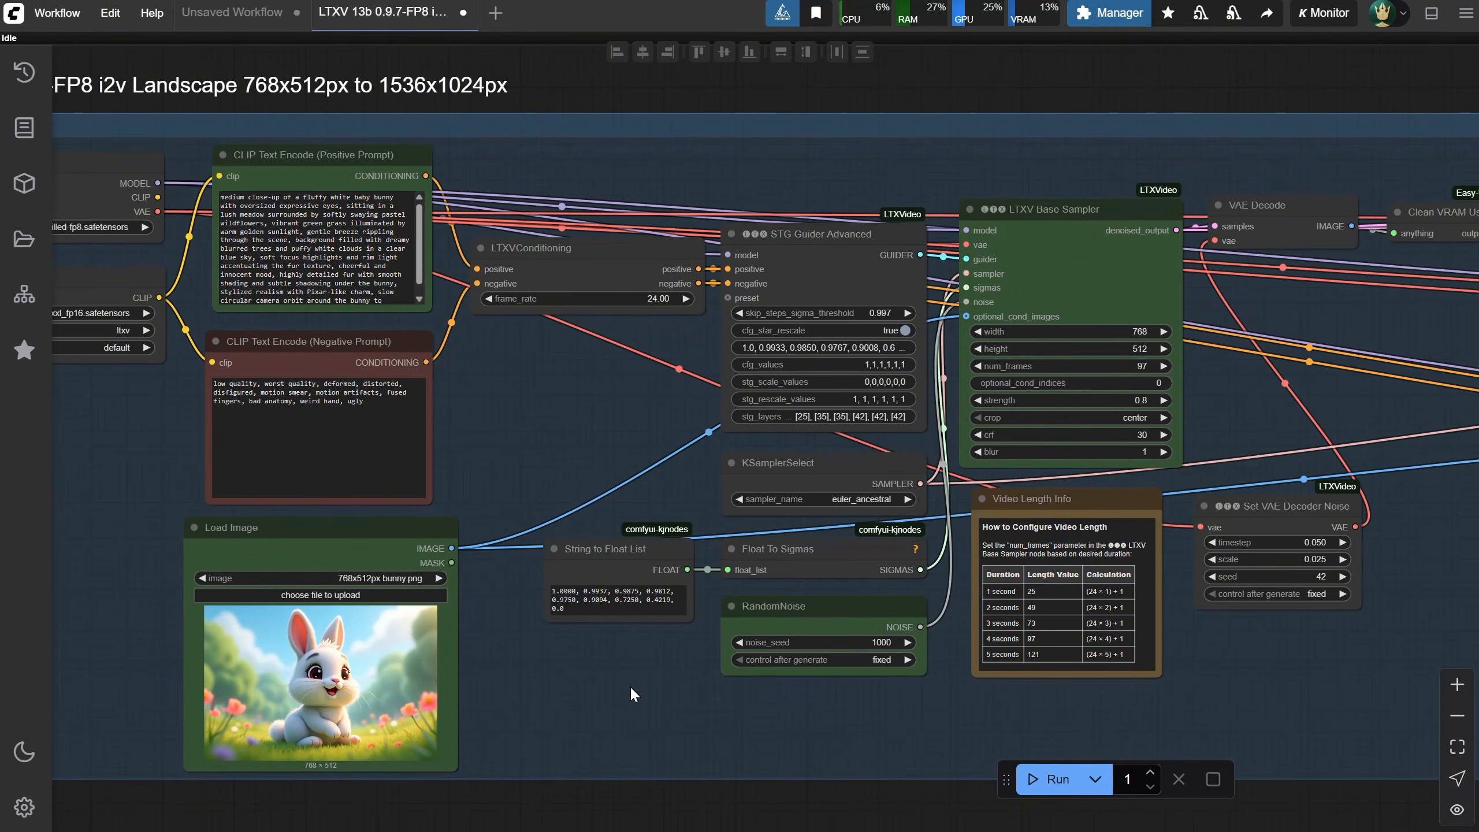
scroll(1208, 380, "up", 6)
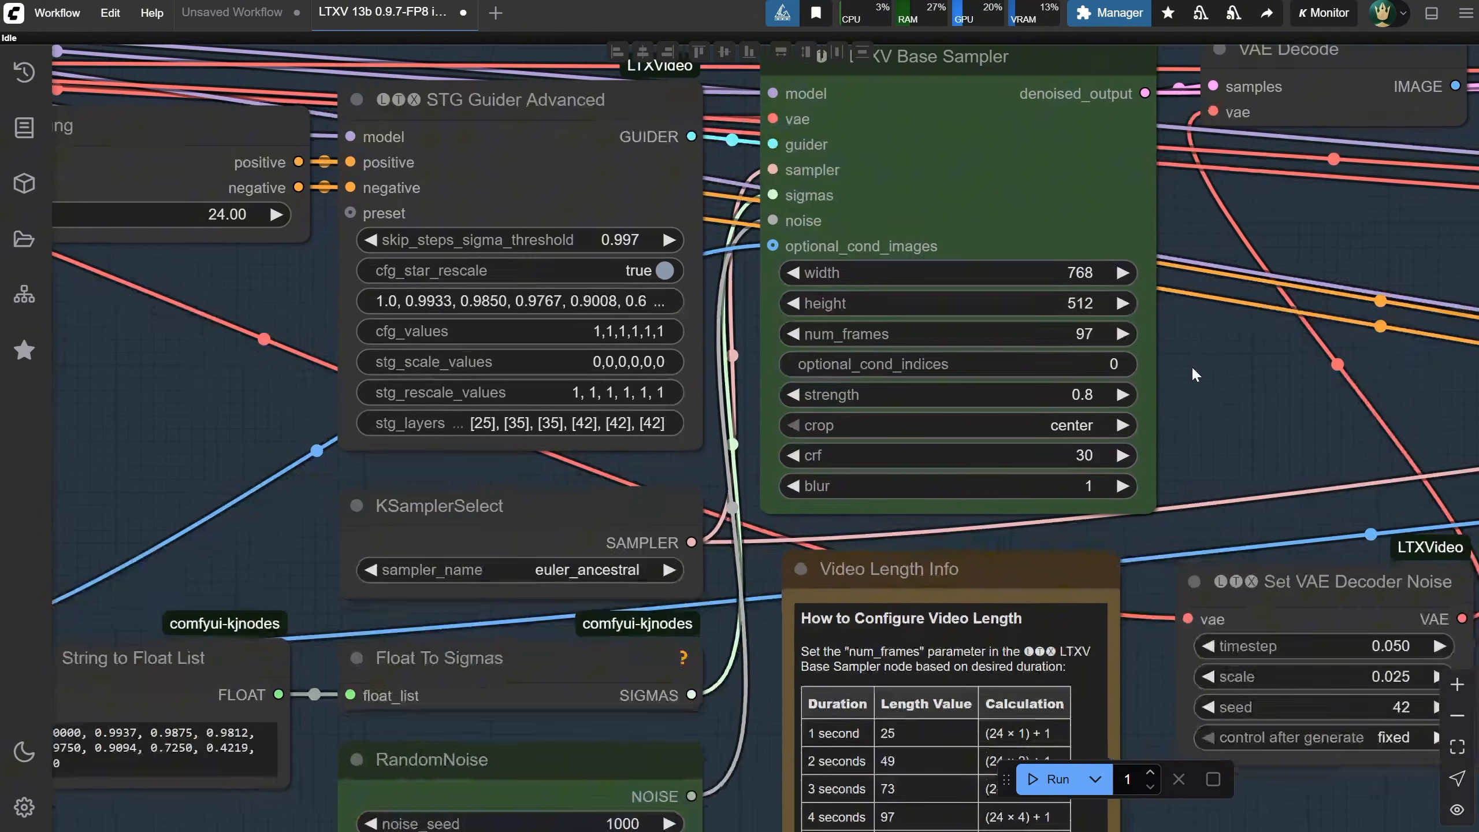
Raise the LTXV Base Sampler height by 32 twice, to 576
left_click_drag(1191, 365, 1169, 293)
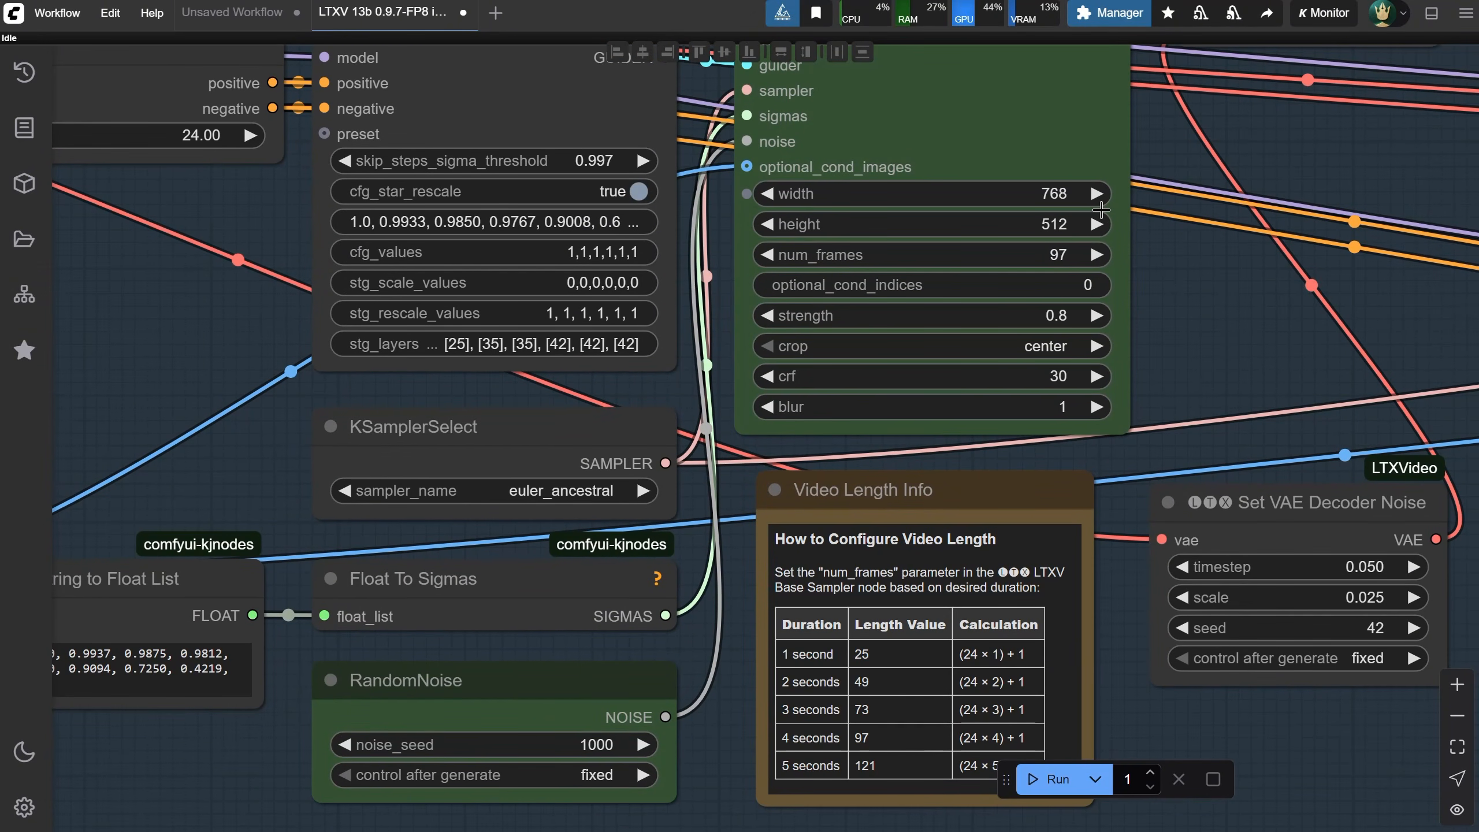
left_click(1054, 224)
left_click(1089, 169)
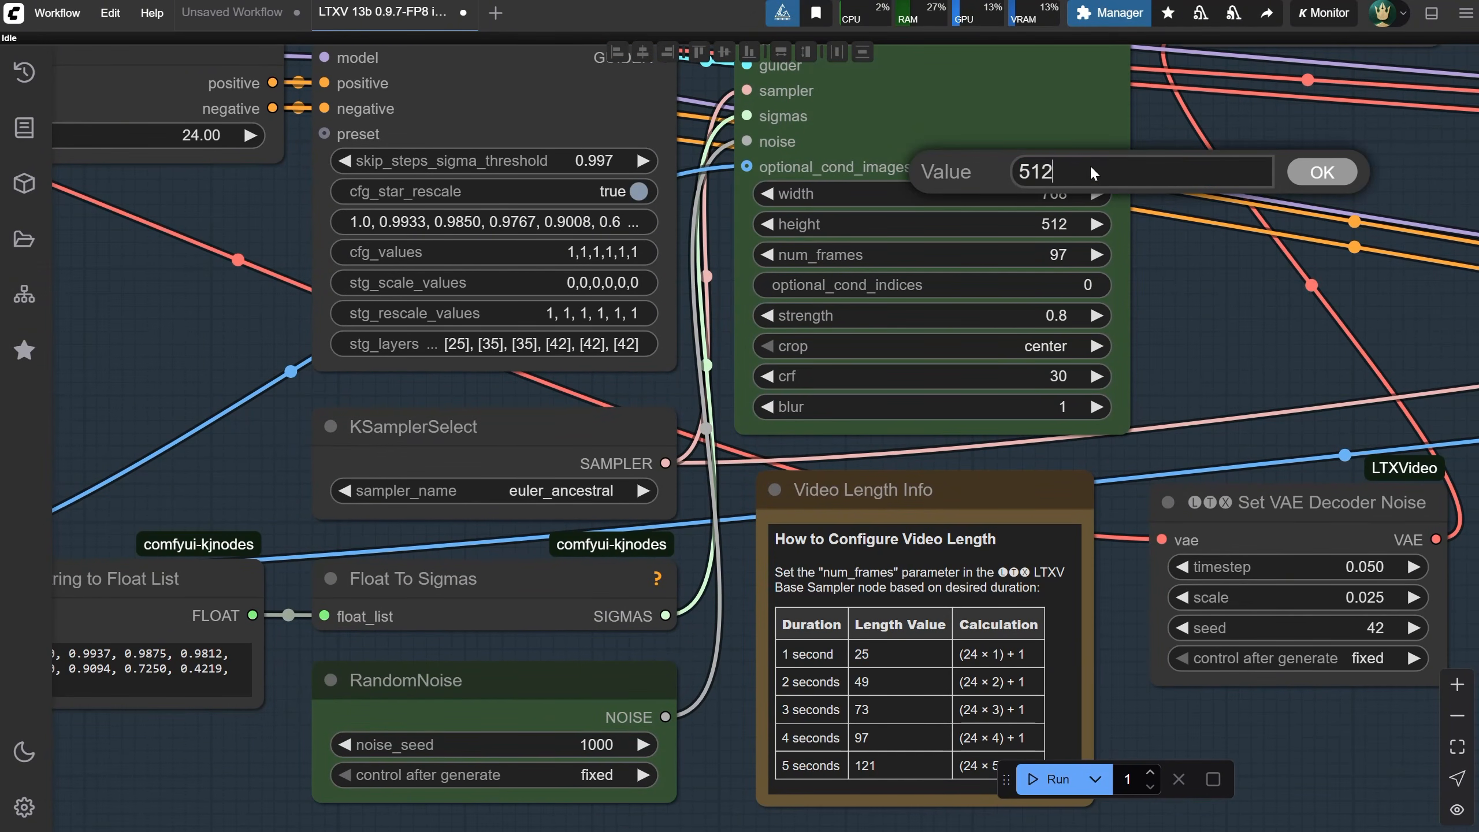
type("+32")
key("Return")
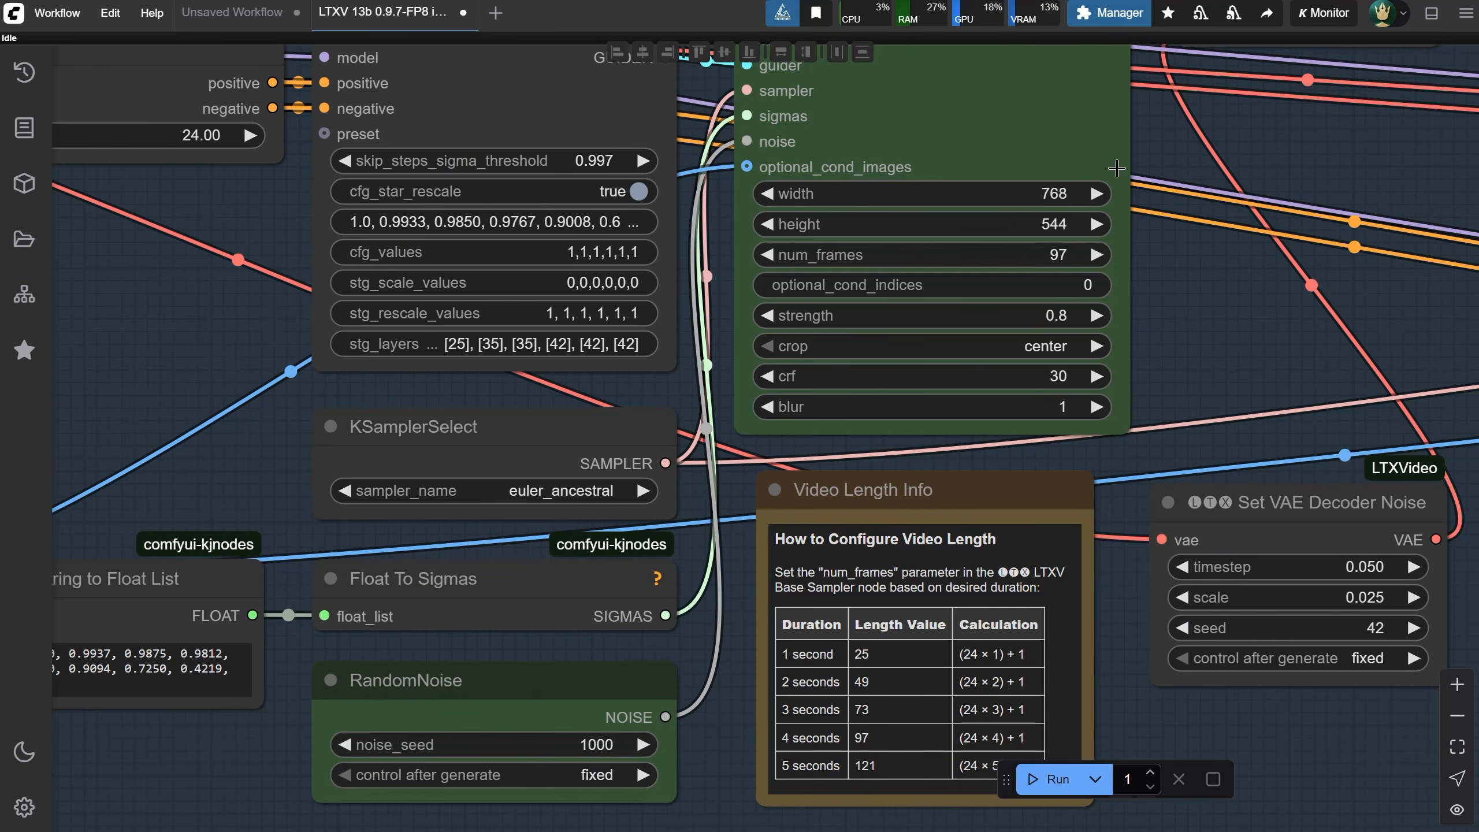
left_click(1070, 224)
left_click(1103, 177)
type("+")
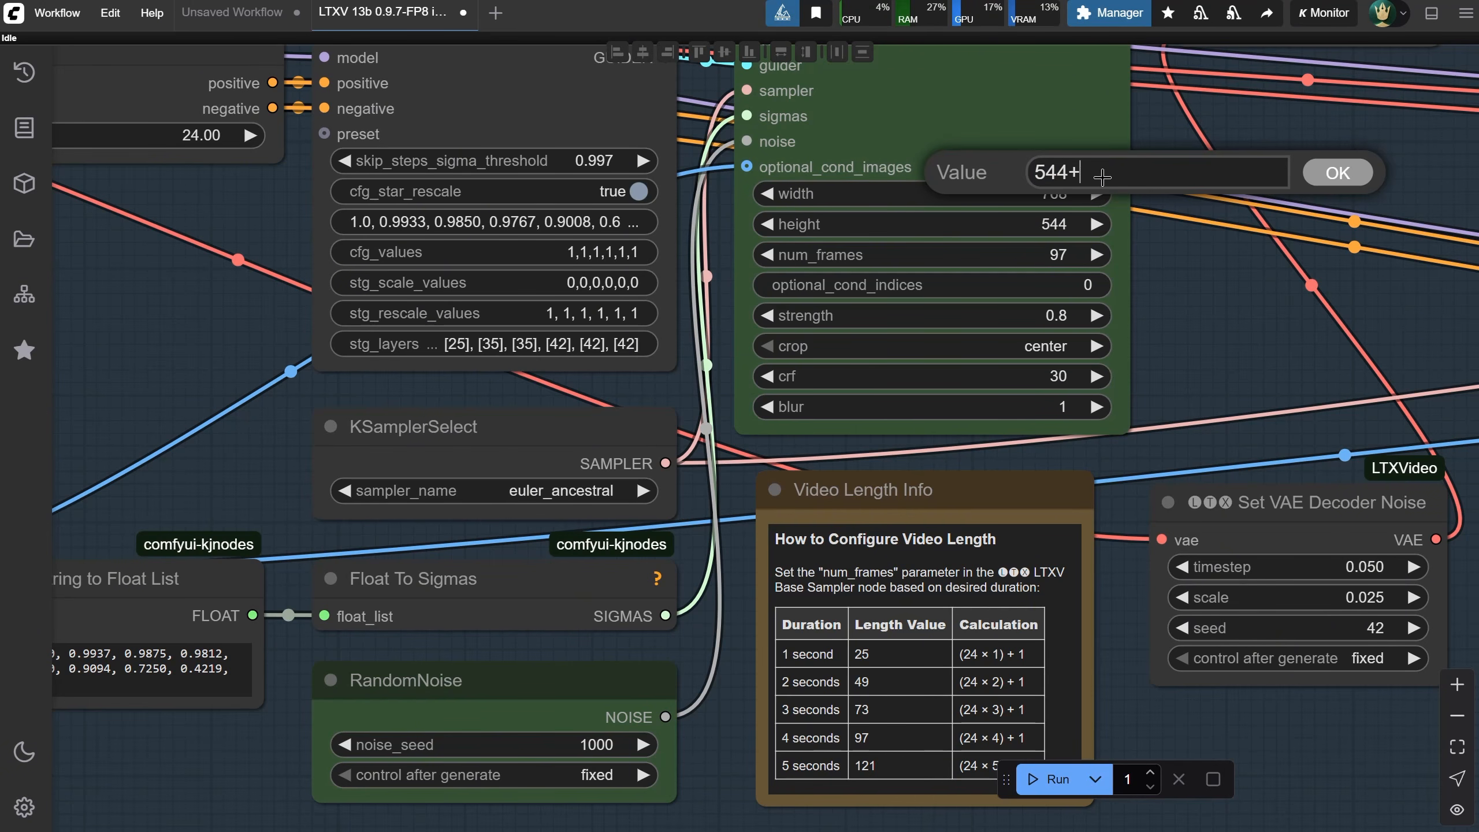
type("32")
key("Return")
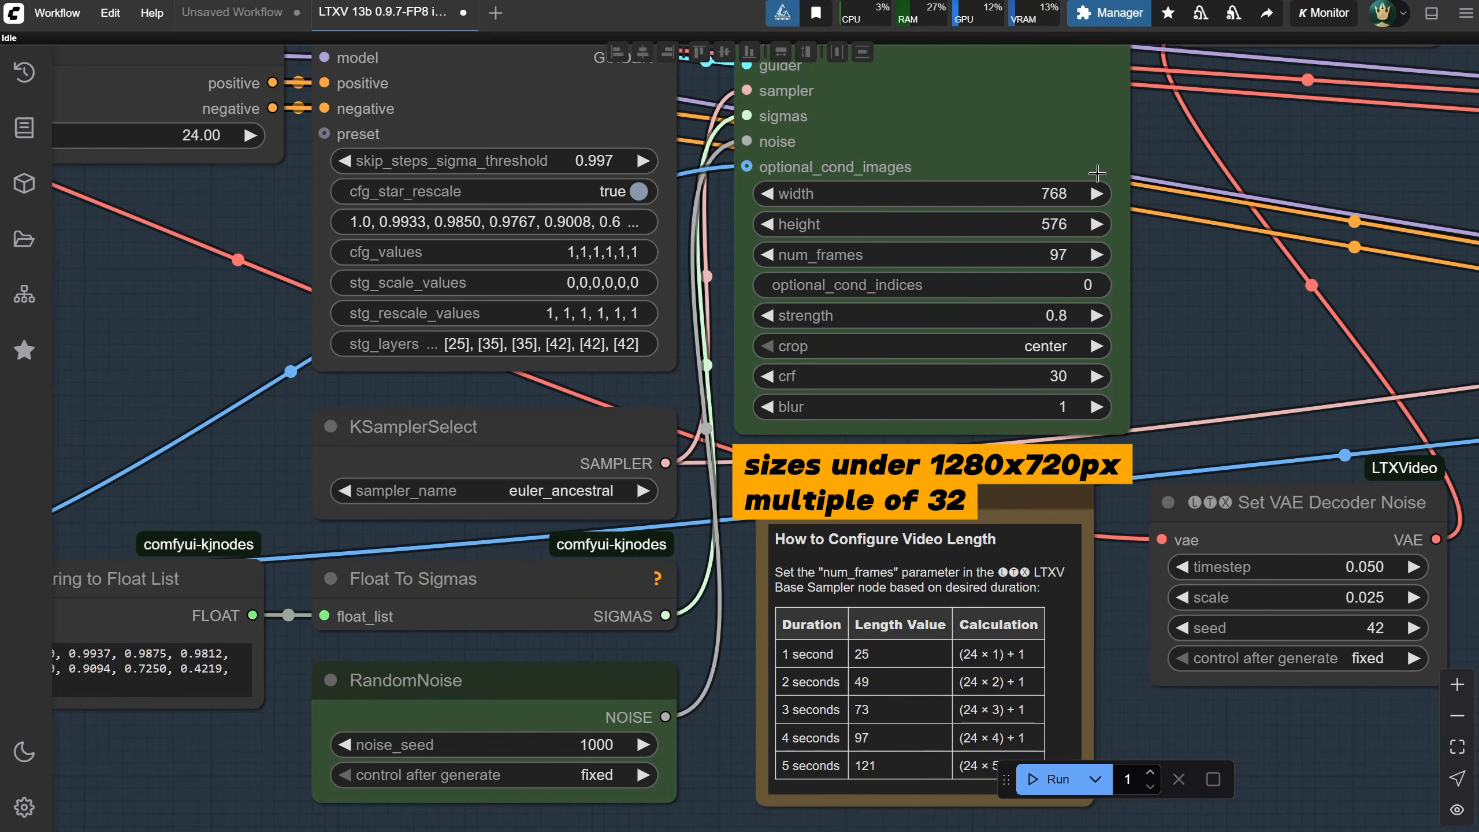
Set the LTXV Base Sampler height back to 512
left_click(1061, 225)
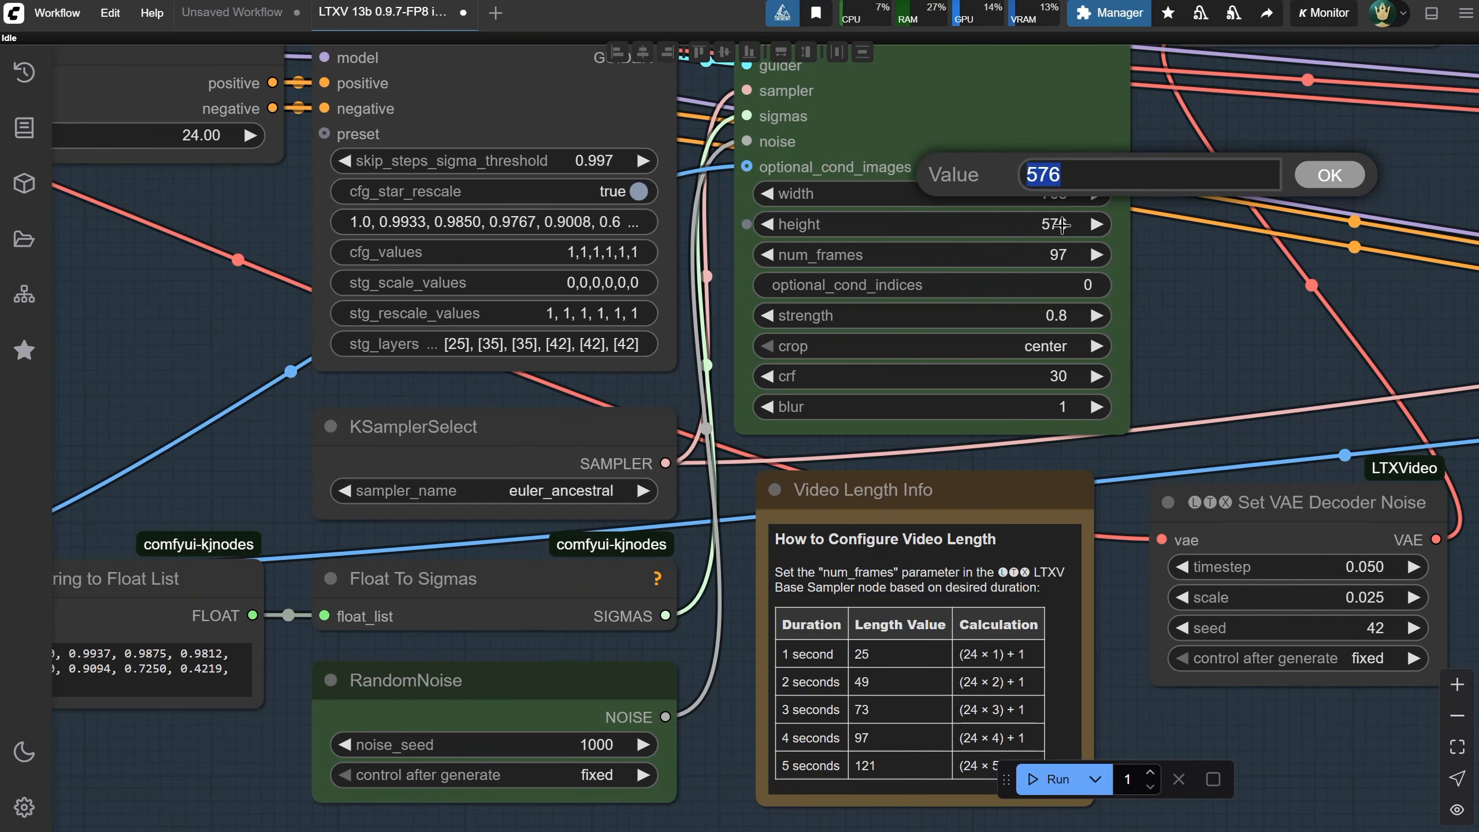
type("576")
key("Return")
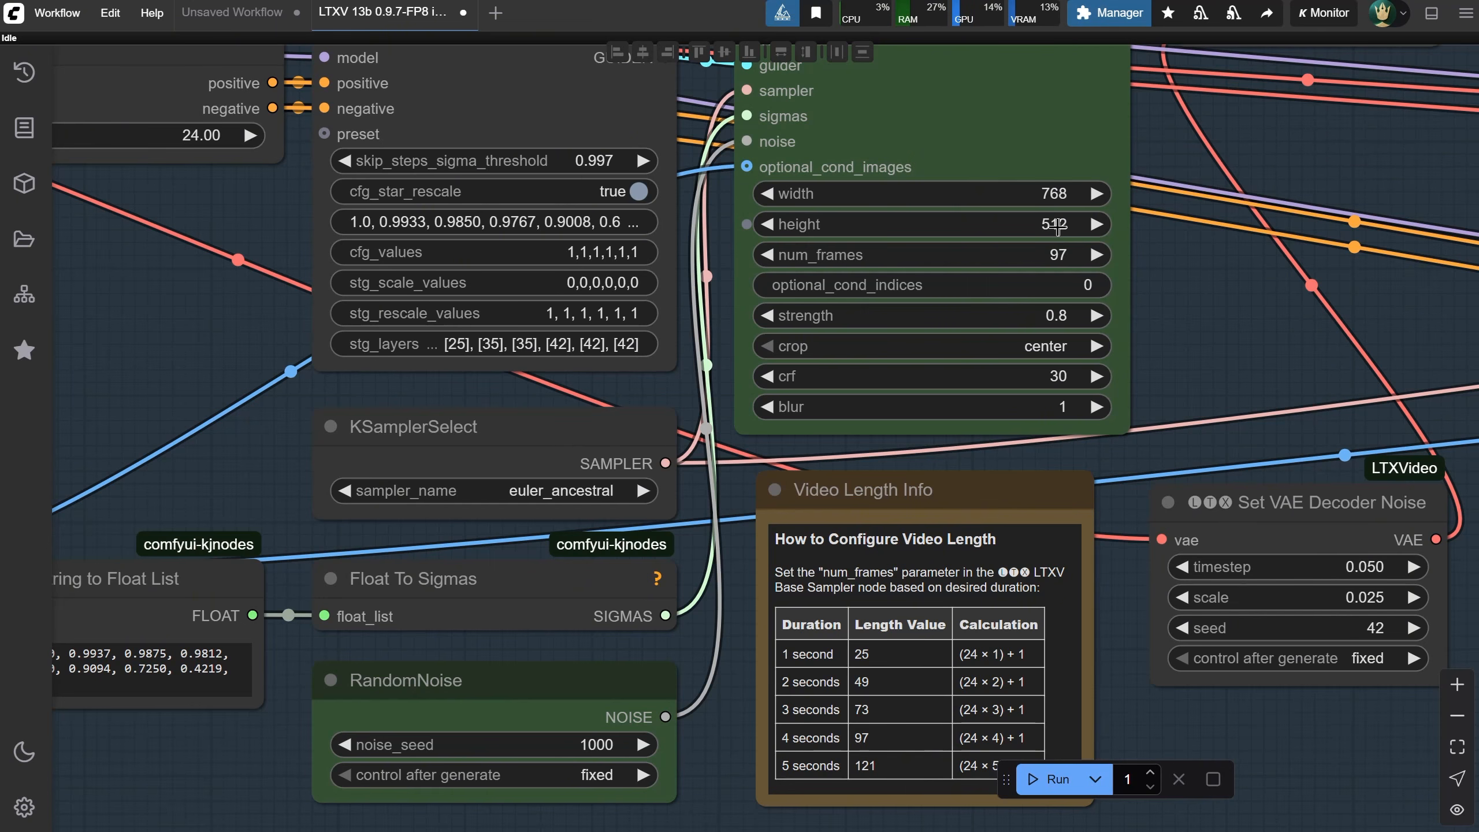
Review the sampler's crop options, the Video Length Info table and the Video Combine output settings
left_click(1055, 350)
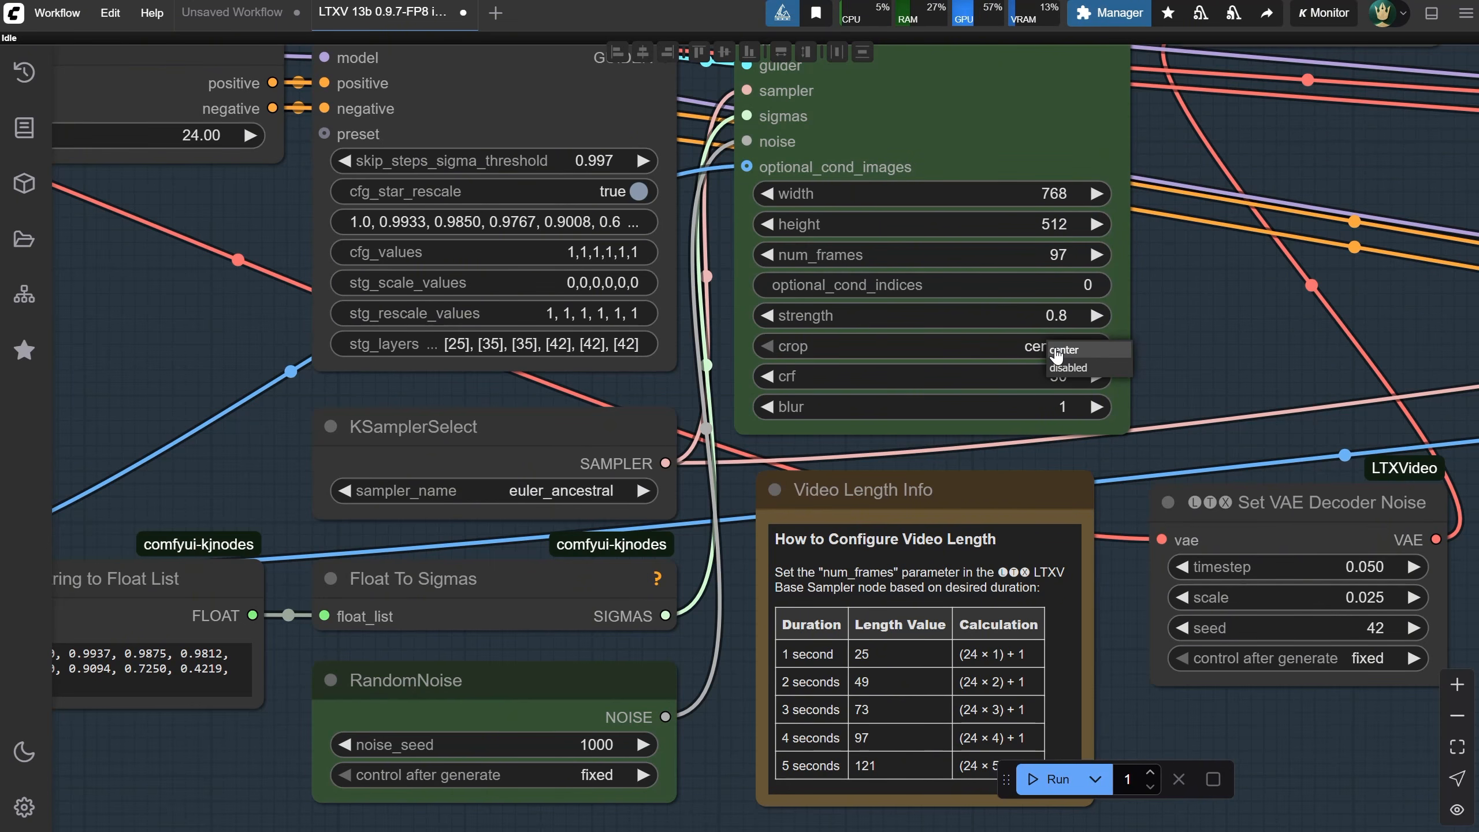
left_click(1057, 351)
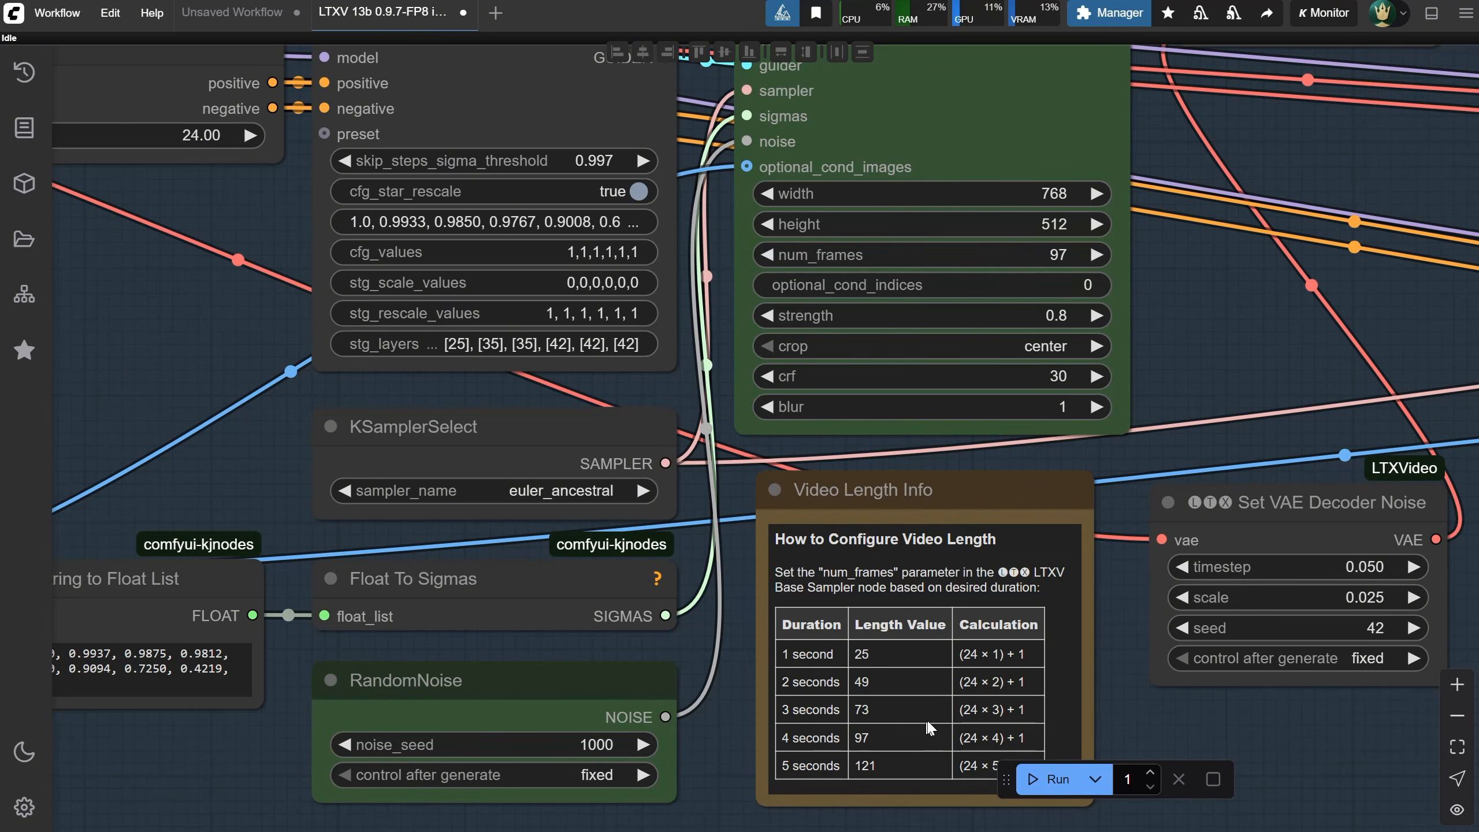
left_click_drag(1102, 692, 1081, 658)
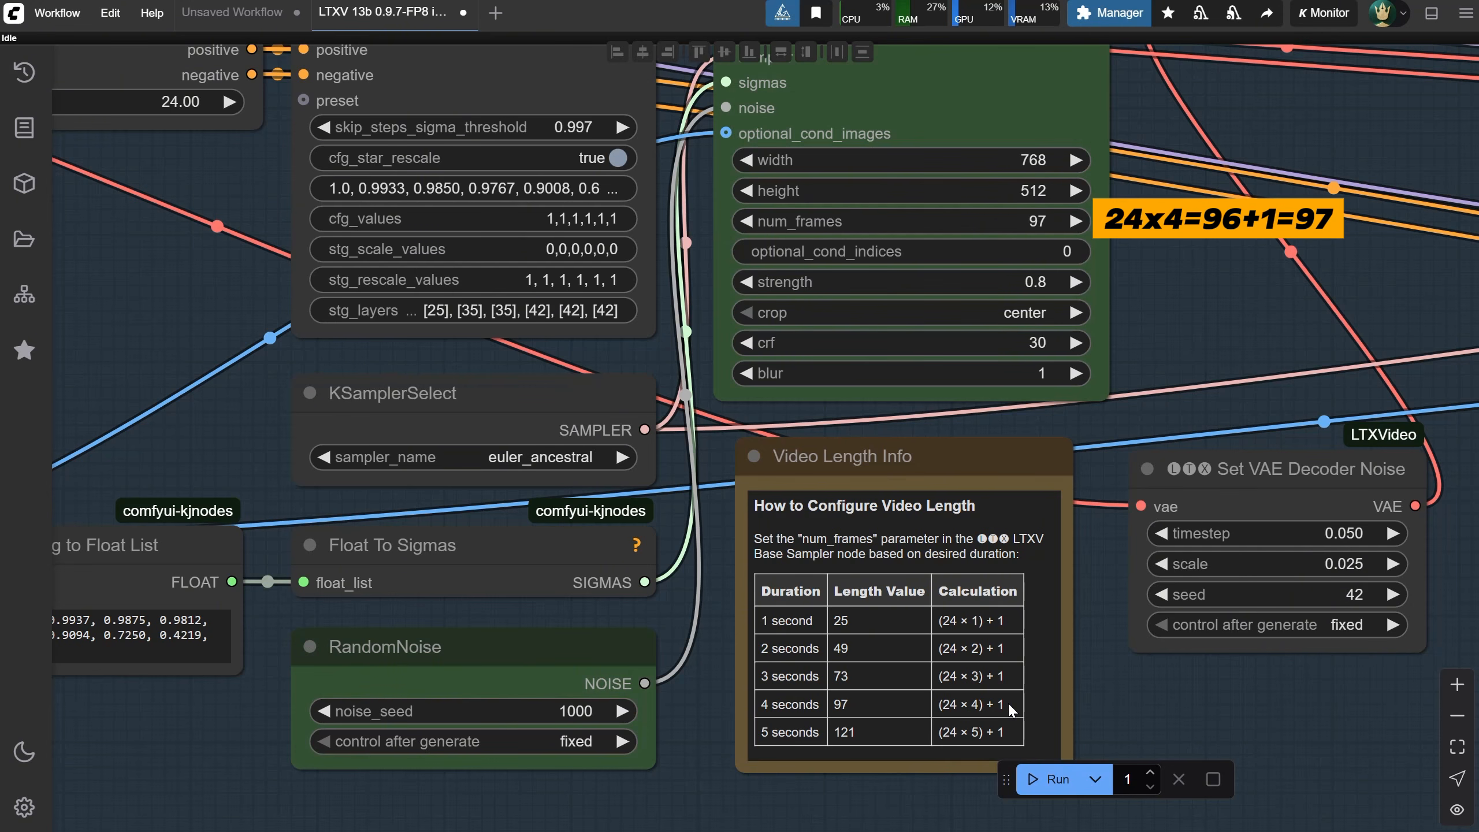
scroll(1122, 685, "down", 3)
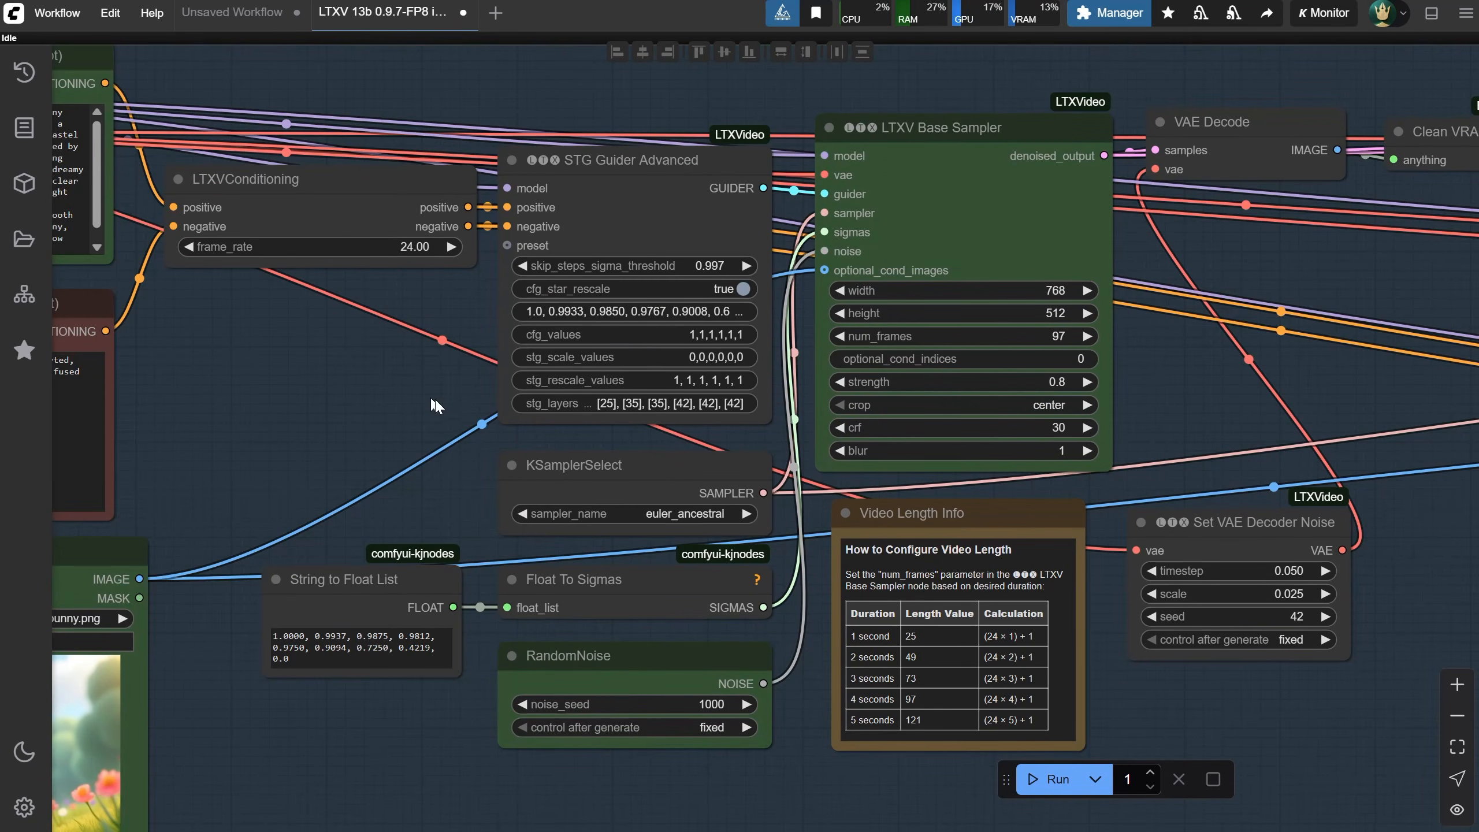
left_click_drag(330, 192, 324, 193)
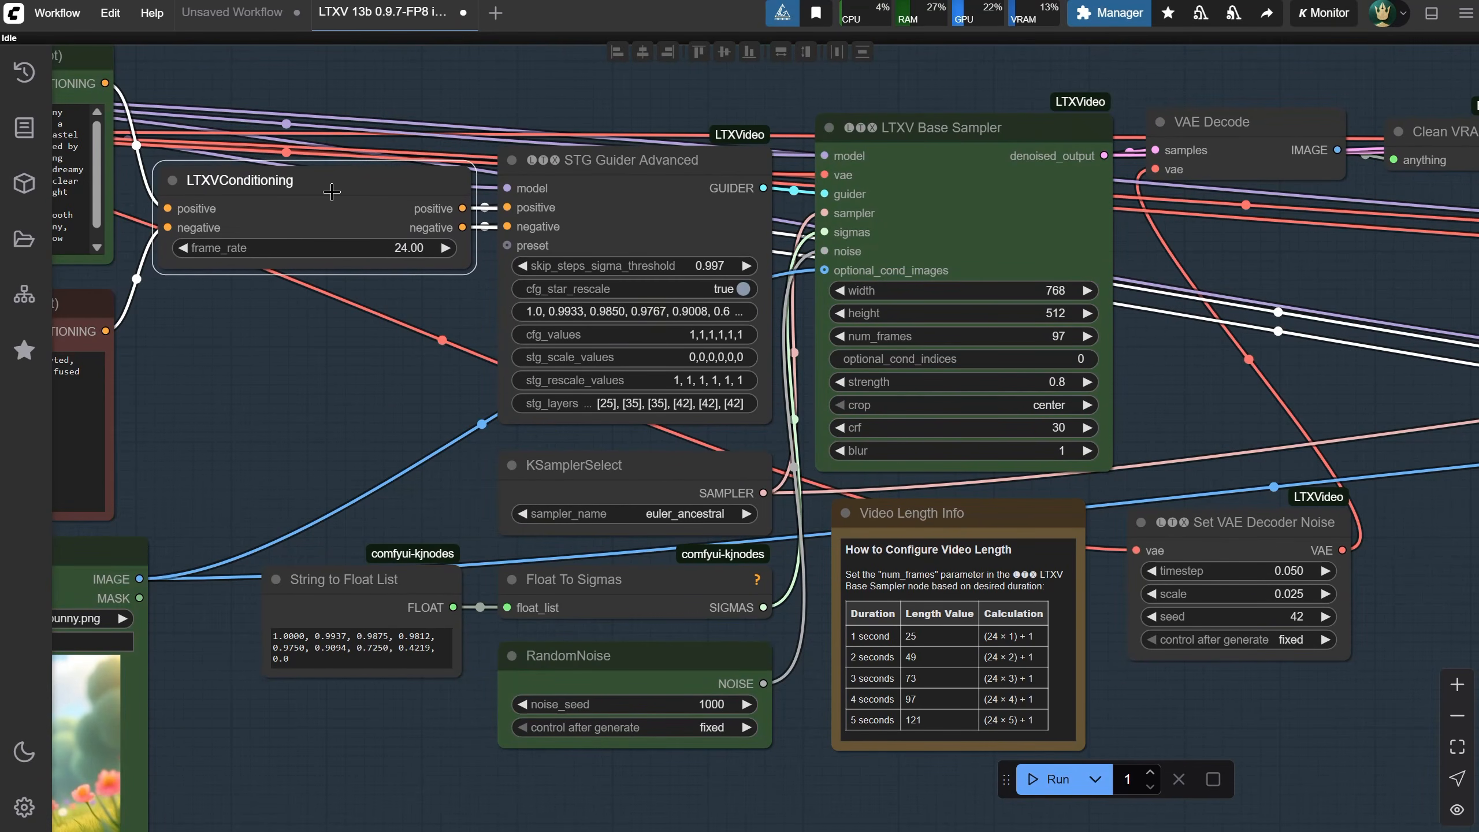
left_click_drag(1406, 297, 565, 236)
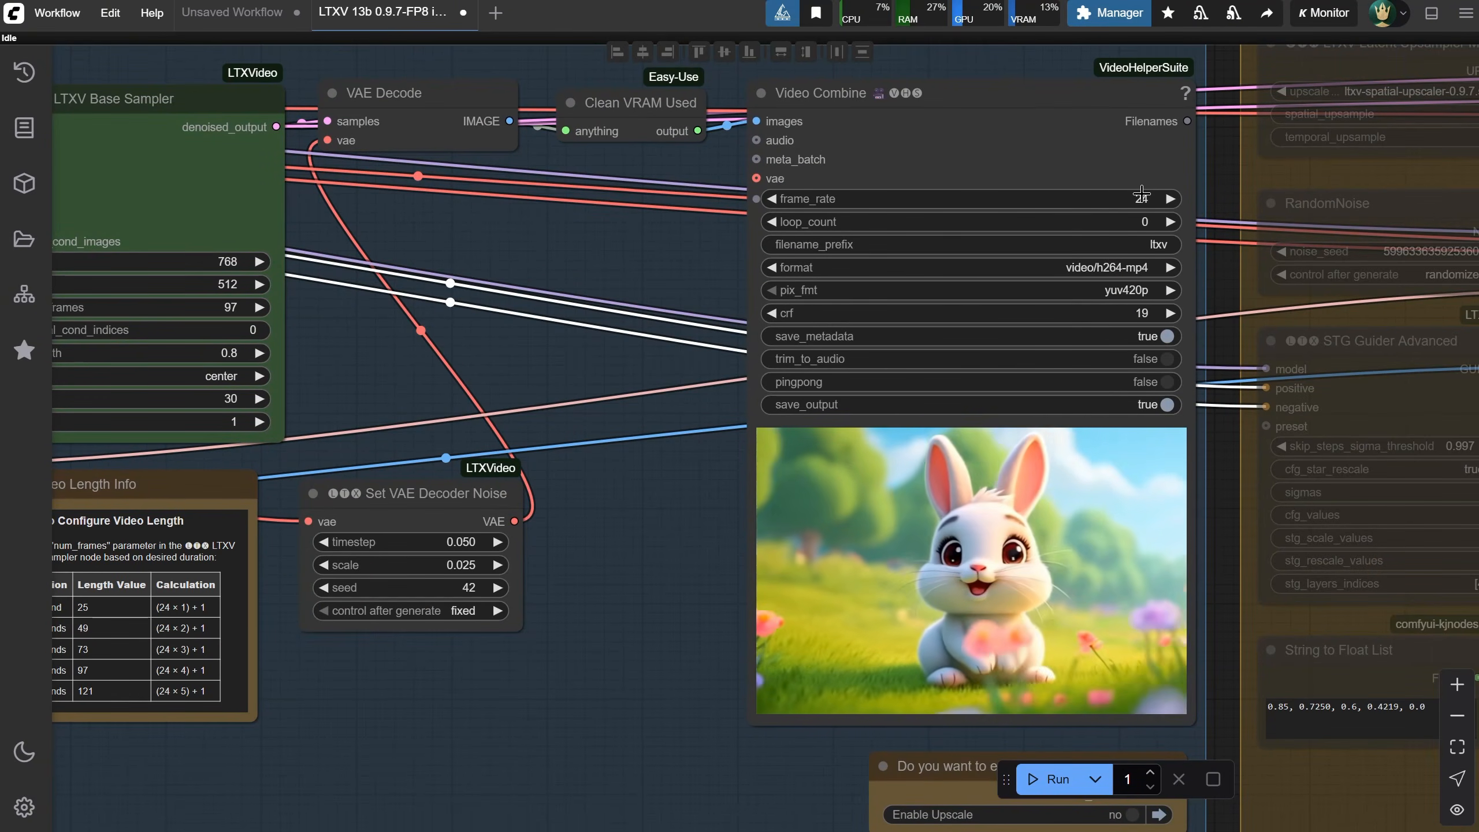
scroll(665, 541, "down", 1)
scroll(667, 542, "down", 1)
left_click_drag(528, 687, 1254, 669)
scroll(1098, 521, "up", 1)
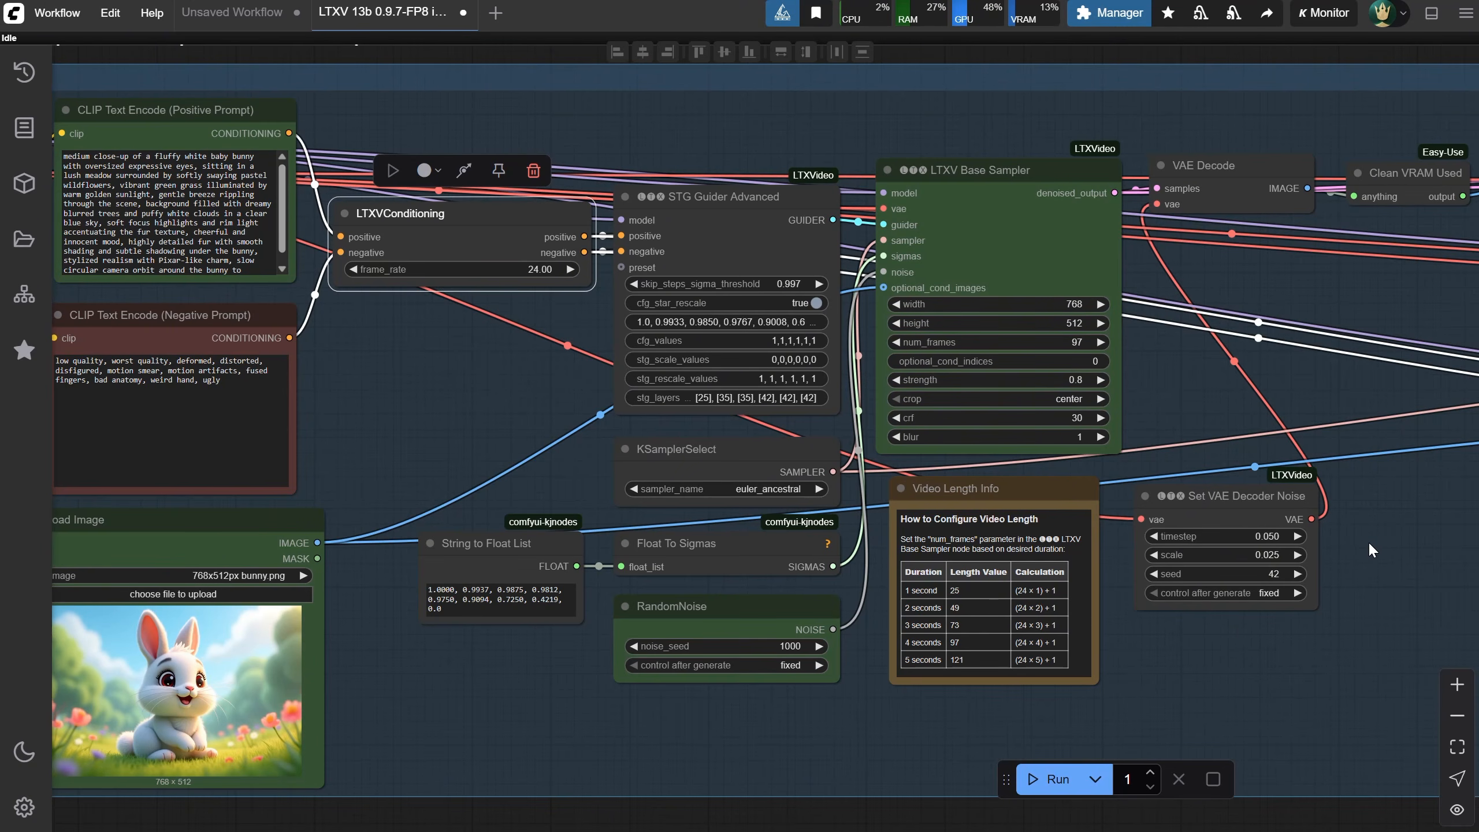
scroll(1369, 541, "down", 2)
left_click_drag(1369, 541, 1207, 575)
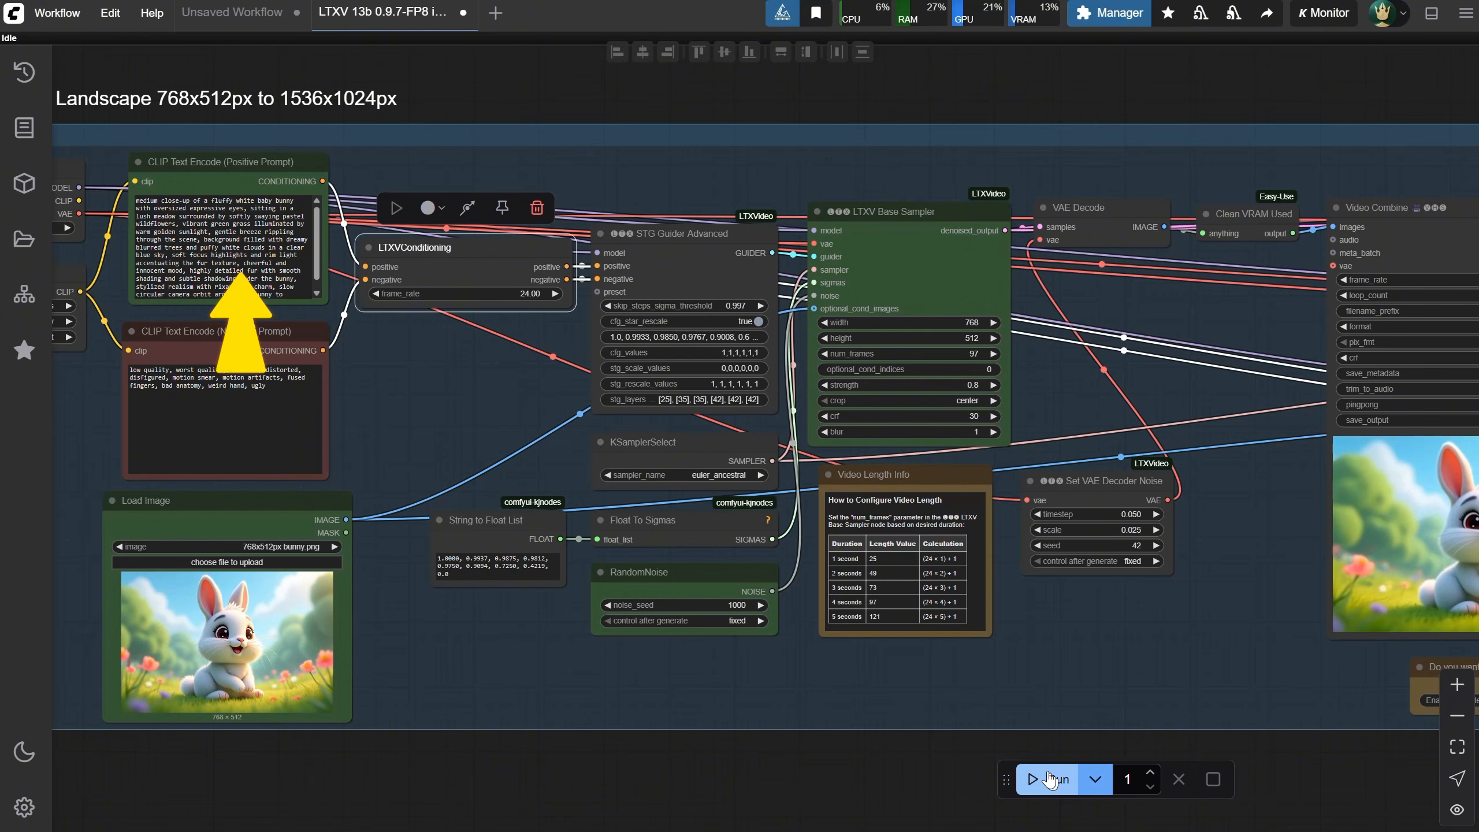
Run the workflow to generate the video from the bunny image
left_click(1050, 779)
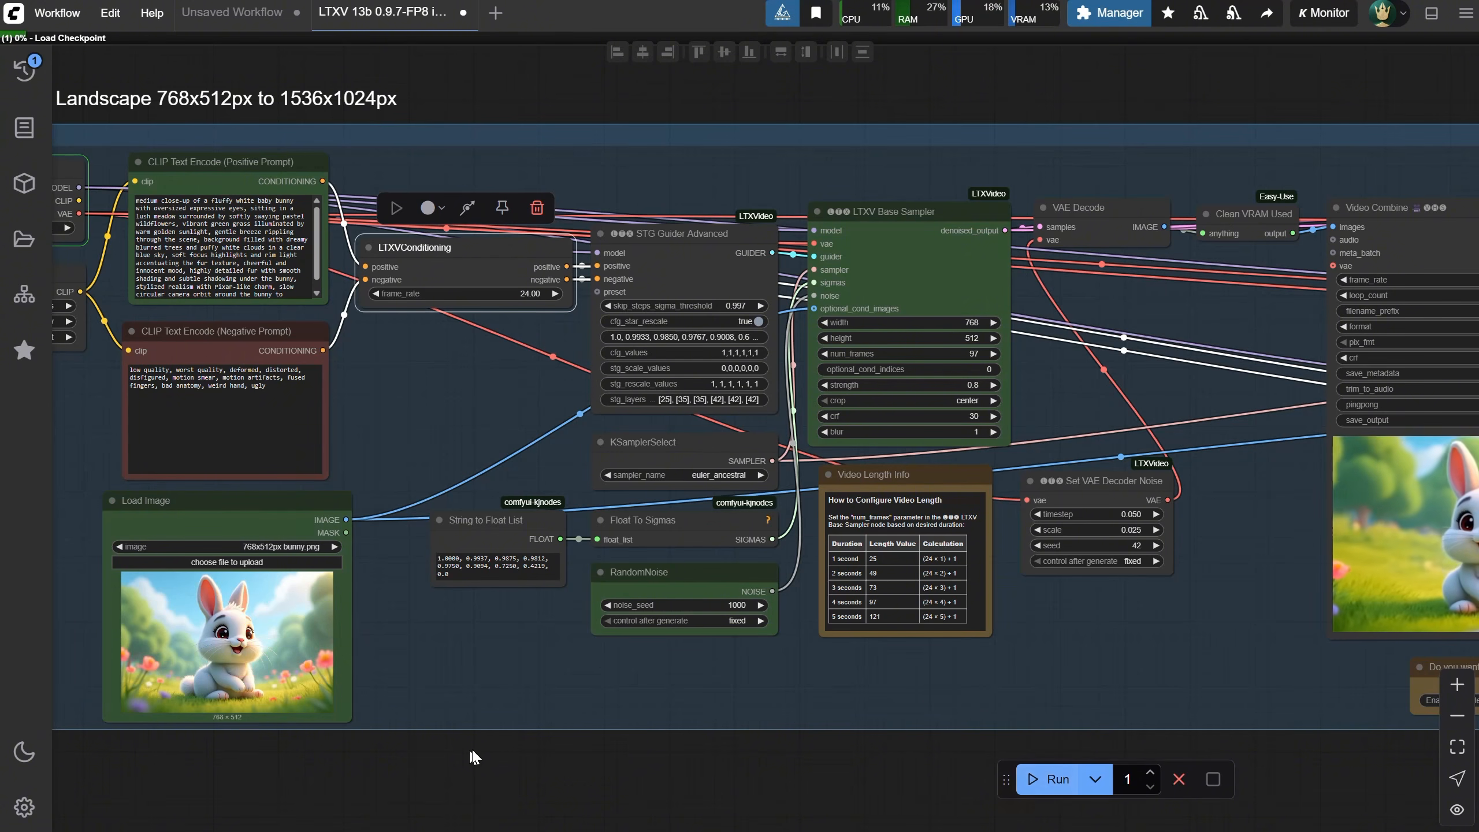
left_click_drag(475, 756, 756, 763)
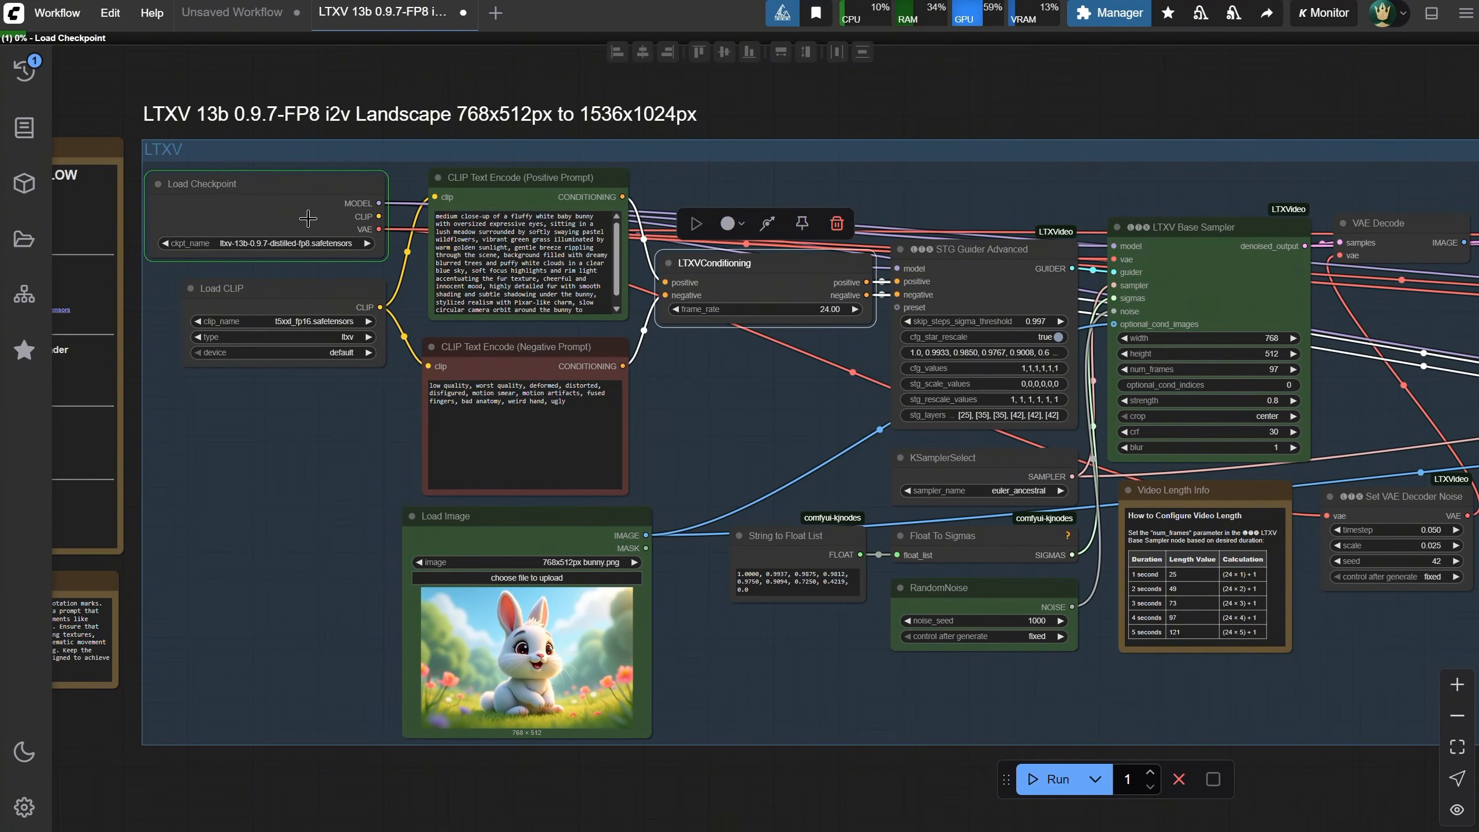
left_click_drag(257, 65, 560, 89)
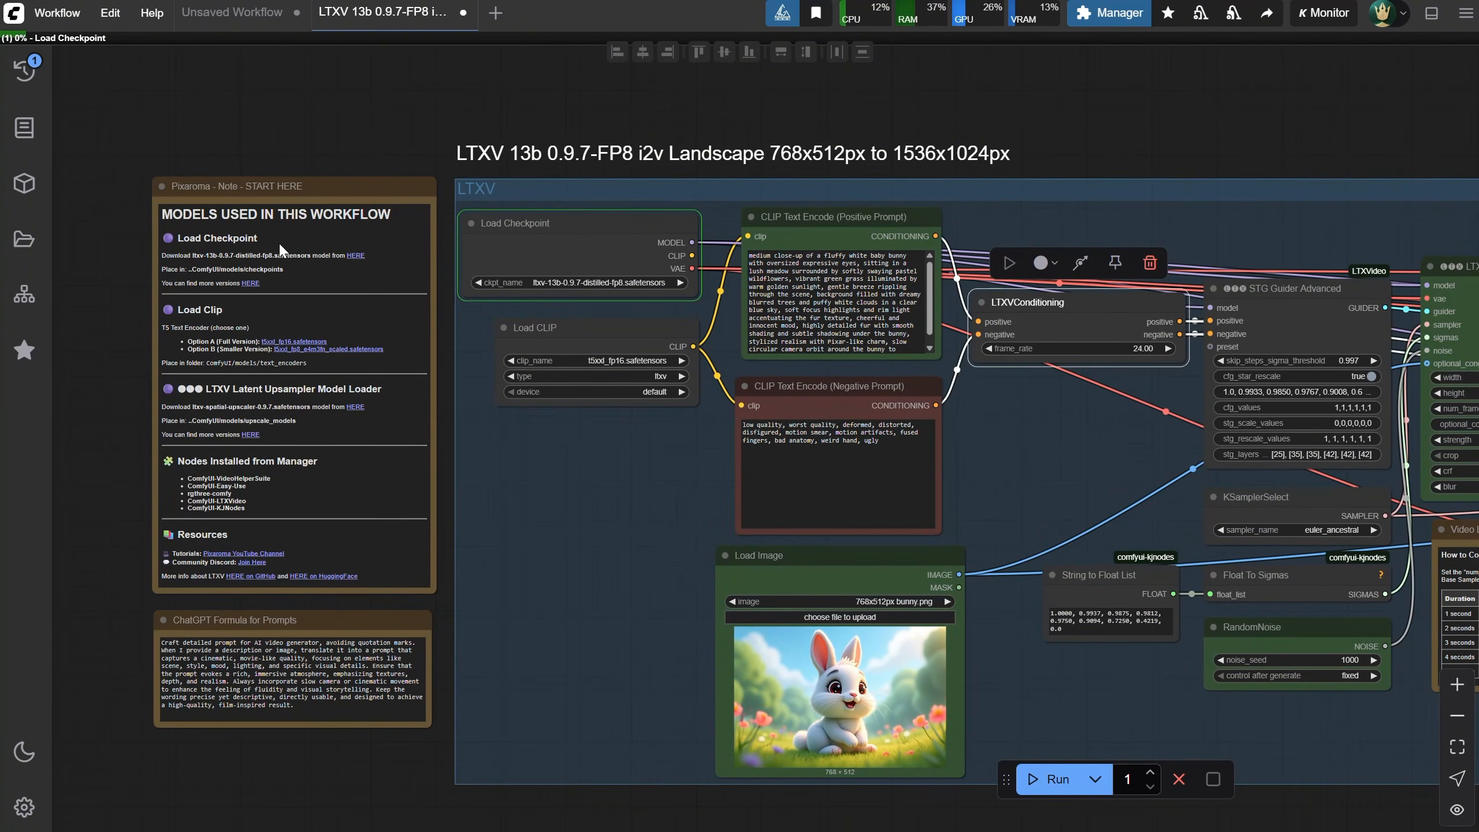
Follow the generation progress through the nodes and view the resulting video in Video Combine
scroll(631, 239, "up", 2)
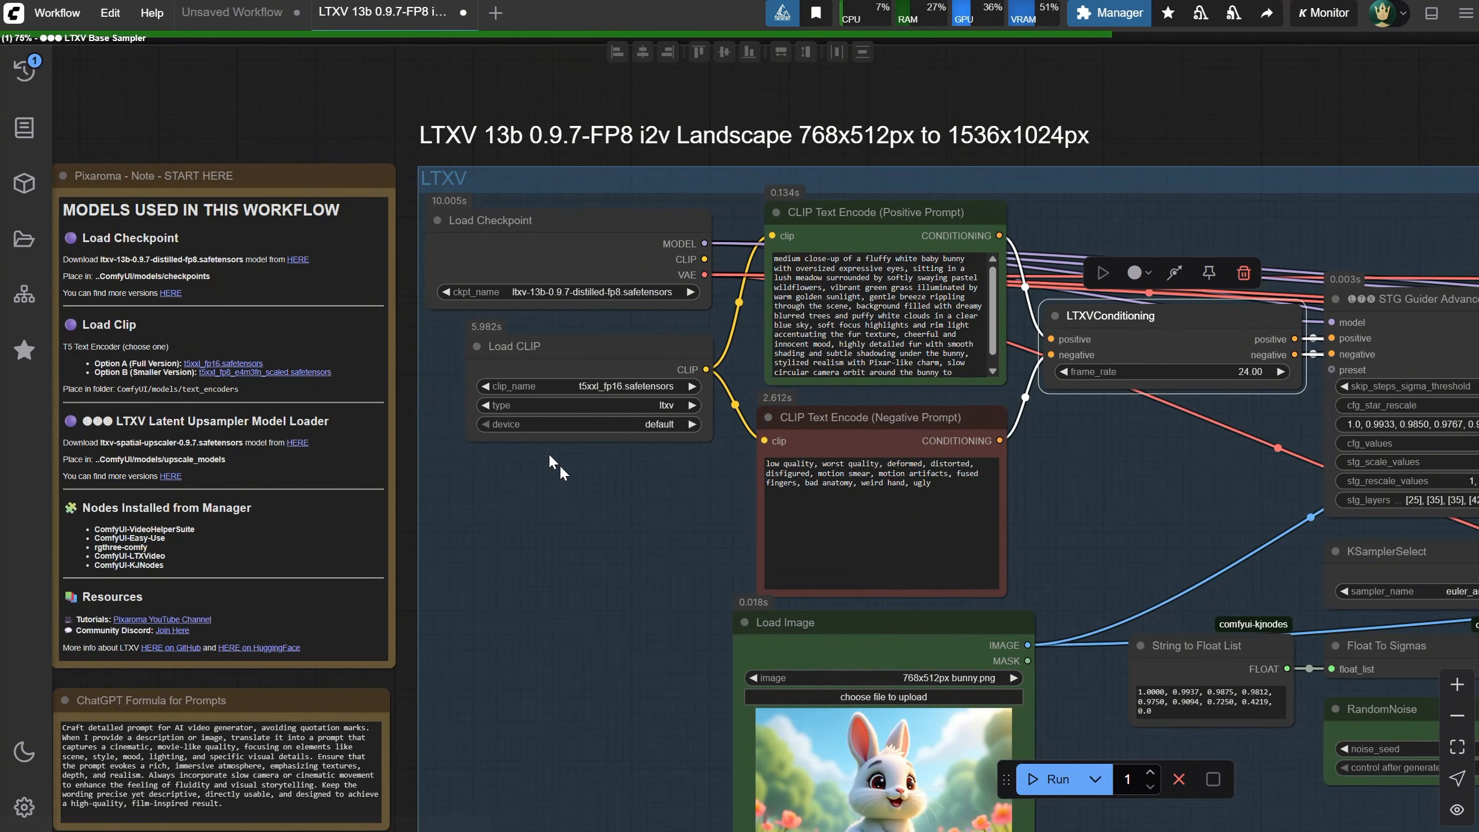
scroll(698, 437, "down", 2)
left_click_drag(1038, 452, 652, 396)
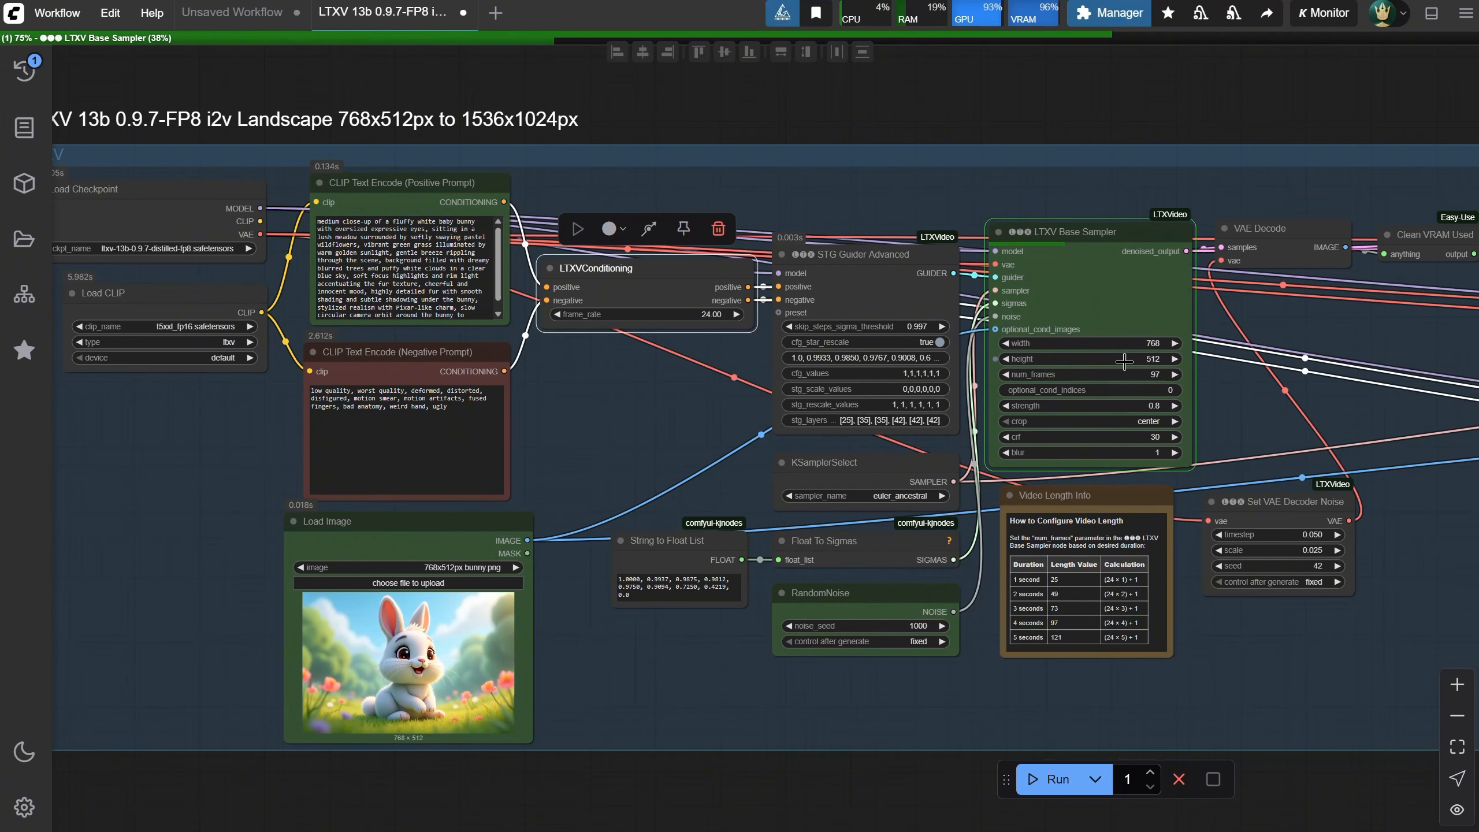
scroll(1127, 359, "up", 2)
scroll(1127, 358, "down", 1)
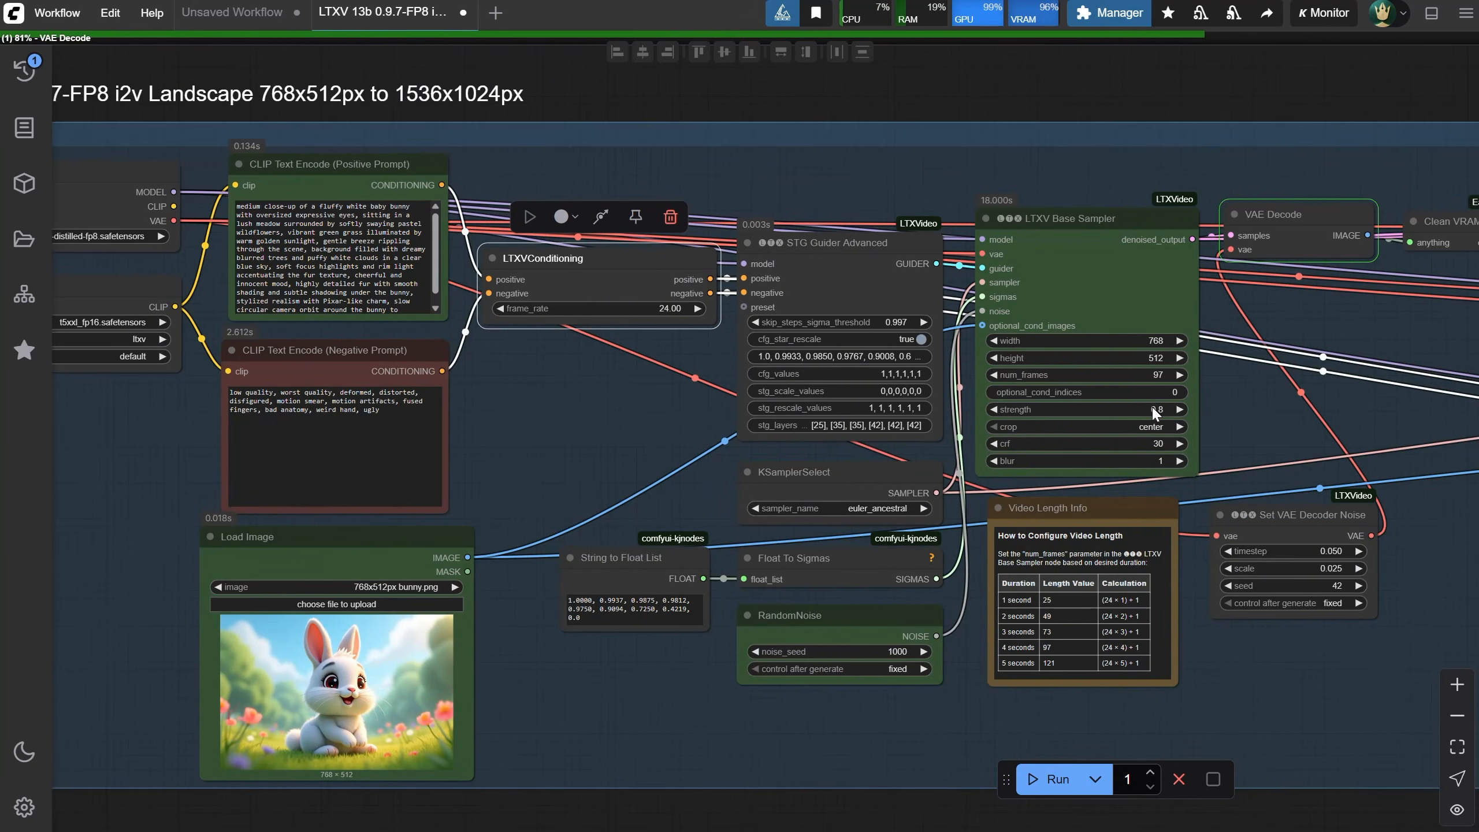
left_click_drag(1257, 414, 1175, 412)
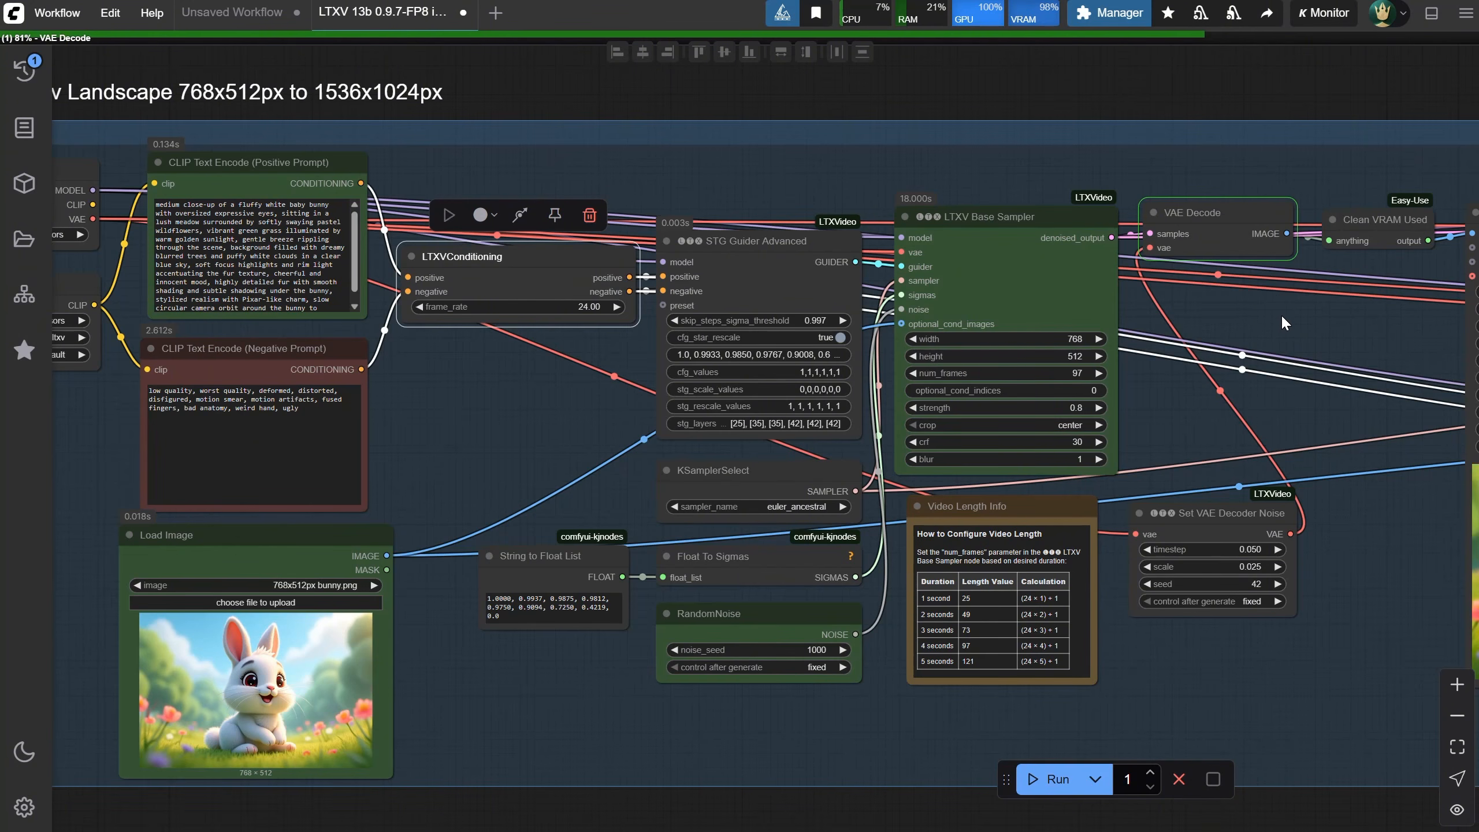
left_click_drag(1253, 306, 1109, 298)
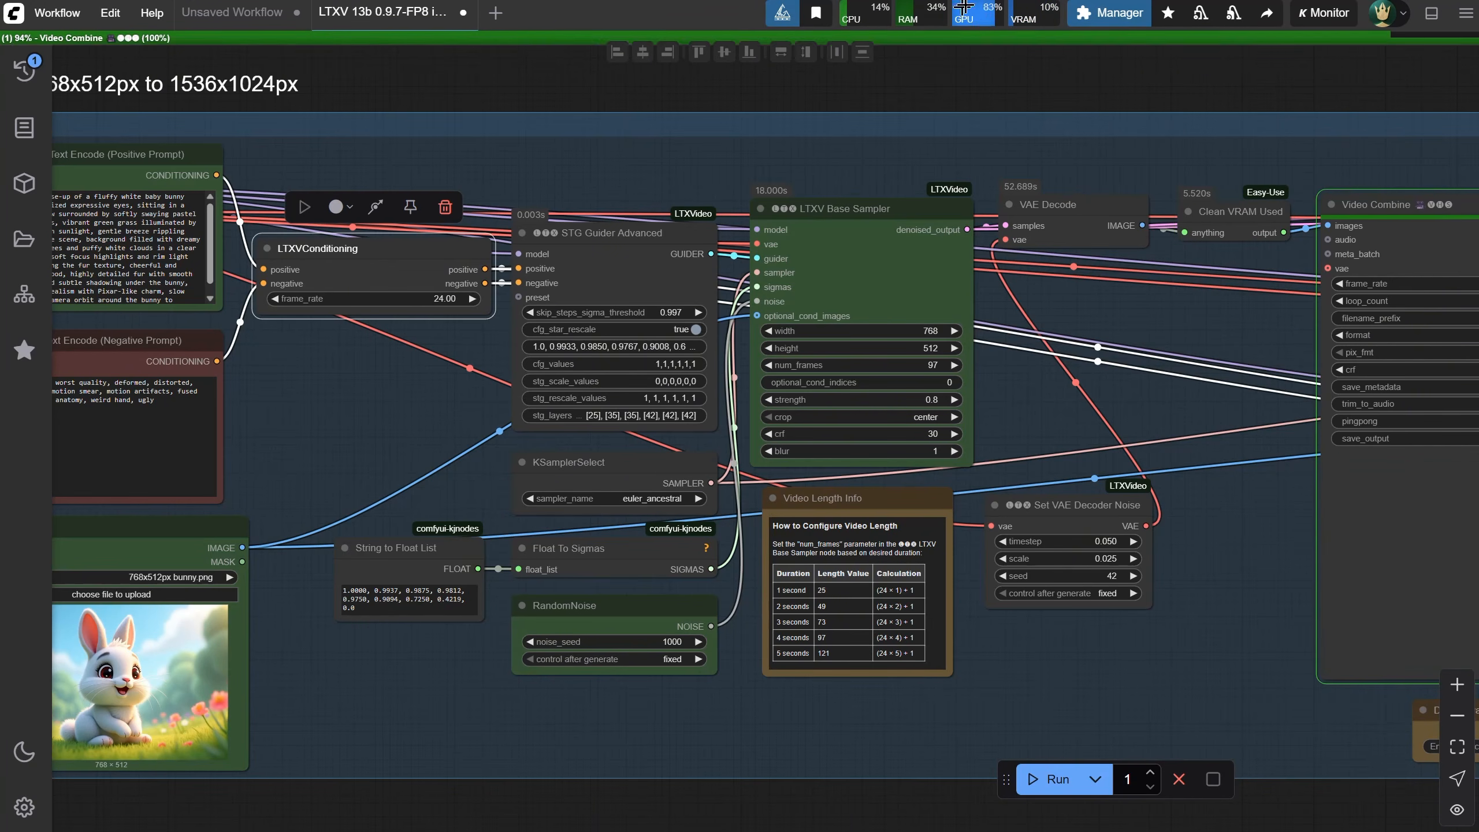
scroll(1265, 489, "up", 5)
left_click_drag(1265, 489, 759, 416)
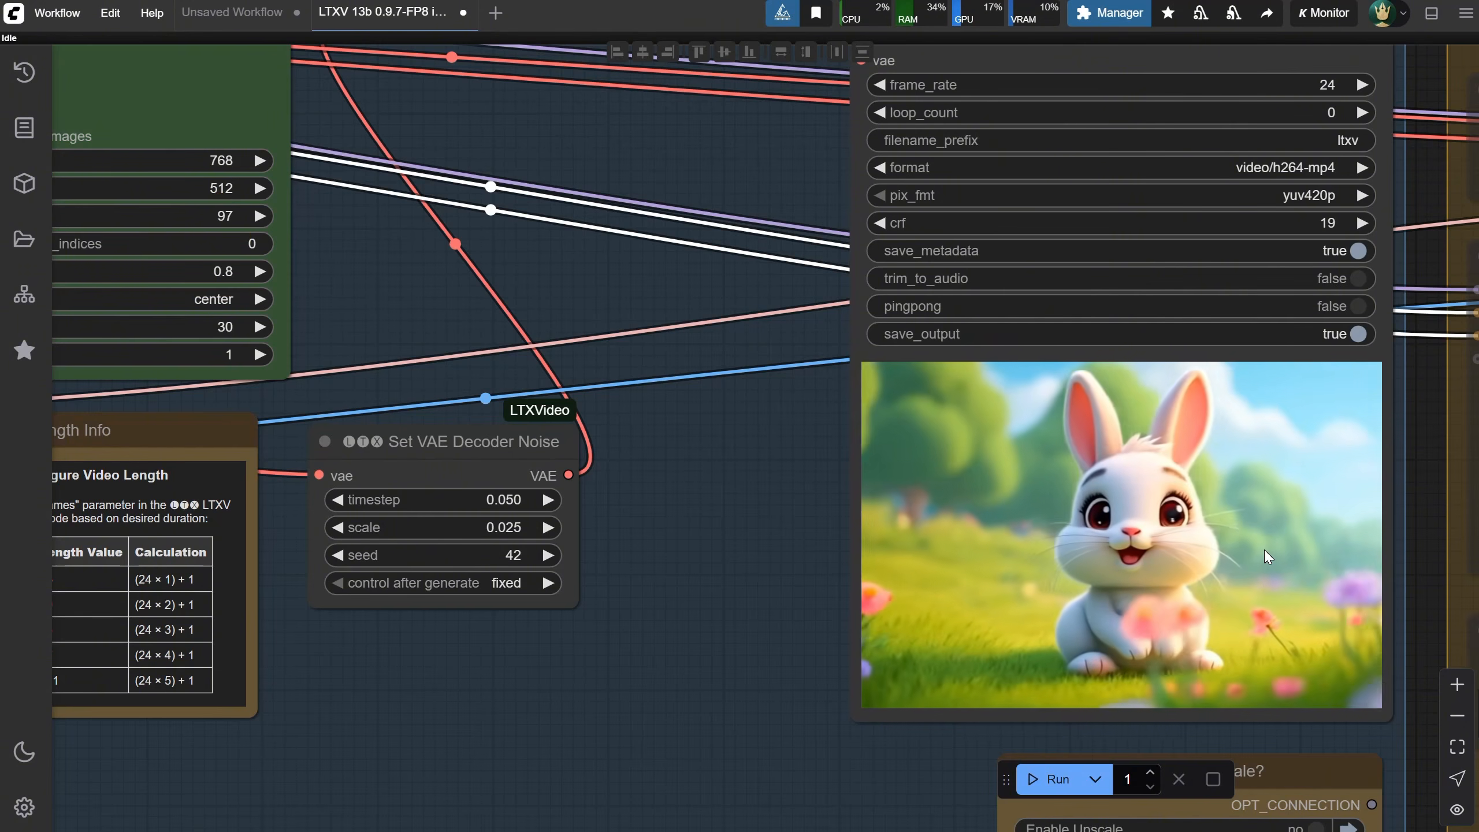
scroll(1316, 500, "down", 4)
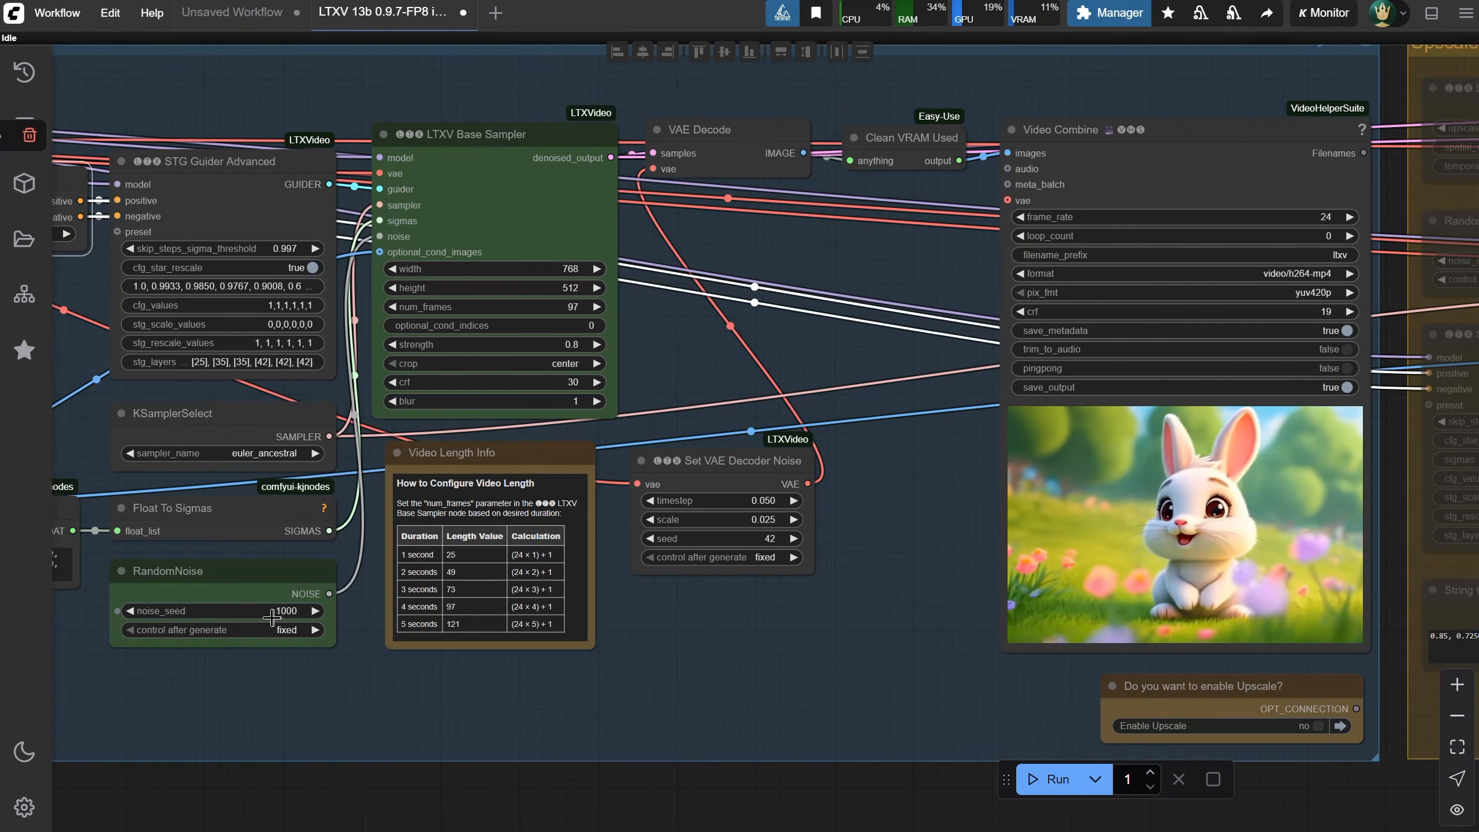
Set the RandomNoise seed to 546464 and run the workflow again
left_click(314, 611)
left_click(287, 609)
type("546")
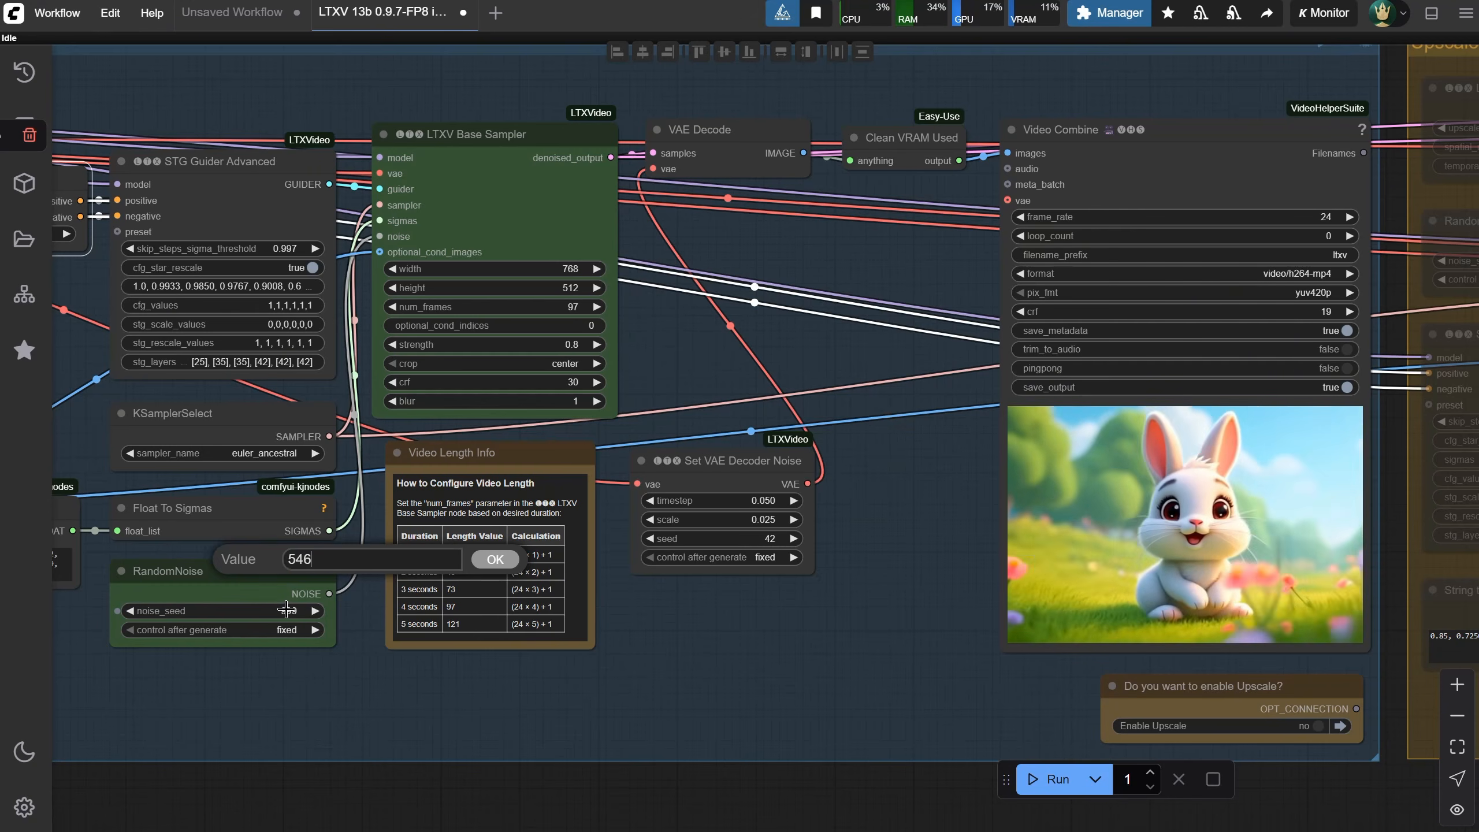
type("464")
key("Return")
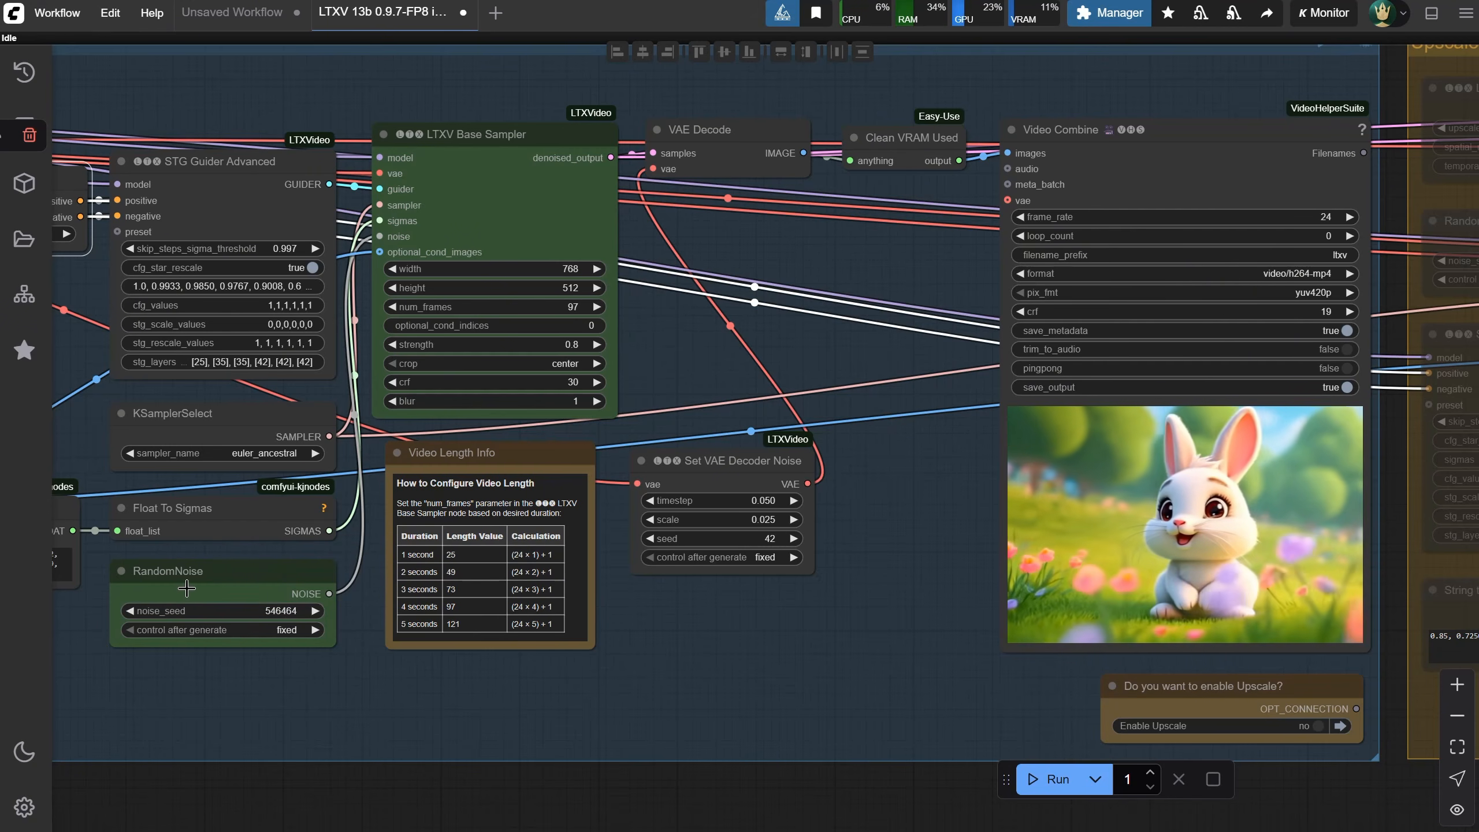
left_click(1055, 780)
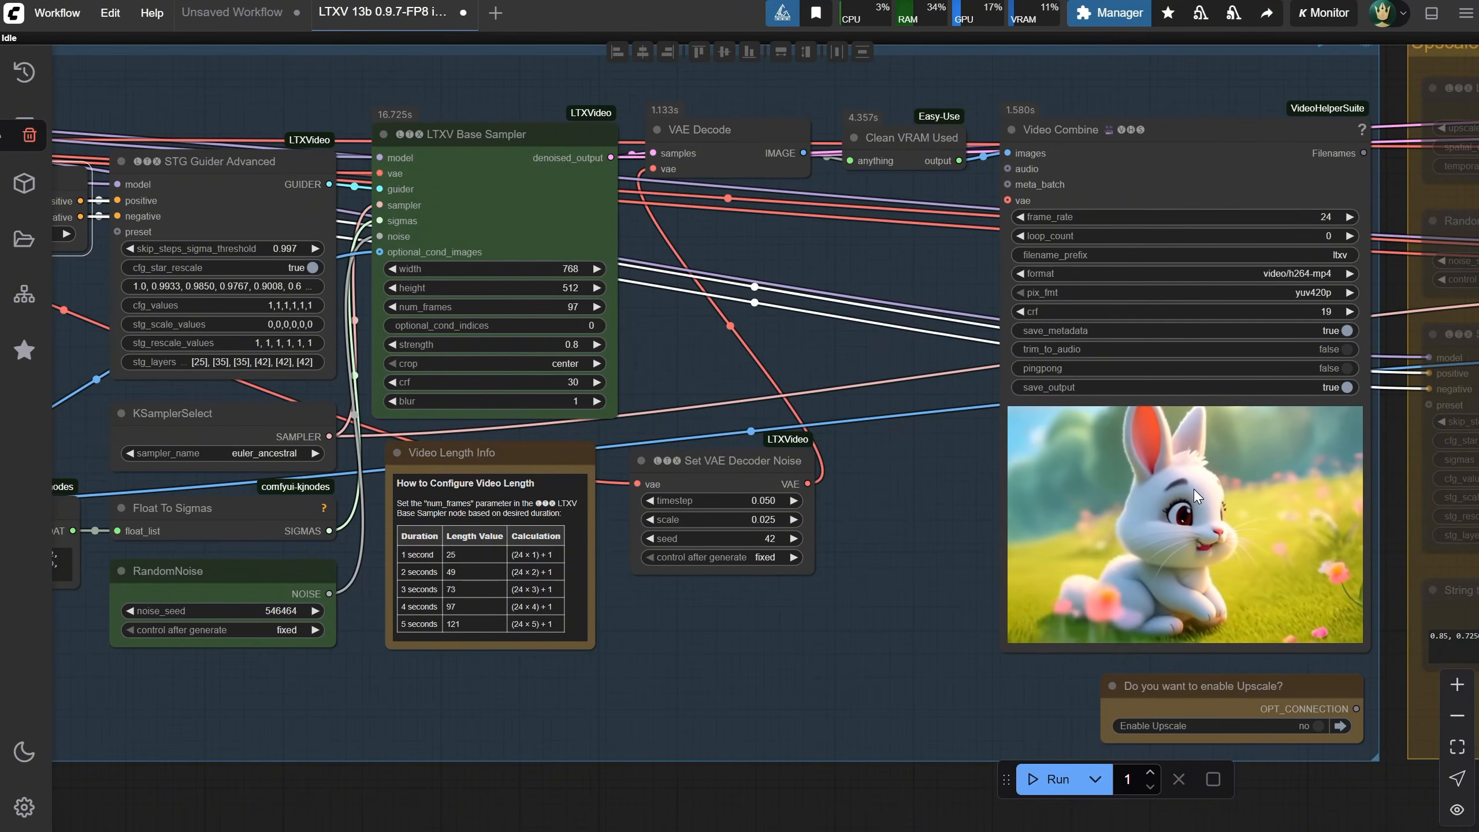
Open the logs panel to check how long the last prompt took to execute, then close it
left_click(1431, 17)
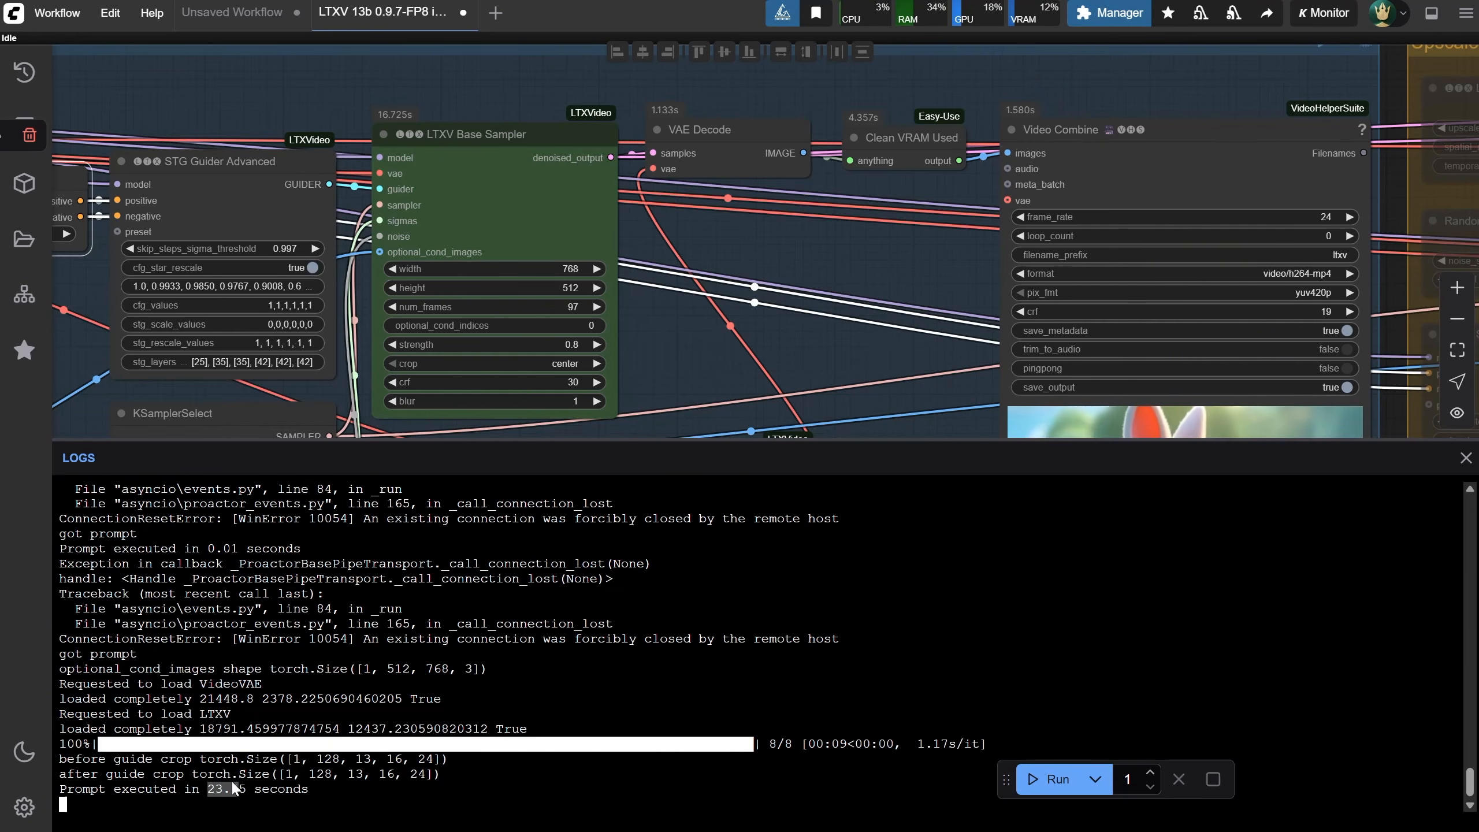
left_click_drag(240, 784, 240, 789)
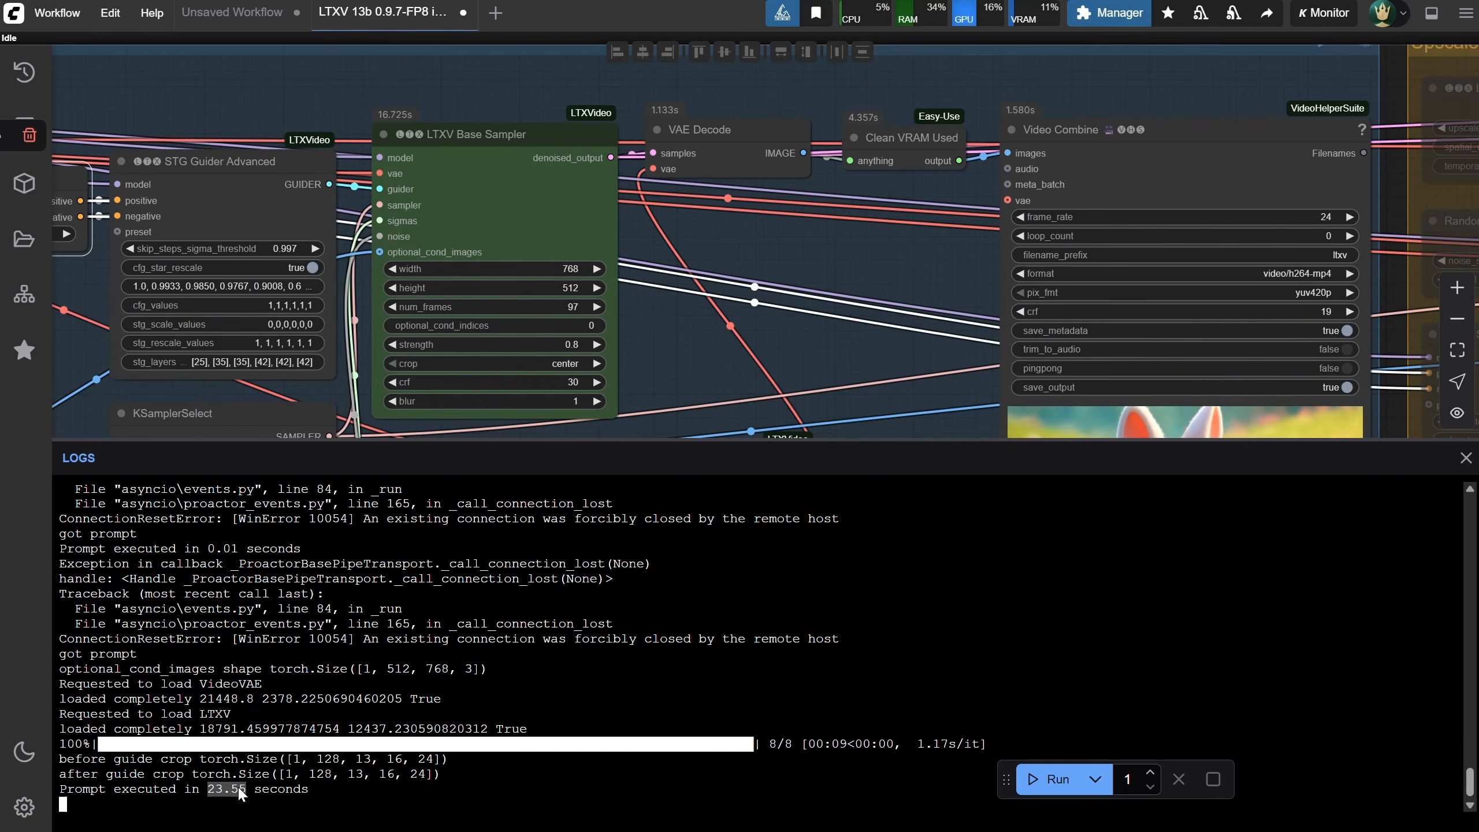
left_click(1431, 12)
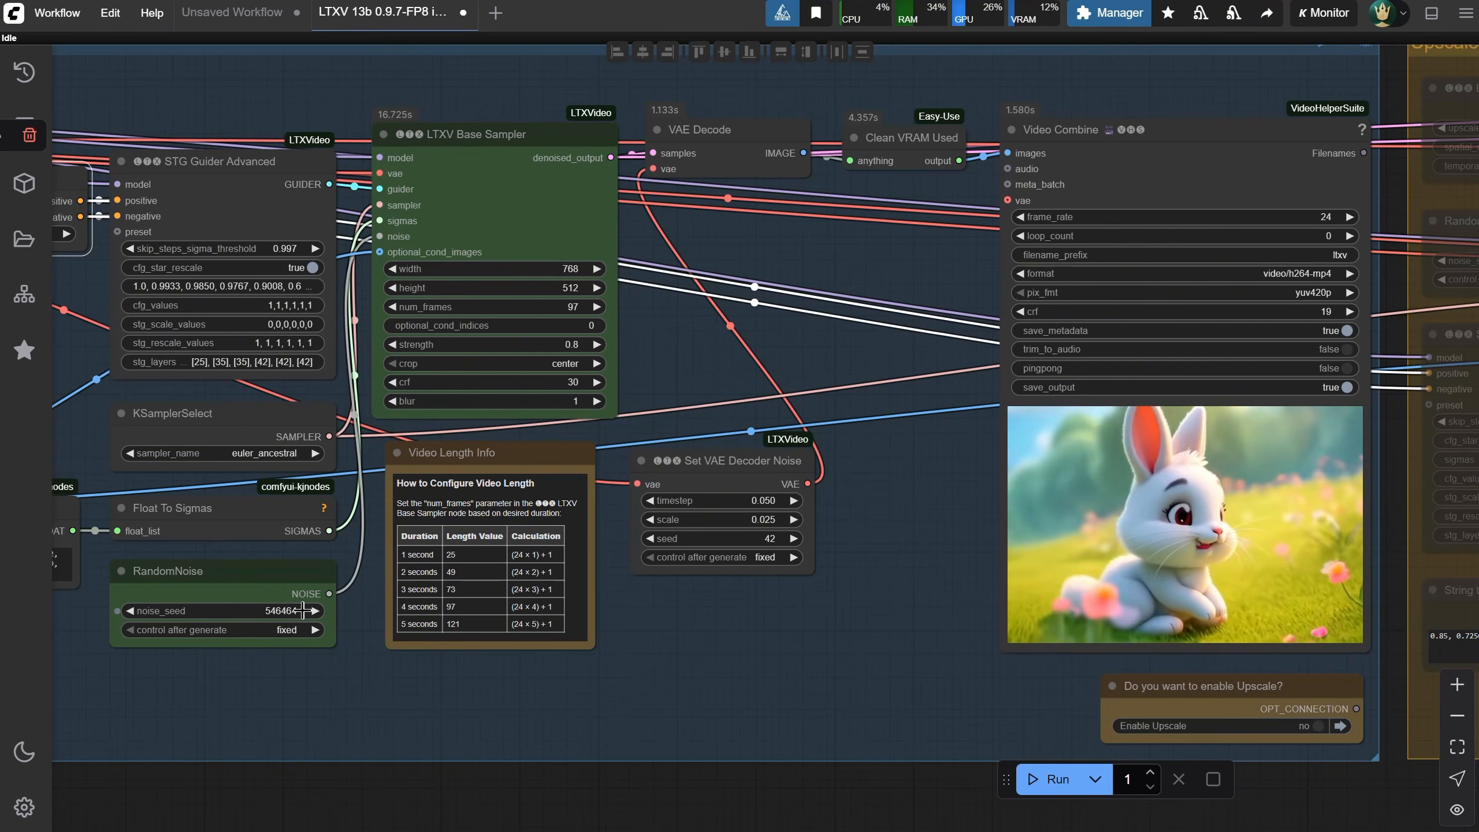
Set the RandomNoise seed to 777 and run the workflow again
left_click(300, 609)
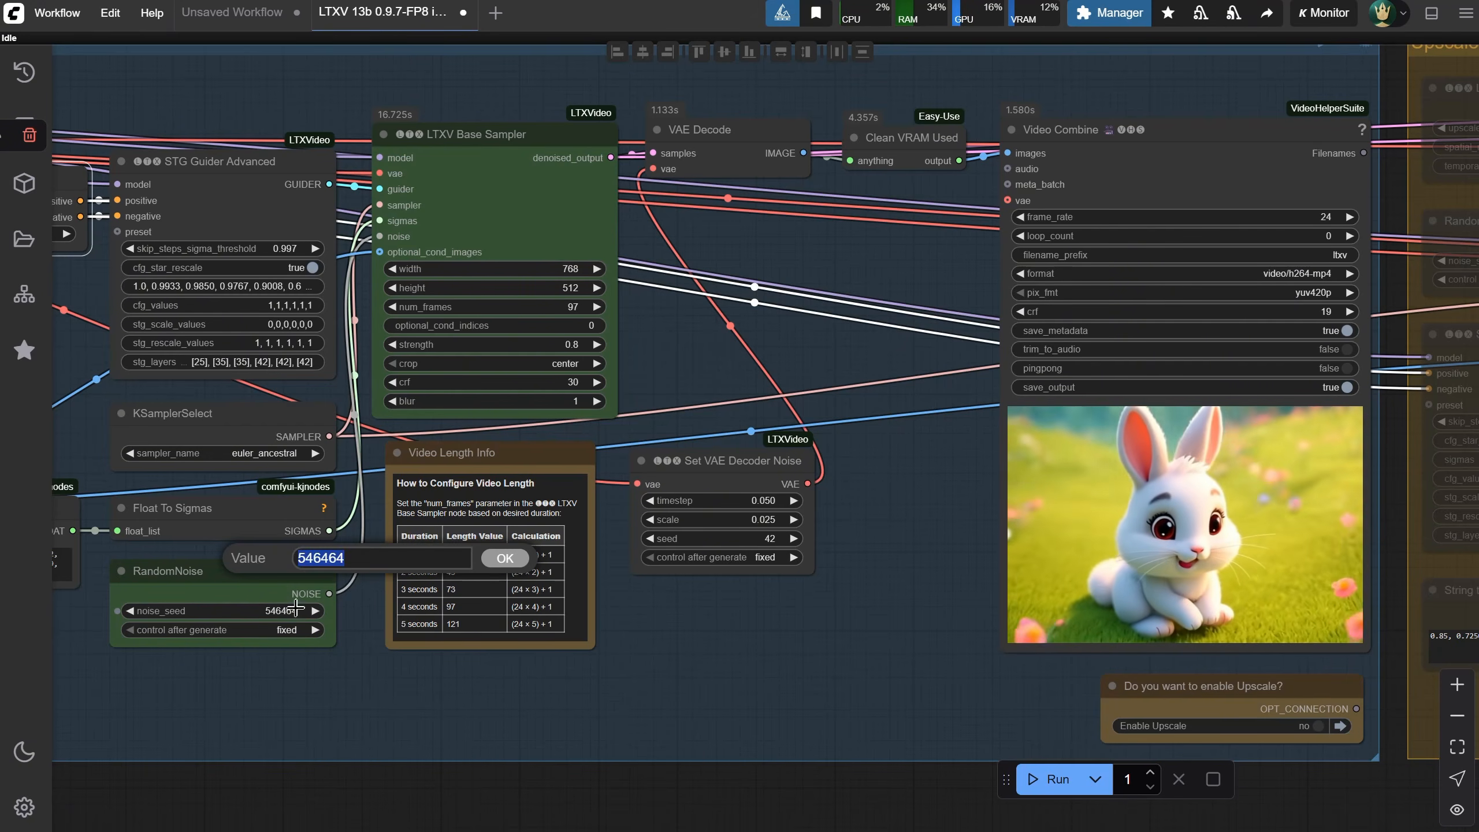
type("777")
key("Return")
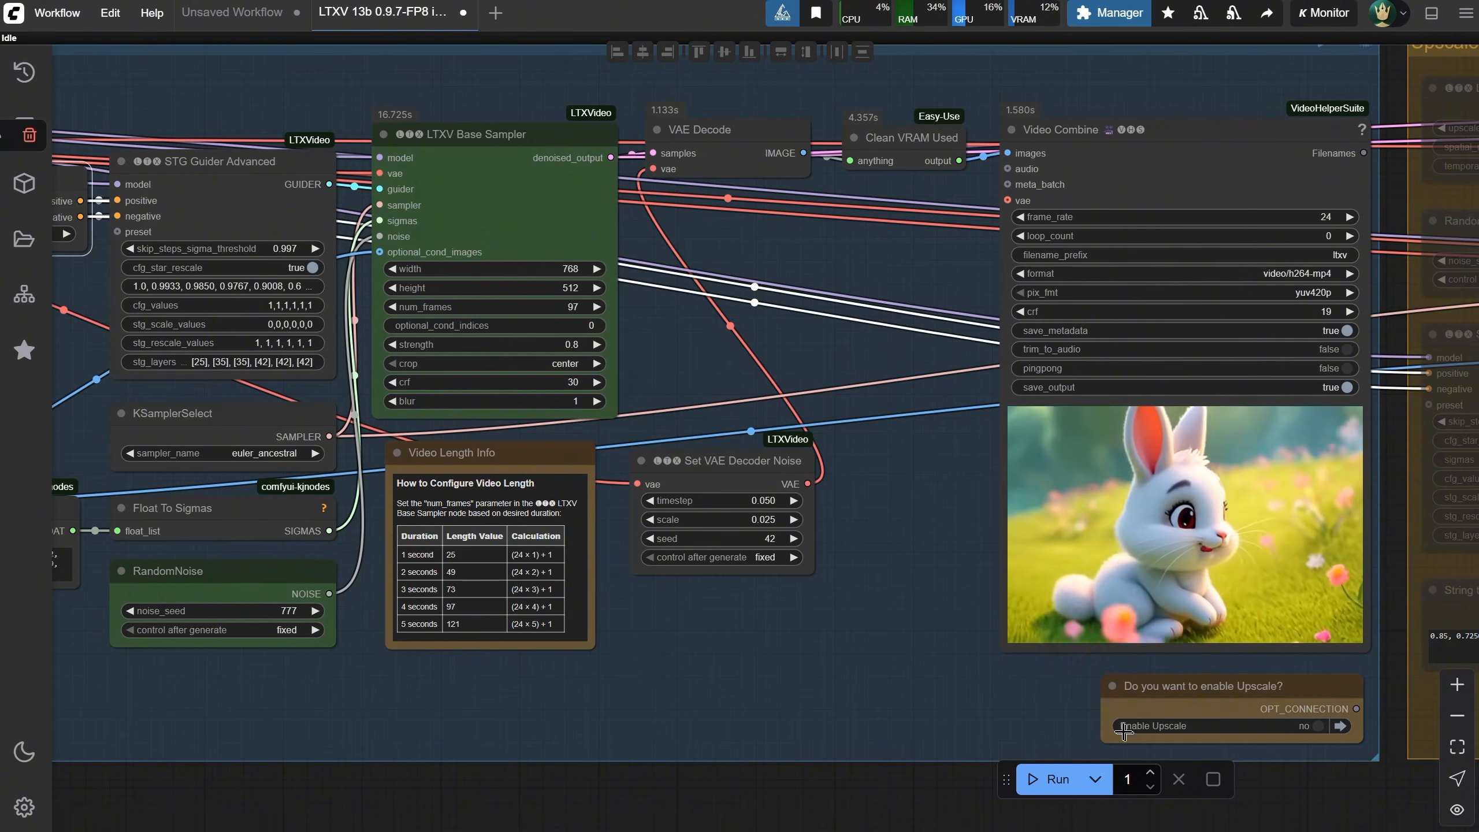
left_click(1048, 779)
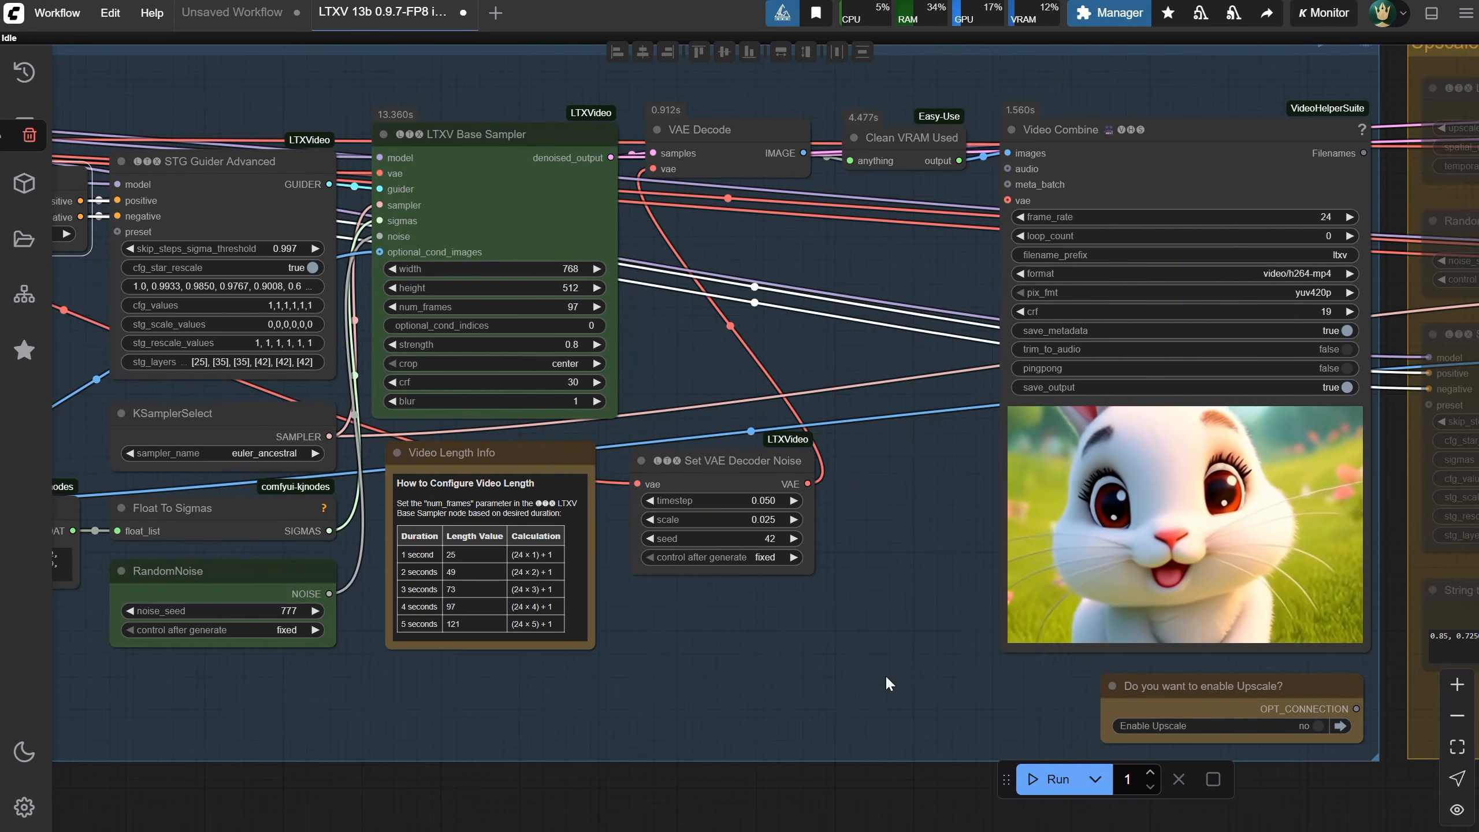
Switch the Enable Upscale option to yes
left_click_drag(891, 643, 304, 671)
left_click(727, 753)
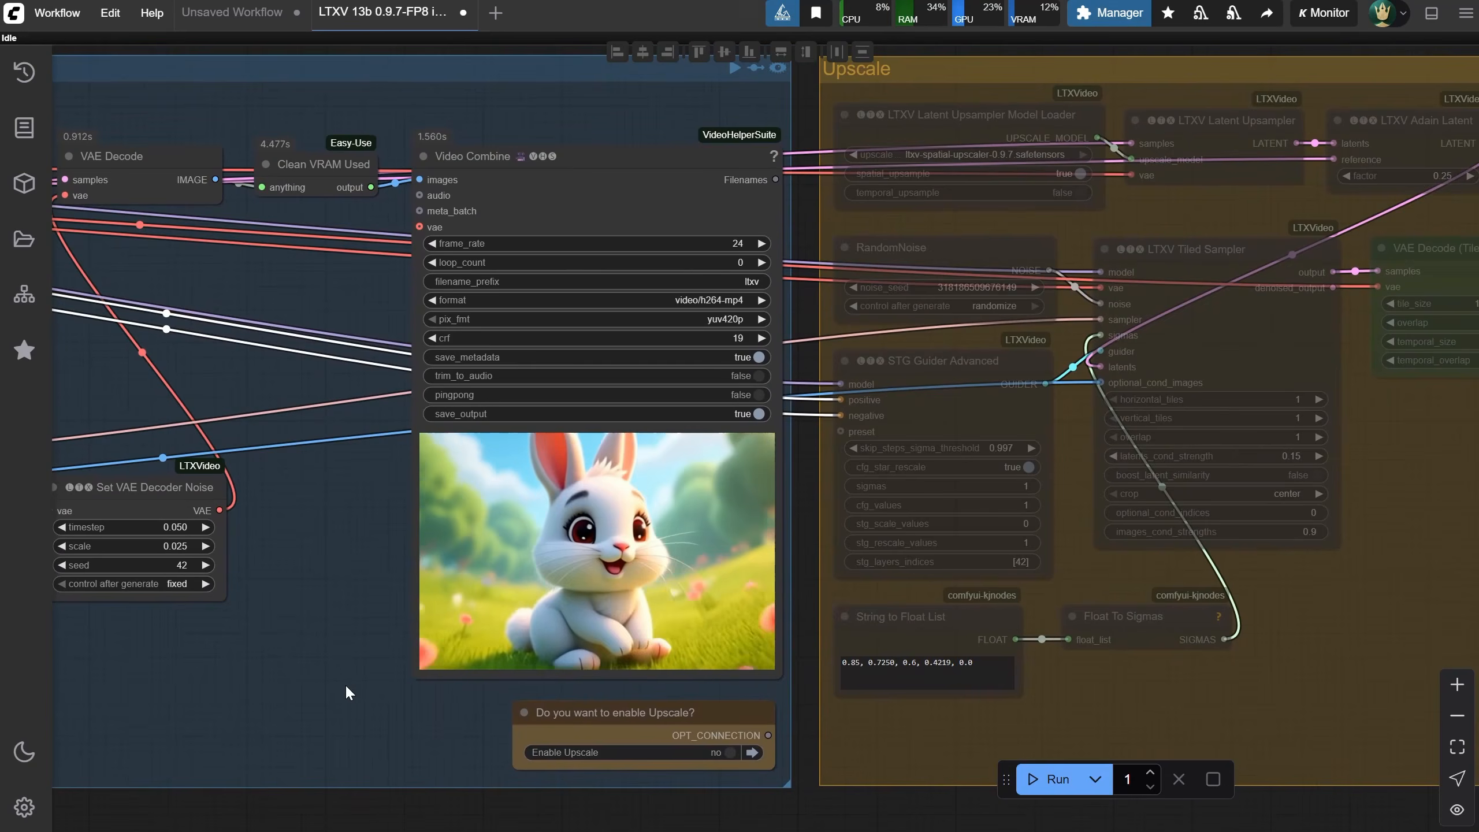
left_click(726, 754)
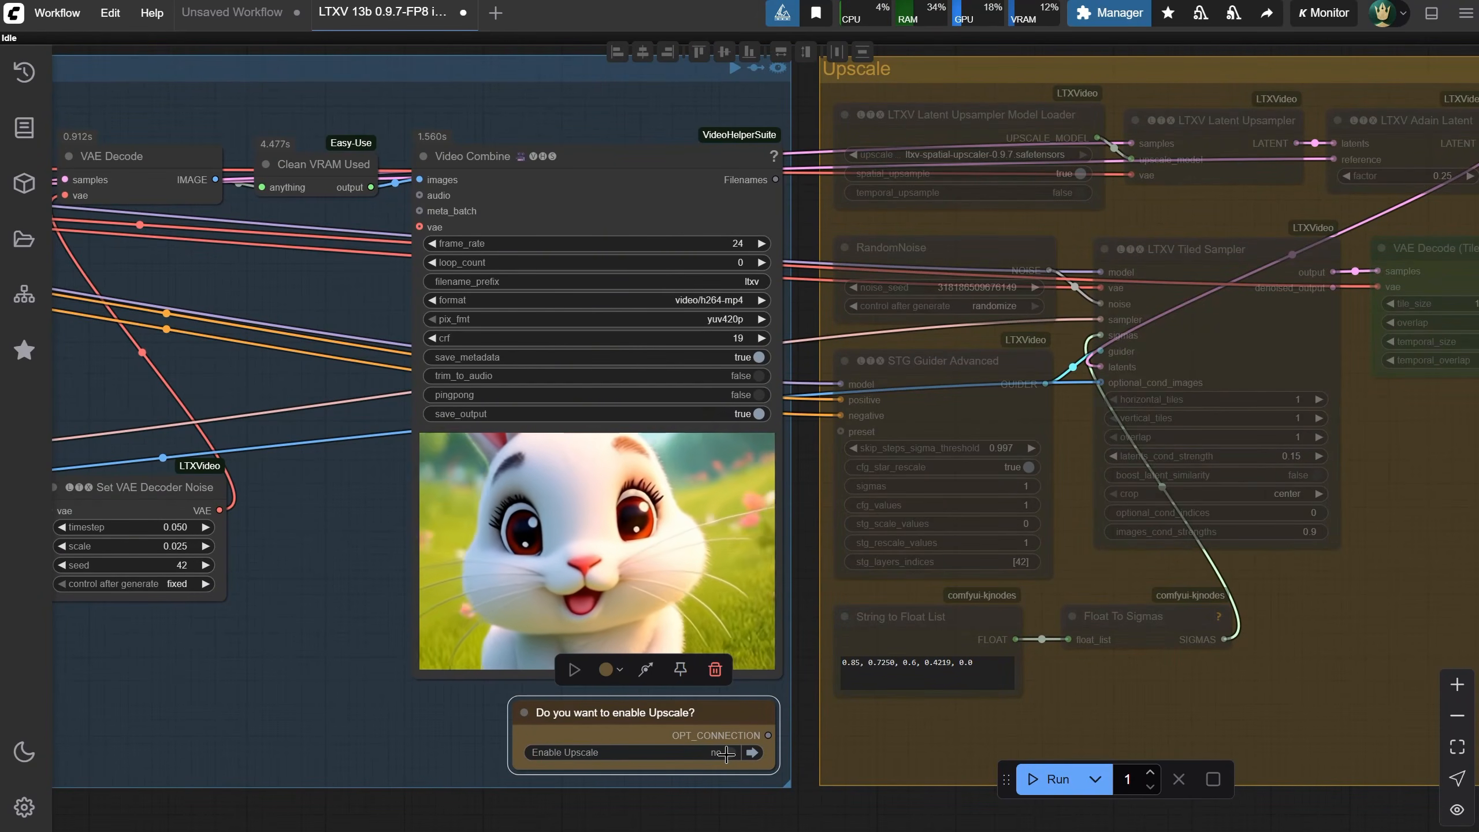
left_click(726, 754)
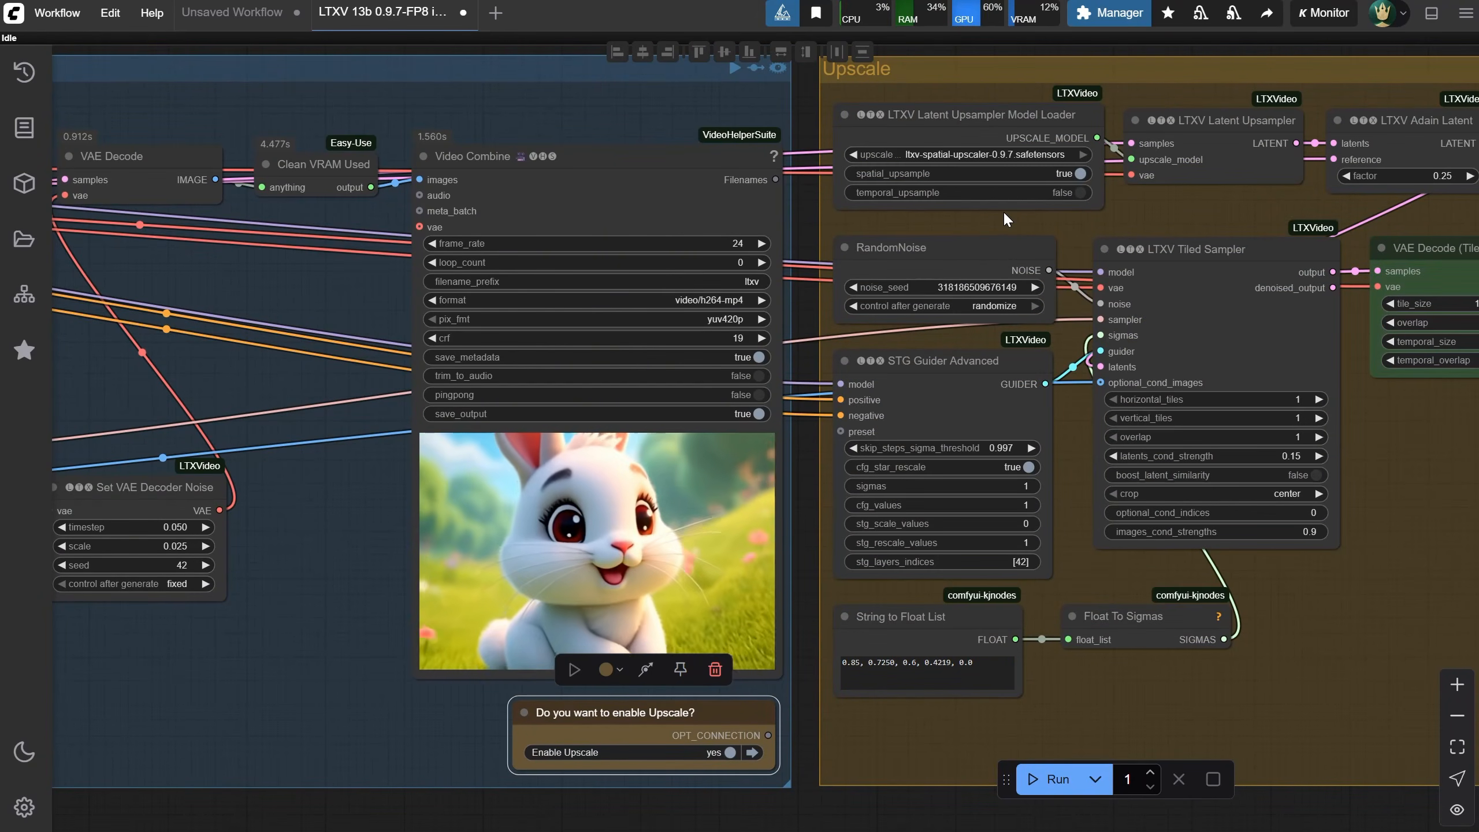
Run the workflow with the upscale group enabled
scroll(990, 230, "down", 3)
scroll(990, 230, "up", 1)
left_click_drag(967, 720, 506, 730)
left_click(1048, 780)
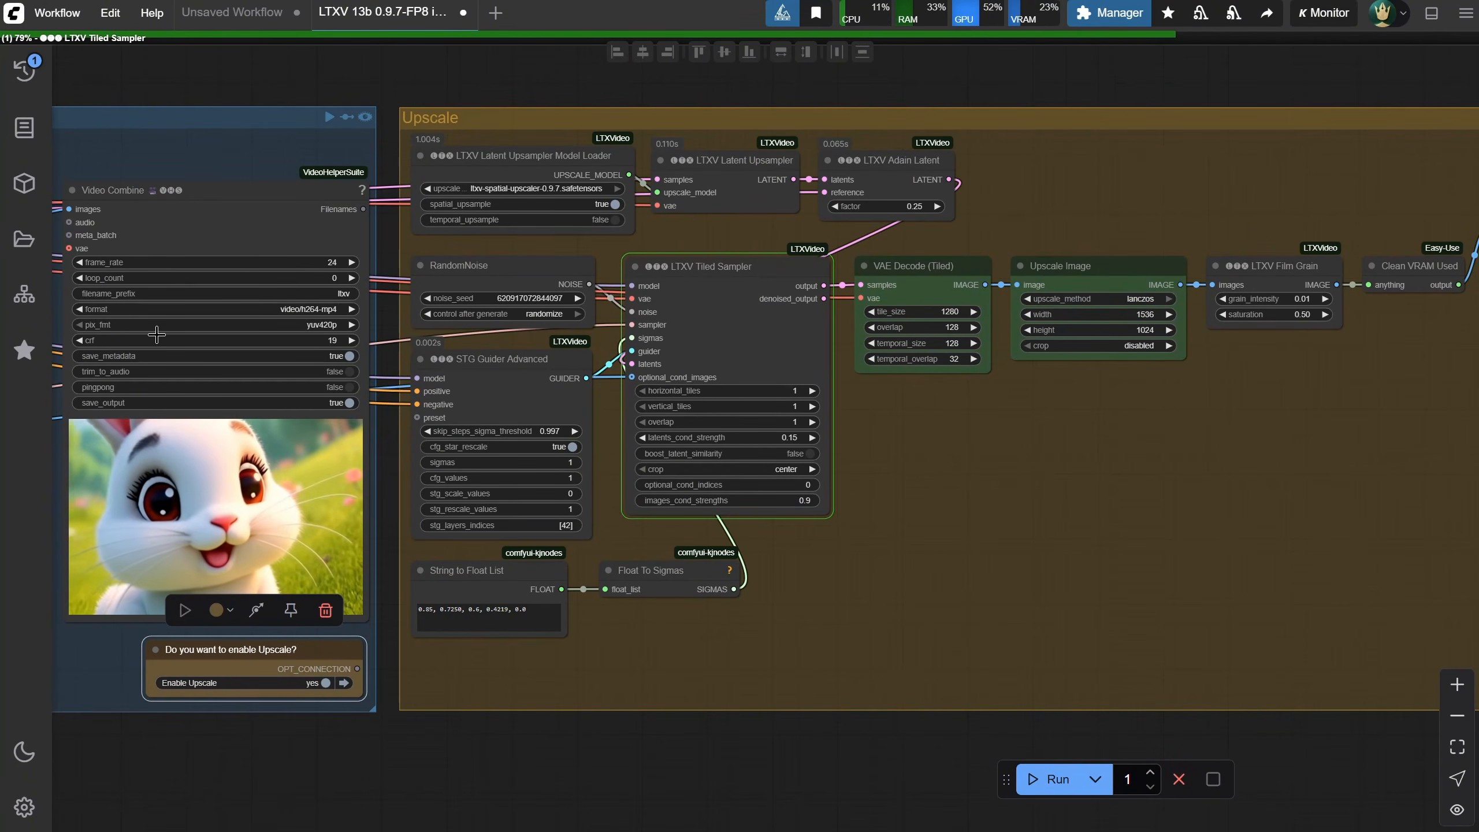
Follow the generation progress through the nodes of the Upscale group
left_click_drag(301, 70, 308, 105)
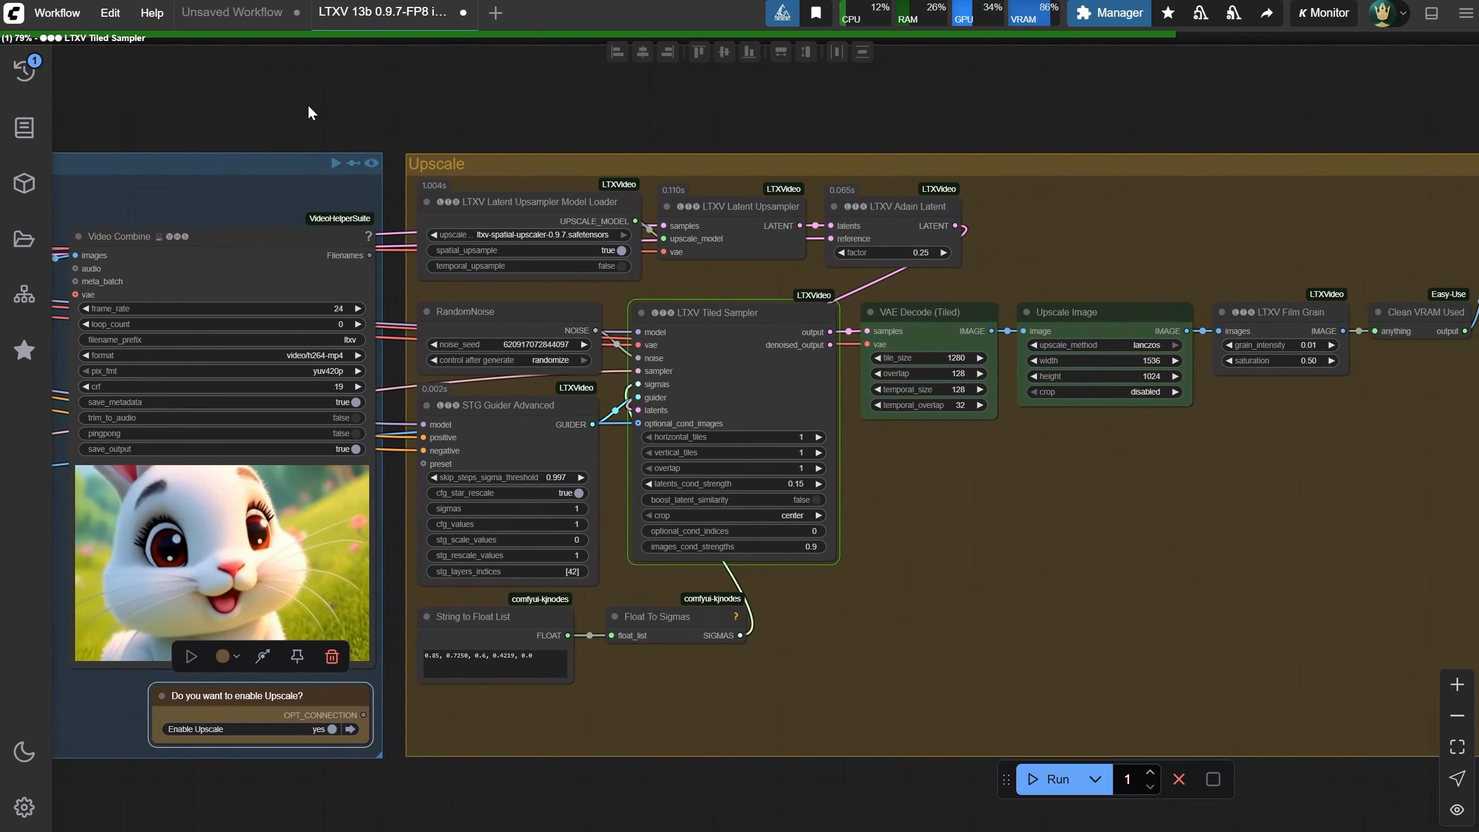
scroll(1025, 417, "up", 2)
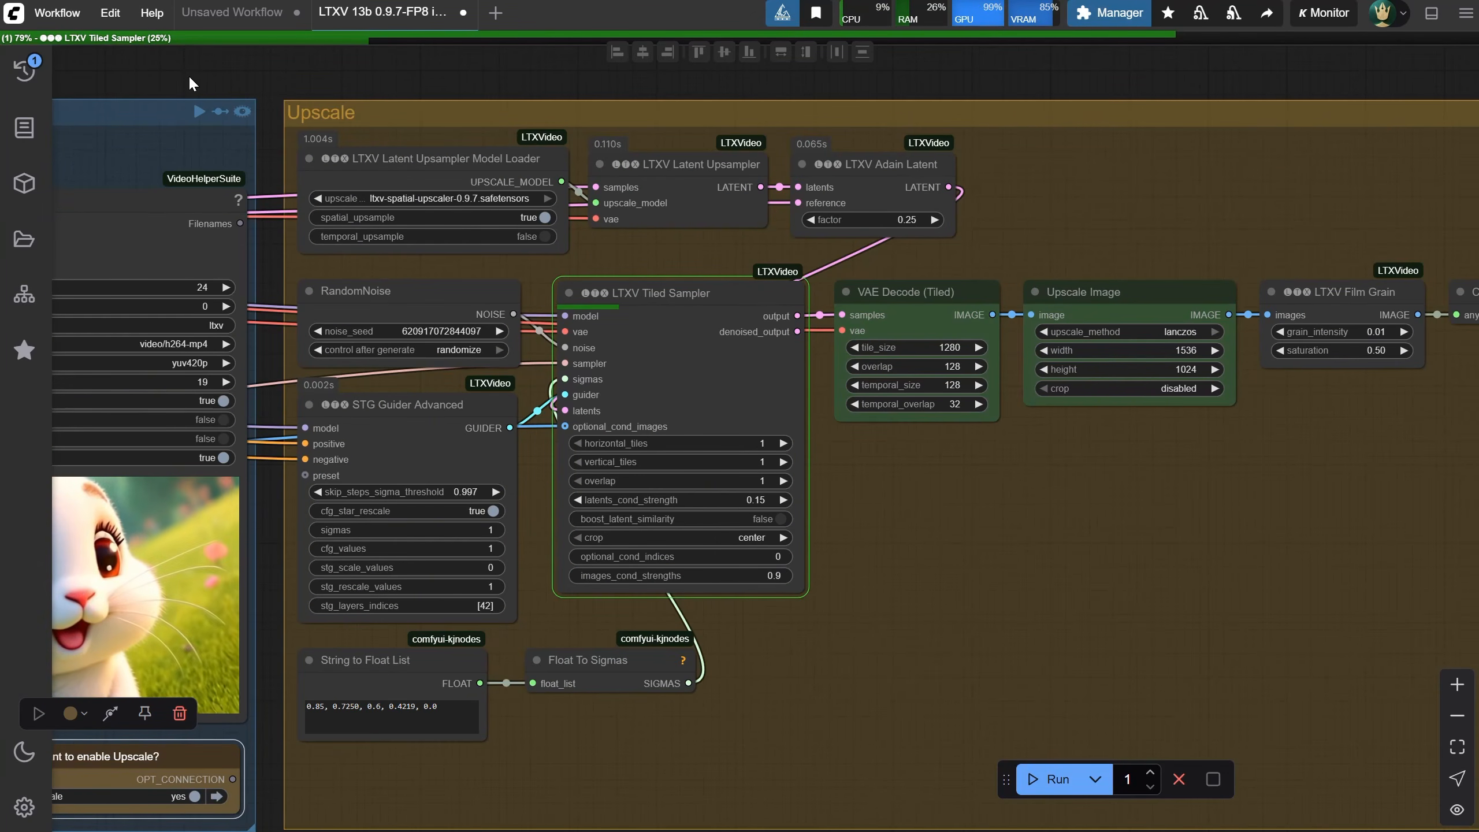
left_click_drag(184, 68, 1273, 96)
left_click_drag(140, 87, 1457, 60)
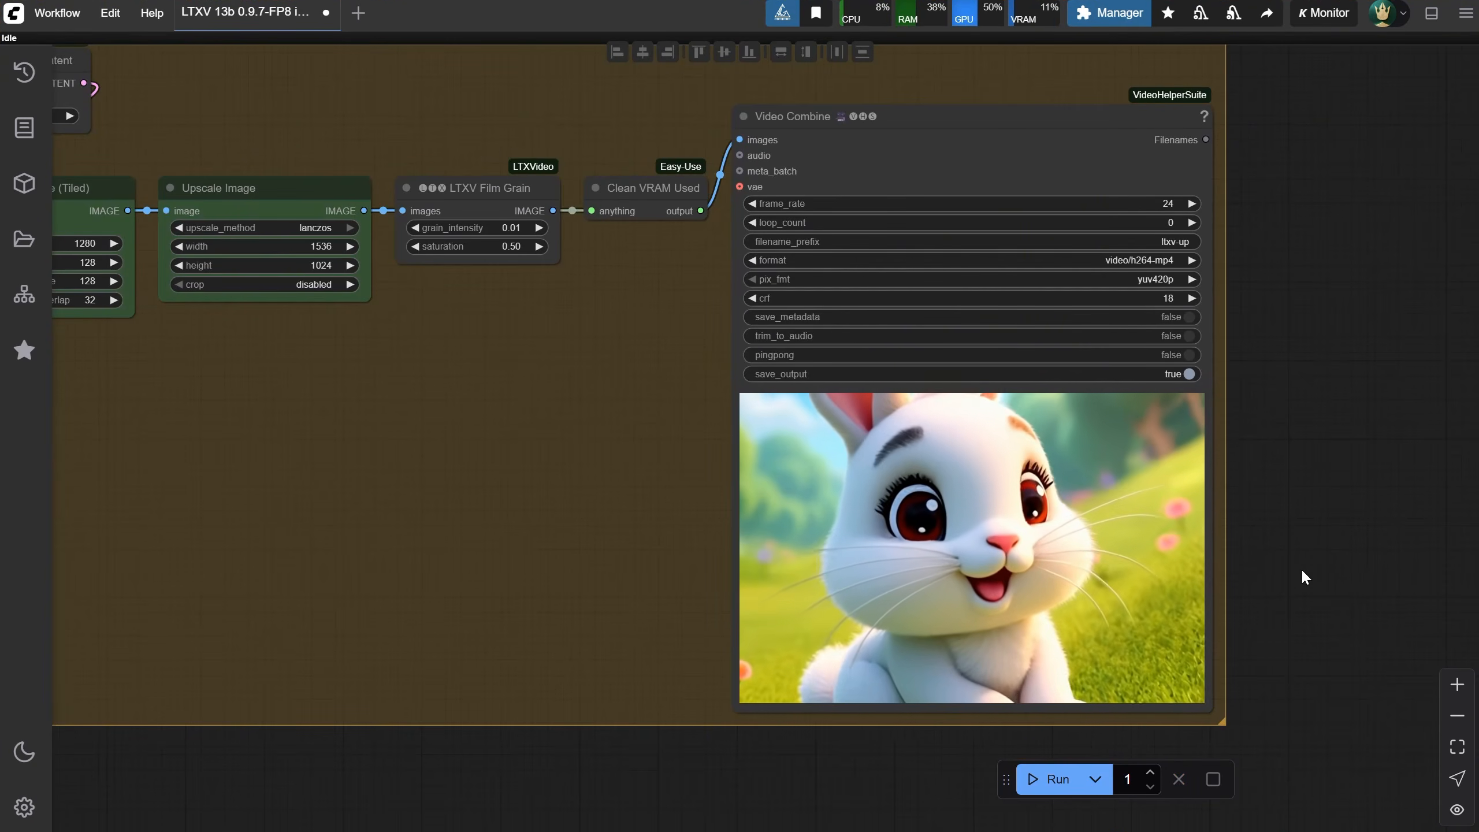
scroll(1302, 569, "up", 1)
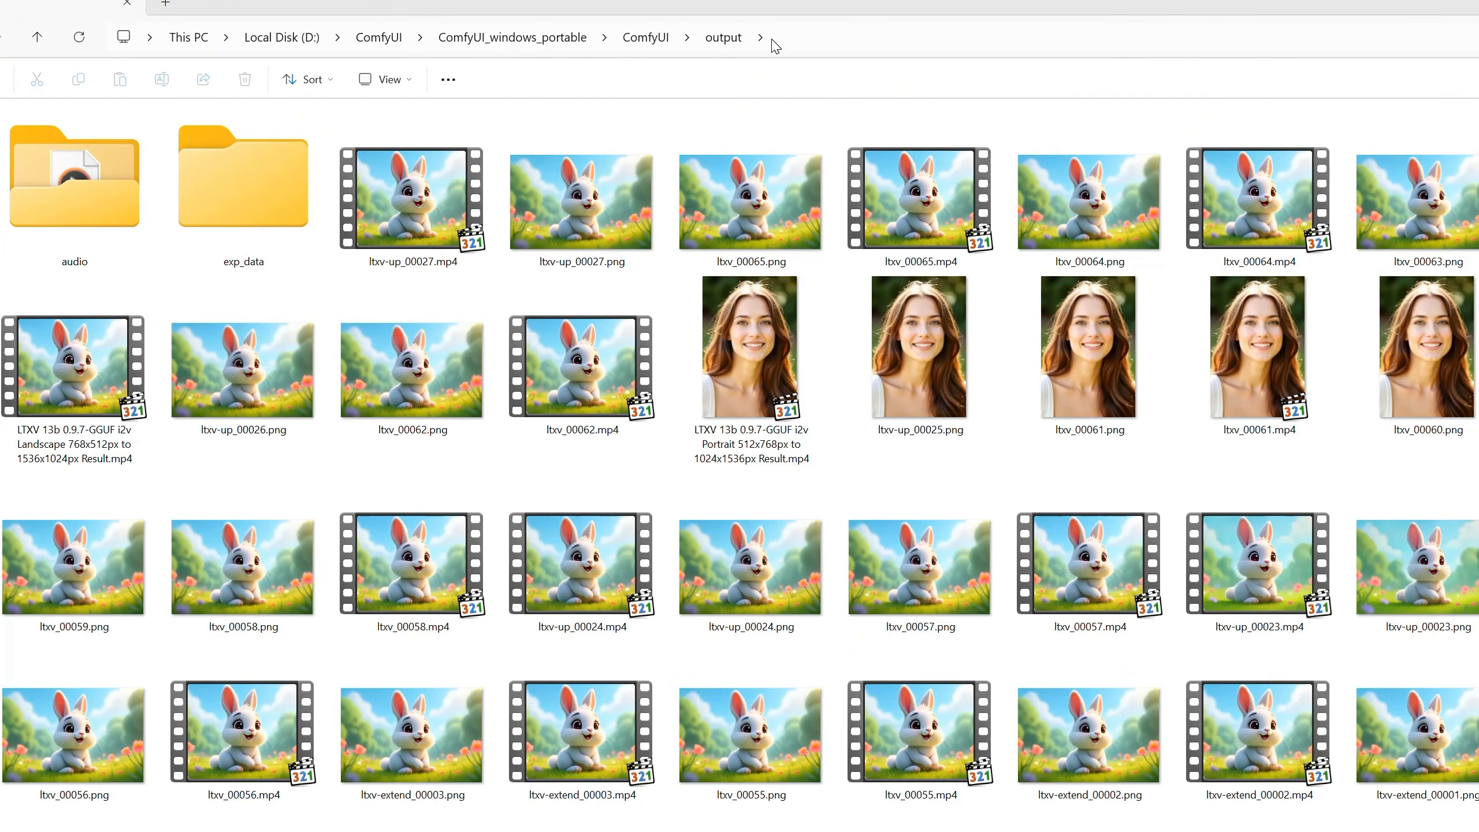
In File Explorer, open the properties of ltxv-up_00027.mp4 in the output folder and view its video details
left_click(879, 251)
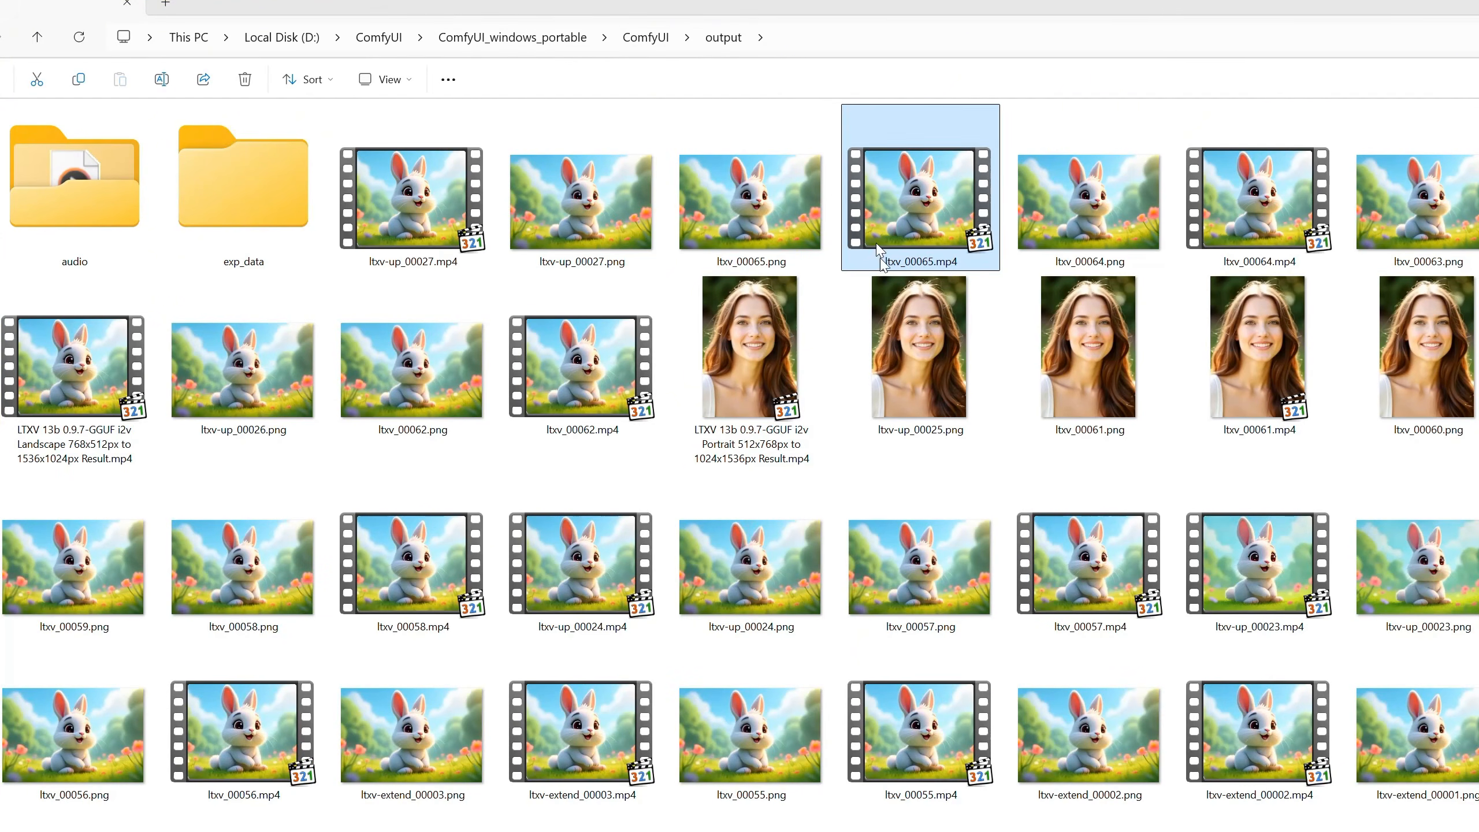
left_click(406, 208)
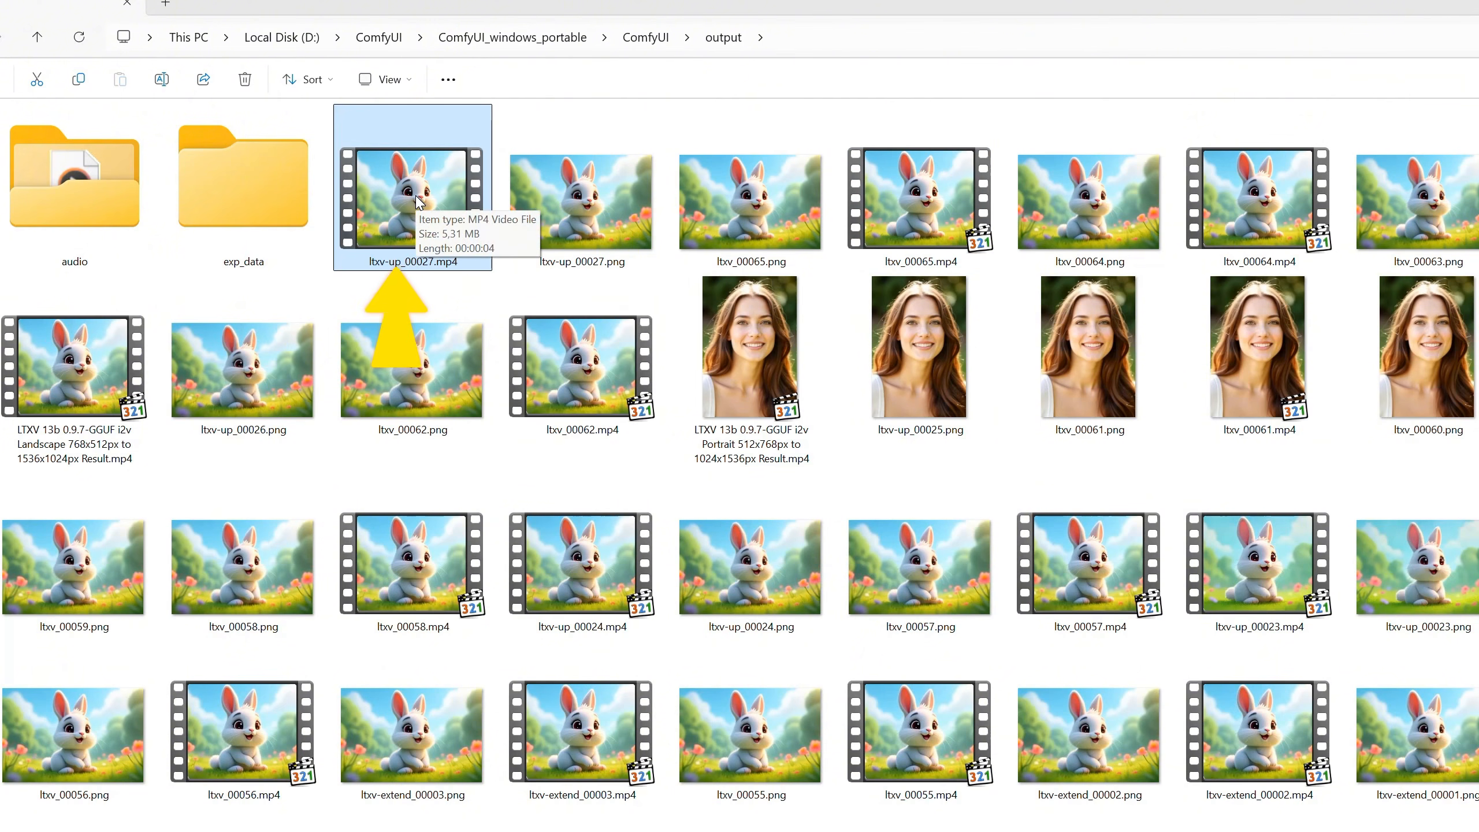
right_click(420, 202)
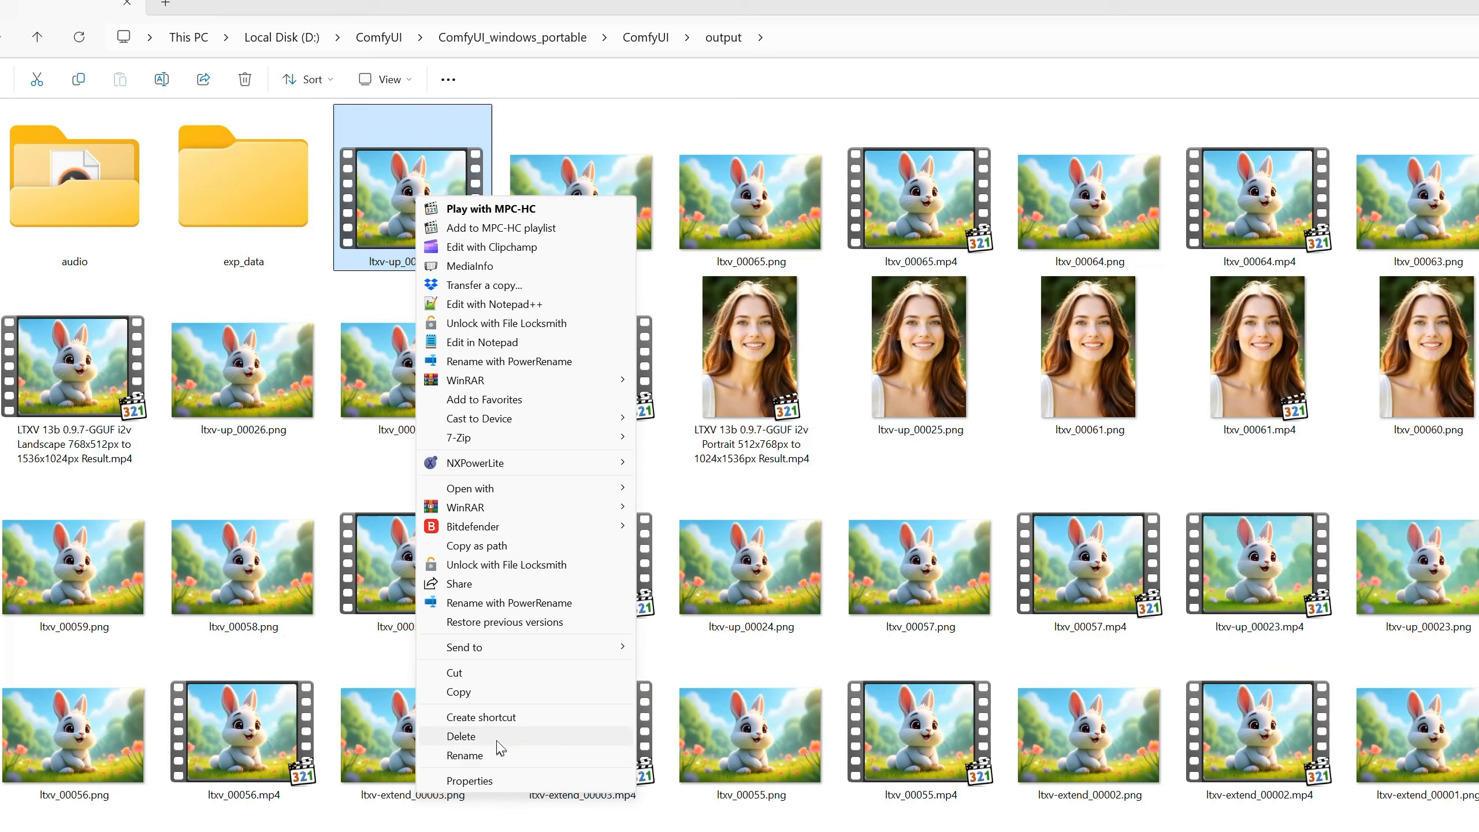
left_click(521, 789)
left_click(604, 235)
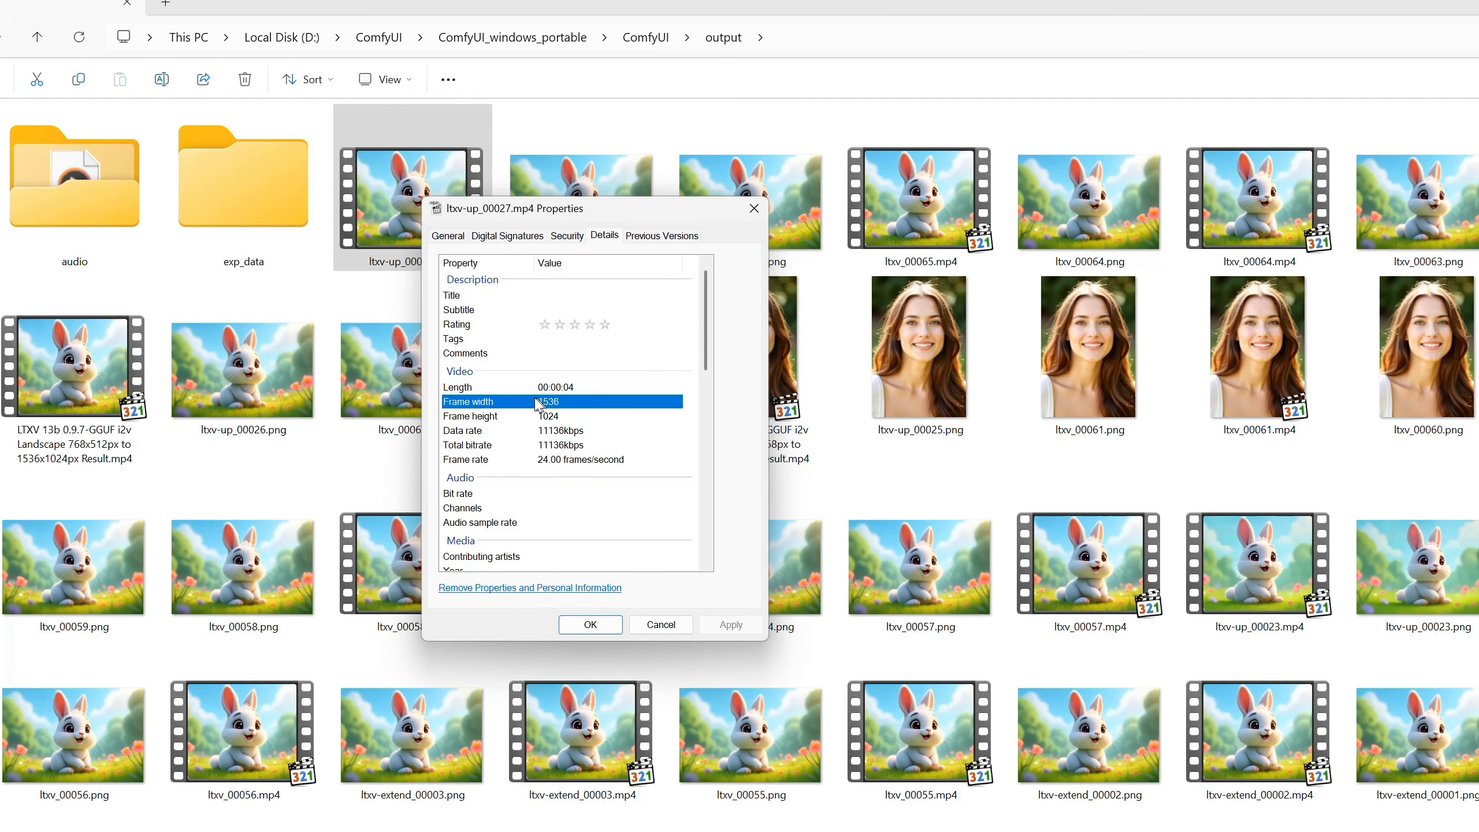
left_click(571, 419)
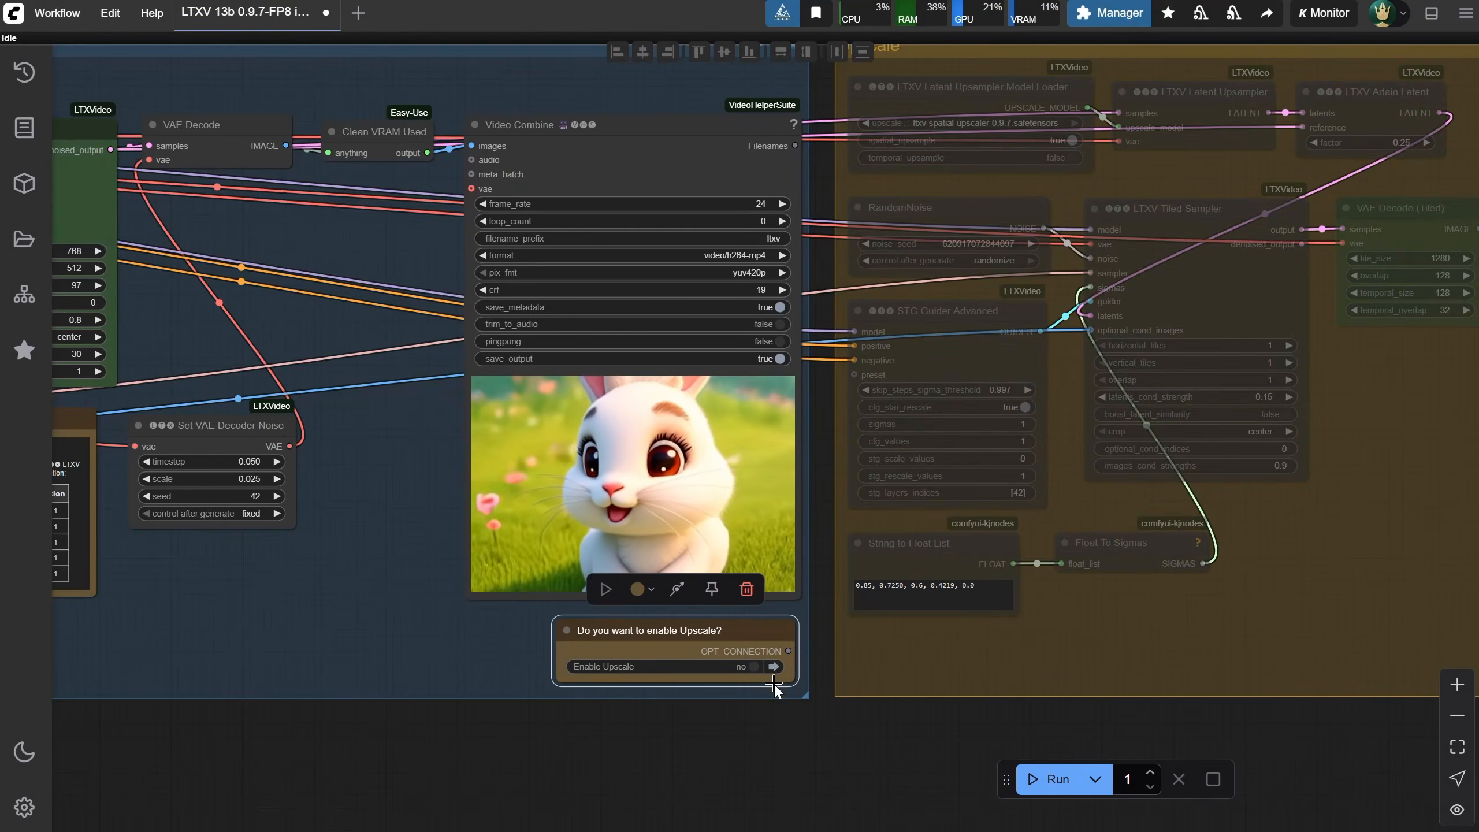
Move the Load Image node aside and load Red Car 1.jpg into it
left_click_drag(356, 756, 1128, 772)
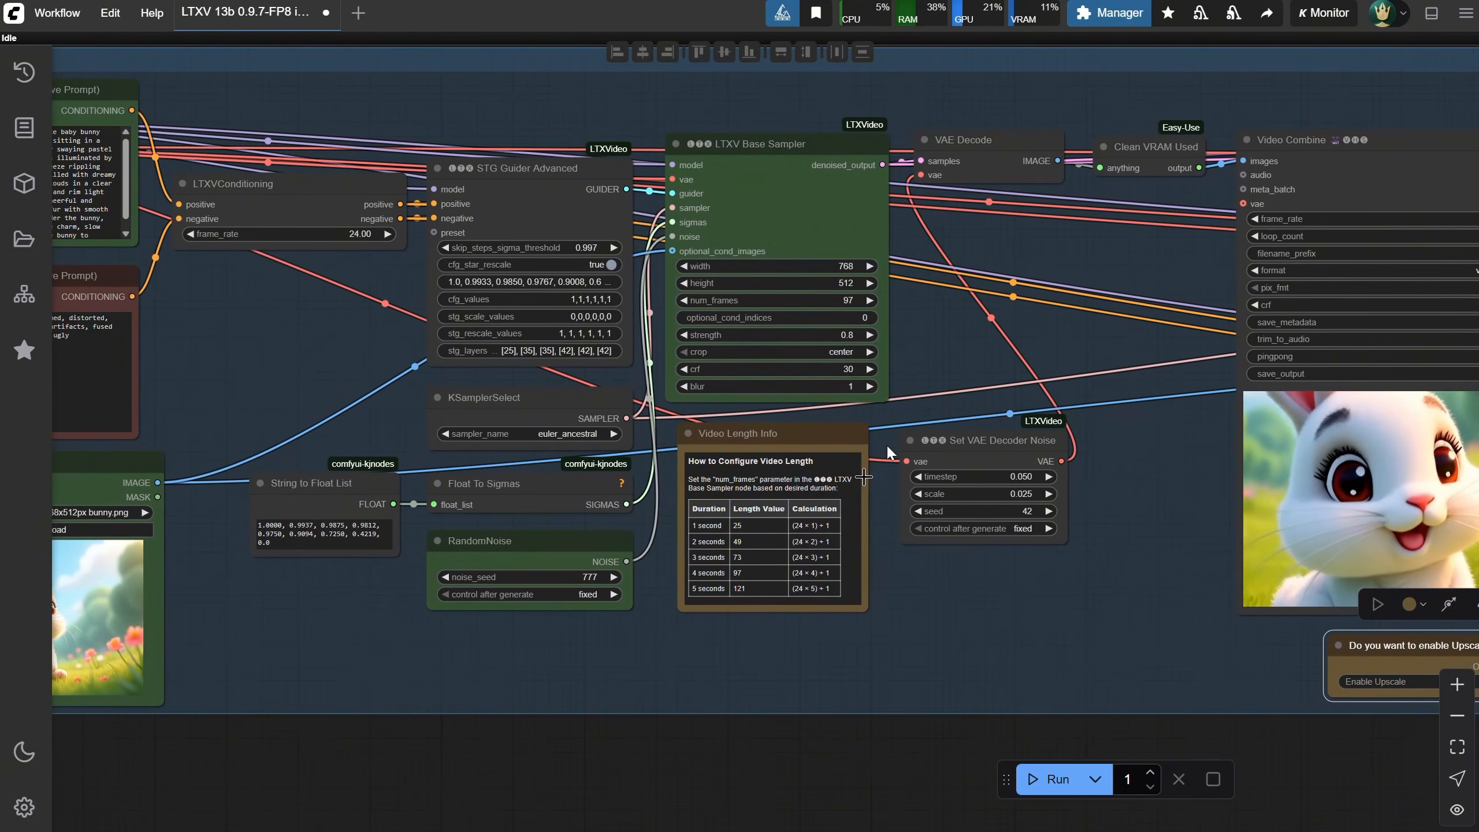
left_click_drag(320, 740, 721, 757)
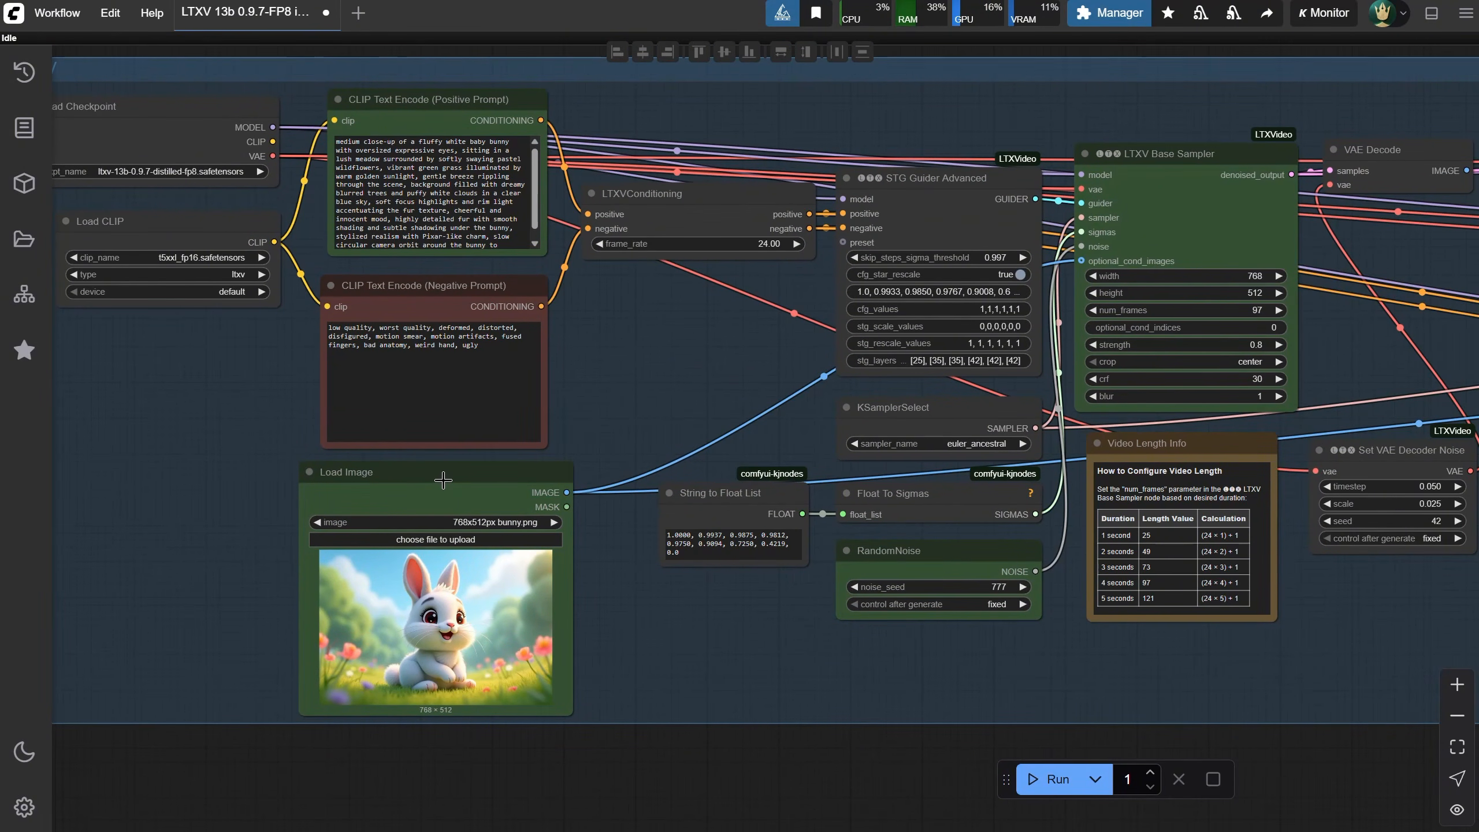
left_click_drag(443, 479, 200, 472)
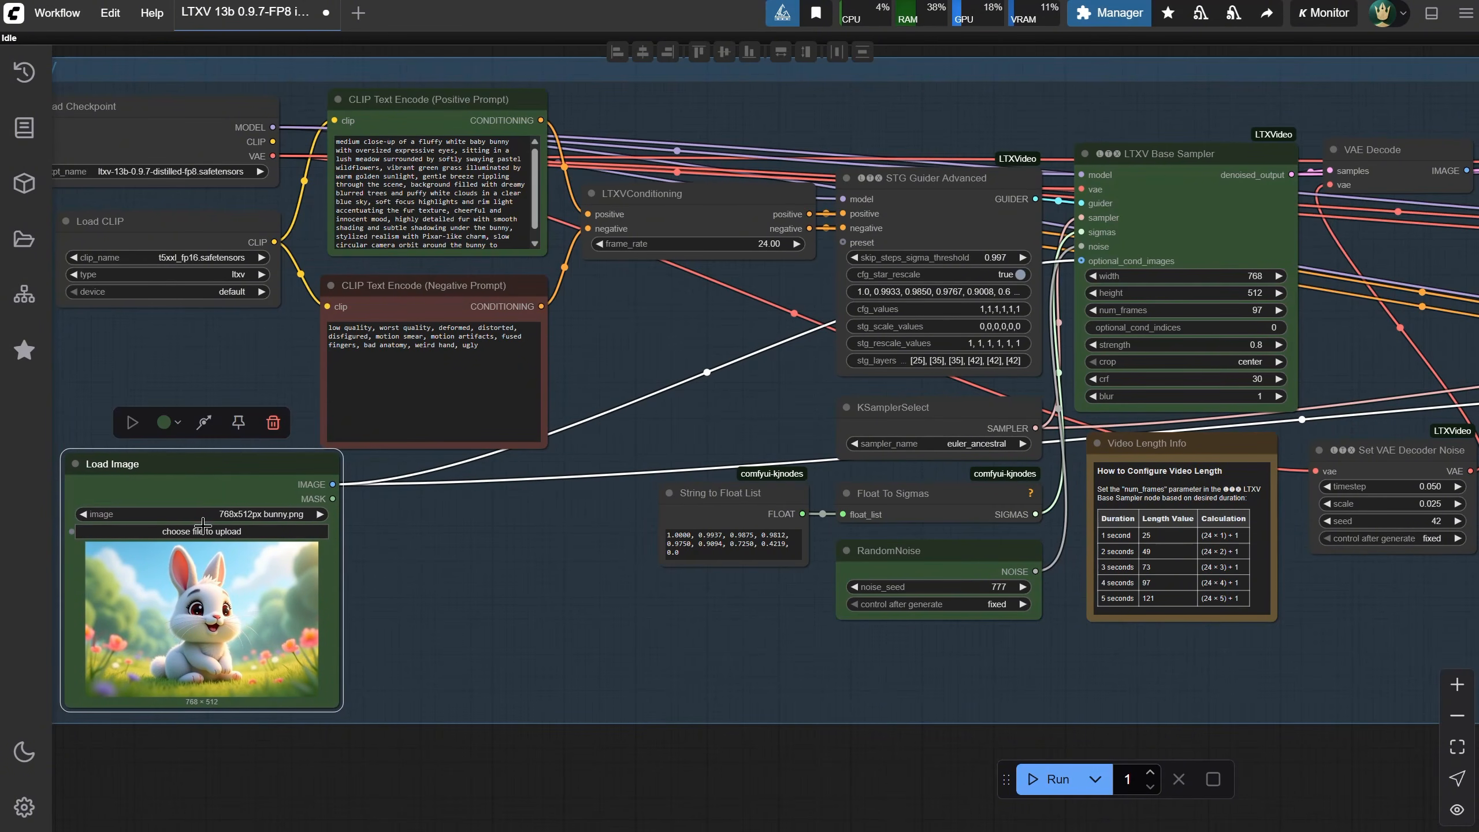
left_click(203, 532)
double_click(252, 170)
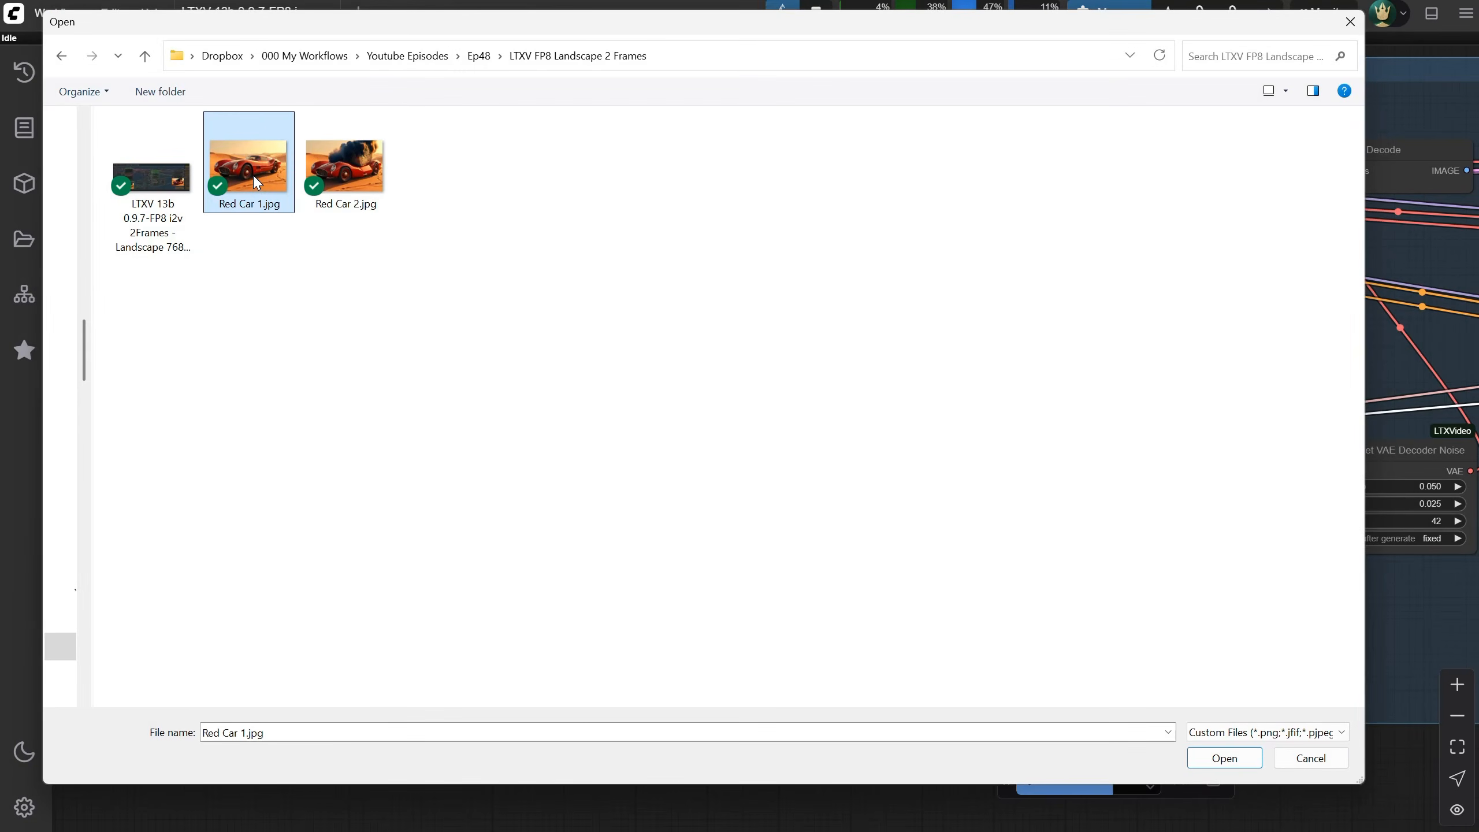
Add a second Load Image node beside the first and load Red Car 2.jpg into it
double_click(488, 577)
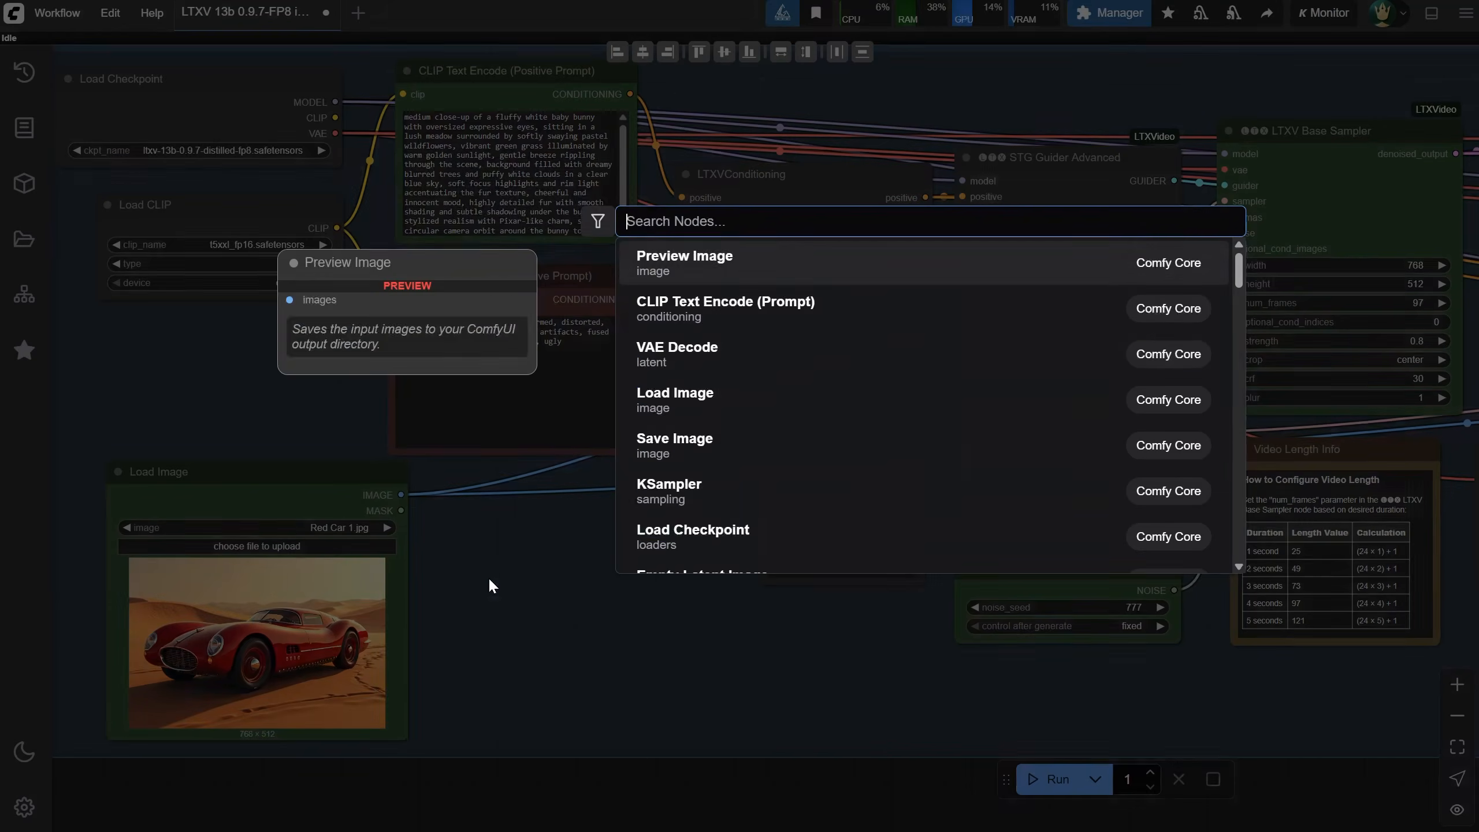
type("load")
left_click(779, 254)
left_click_drag(547, 462, 554, 477)
left_click(540, 535)
double_click(352, 164)
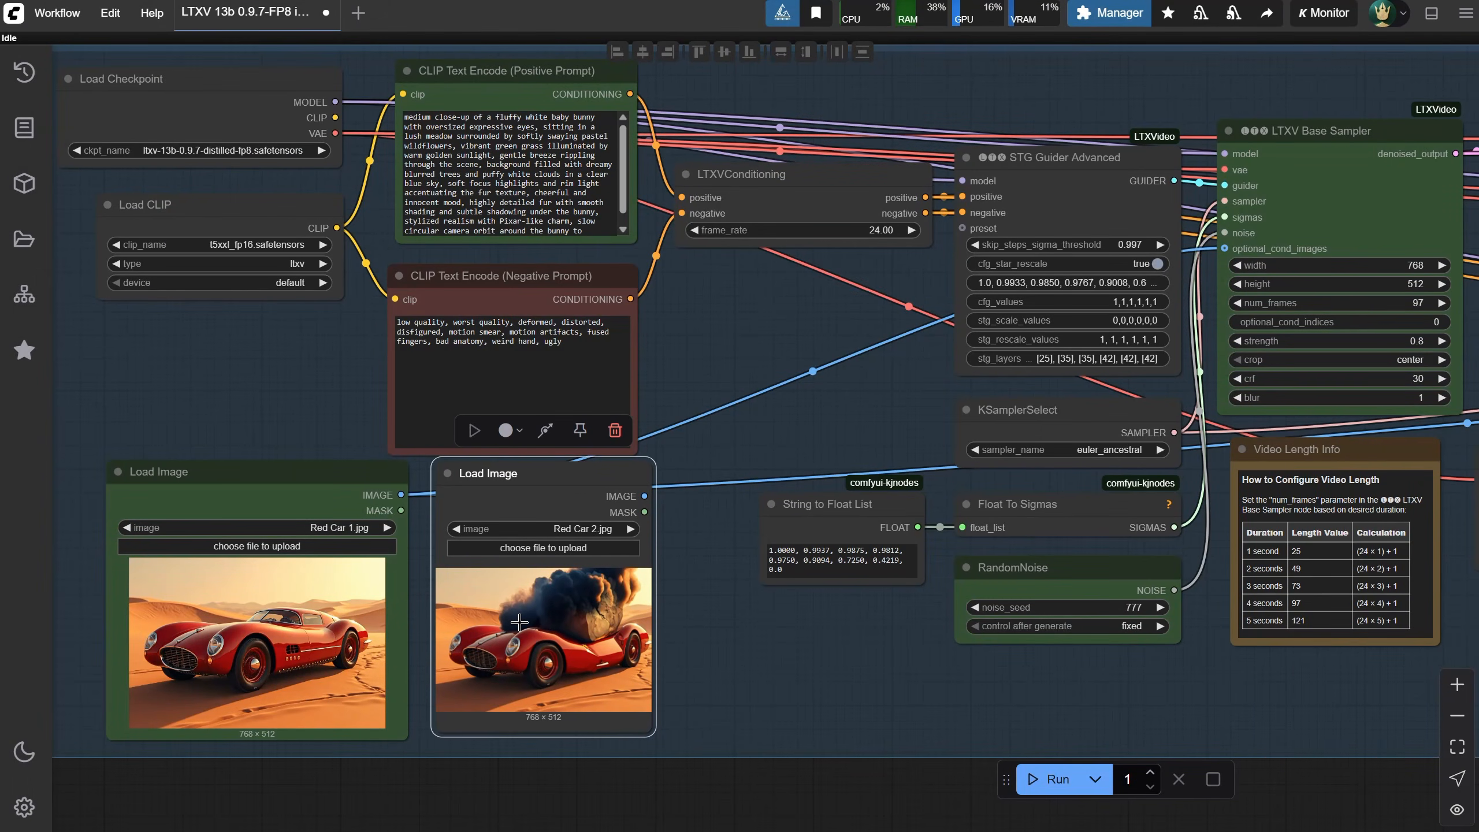
Add a Batch Images node next to the two Load Image nodes
mouse_move(696, 579)
left_mouse_down()
mouse_move(693, 593)
mouse_move(687, 567)
left_mouse_up()
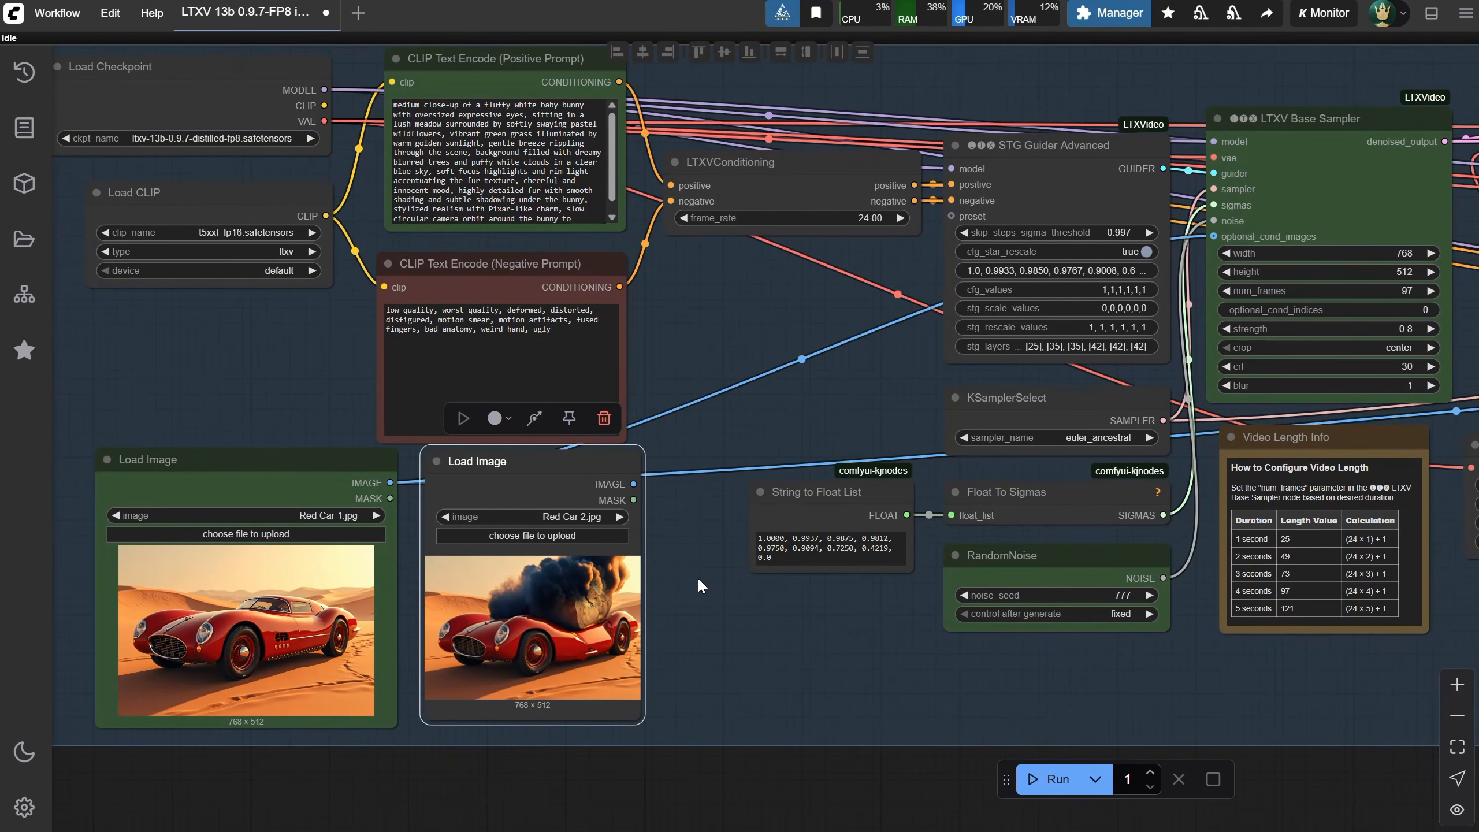
scroll(698, 578, "down", 1)
scroll(687, 609, "down", 3)
scroll(687, 610, "up", 3)
double_click(699, 614)
type("bat")
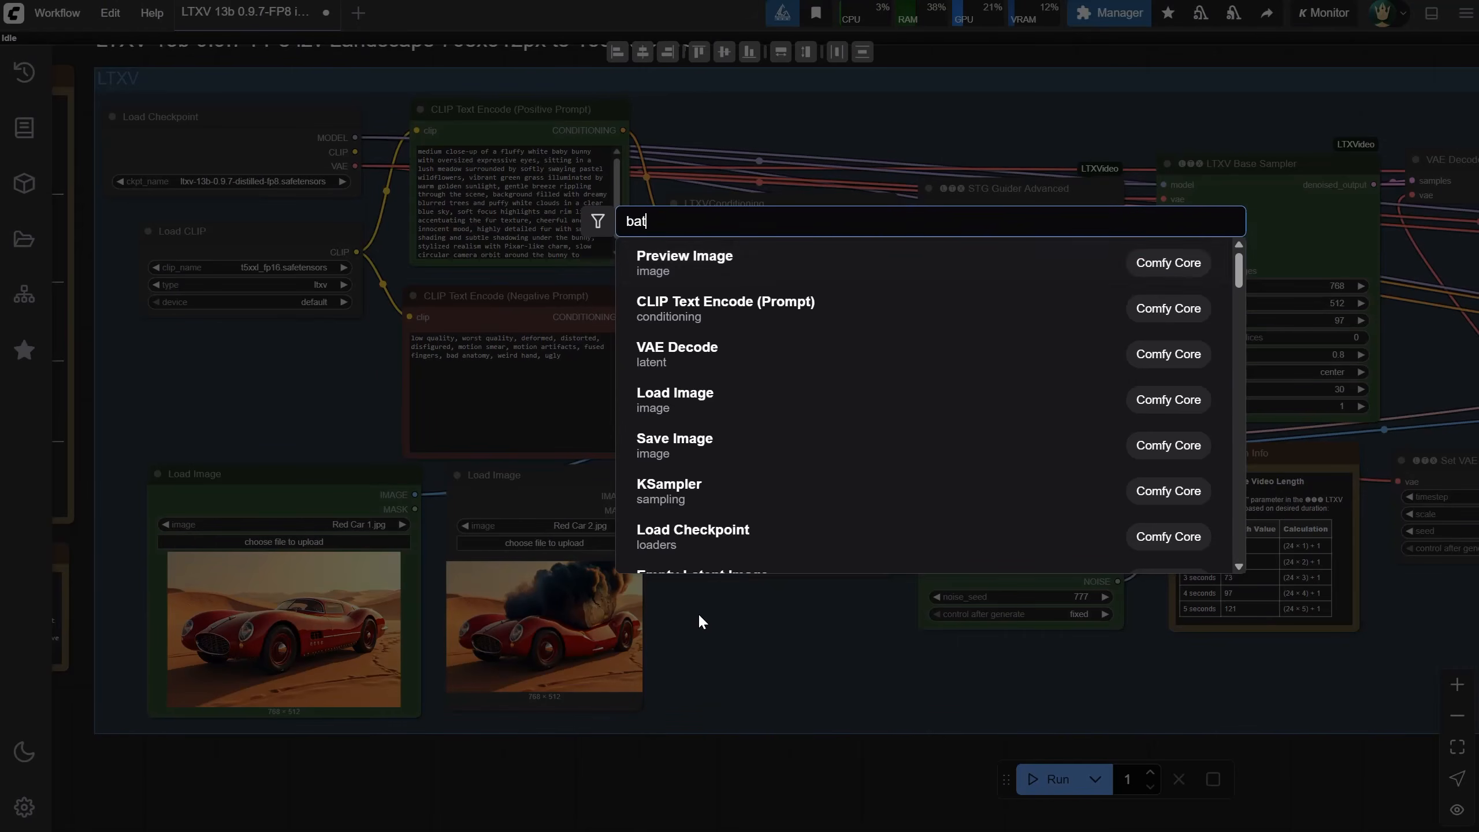
type("ch")
left_click(747, 260)
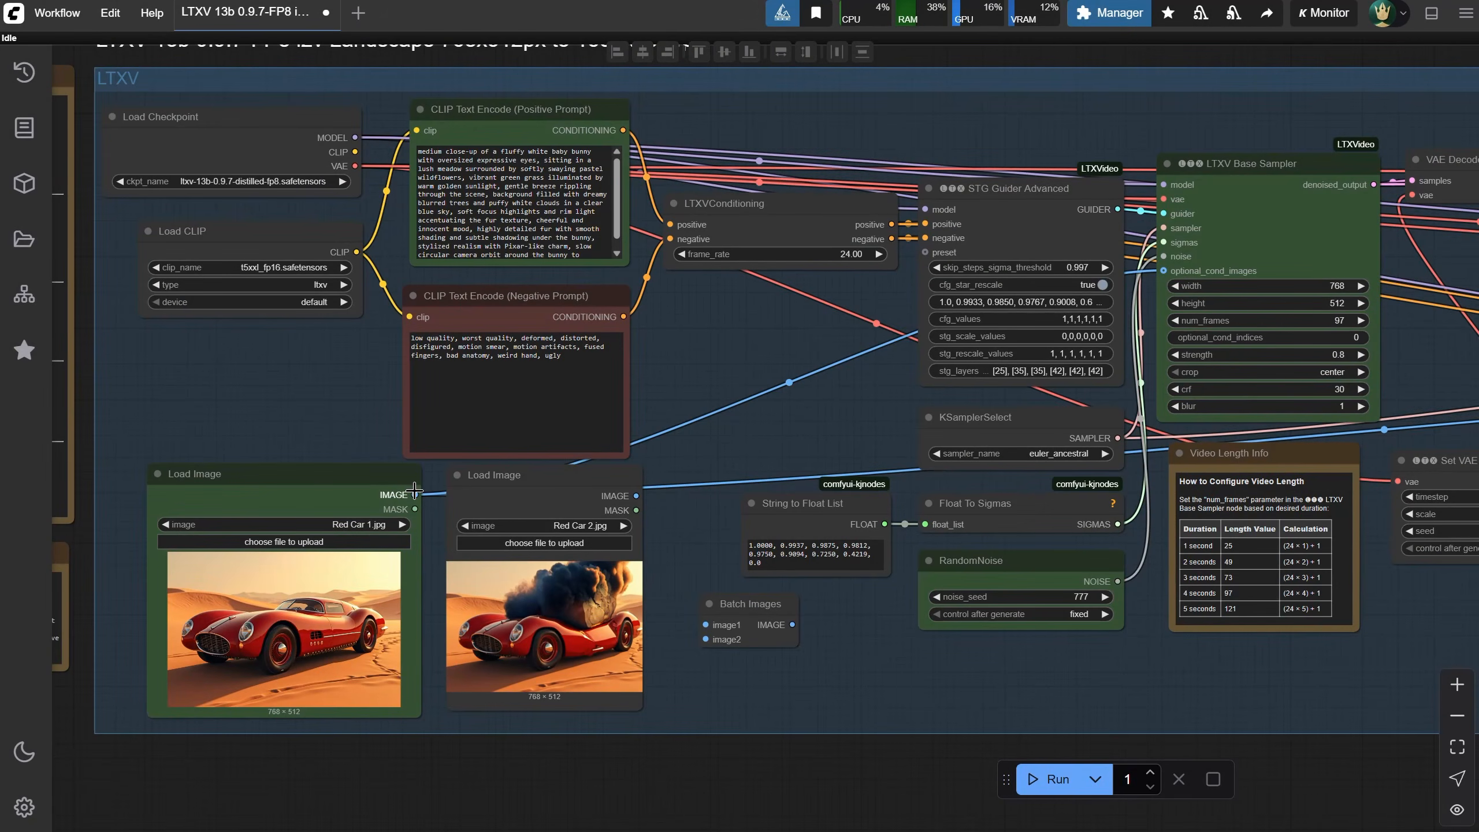
Connect the Batch Images output to the LTXV Base Sampler's optional_cond_images input
scroll(750, 411, "down", 4)
scroll(782, 398, "up", 2)
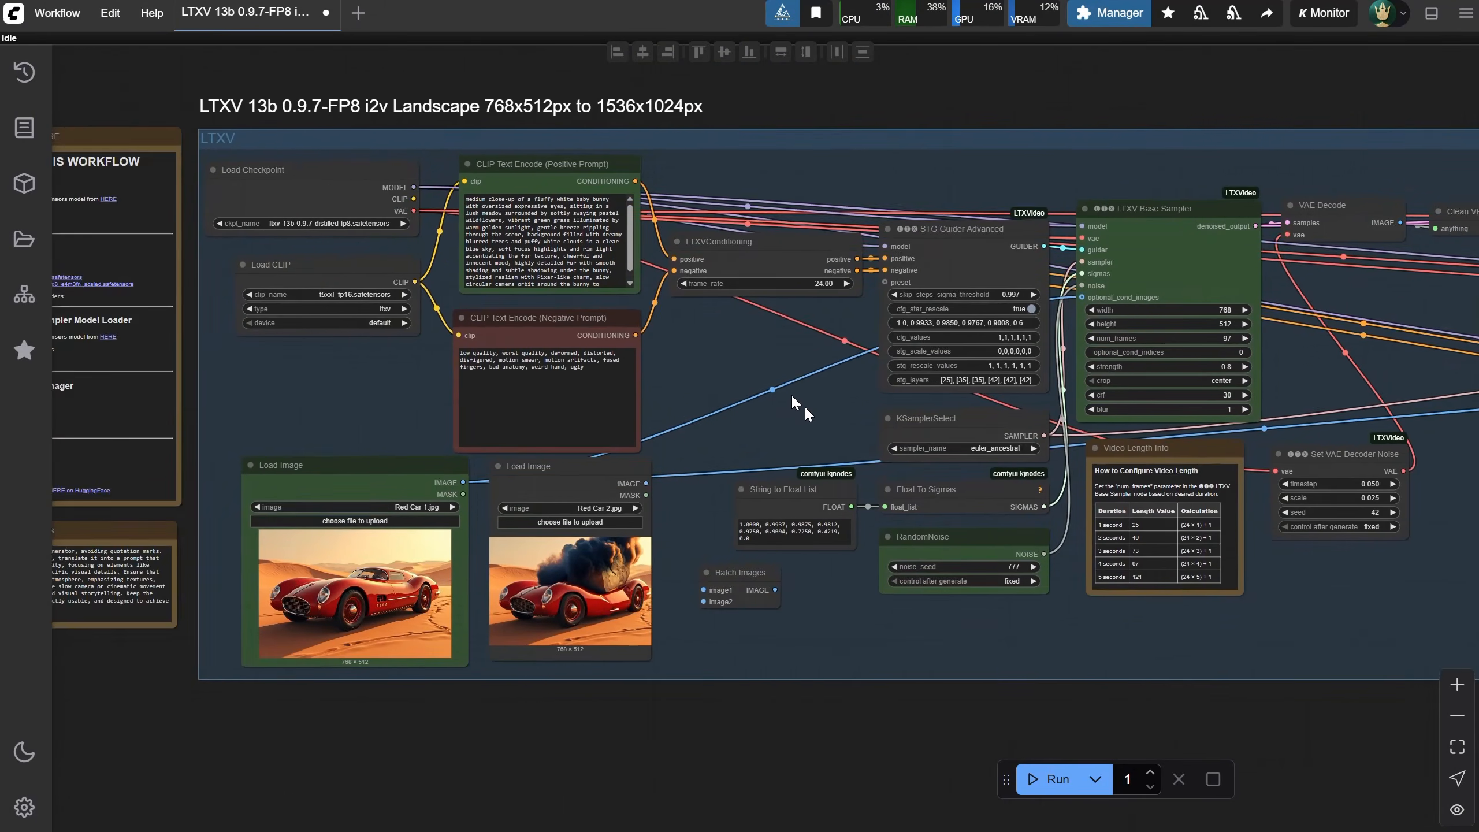
left_click_drag(801, 404, 625, 389)
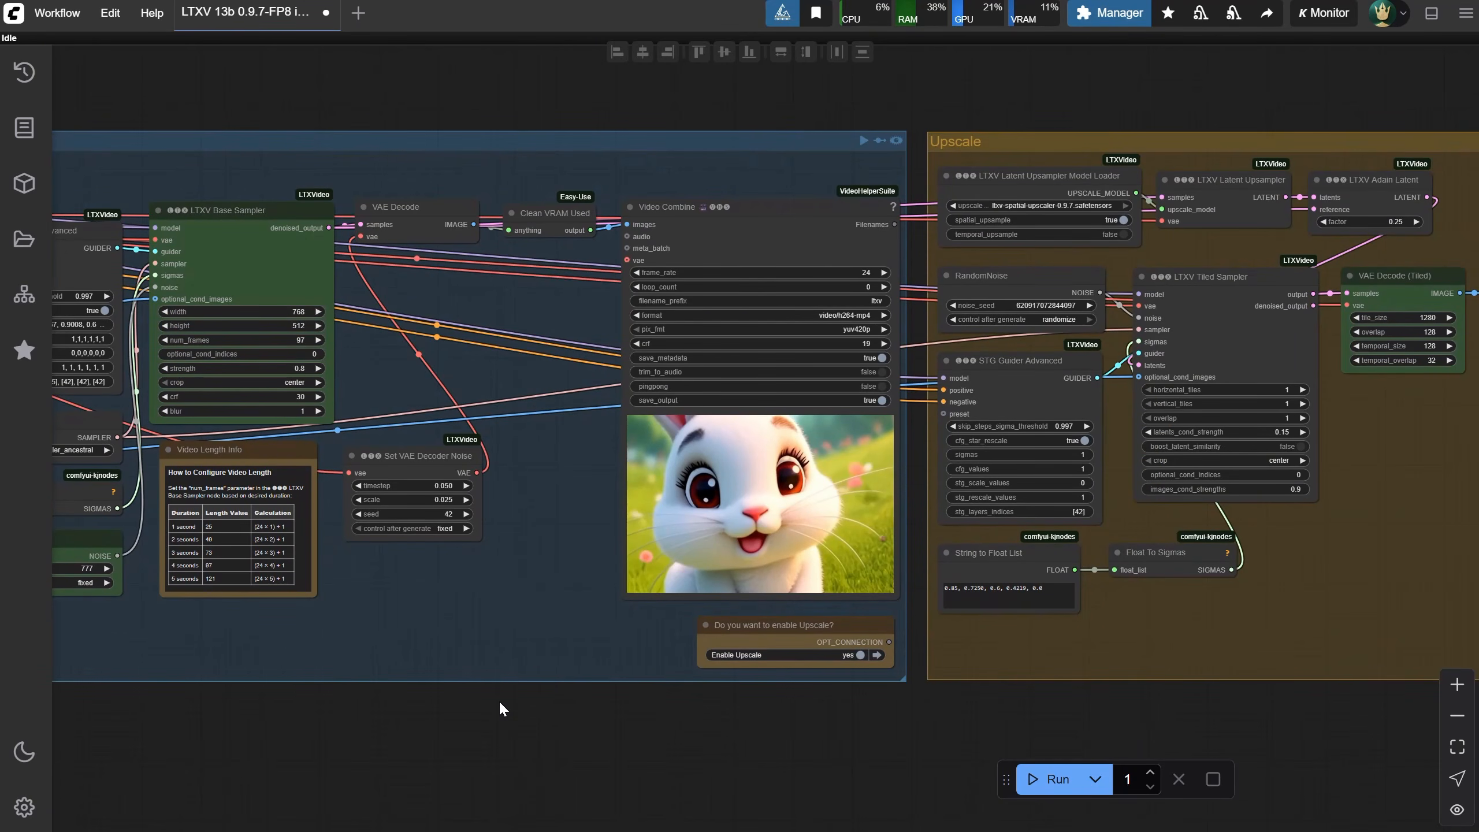
left_click_drag(500, 704, 1313, 683)
mouse_move(288, 454)
left_mouse_down()
mouse_move(272, 483)
mouse_move(292, 479)
mouse_move(290, 455)
left_mouse_up()
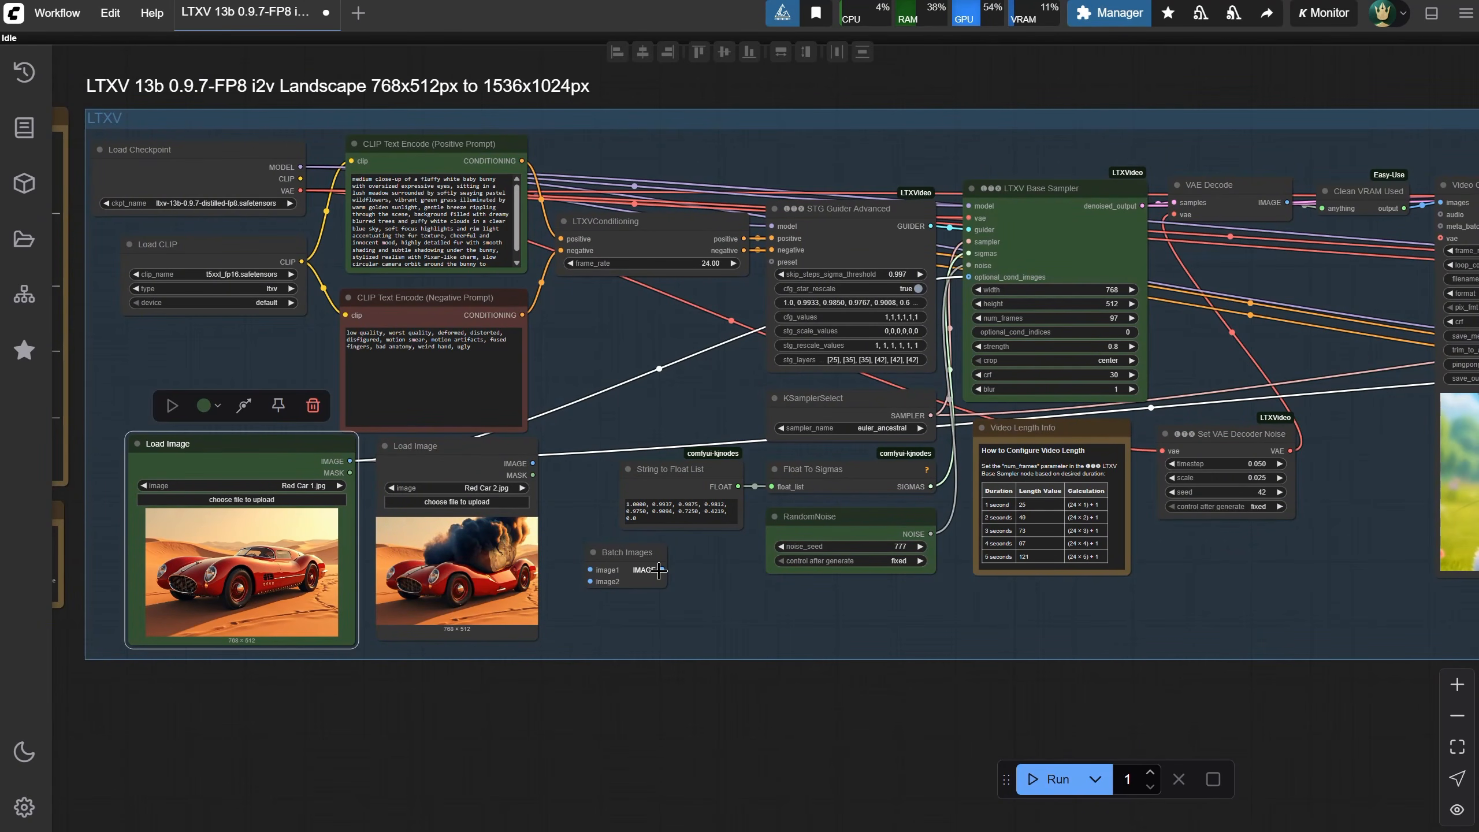
left_click_drag(659, 570, 685, 558)
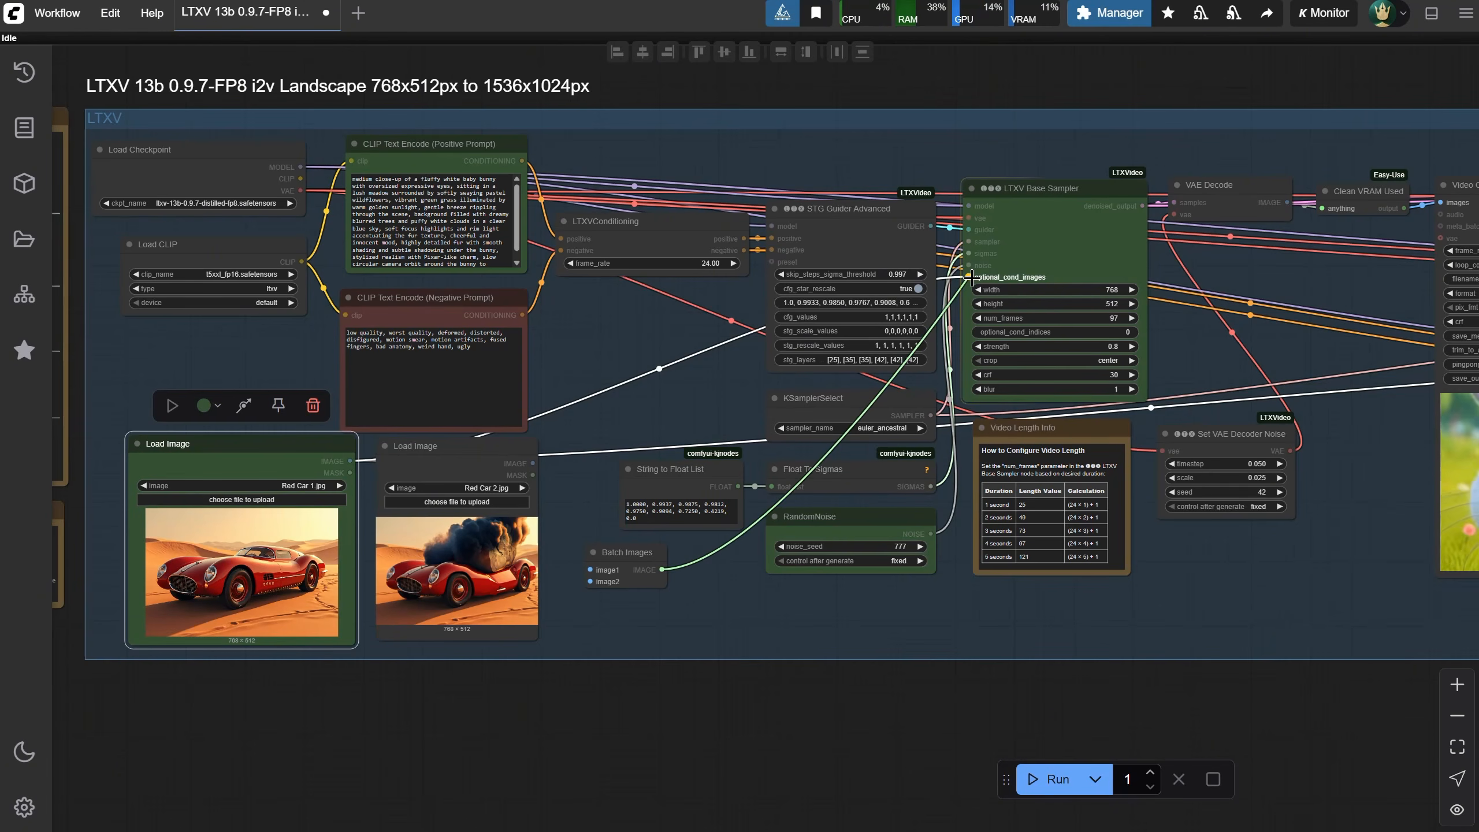
left_click_drag(971, 278, 970, 277)
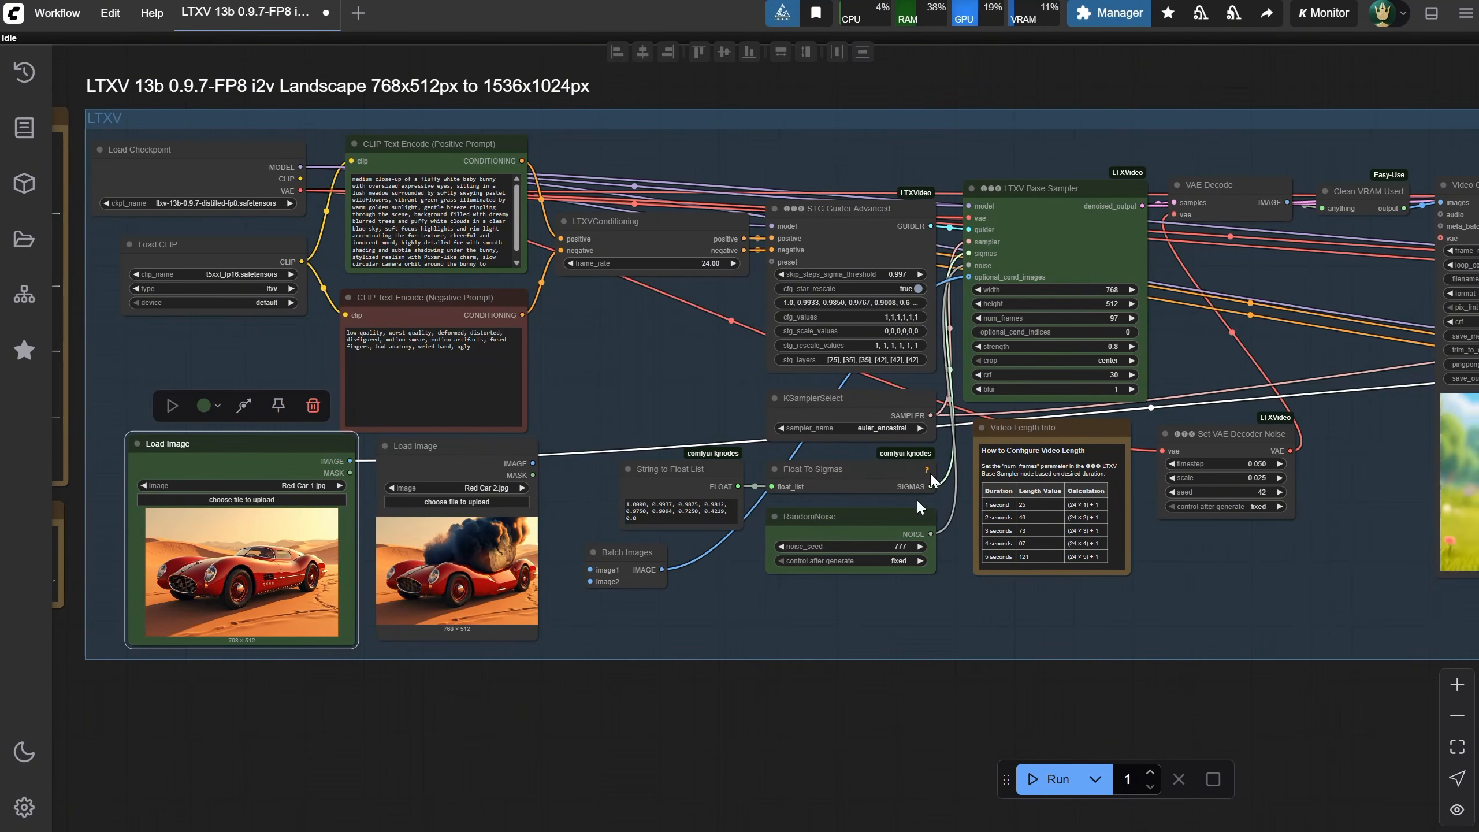
Examine the workflow from the Upscale group back to the Batch Images and Load Image nodes
scroll(914, 577, "down", 3)
scroll(1148, 658, "up", 3)
left_click_drag(1144, 655, 684, 661)
left_click_drag(127, 553, 1419, 339)
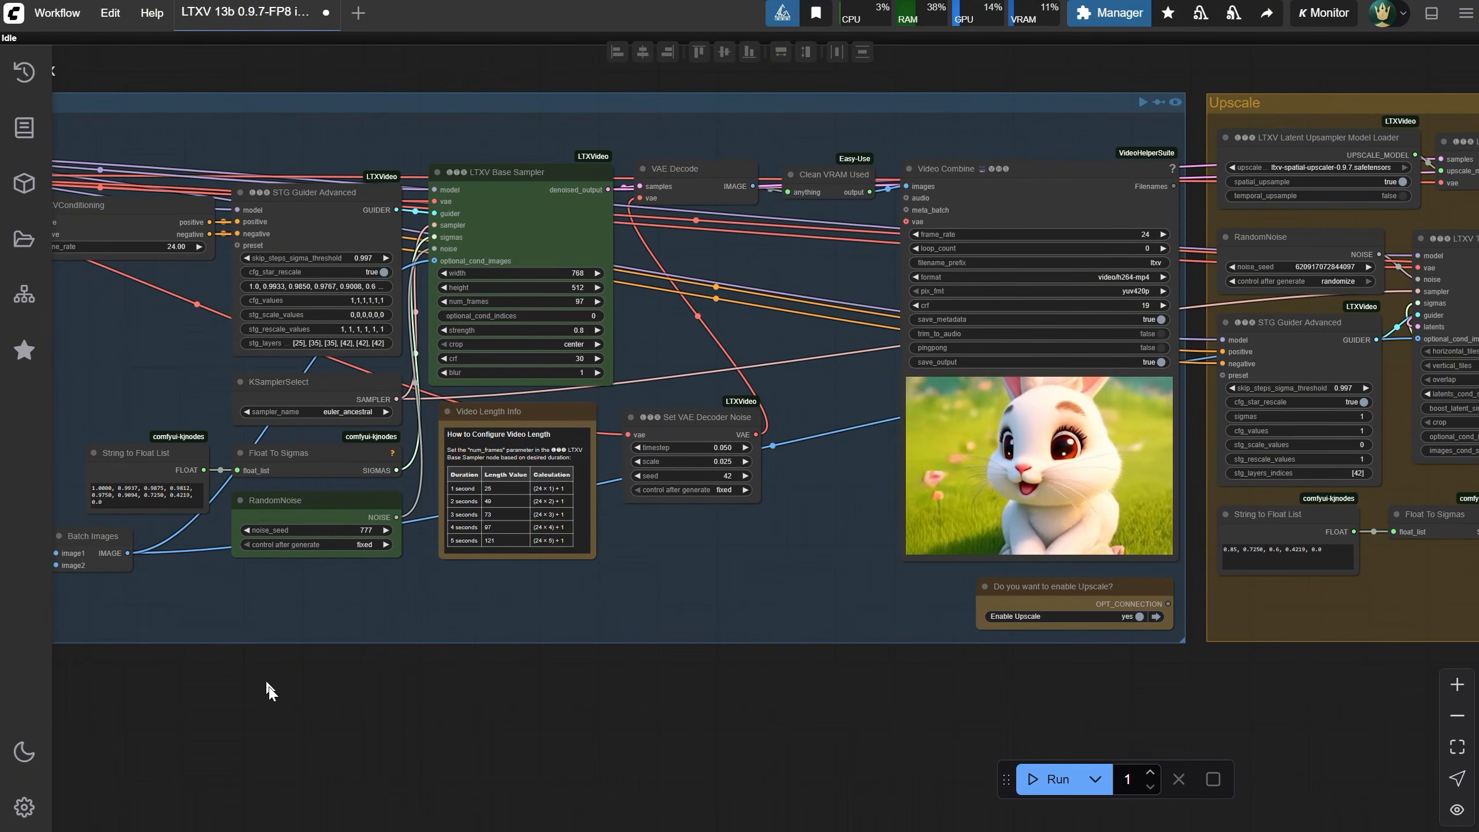
left_click_drag(267, 682, 1131, 688)
scroll(795, 606, "up", 6)
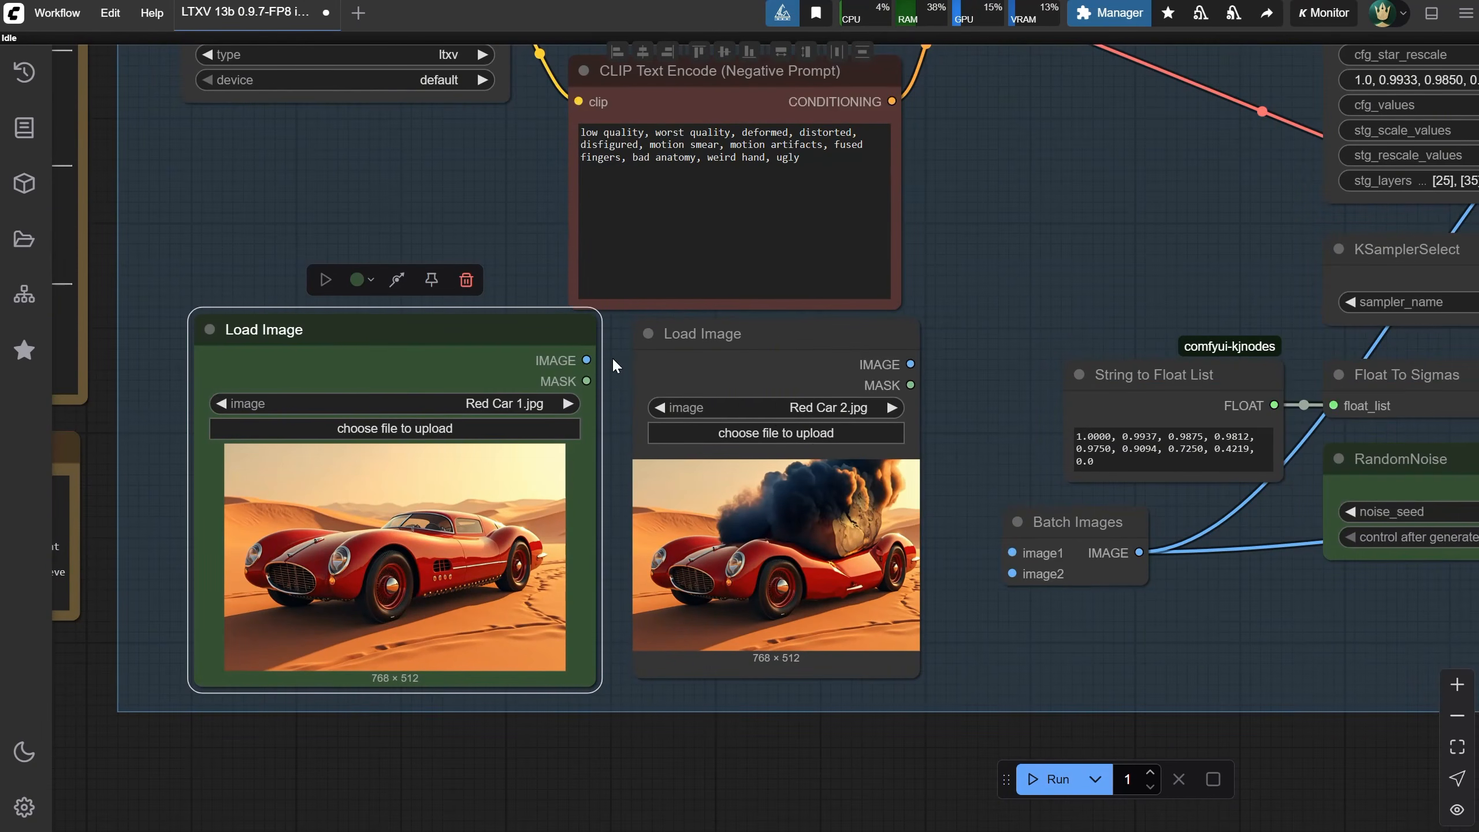
Connect the two Load Image outputs to the Batch Images node's image1 and image2 inputs
left_click_drag(586, 360, 1013, 553)
left_click_drag(911, 364, 1016, 575)
scroll(936, 595, "down", 4)
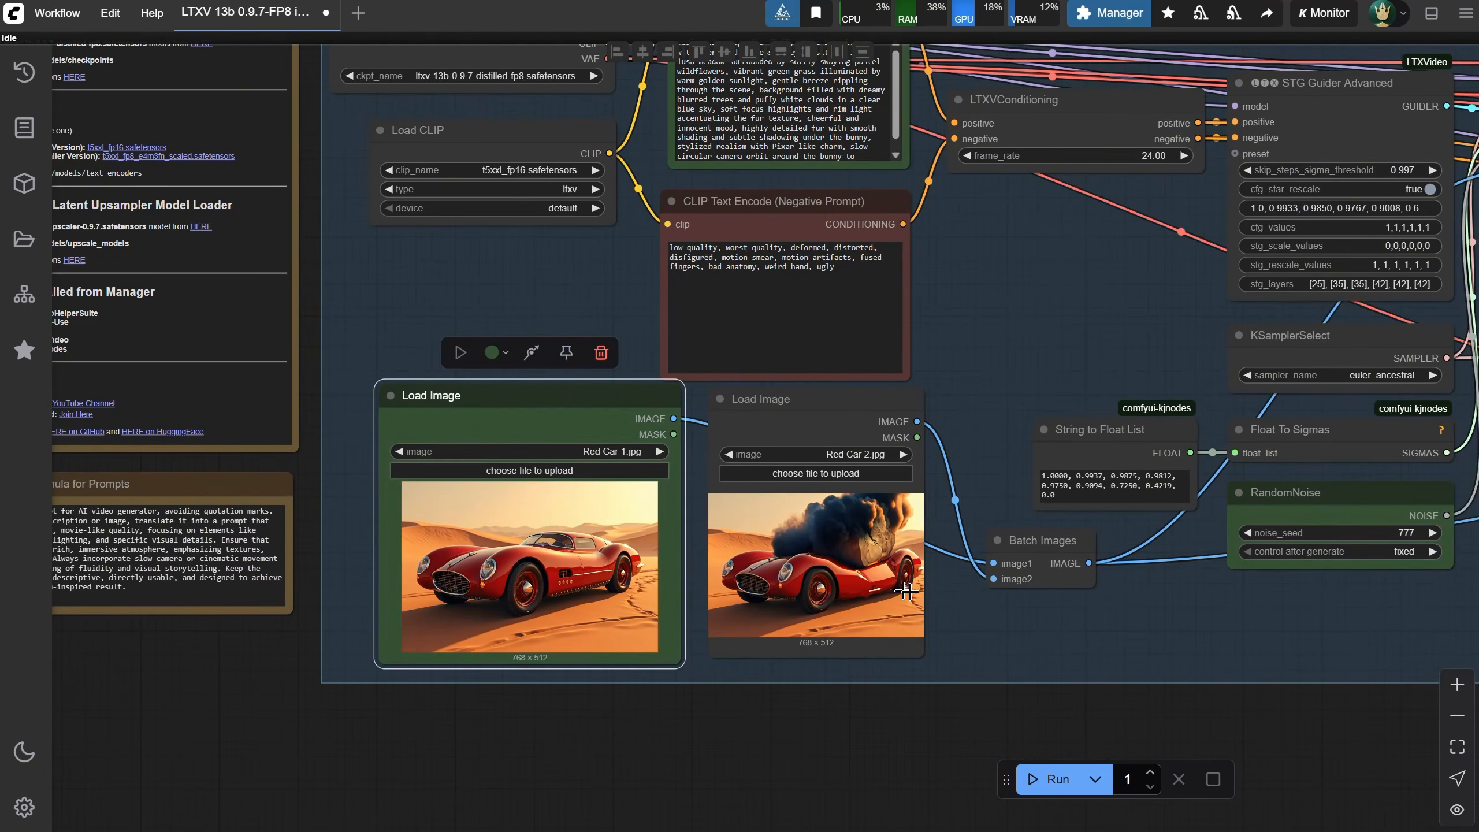
scroll(931, 716, "up", 6)
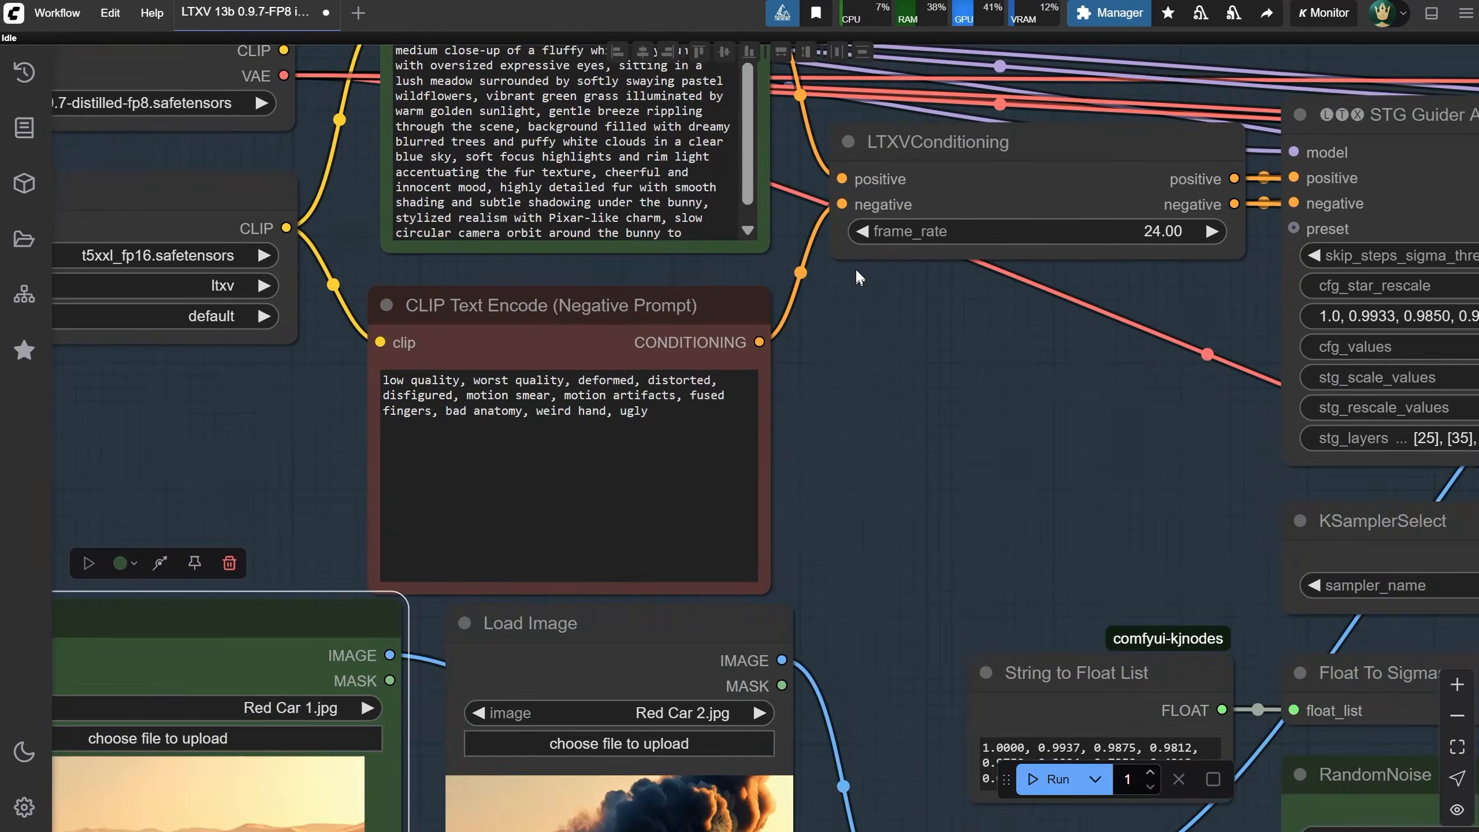
Replace the positive prompt with "a meteorite landing on a red car, crashing the car and smoke coming out"
left_click_drag(860, 343, 1011, 568)
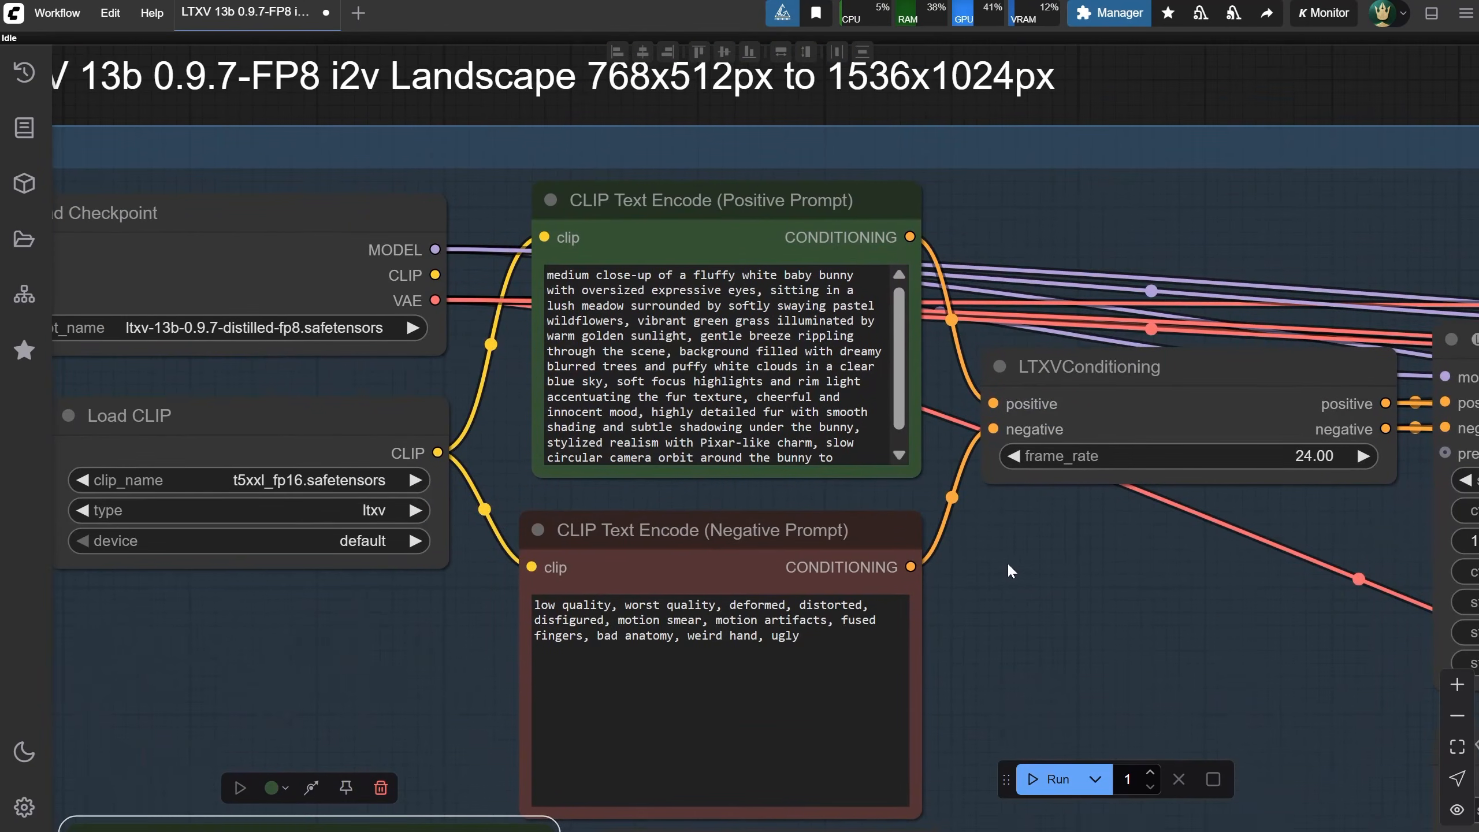
left_click(826, 398)
key("ctrl+a")
type("a met")
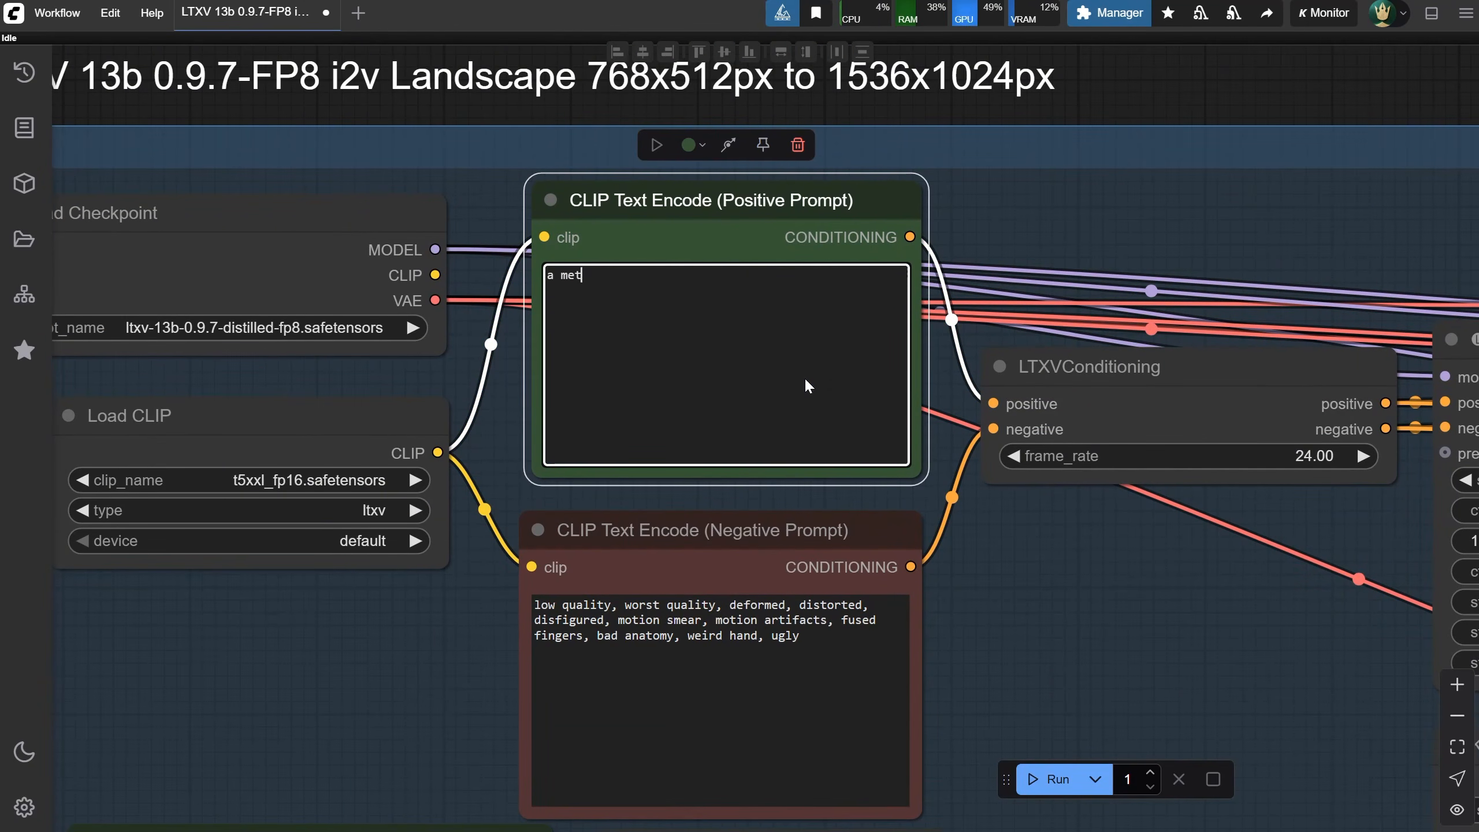
type("eorite landing on a red car, ")
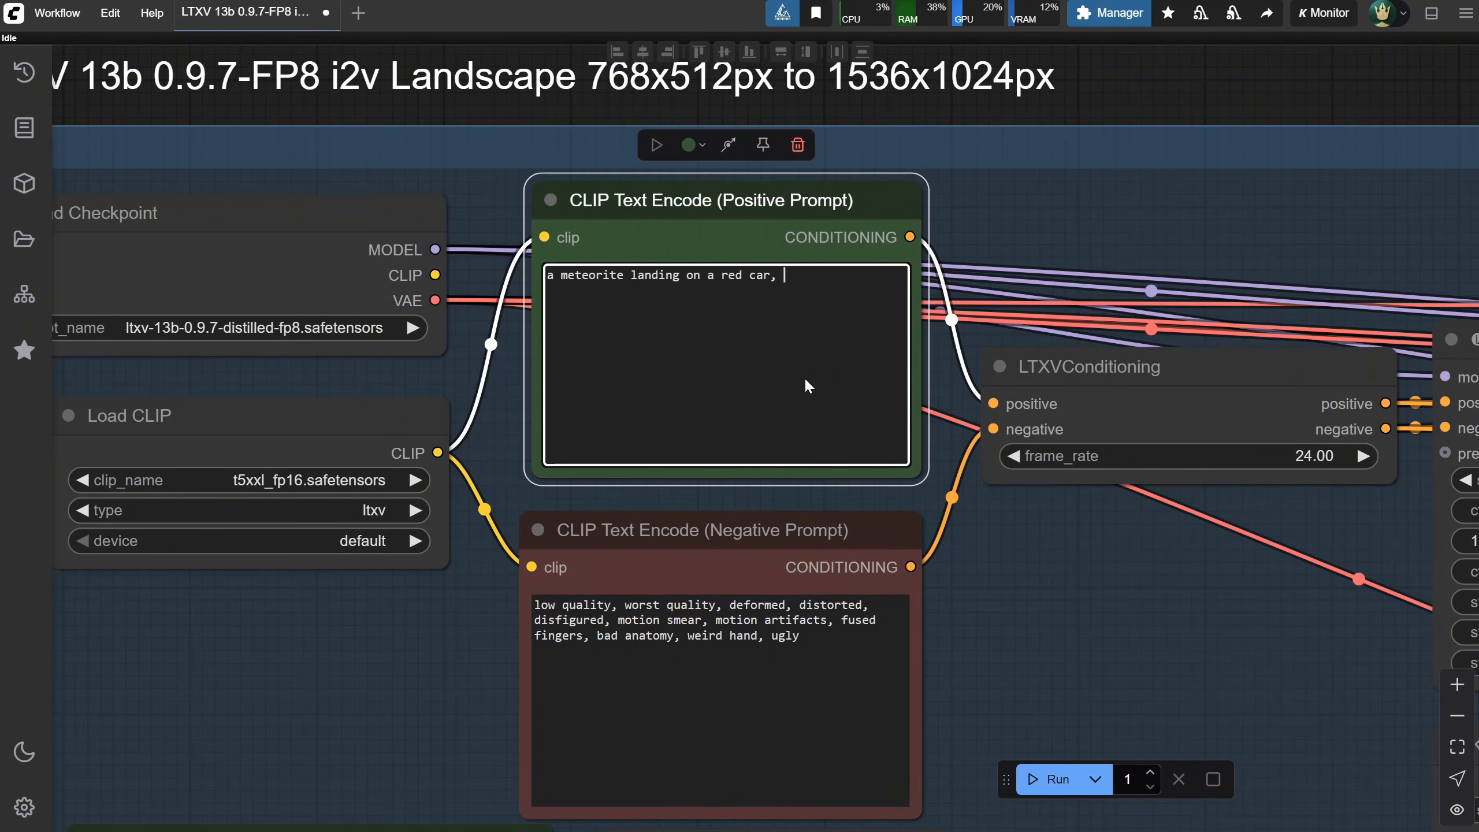
type("crashing the car and smoke")
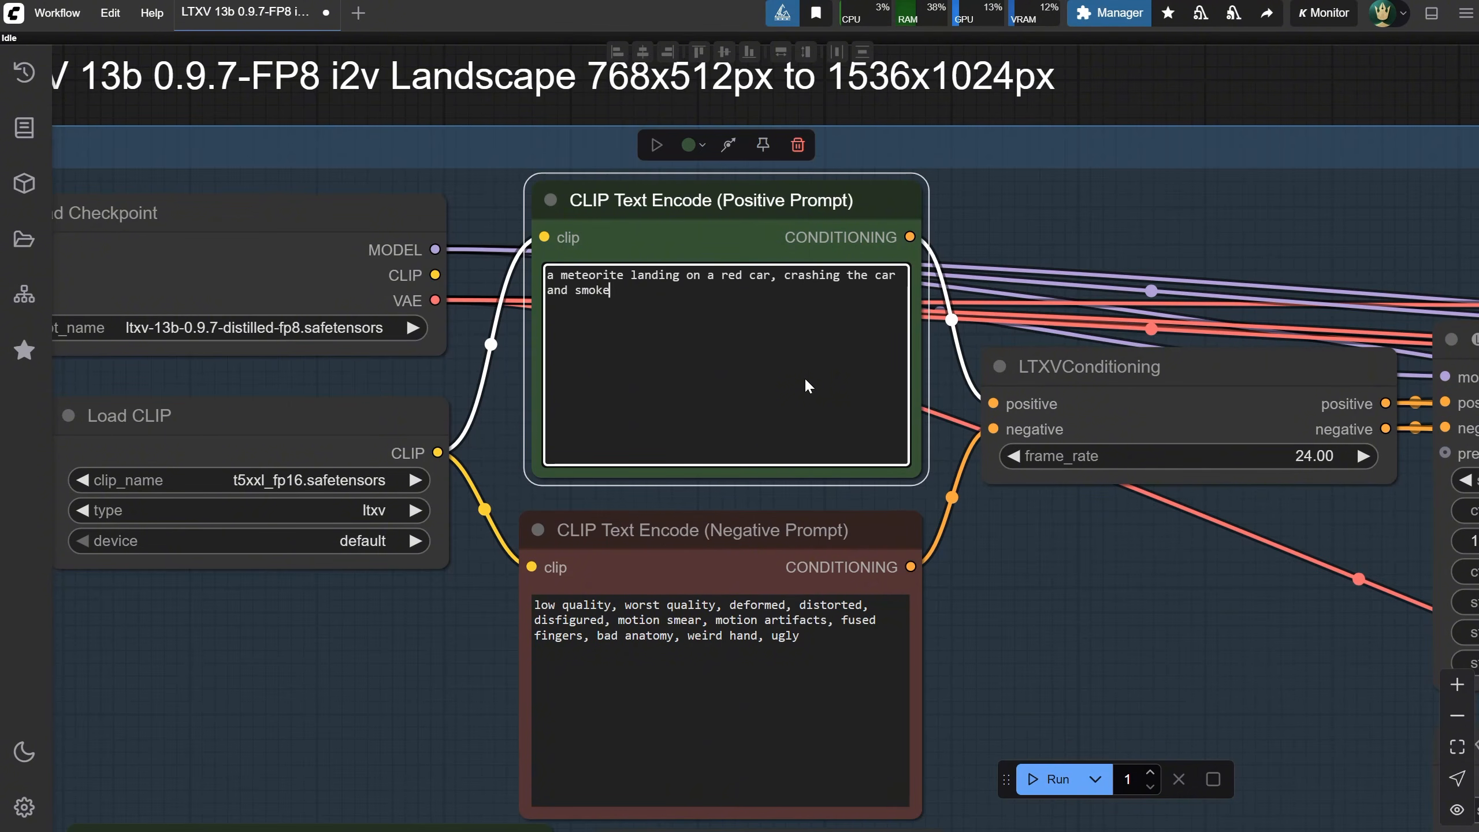
type(" coming out")
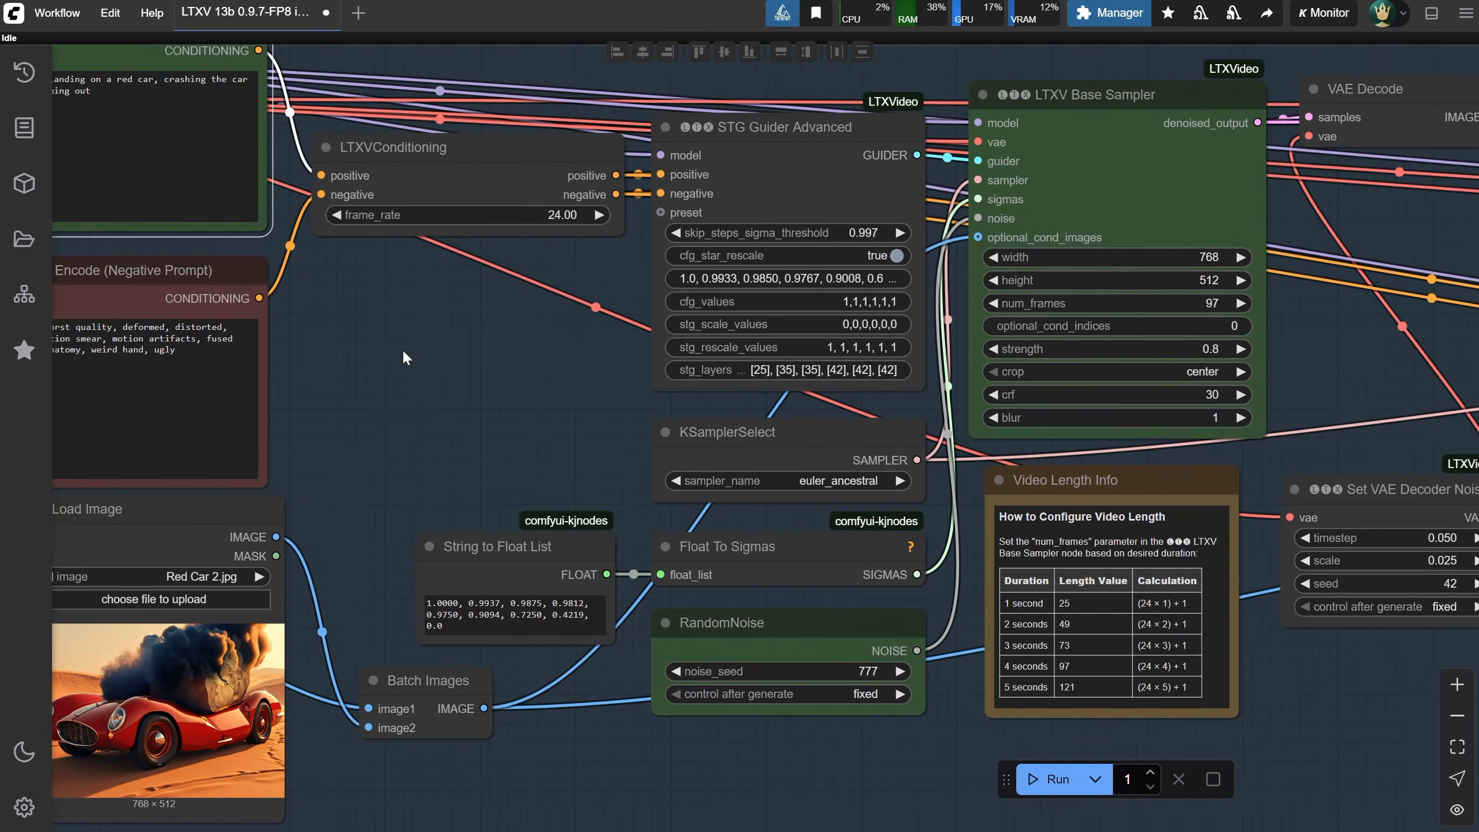
left_click_drag(402, 349, 391, 353)
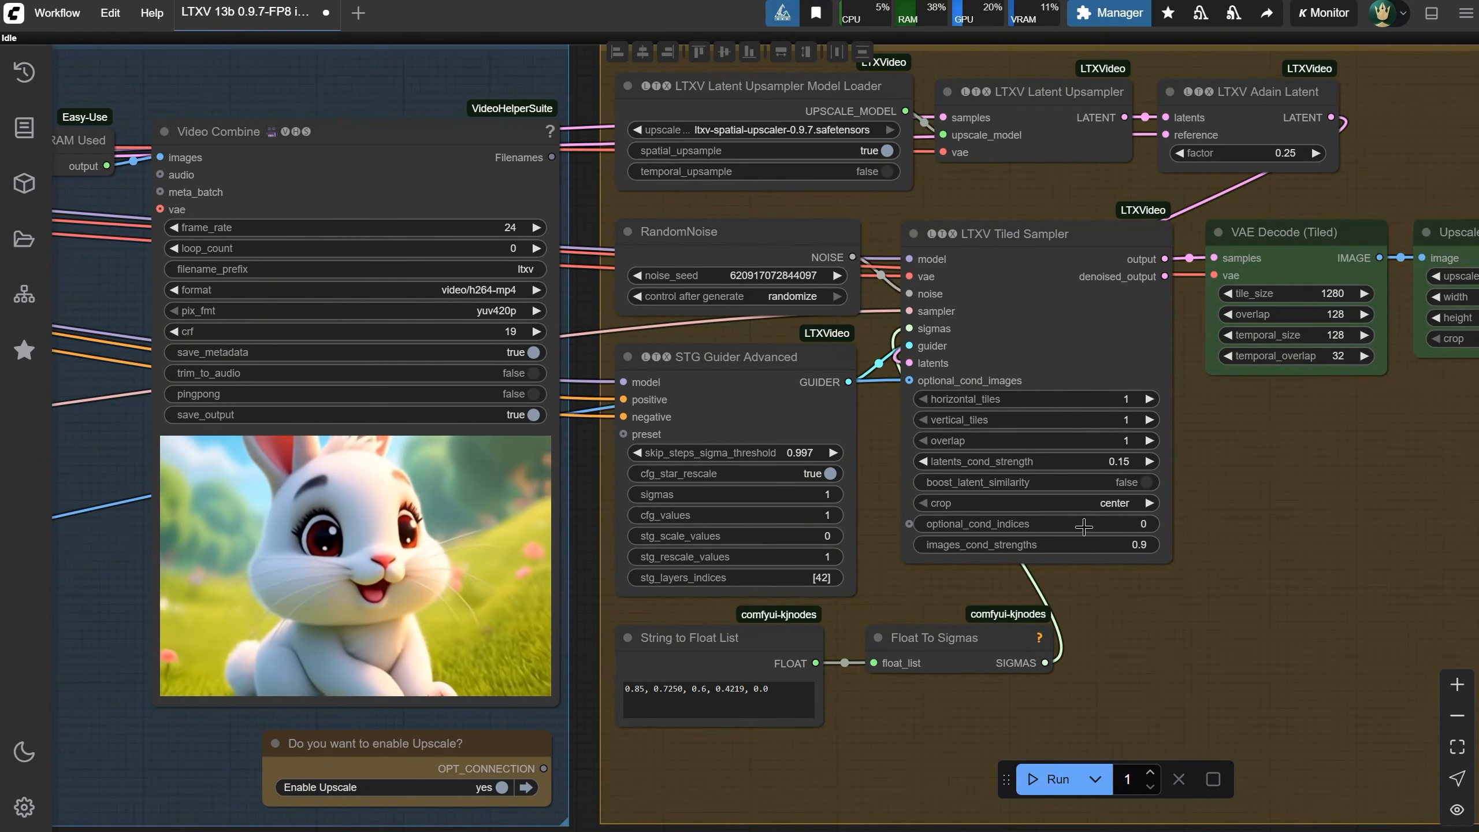
Add an Easy-Use Positive node below the sampling nodes
scroll(1285, 499, "down", 6)
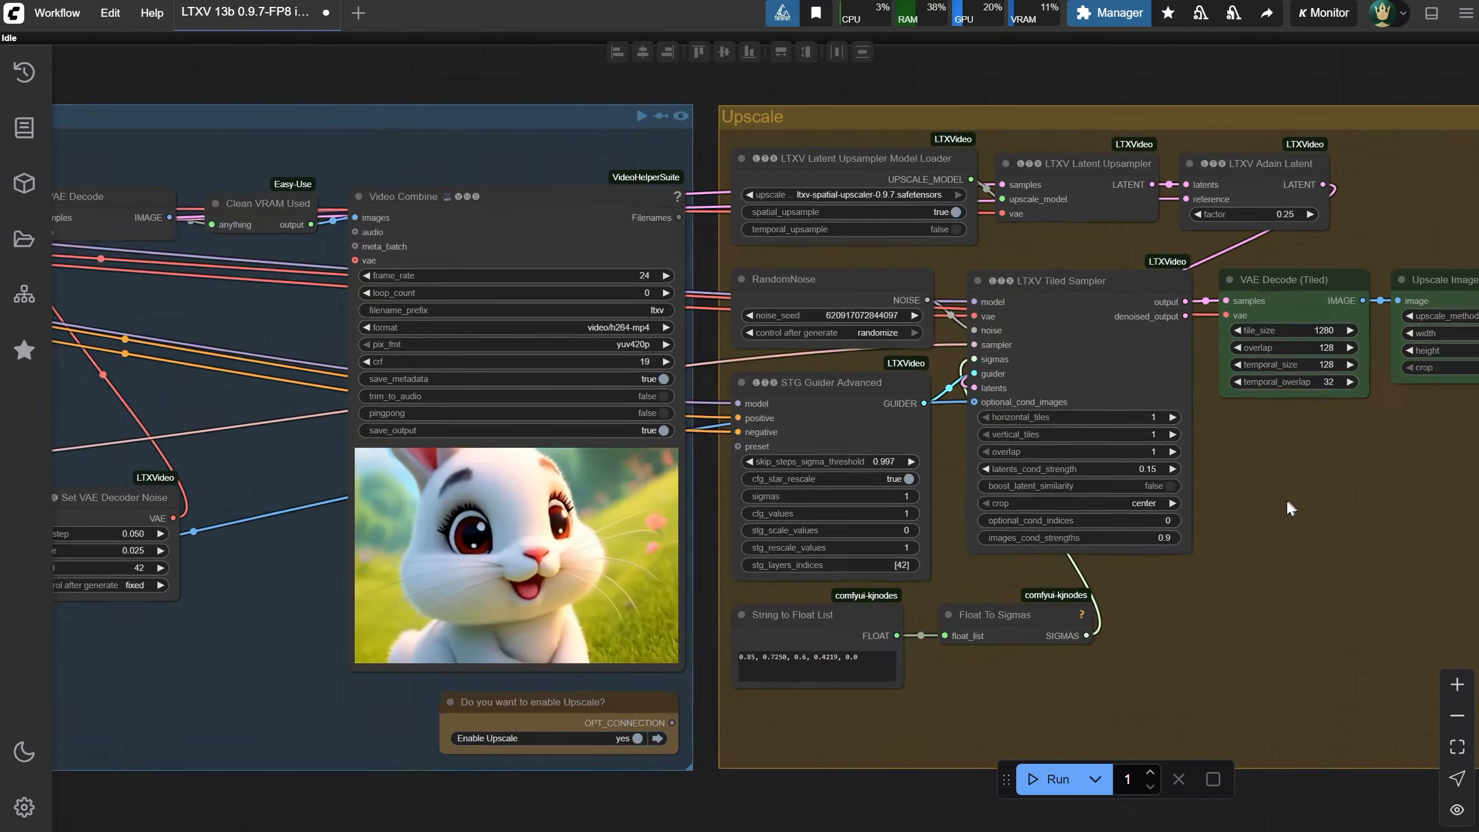
scroll(1290, 493, "up", 4)
scroll(1293, 487, "down", 1)
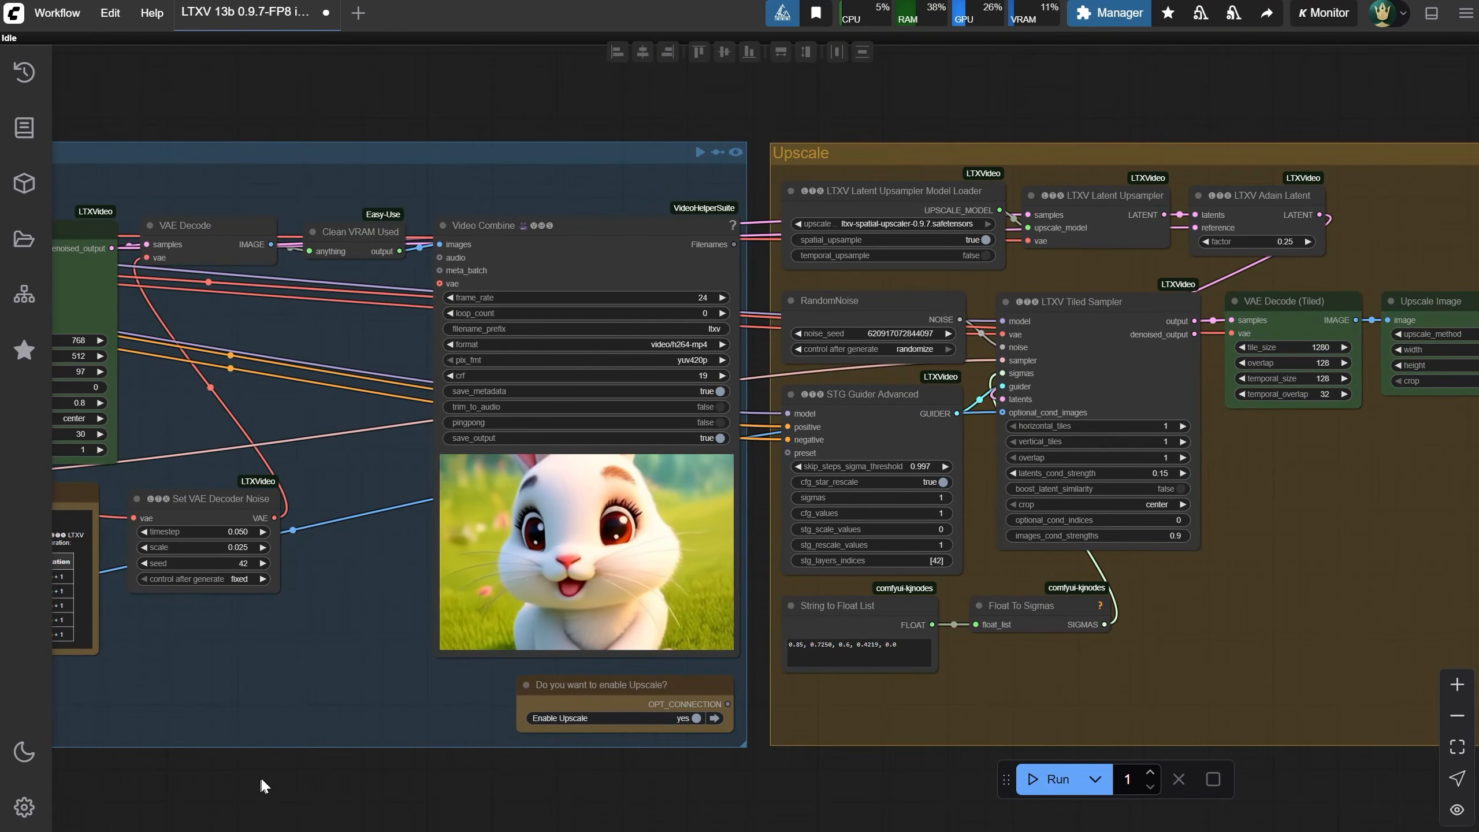
left_click_drag(262, 778, 1011, 727)
type("ve")
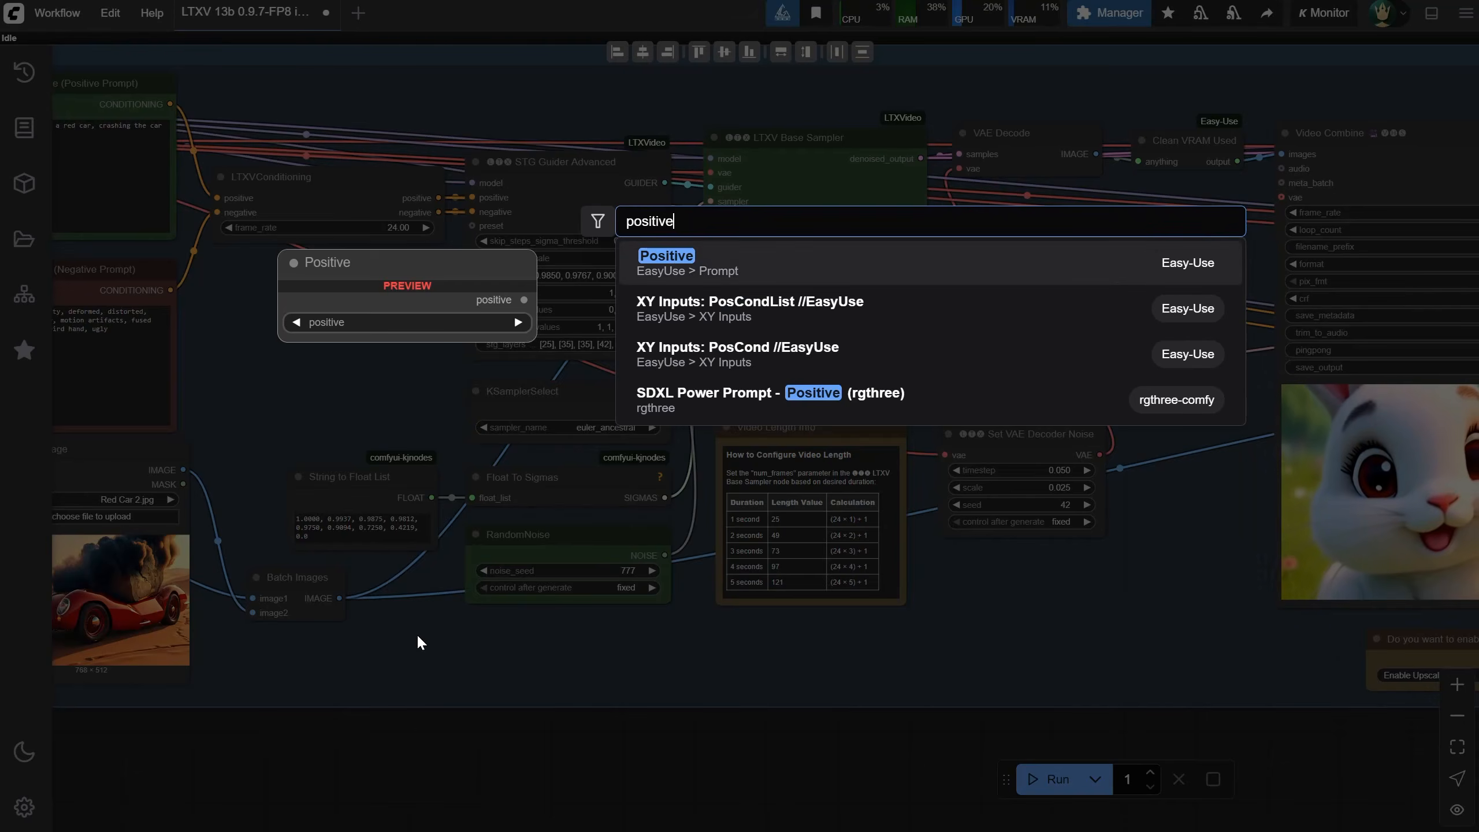
key("Return")
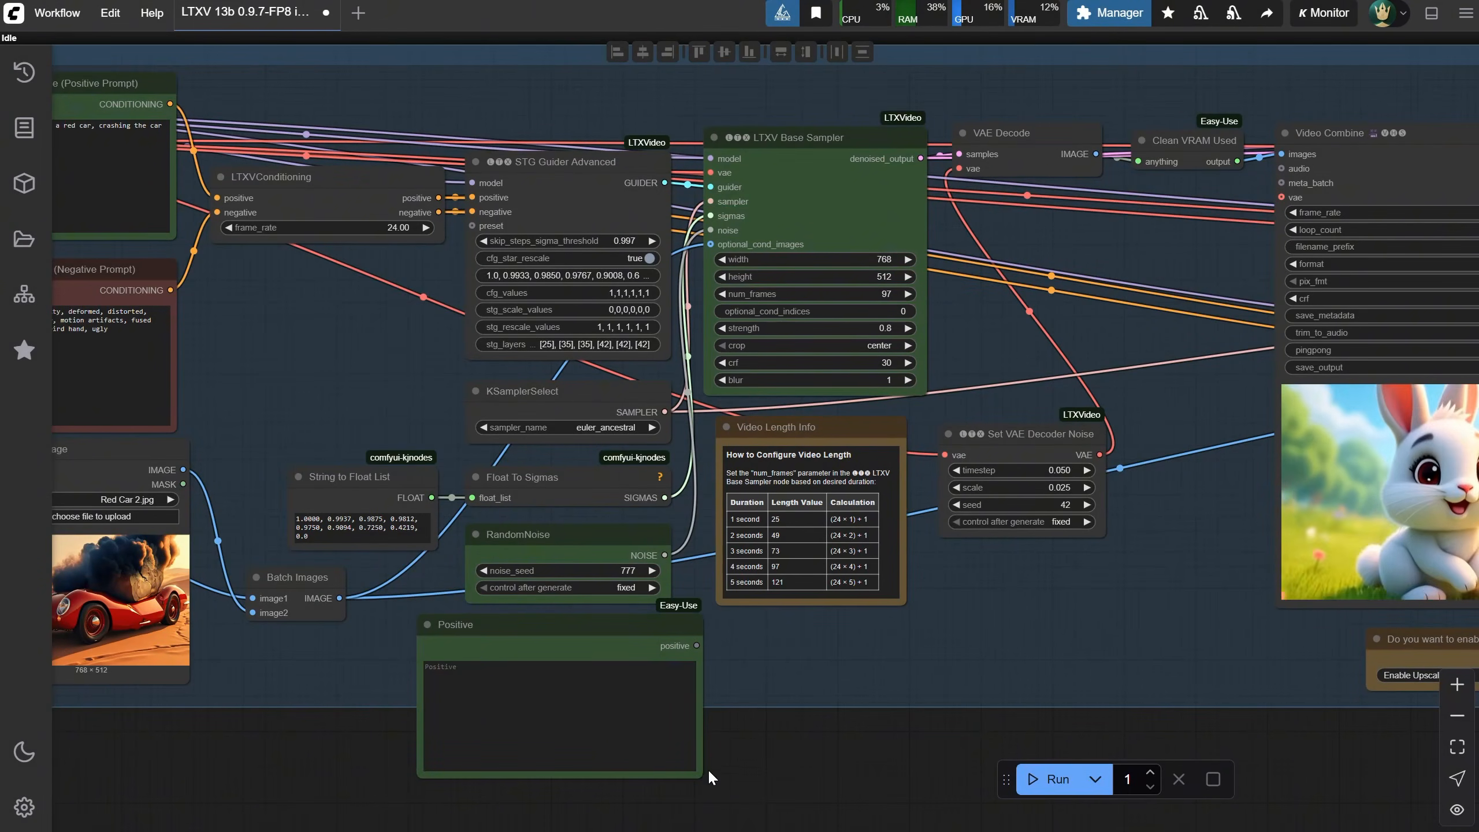
Resize the Positive node and connect its output to the LTXV Tiled Sampler's optional_cond_indices input
left_click_drag(700, 774, 716, 311)
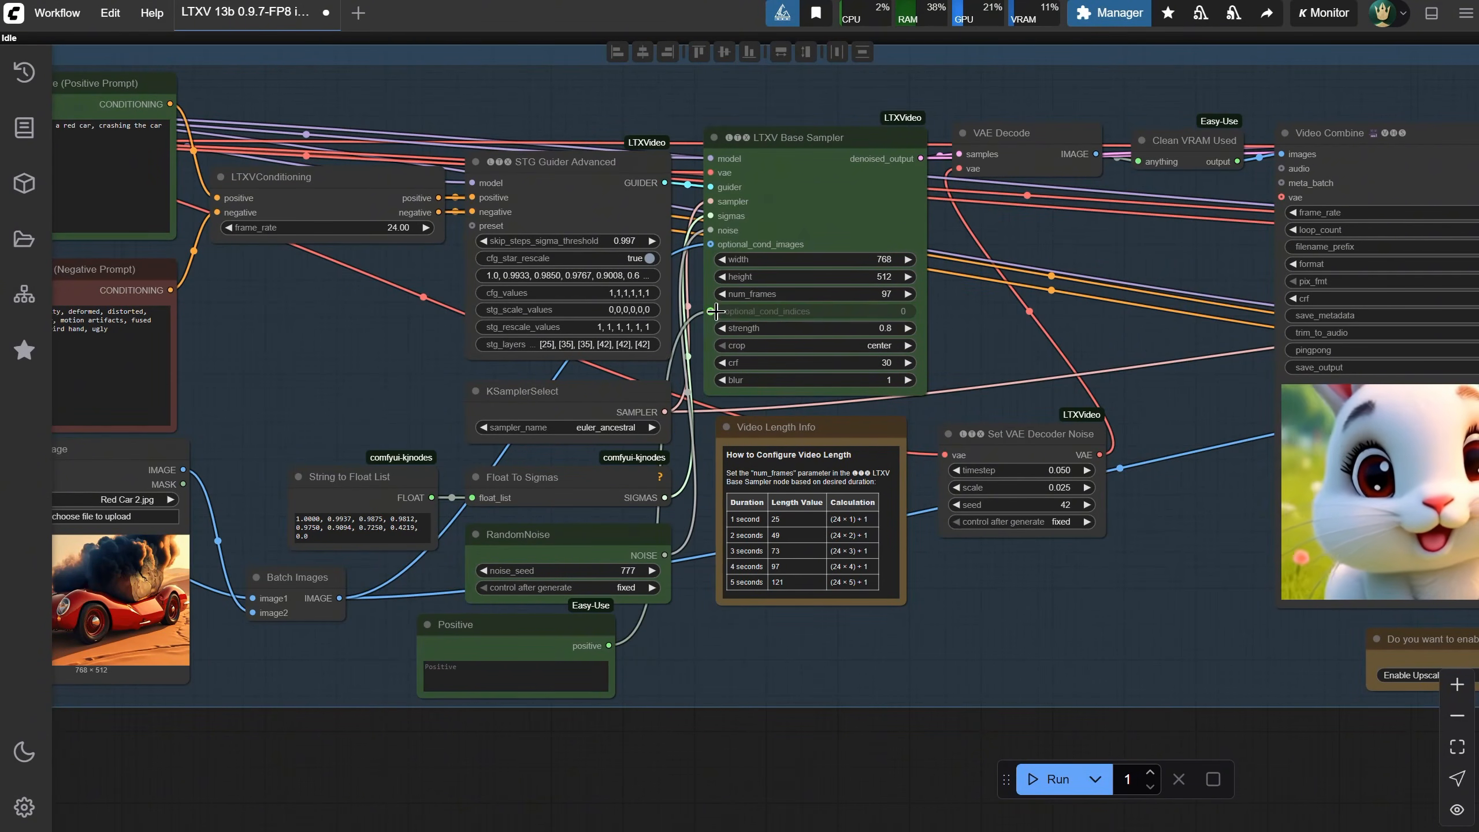
scroll(879, 675, "down", 1)
left_click_drag(947, 687, 472, 611)
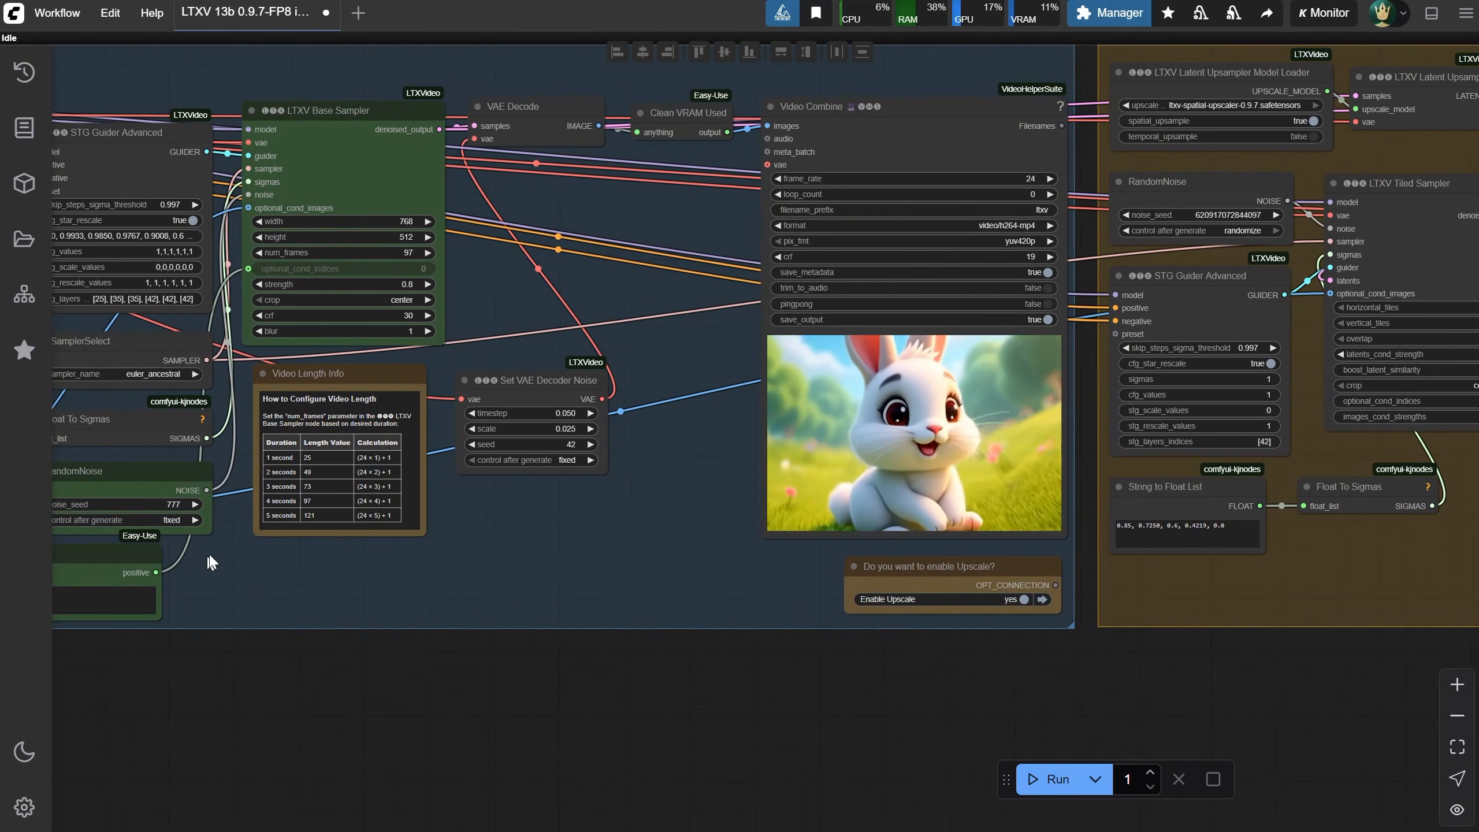
left_click_drag(156, 572, 1349, 404)
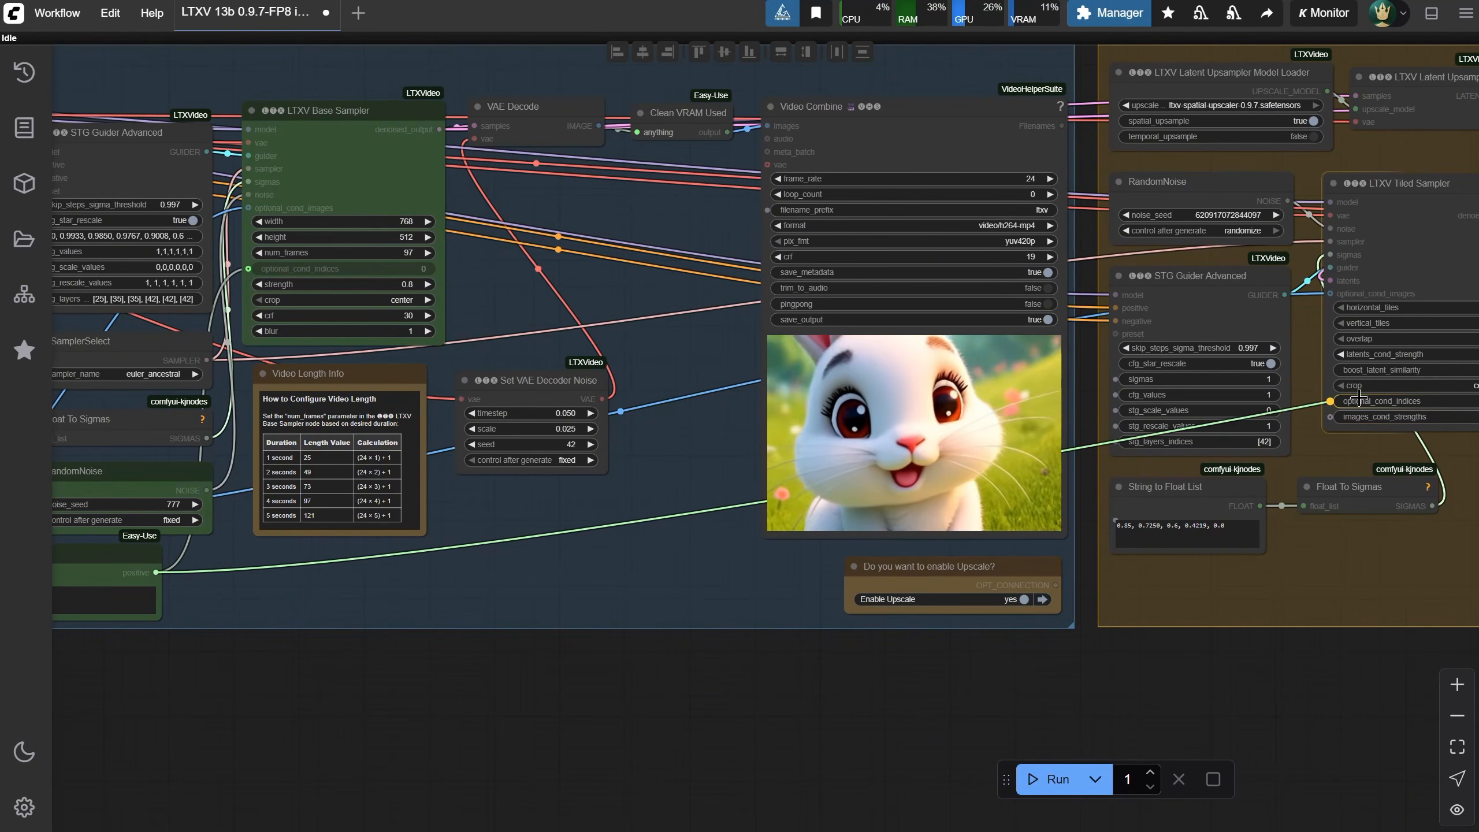
Enter 0,96 as the Positive node's text
left_click_drag(260, 679, 951, 638)
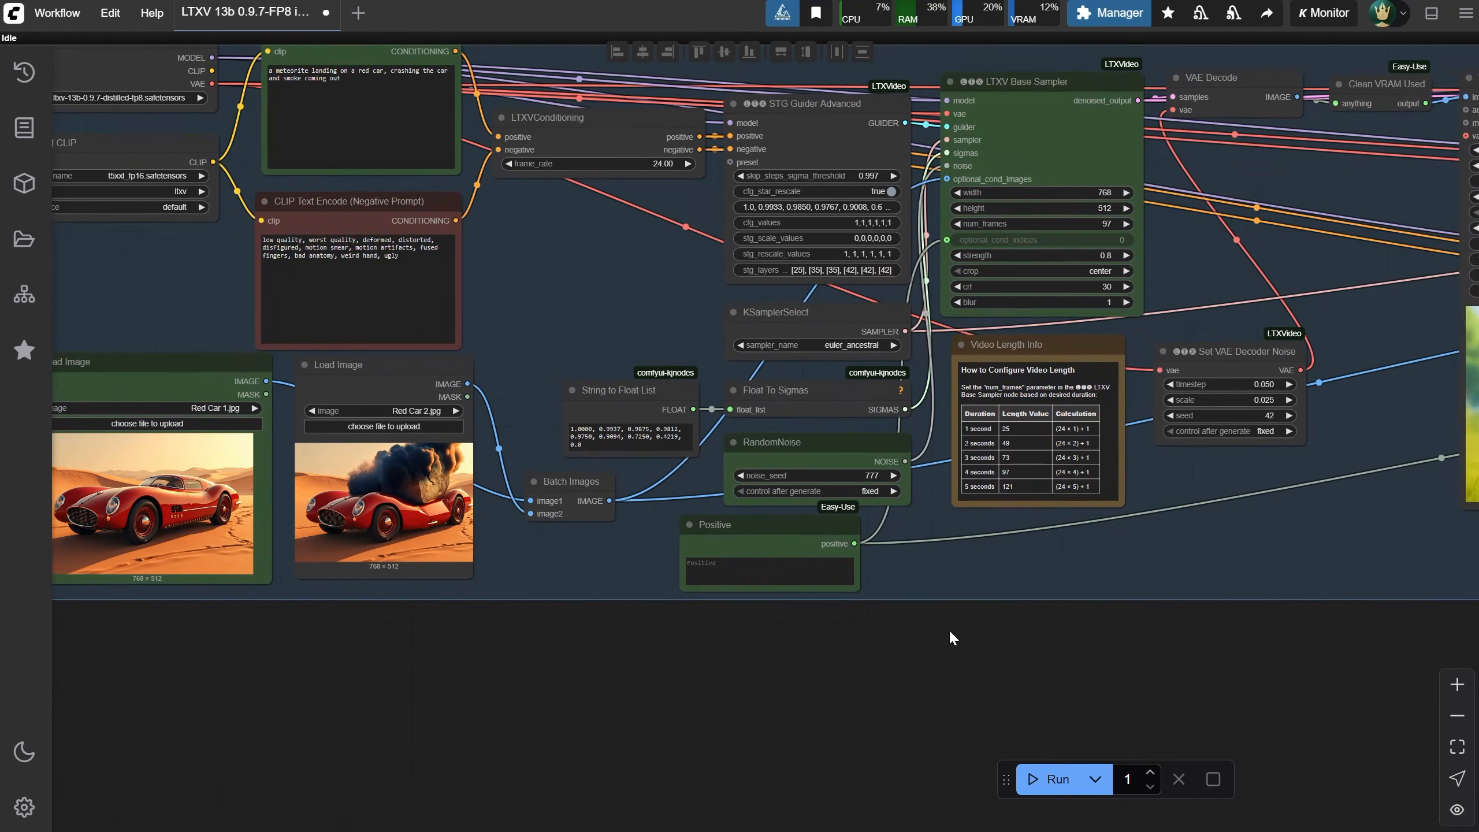
scroll(620, 601, "up", 5)
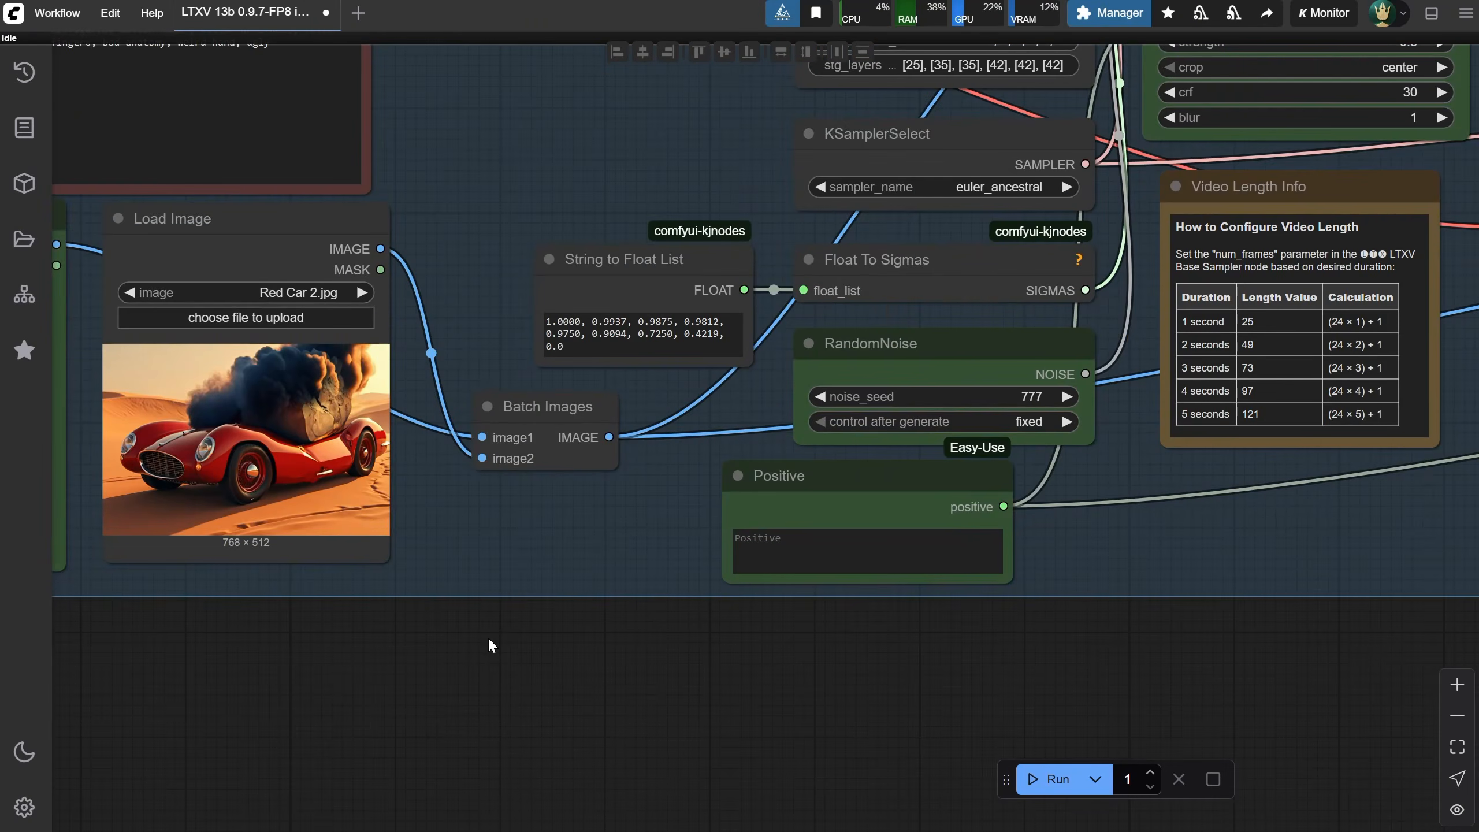
left_click_drag(485, 631, 769, 667)
scroll(778, 668, "down", 2)
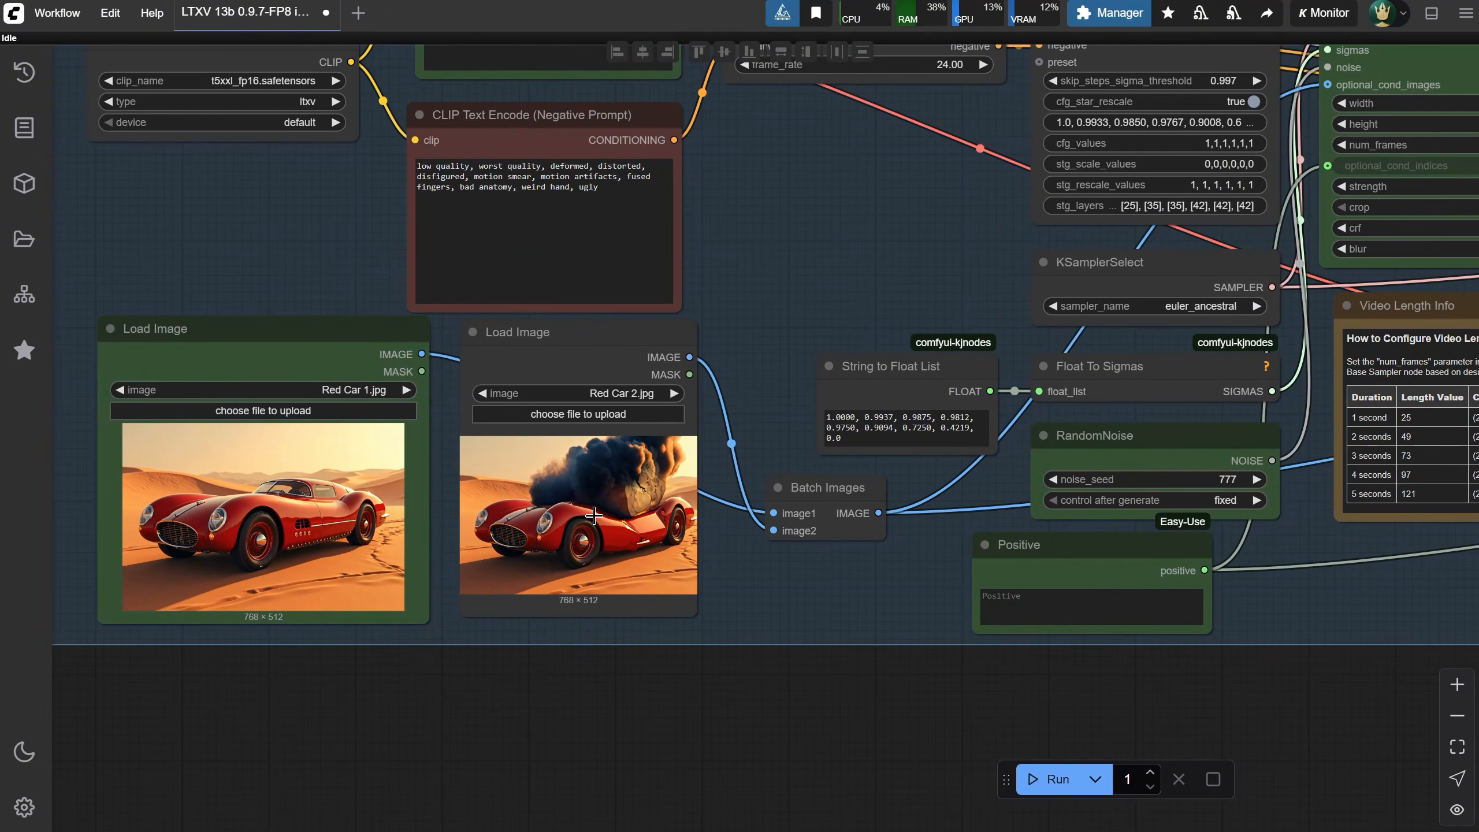
left_click_drag(803, 672, 720, 683)
left_click(944, 632)
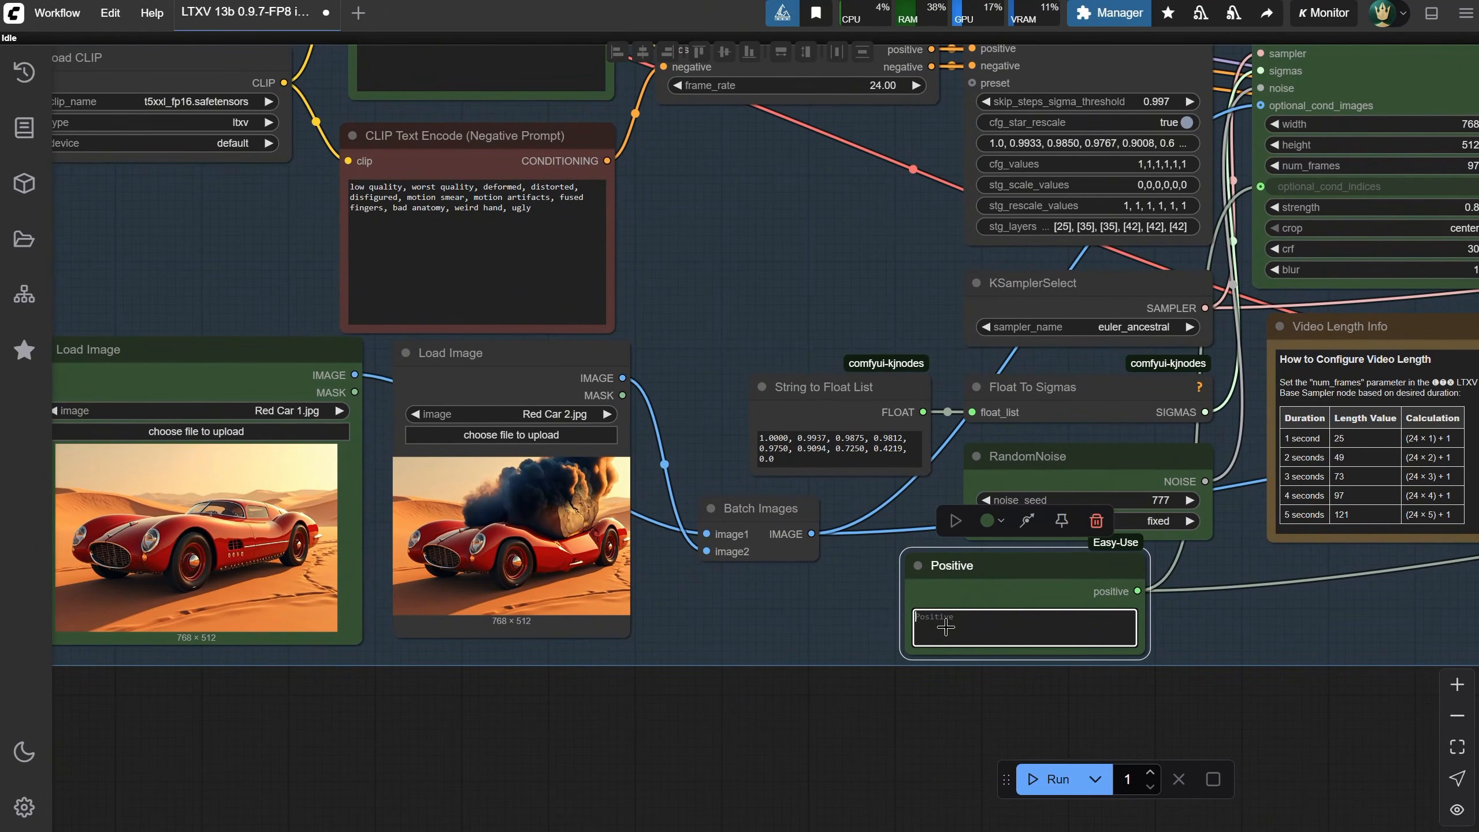
type("a")
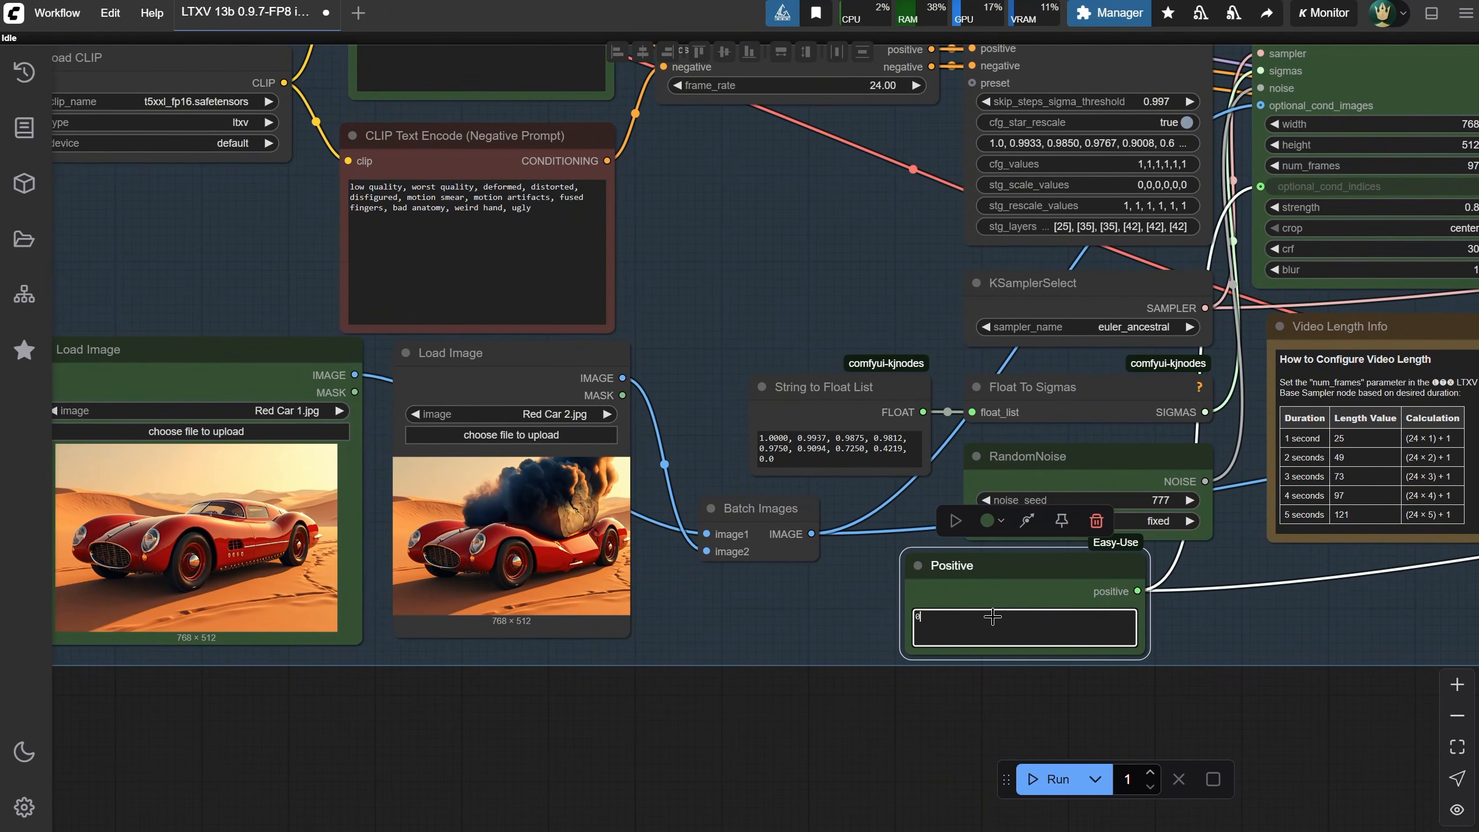
scroll(992, 617, "up", 6)
scroll(995, 631, "down", 5)
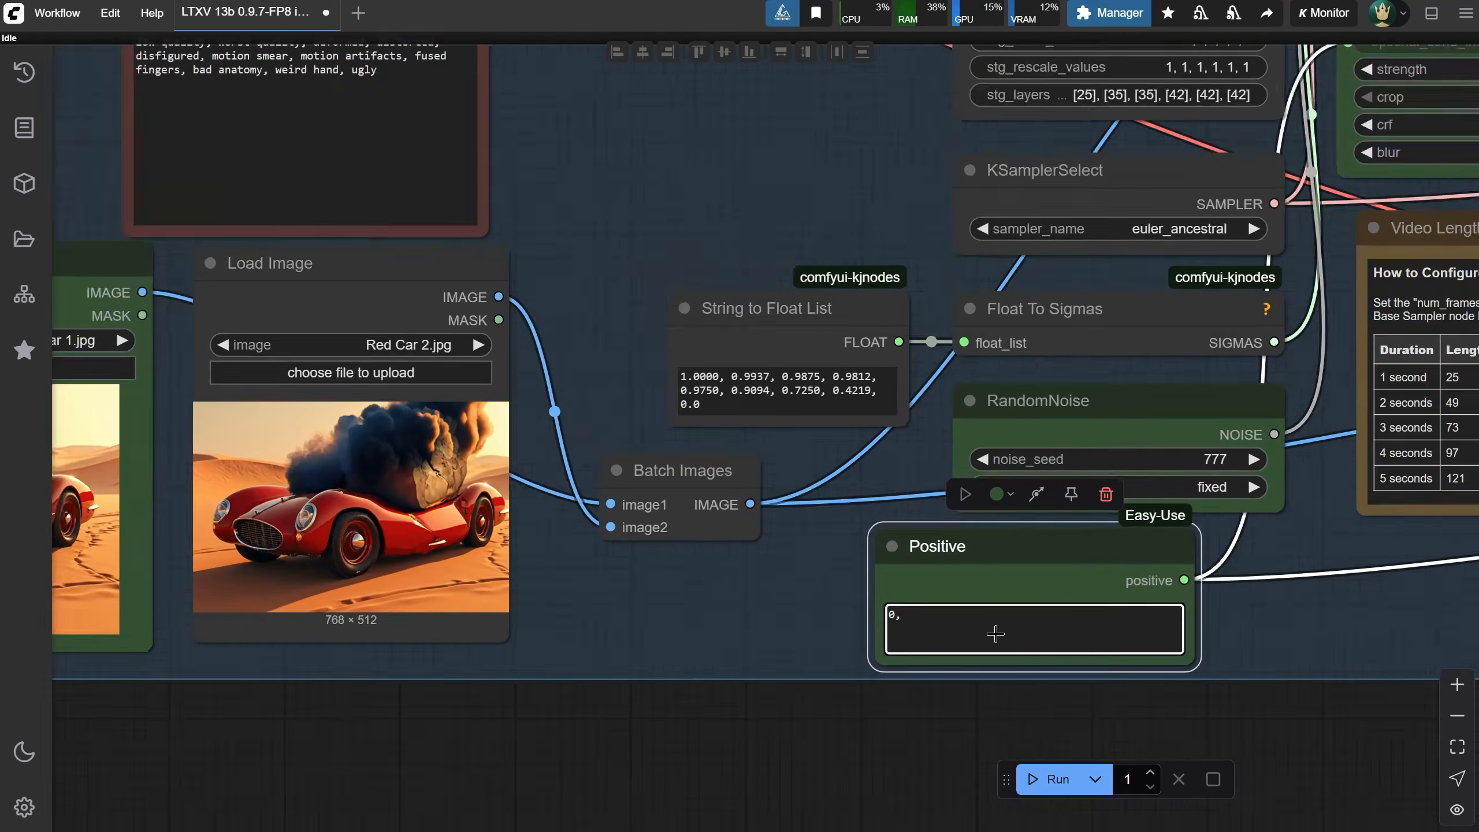
scroll(996, 634, "down", 3)
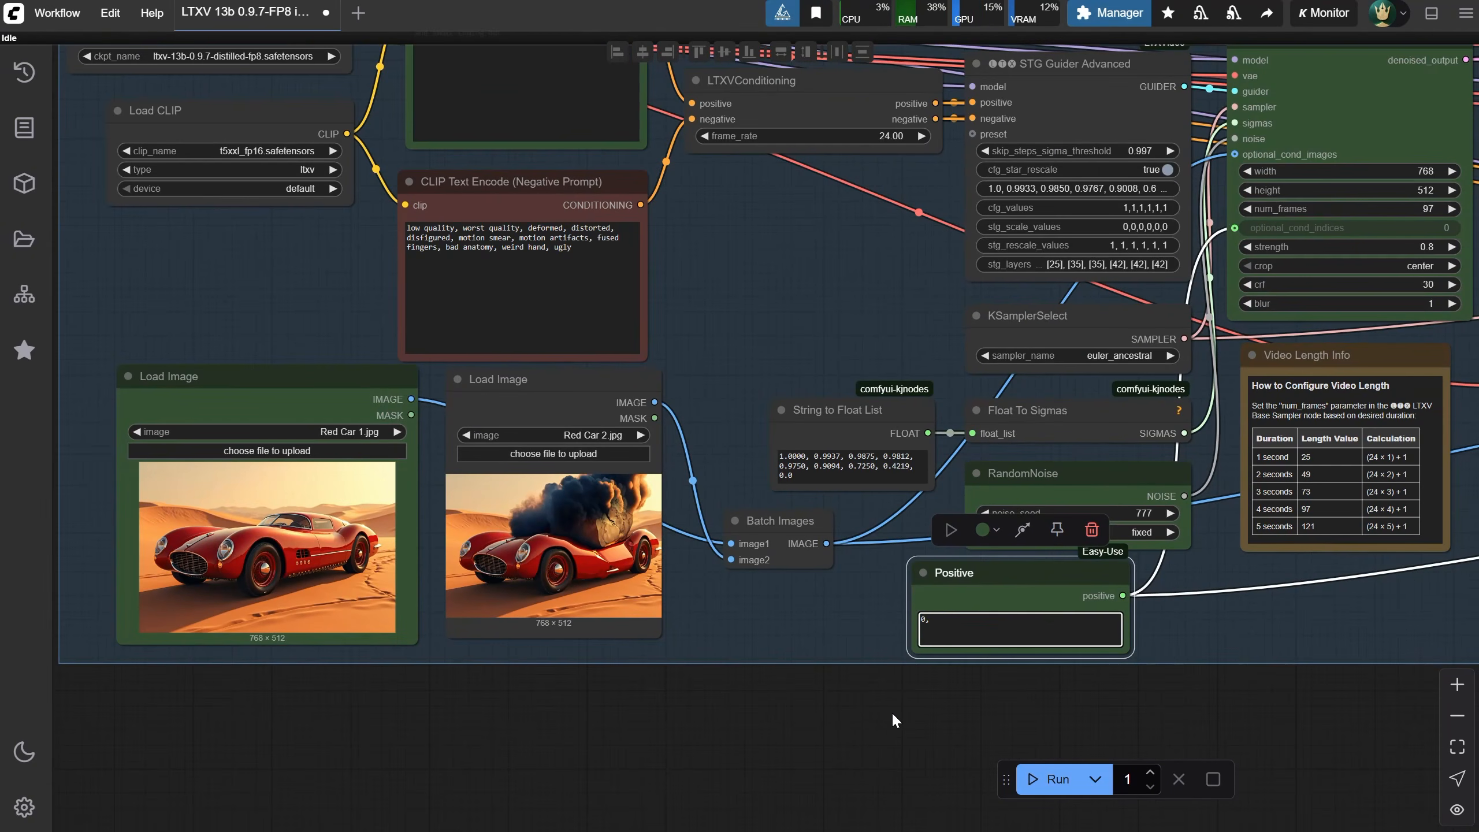
left_click_drag(894, 716, 550, 766)
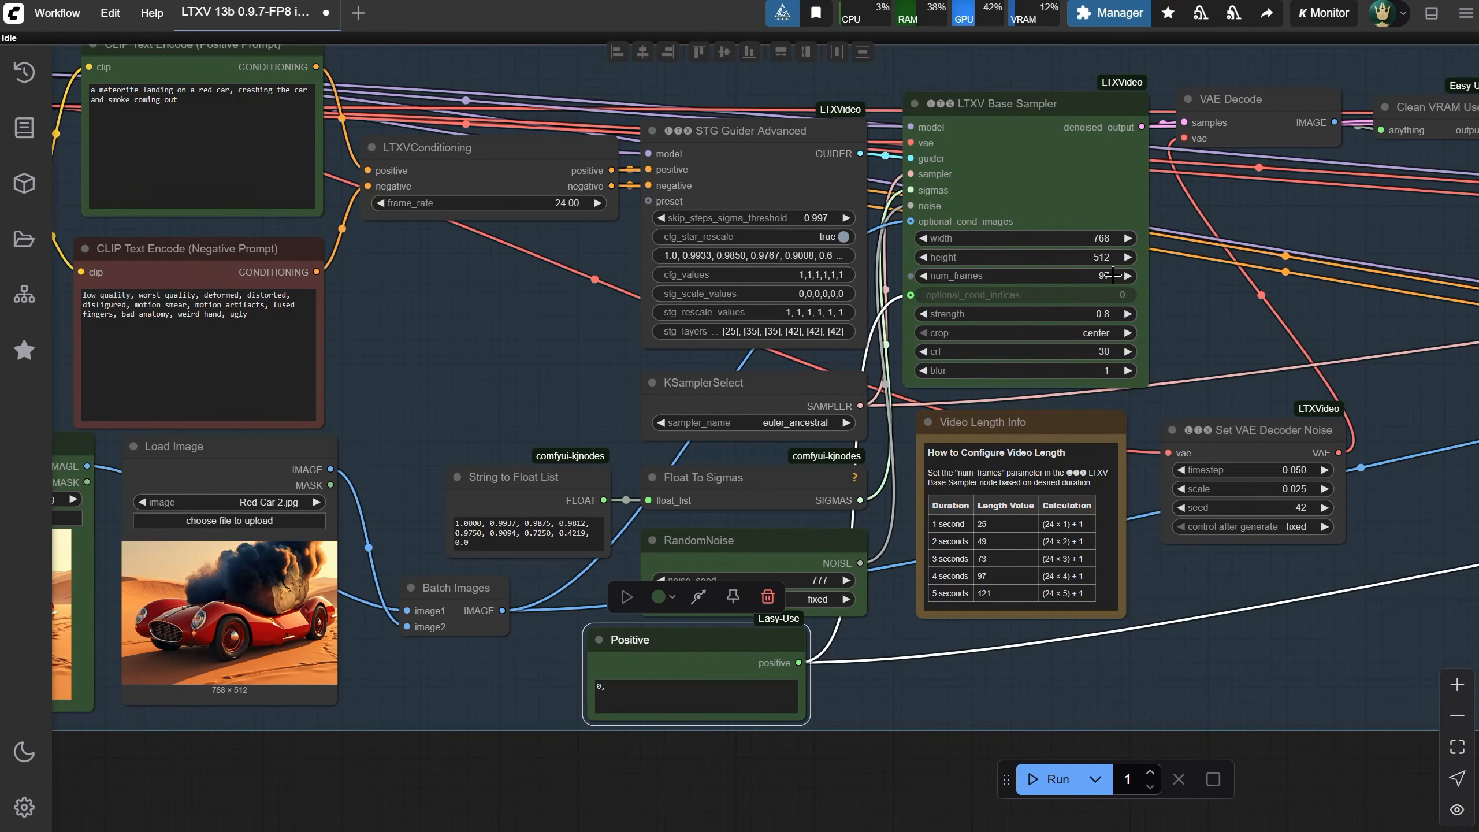
left_click(667, 699)
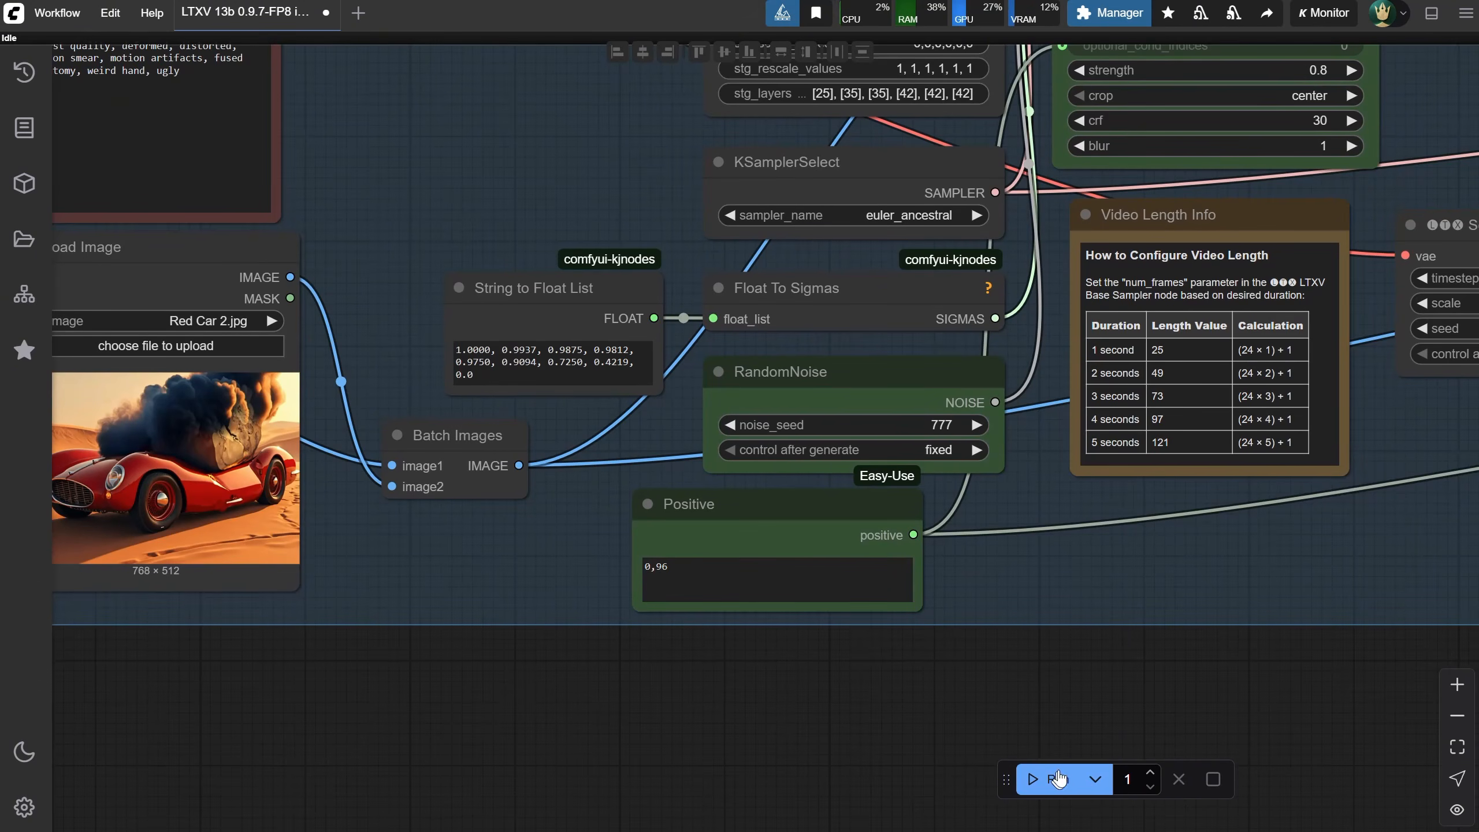
Run the workflow twice to generate the red car video
left_click(1059, 779)
scroll(837, 688, "down", 5)
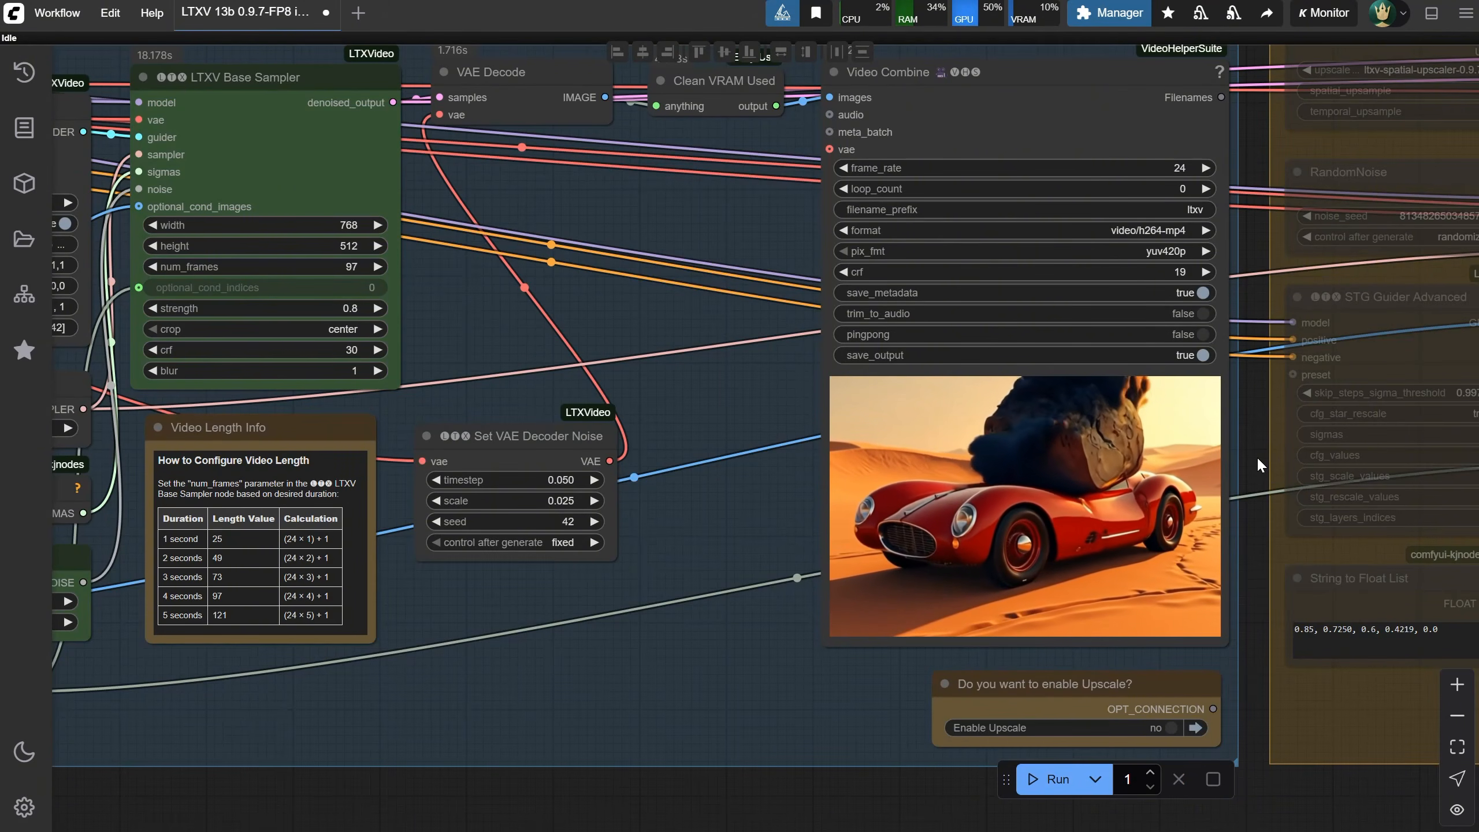
scroll(1258, 456, "down", 3)
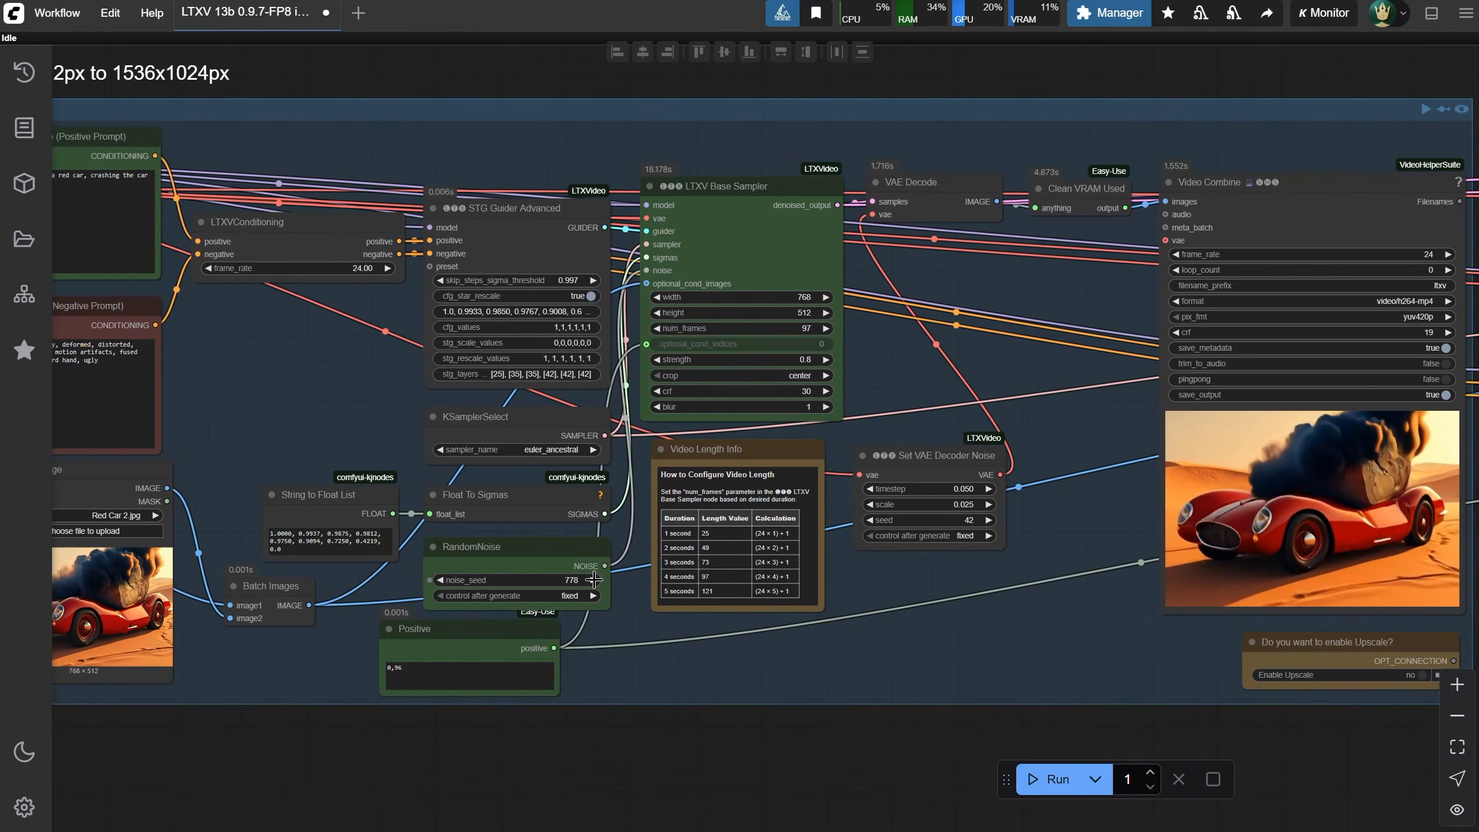
left_click(1043, 779)
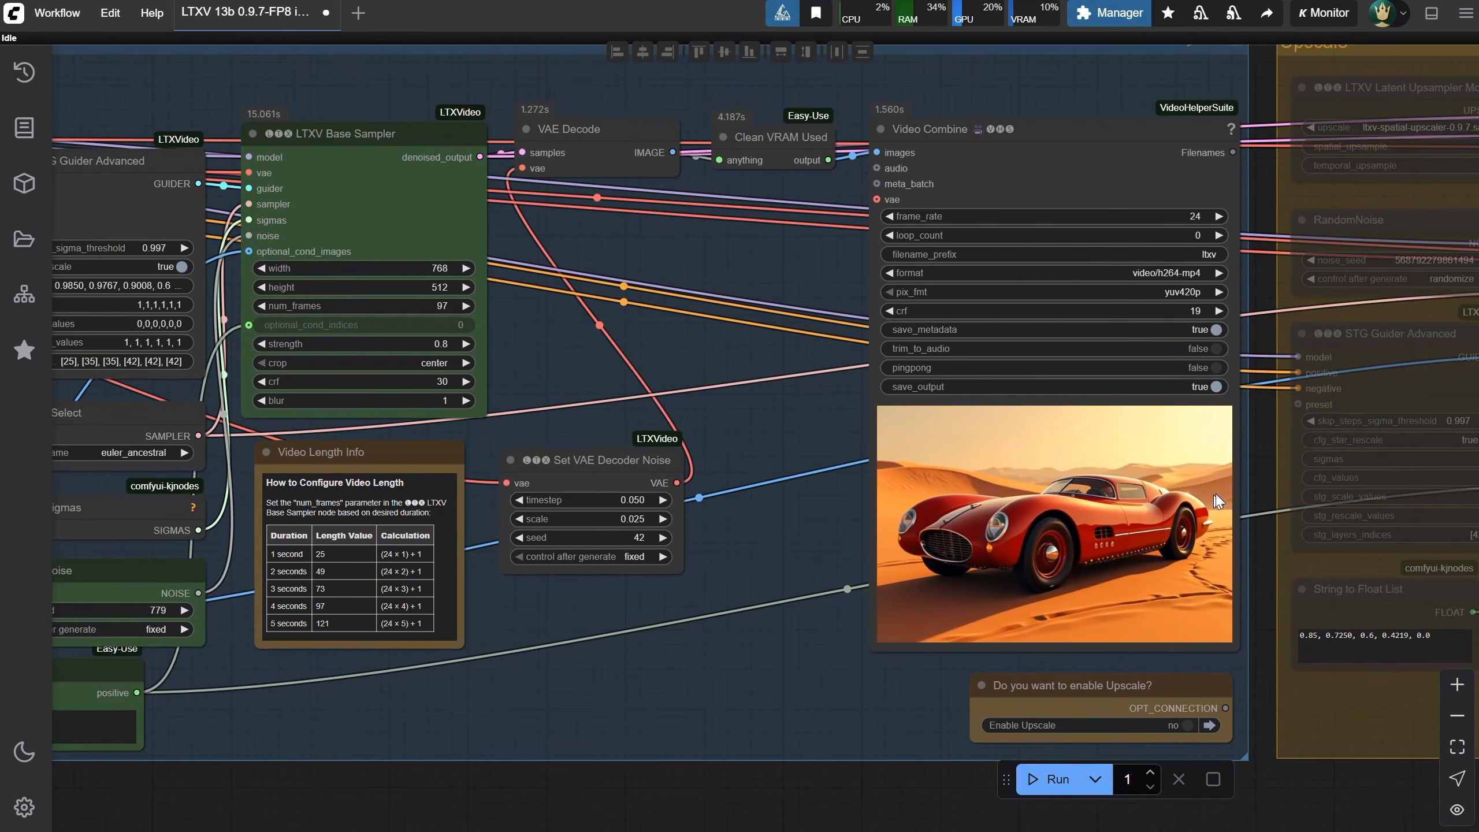
Turn Enable Upscale on and run the workflow to produce the upscaled video
scroll(1217, 541, "down", 2)
left_click(1191, 696)
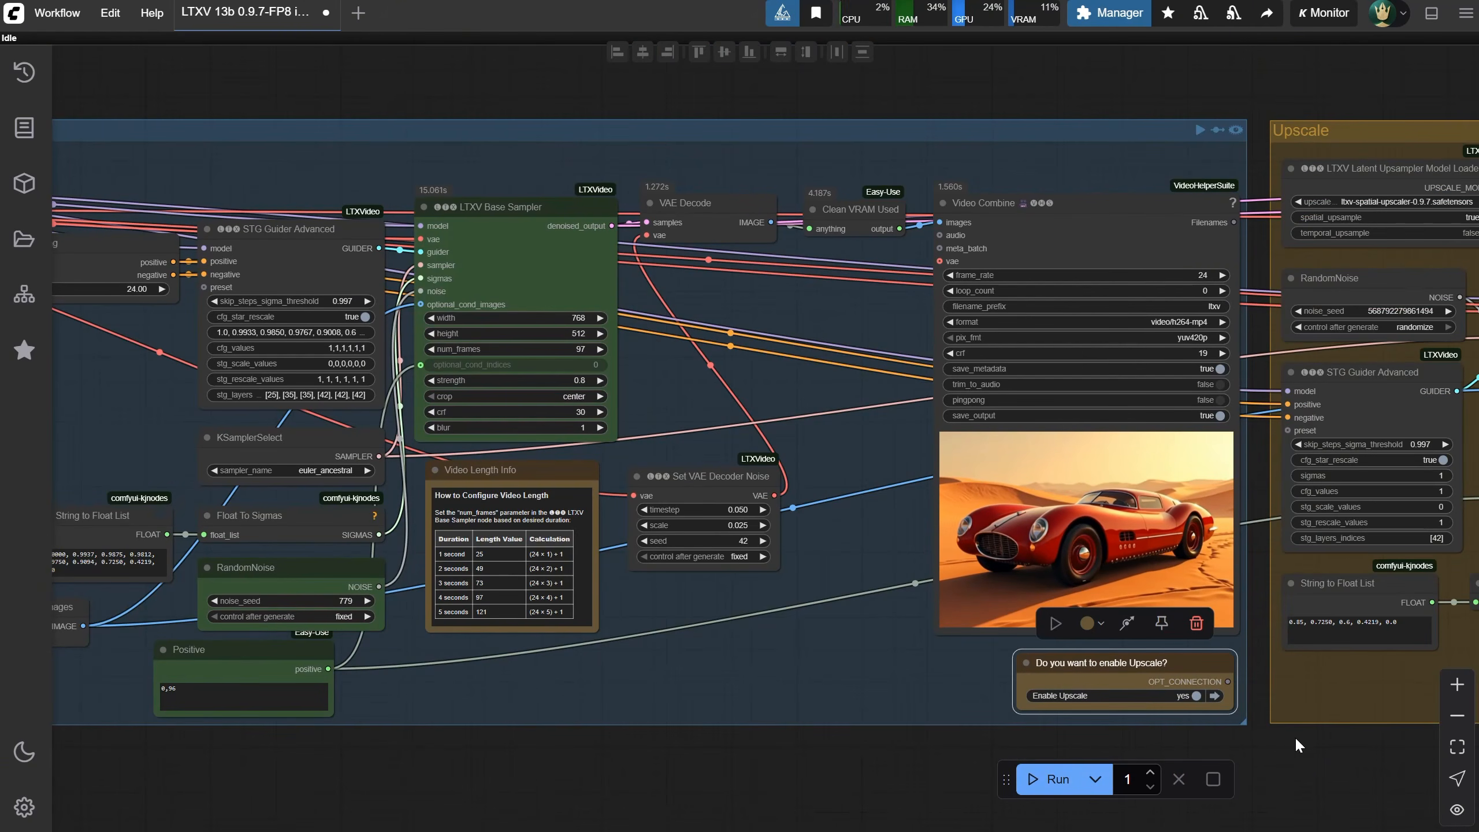
left_click_drag(1298, 746, 432, 716)
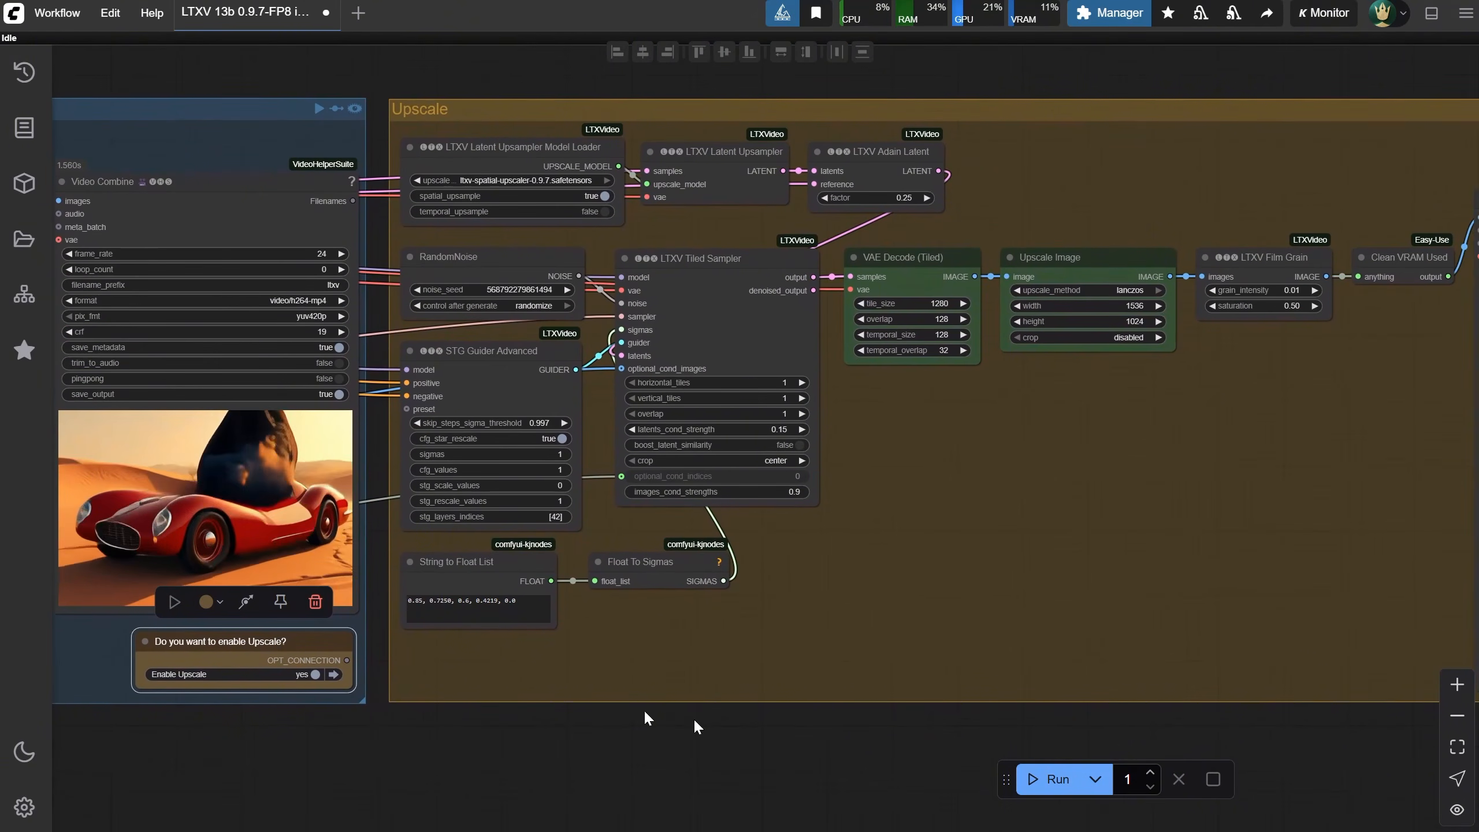
left_click(1035, 779)
left_click_drag(1214, 721, 693, 720)
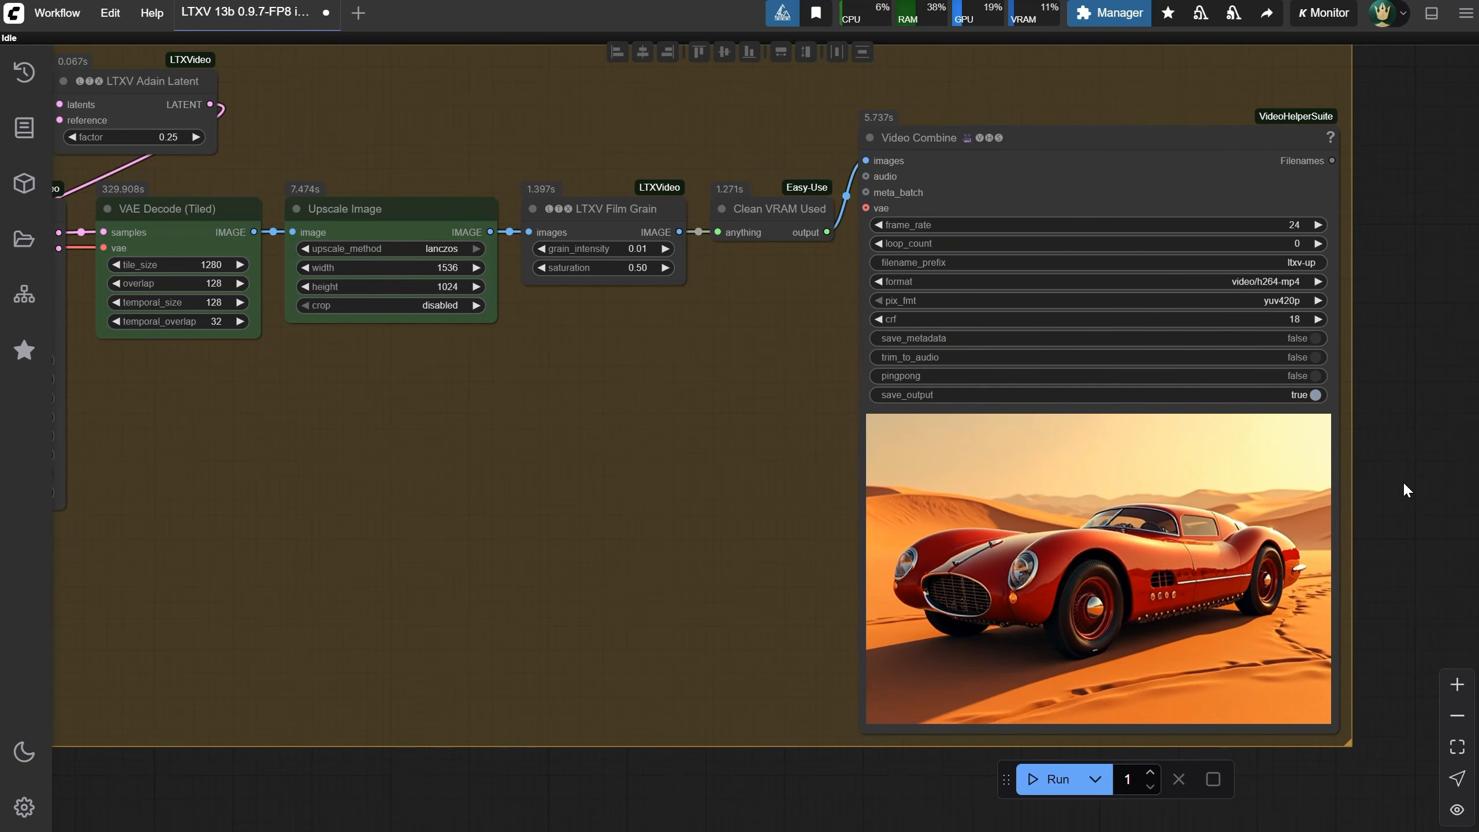
Open the LTXV 13b i2v Landscape 928x512px to 1920x1080px workflow in a new tab
left_click(57, 13)
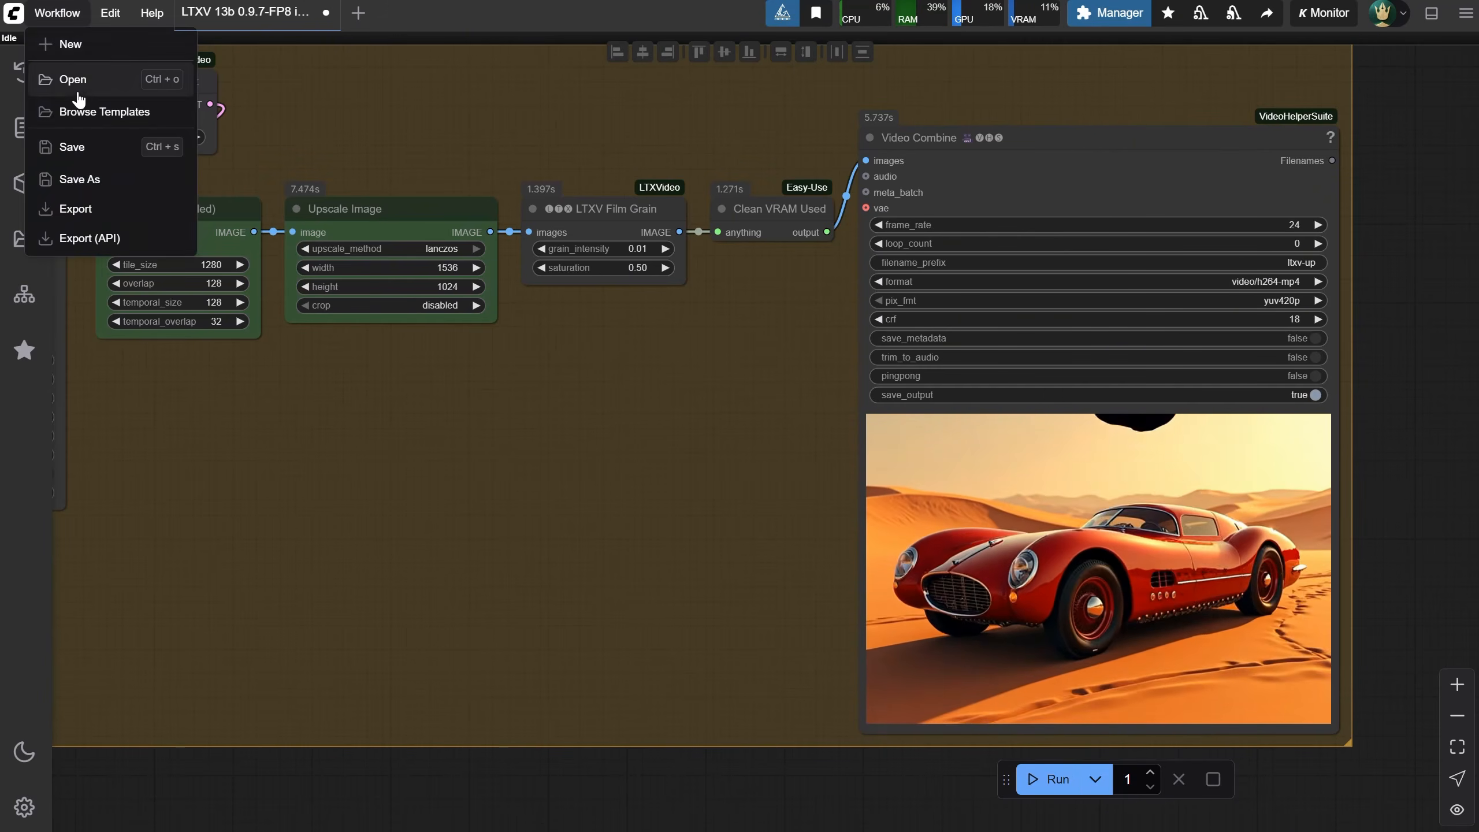
left_click(80, 92)
double_click(728, 181)
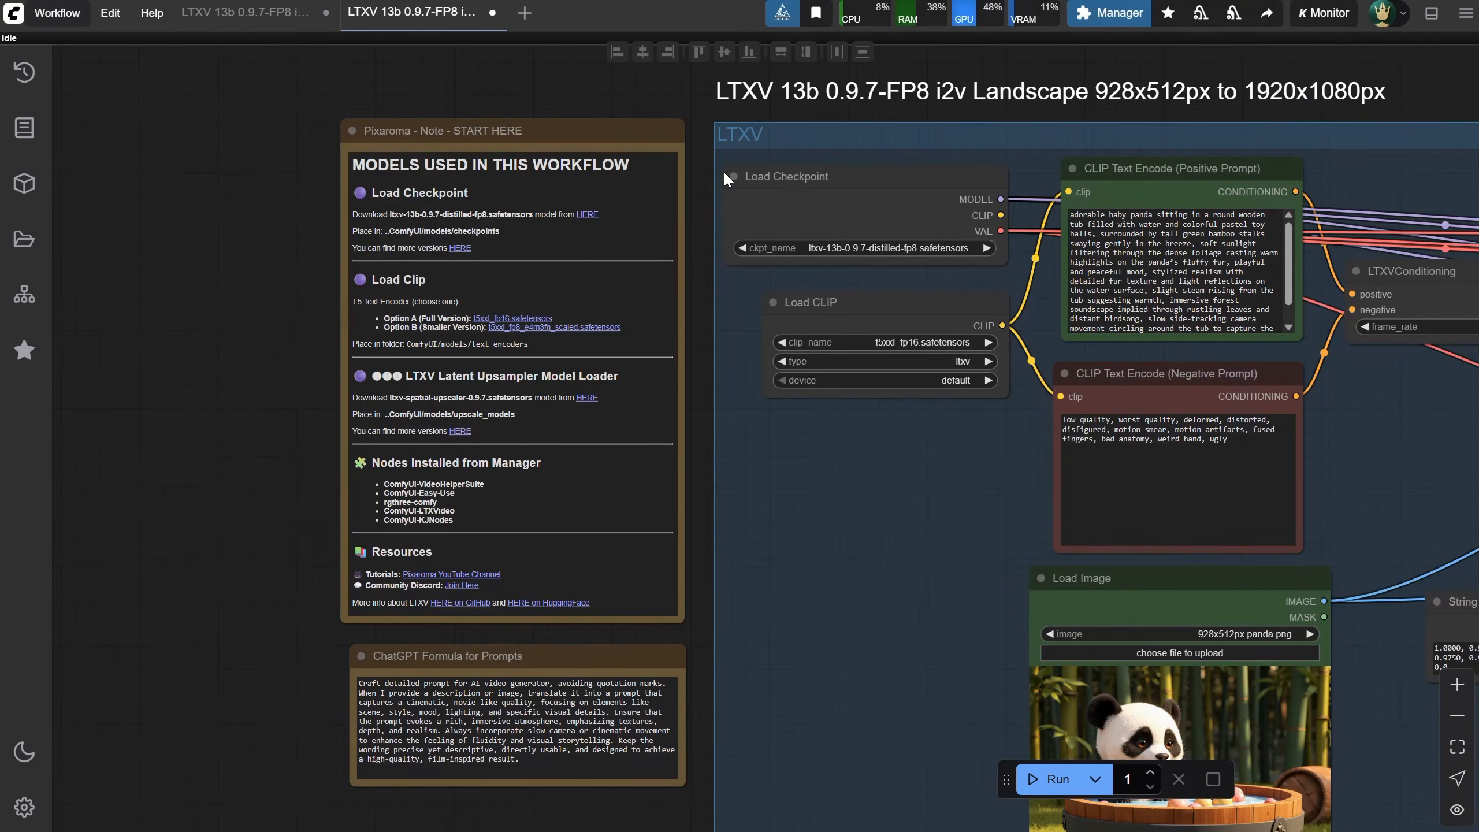
Set the LTXV Base Sampler's width to 1024
left_click_drag(1047, 90, 482, 141)
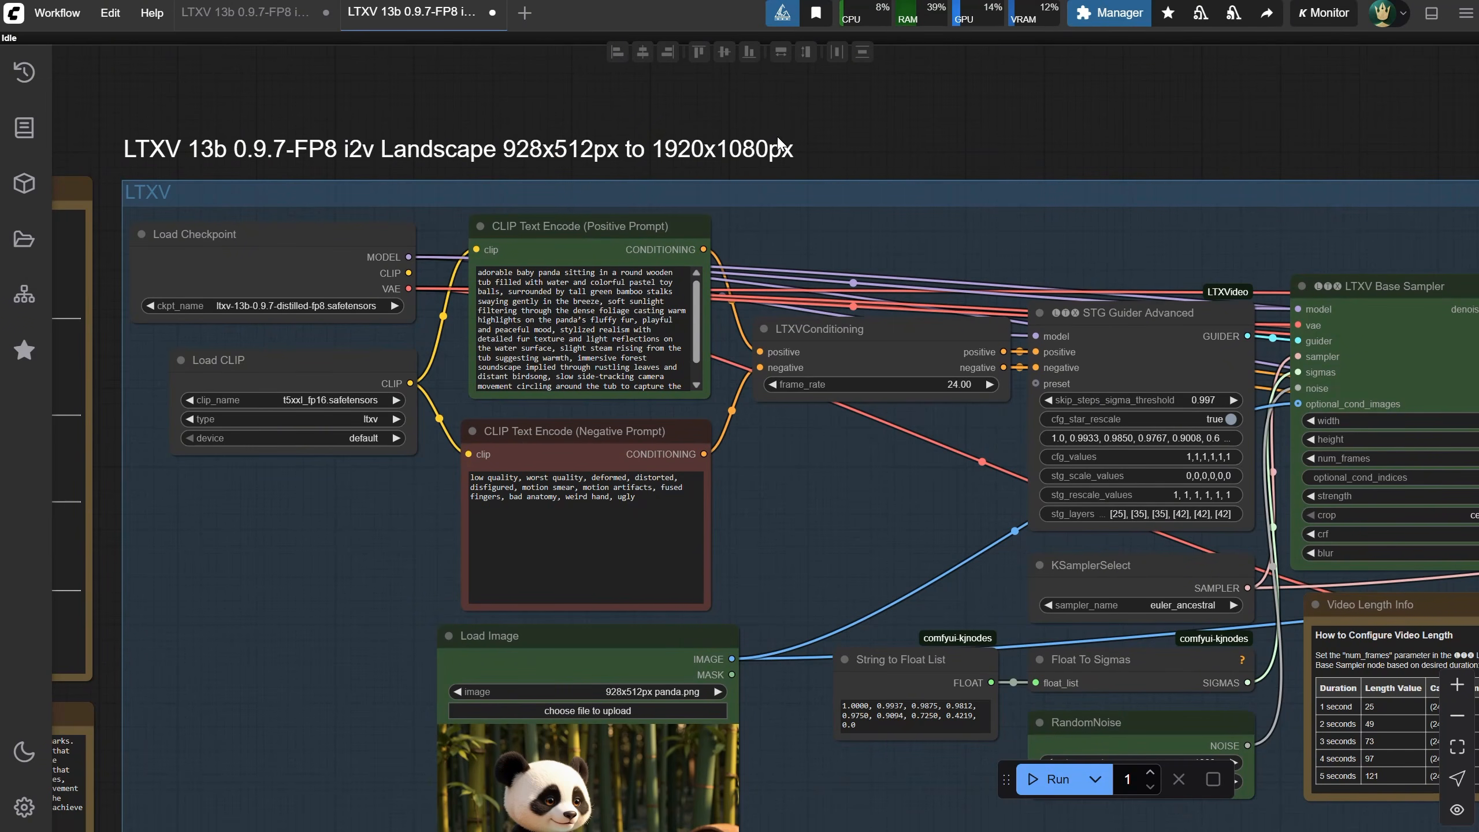
scroll(906, 541, "up", 2)
left_click_drag(915, 518, 213, 410)
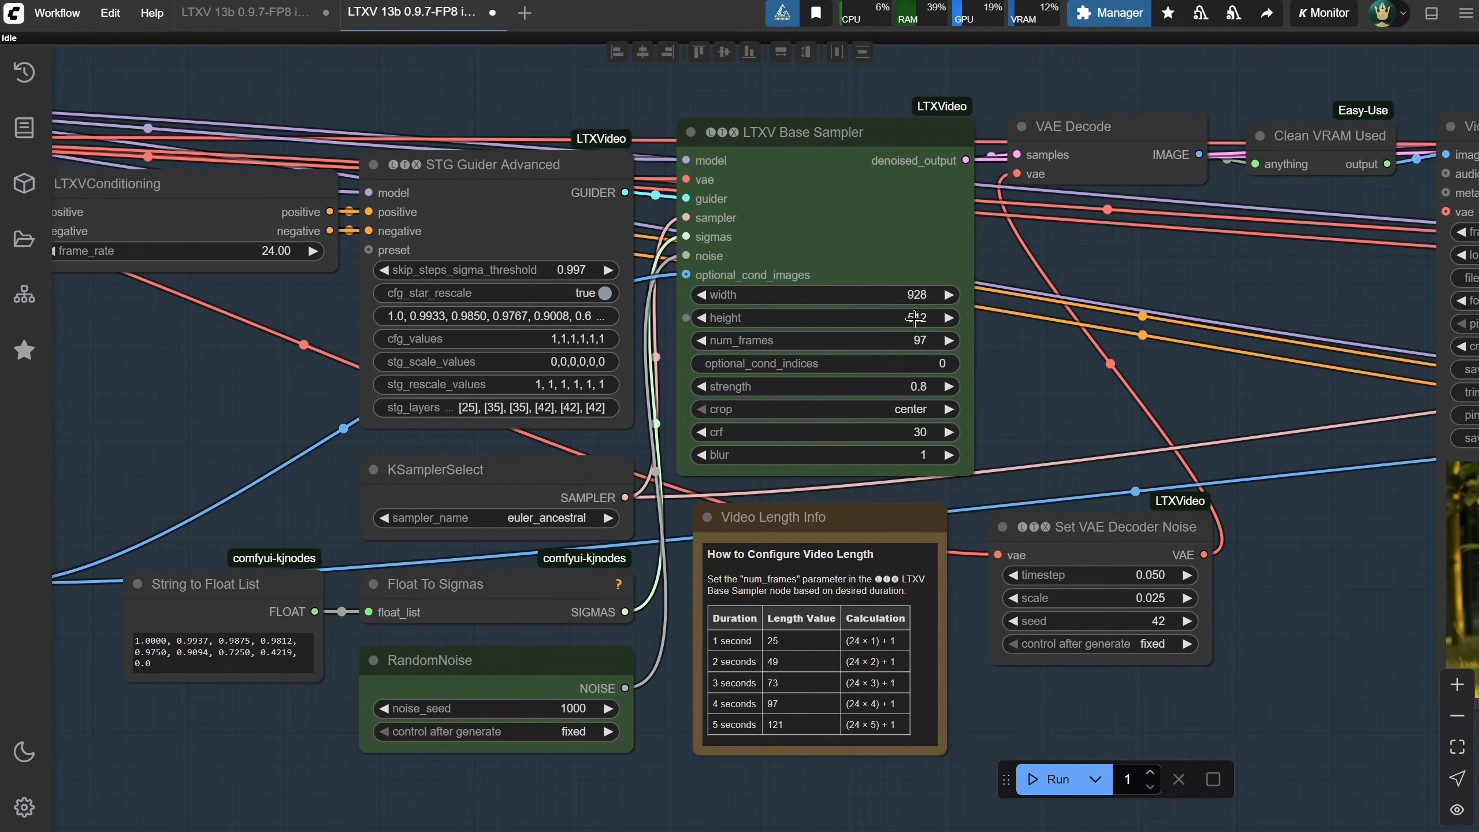
left_click(907, 295)
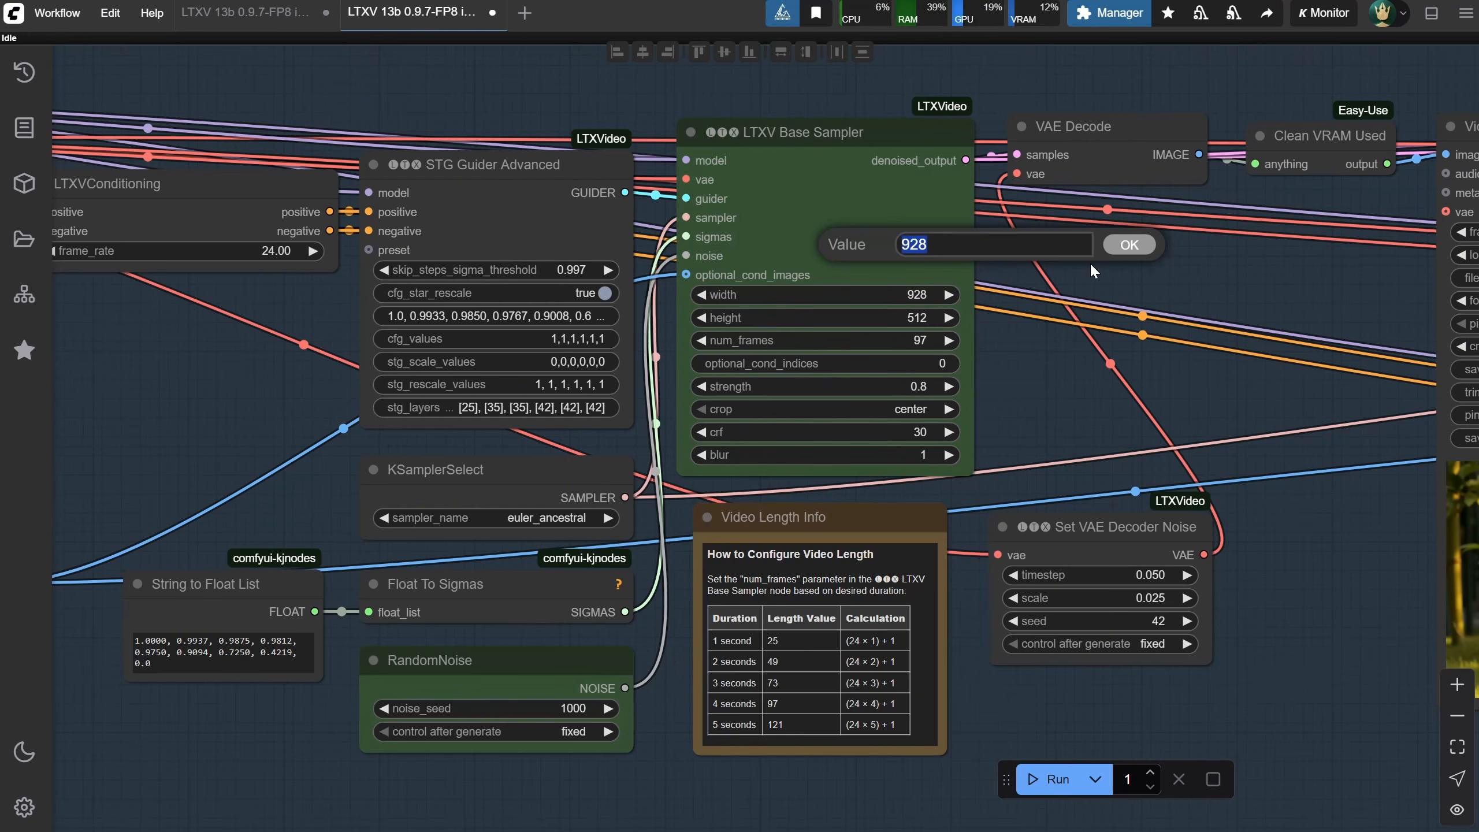
type("1024")
key("Return")
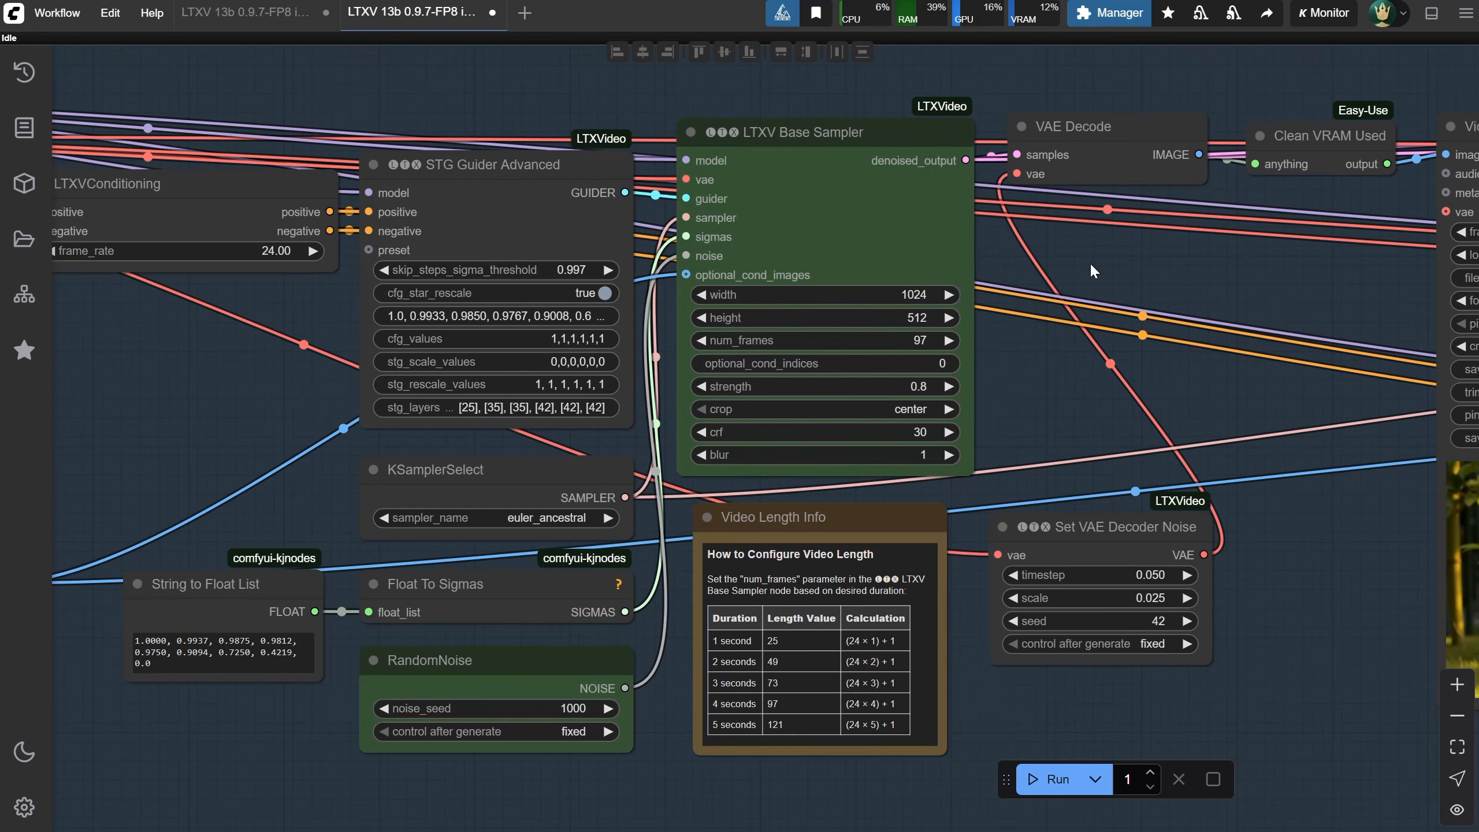
Try setting the LTXV Base Sampler's height to 576, then undo the change
left_click(906, 318)
type("576")
key("Return")
key("ctrl+z")
Copy the full text of the ChatGPT Formula for Prompts note
scroll(1009, 331, "down", 3)
left_click_drag(1009, 331, 1456, 267)
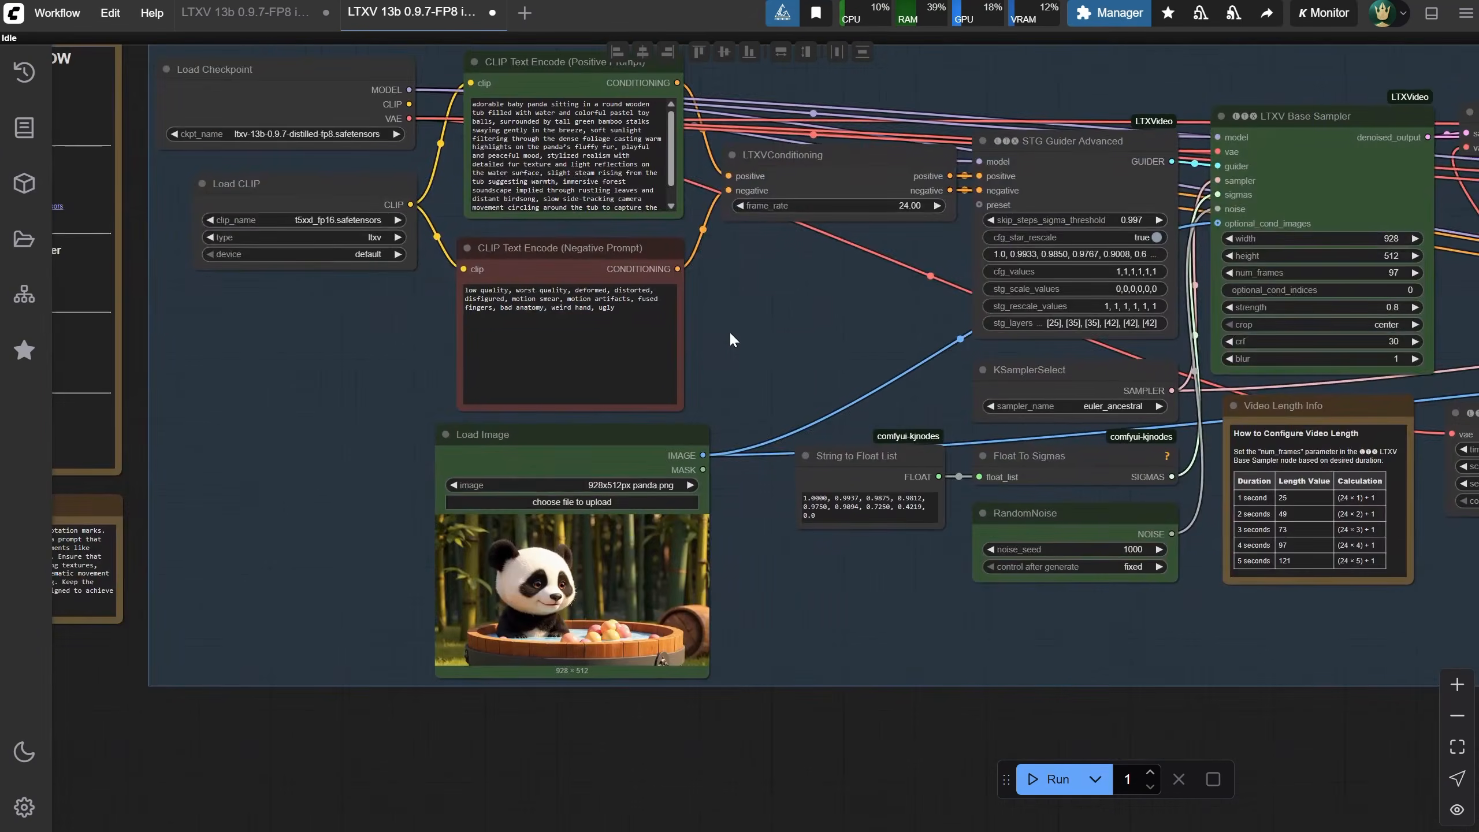
scroll(697, 395, "up", 5)
left_click_drag(697, 396, 771, 241)
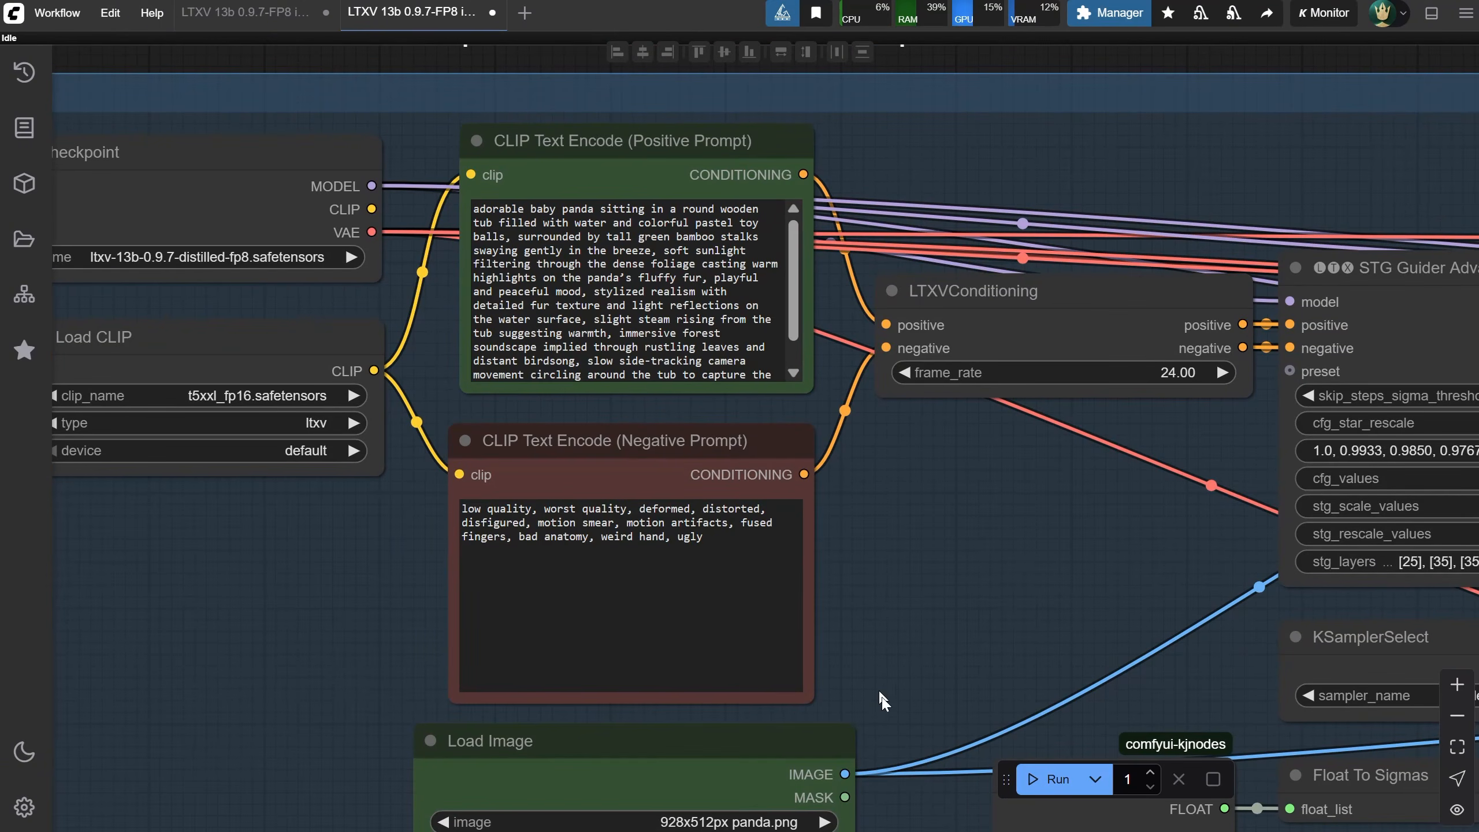
left_click_drag(867, 644, 991, 234)
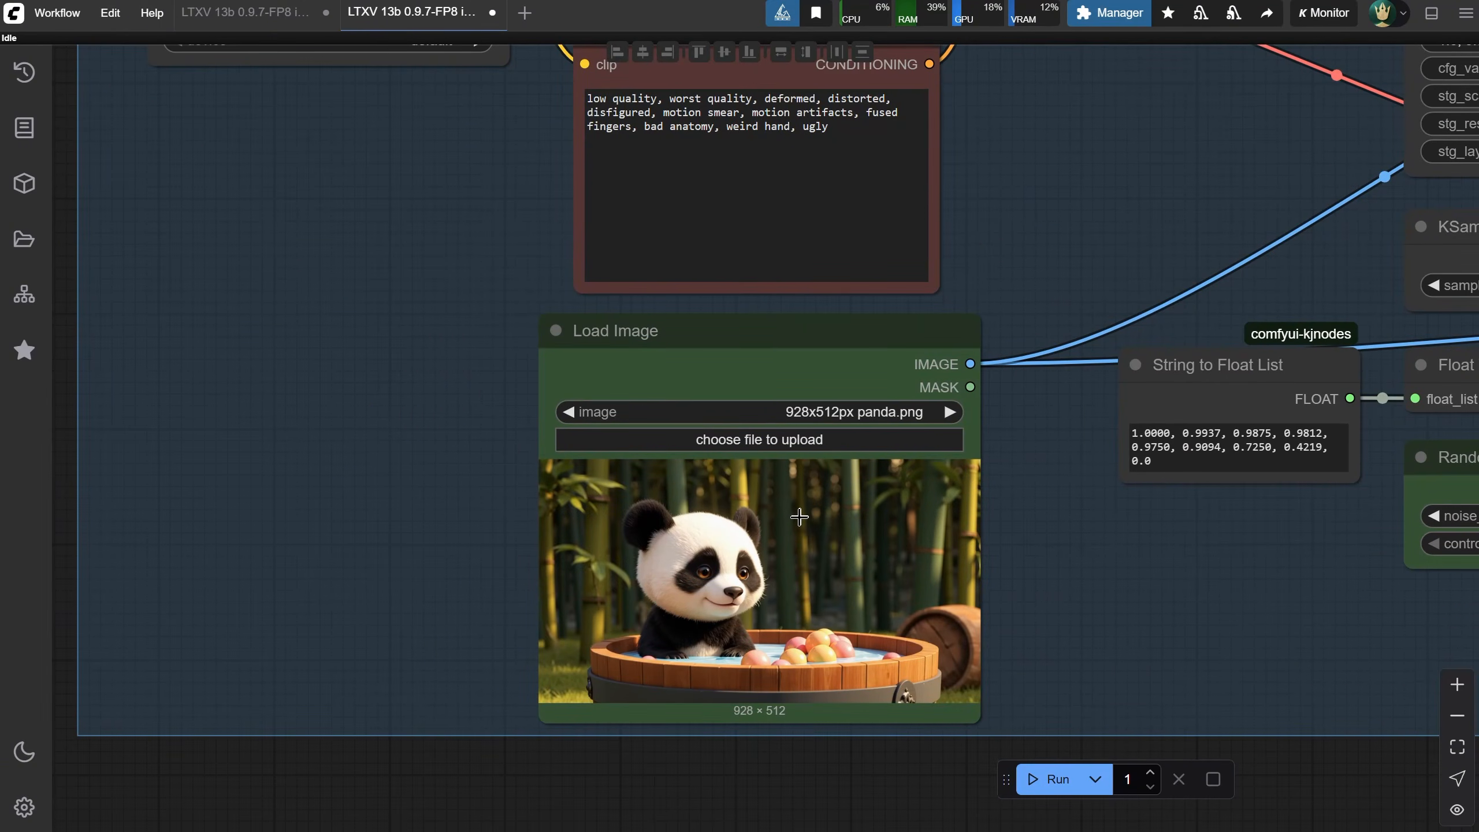
scroll(800, 516, "down", 1)
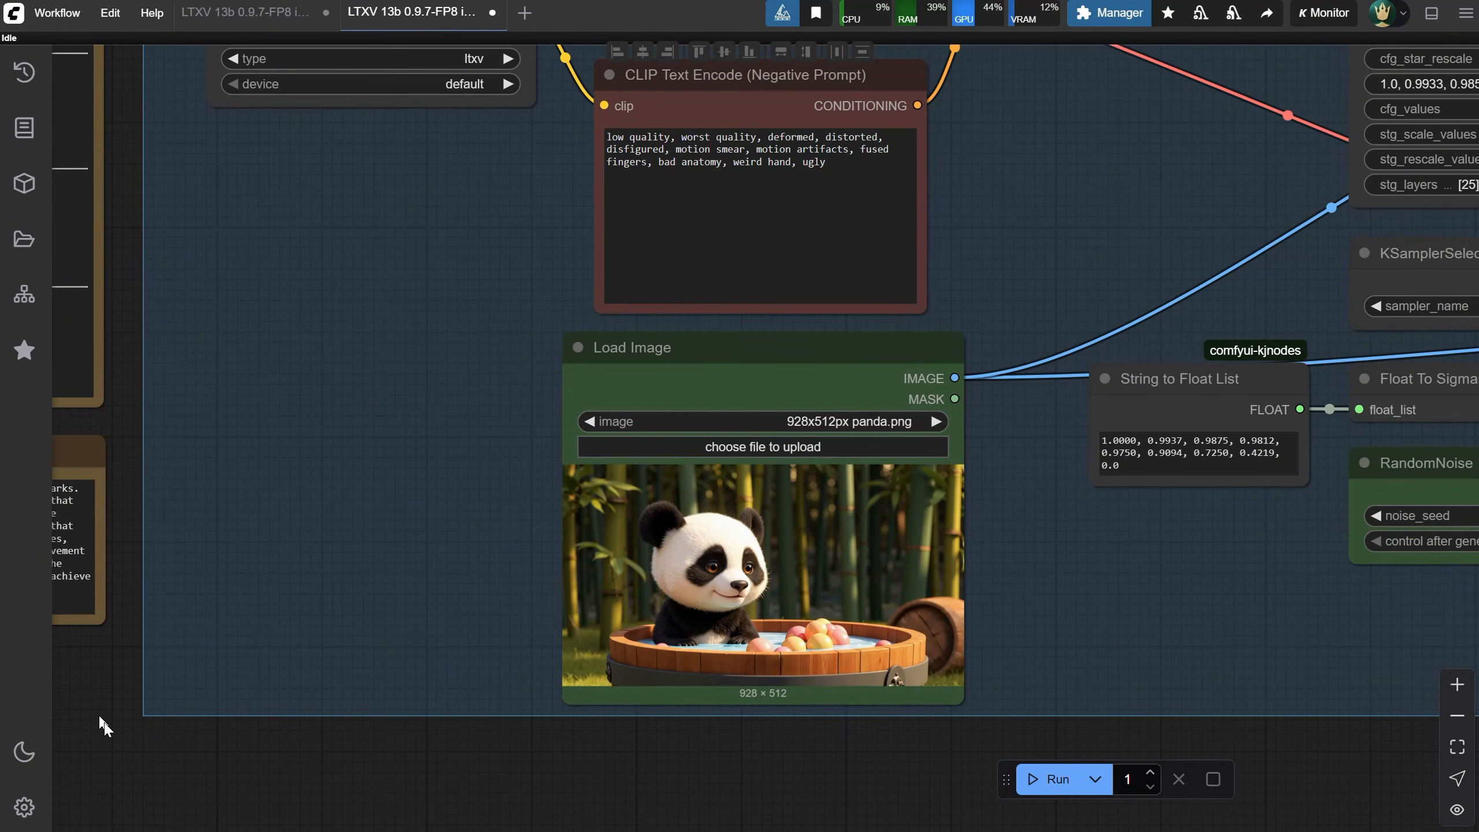
left_click_drag(104, 725, 661, 722)
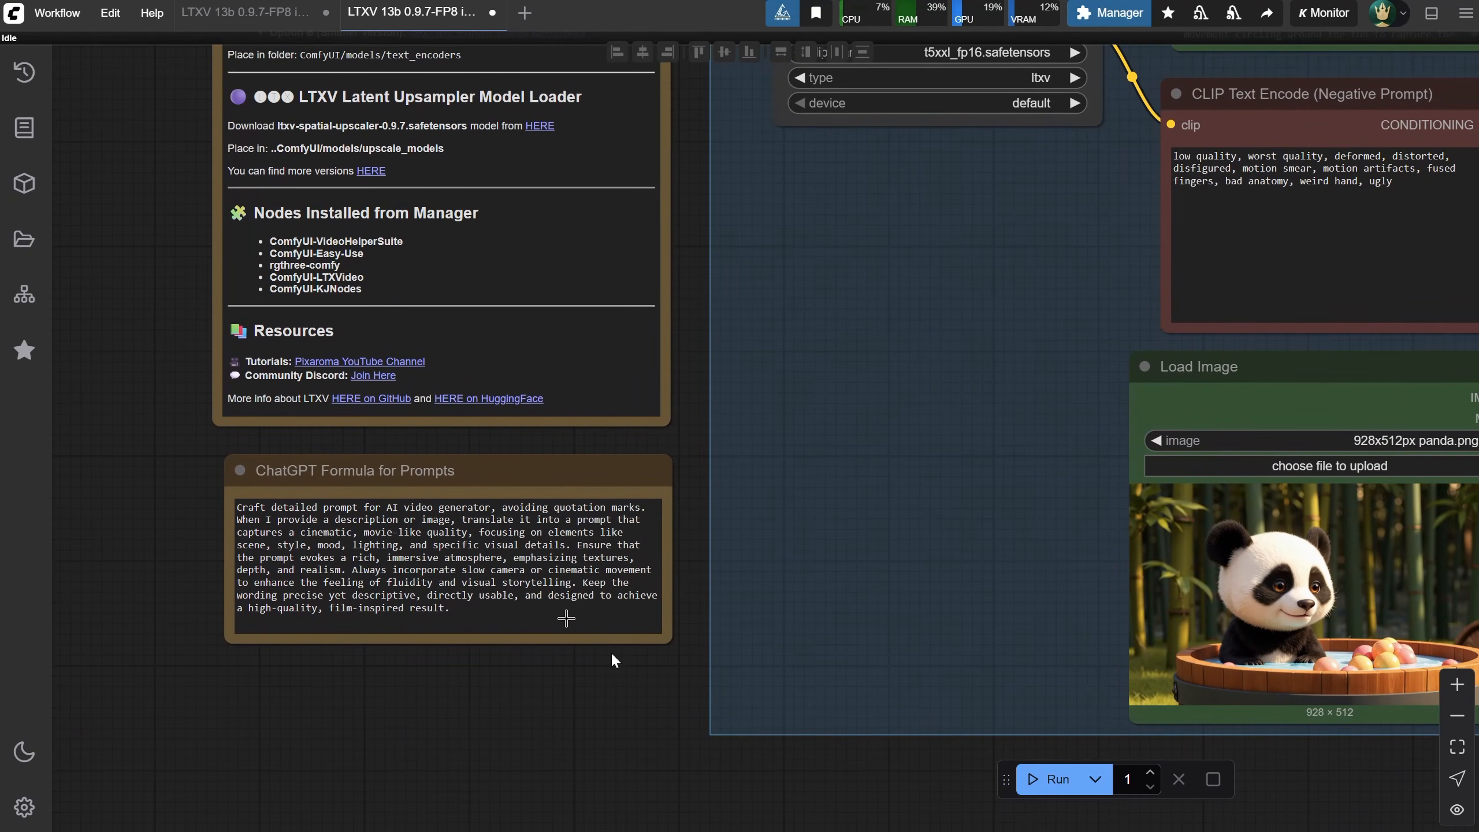
left_click_drag(579, 618, 173, 509)
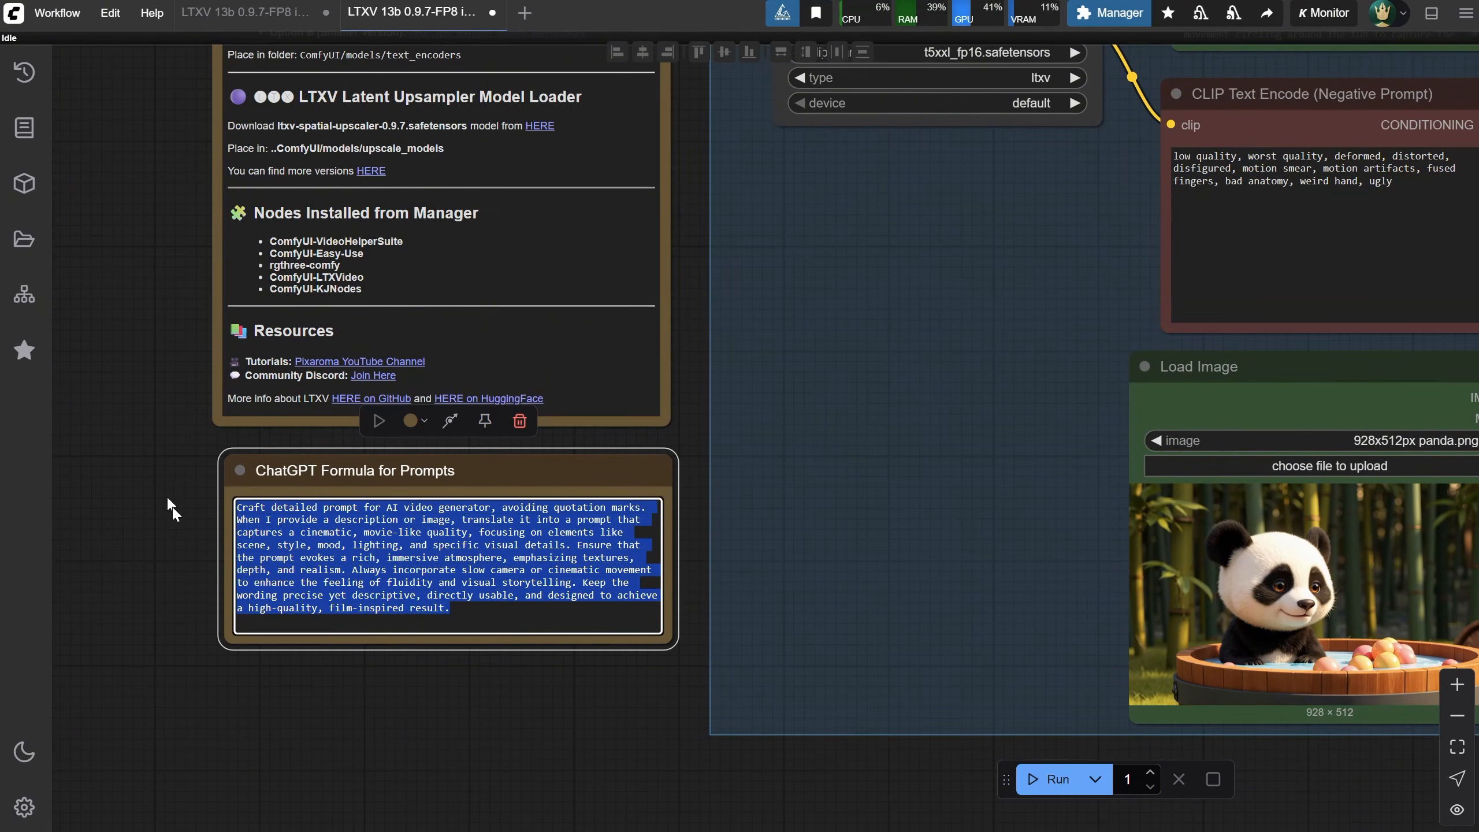
right_click(352, 525)
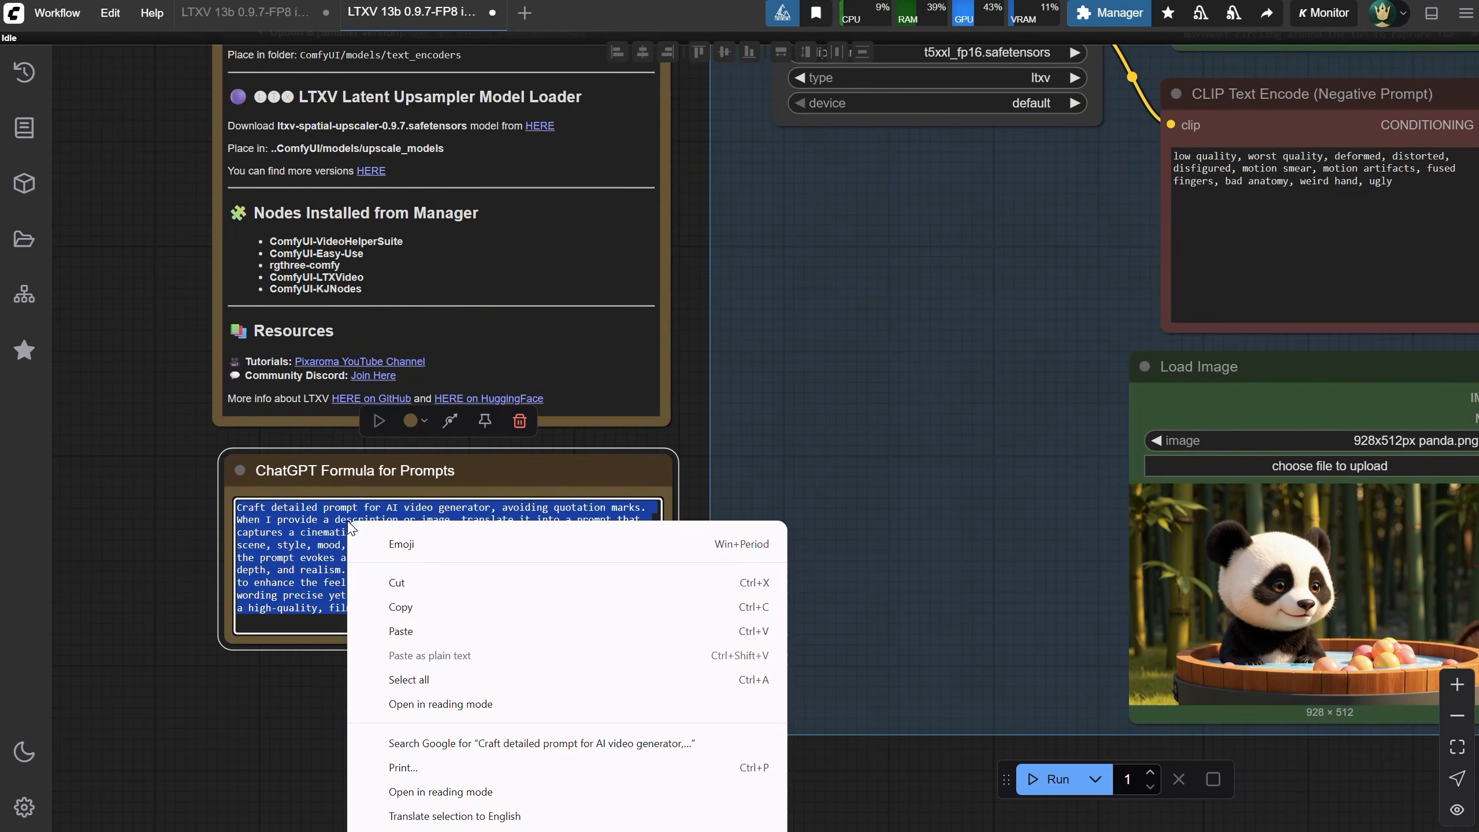
left_click(415, 609)
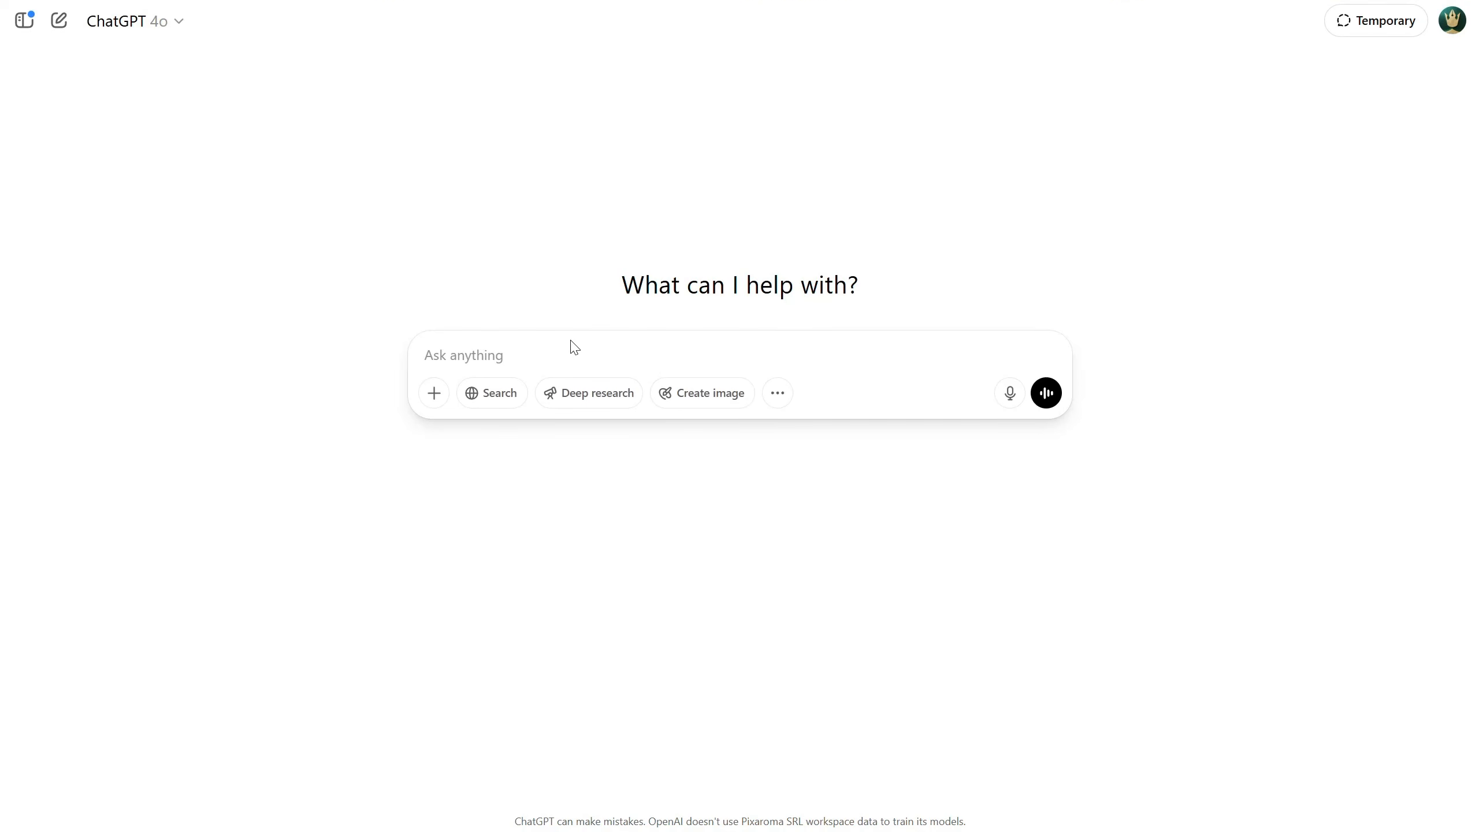
Switch to ChatGPT and send the copied prompt formula as a new message
key("ctrl+v")
key("Return")
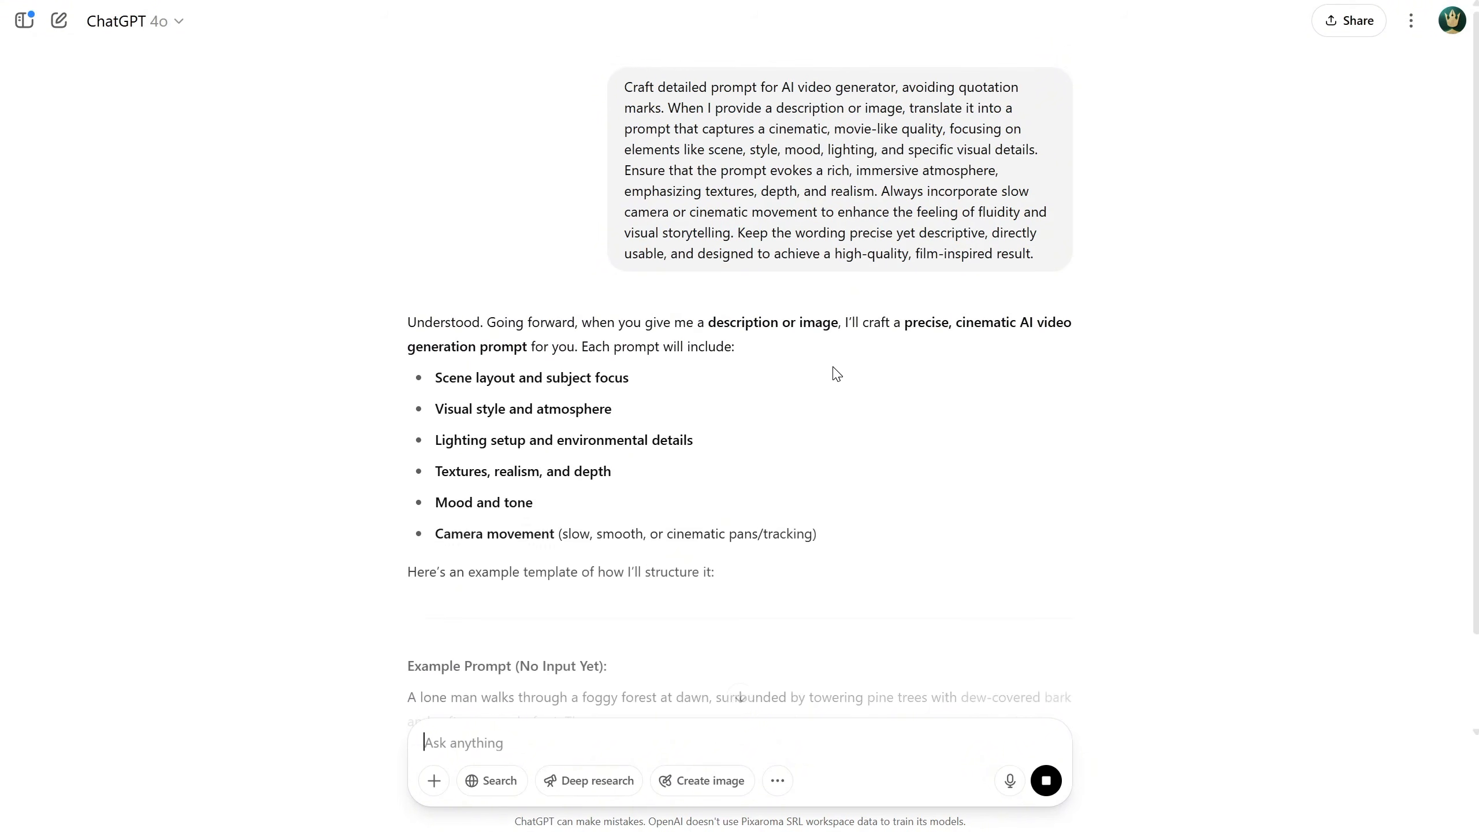
scroll(839, 373, "down", 5)
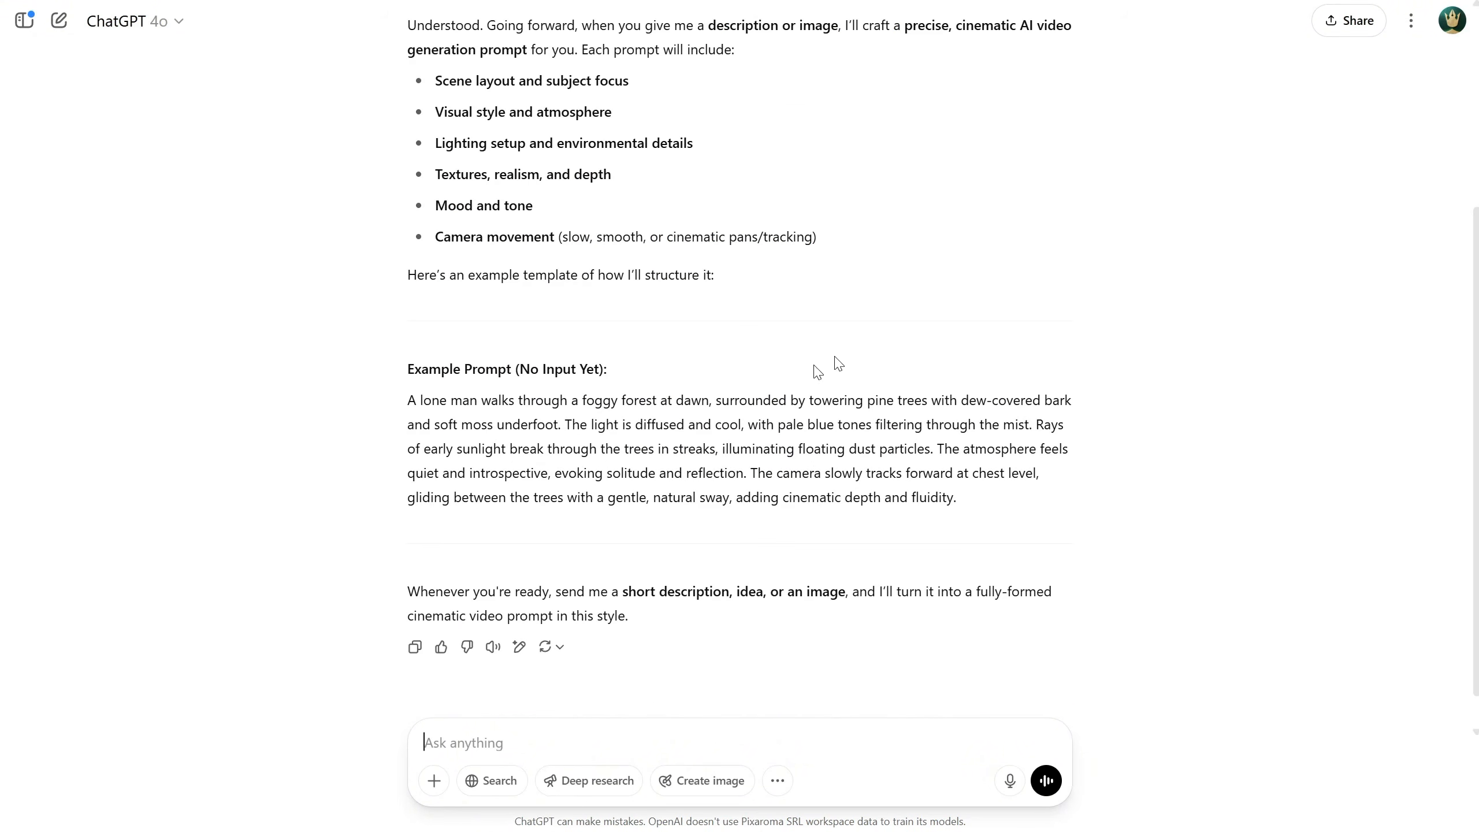
Attach the panda image to the chat and send it
left_click(434, 780)
left_click(482, 741)
double_click(259, 190)
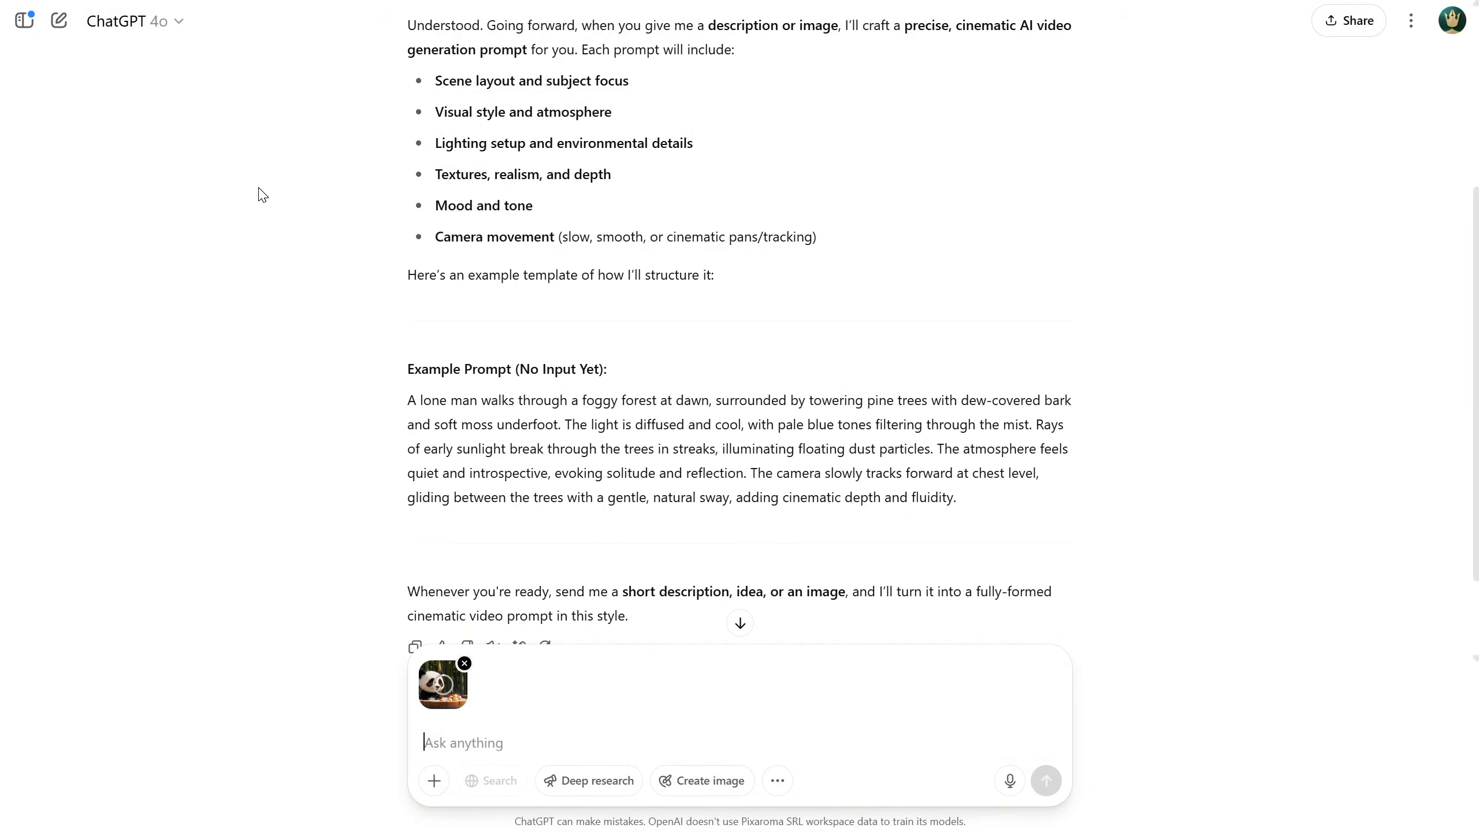
key("Return")
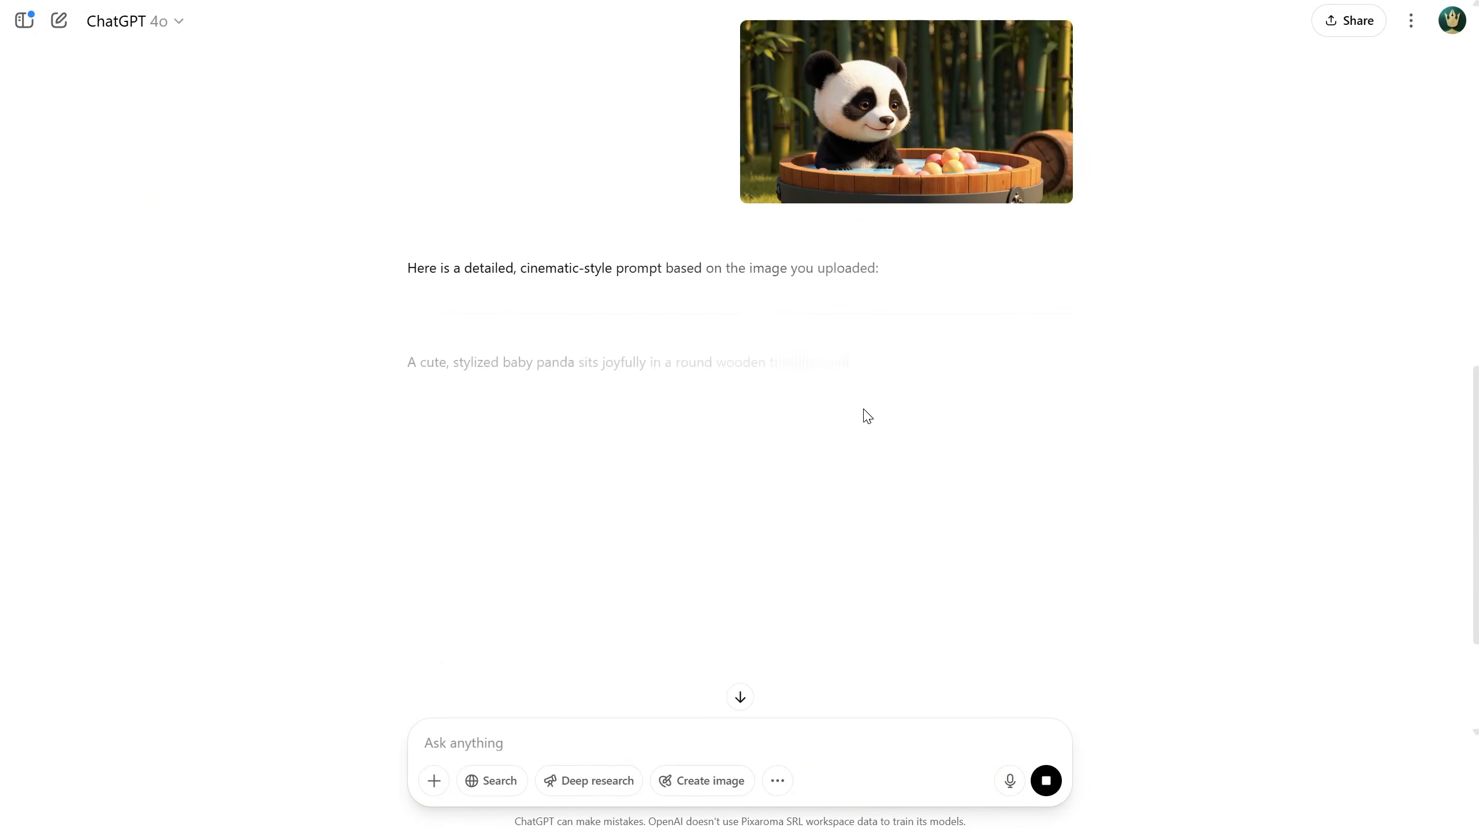
Ask for a static tripod camera with the panda looking at the camera and playing with the balls
scroll(942, 349, "down", 1)
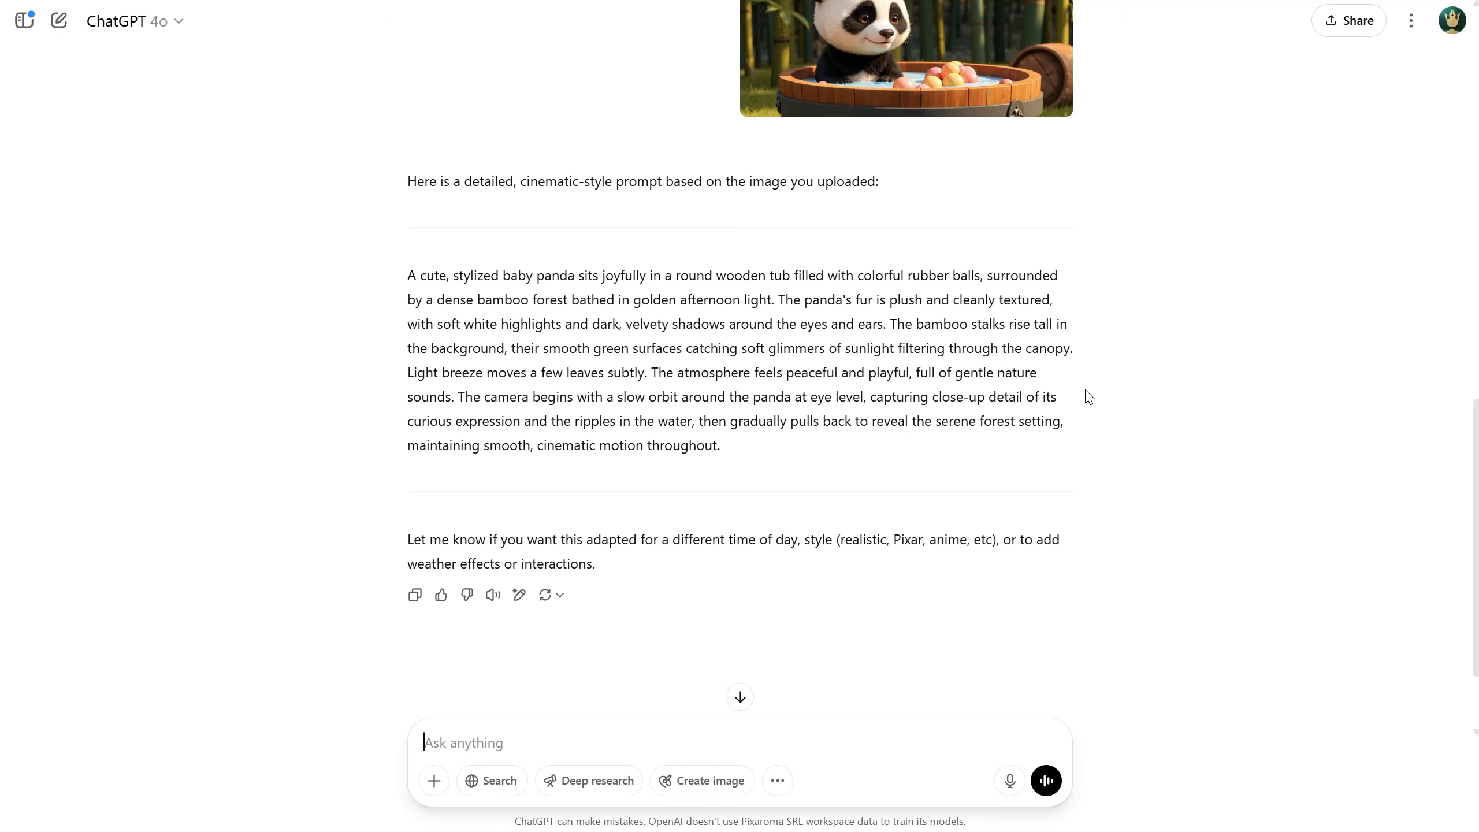
type("i want camera on tripod, the panda look at camera, and play with the balls")
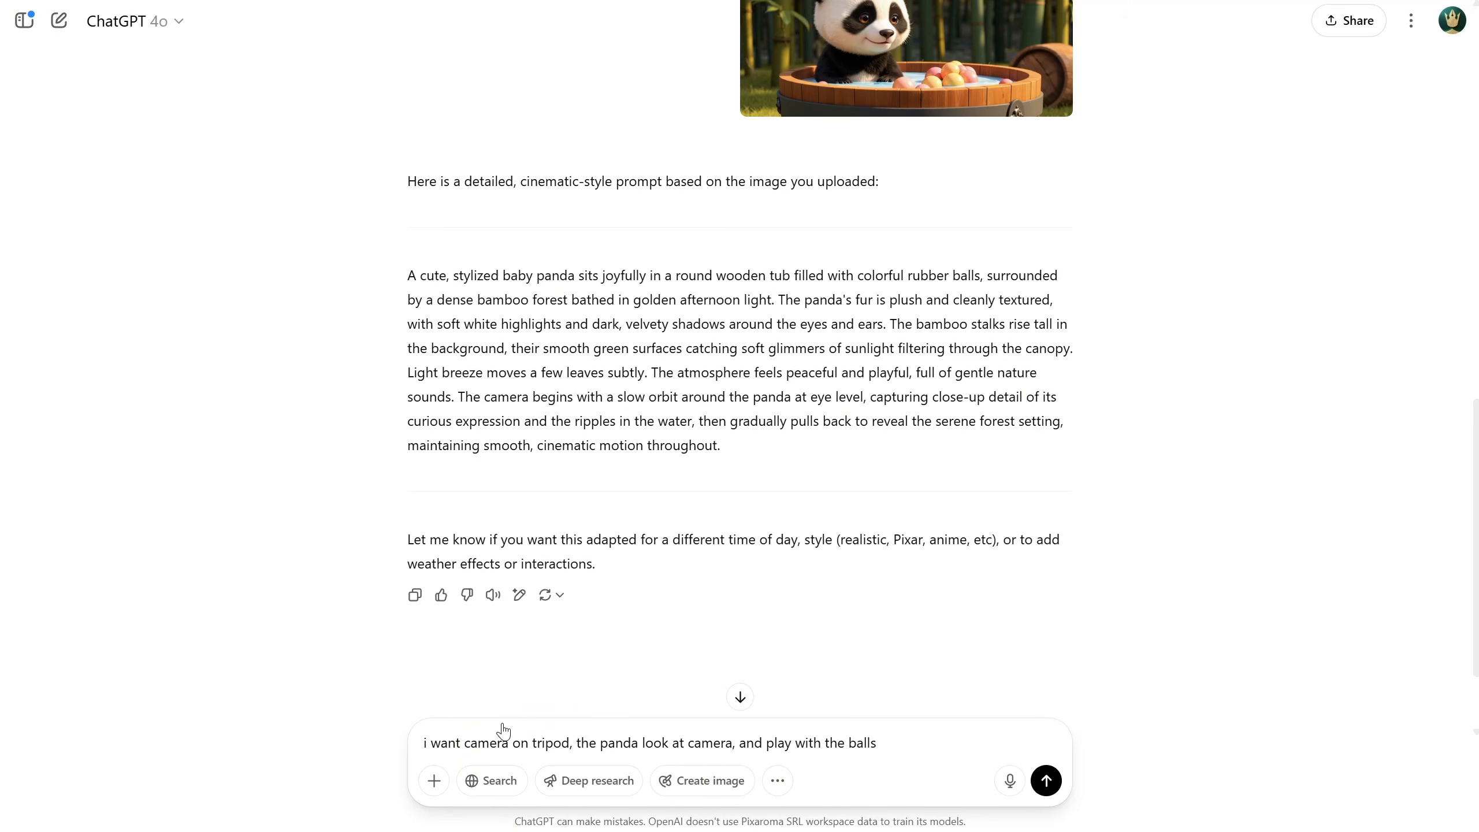
key("Return")
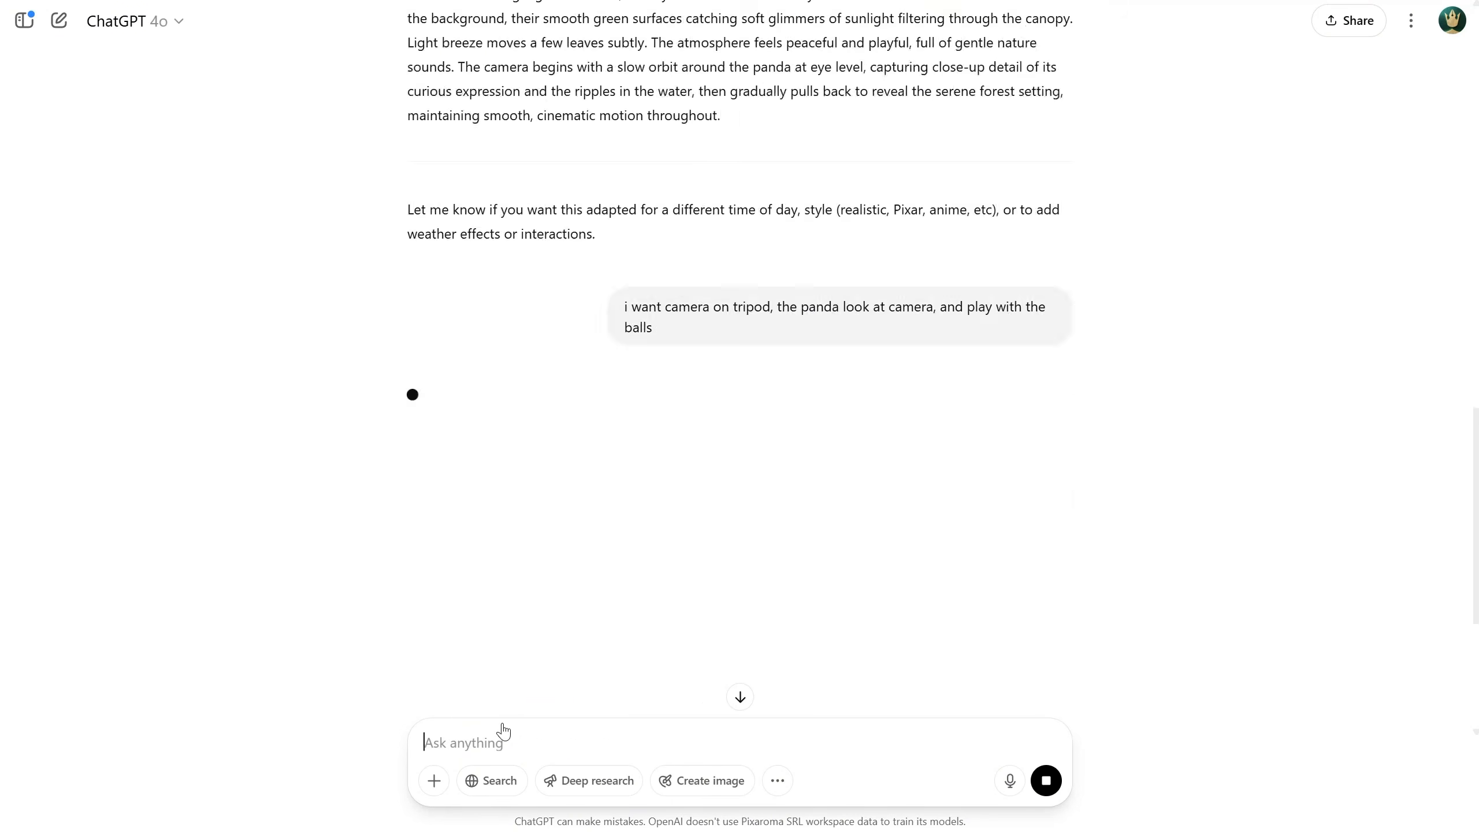
Copy the revised prompt into the workflow's positive prompt and run the workflow
left_click_drag(408, 206, 1100, 391)
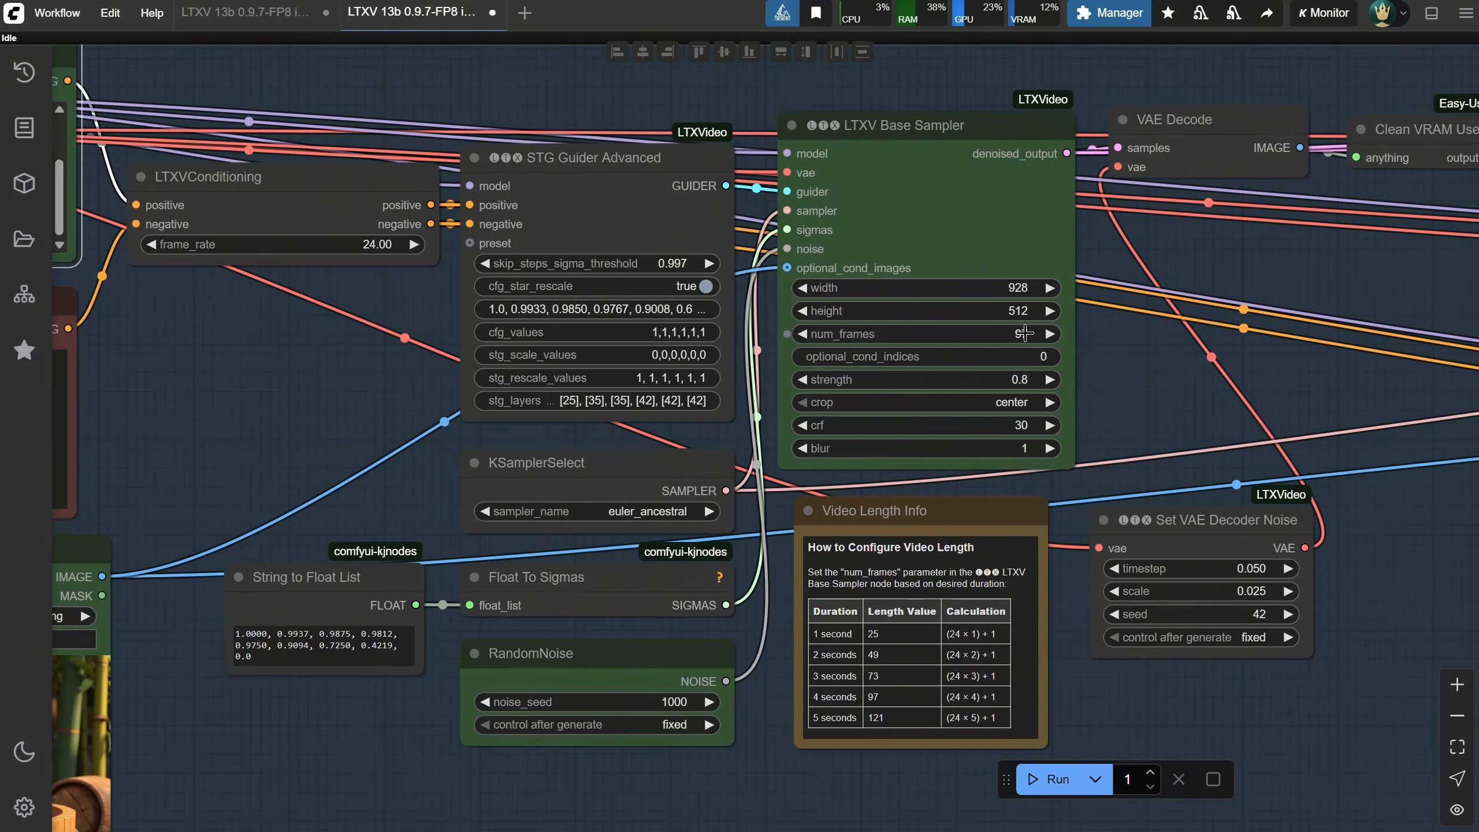
scroll(1093, 358, "down", 3)
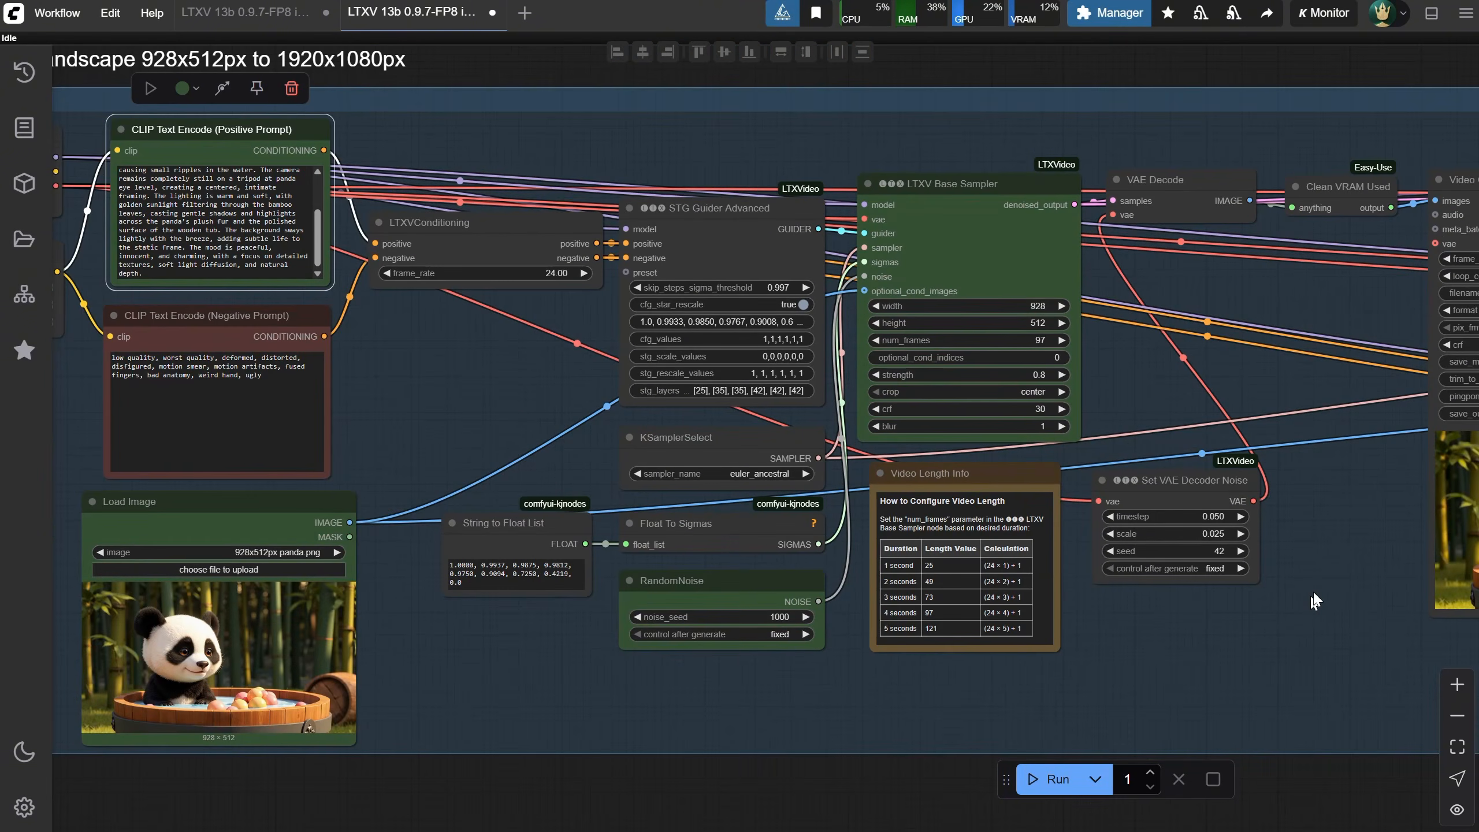
left_click_drag(1231, 593, 782, 560)
left_click(1042, 781)
scroll(1188, 630, "up", 2)
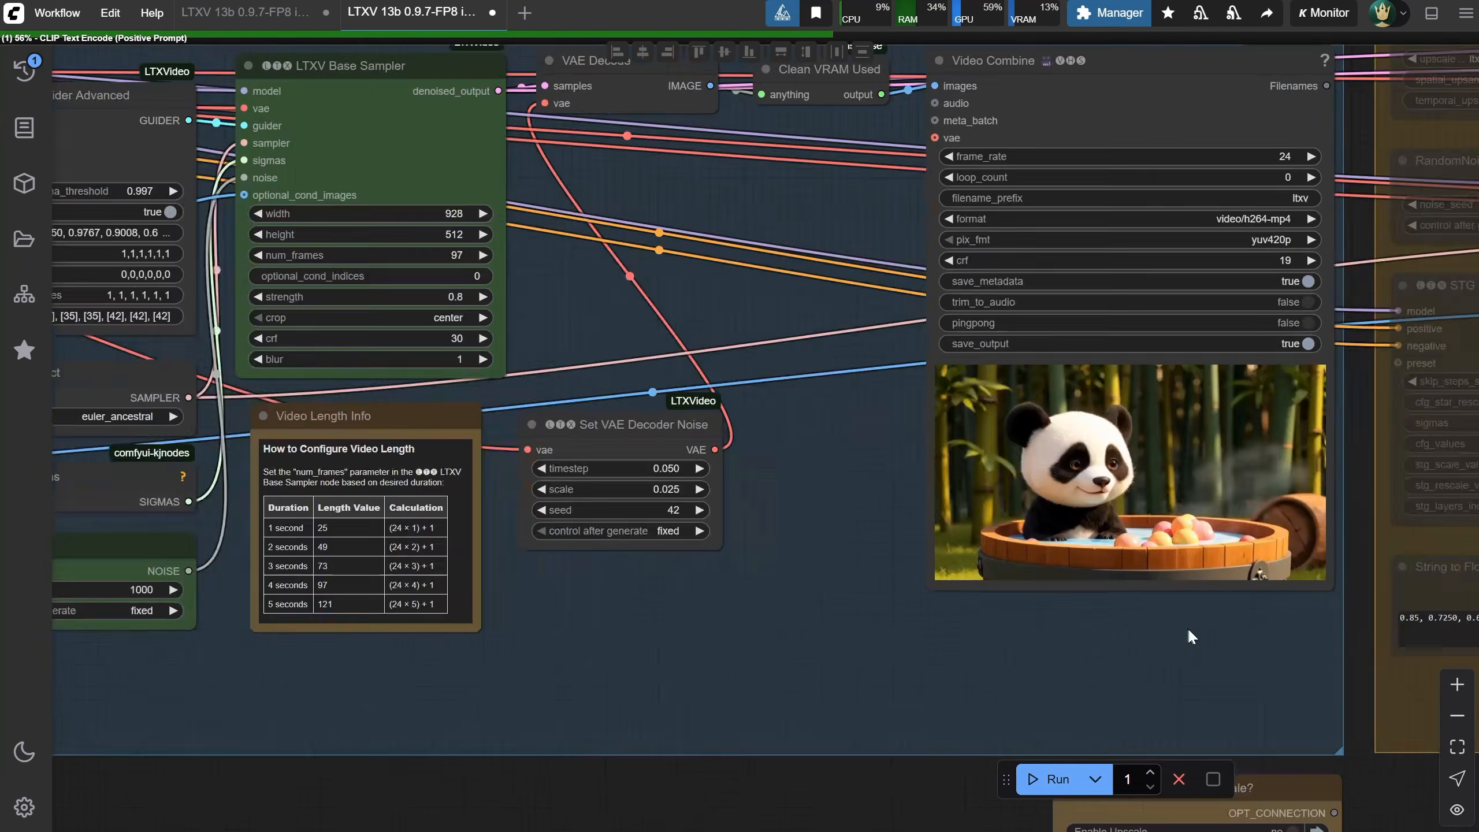
scroll(1189, 628, "up", 3)
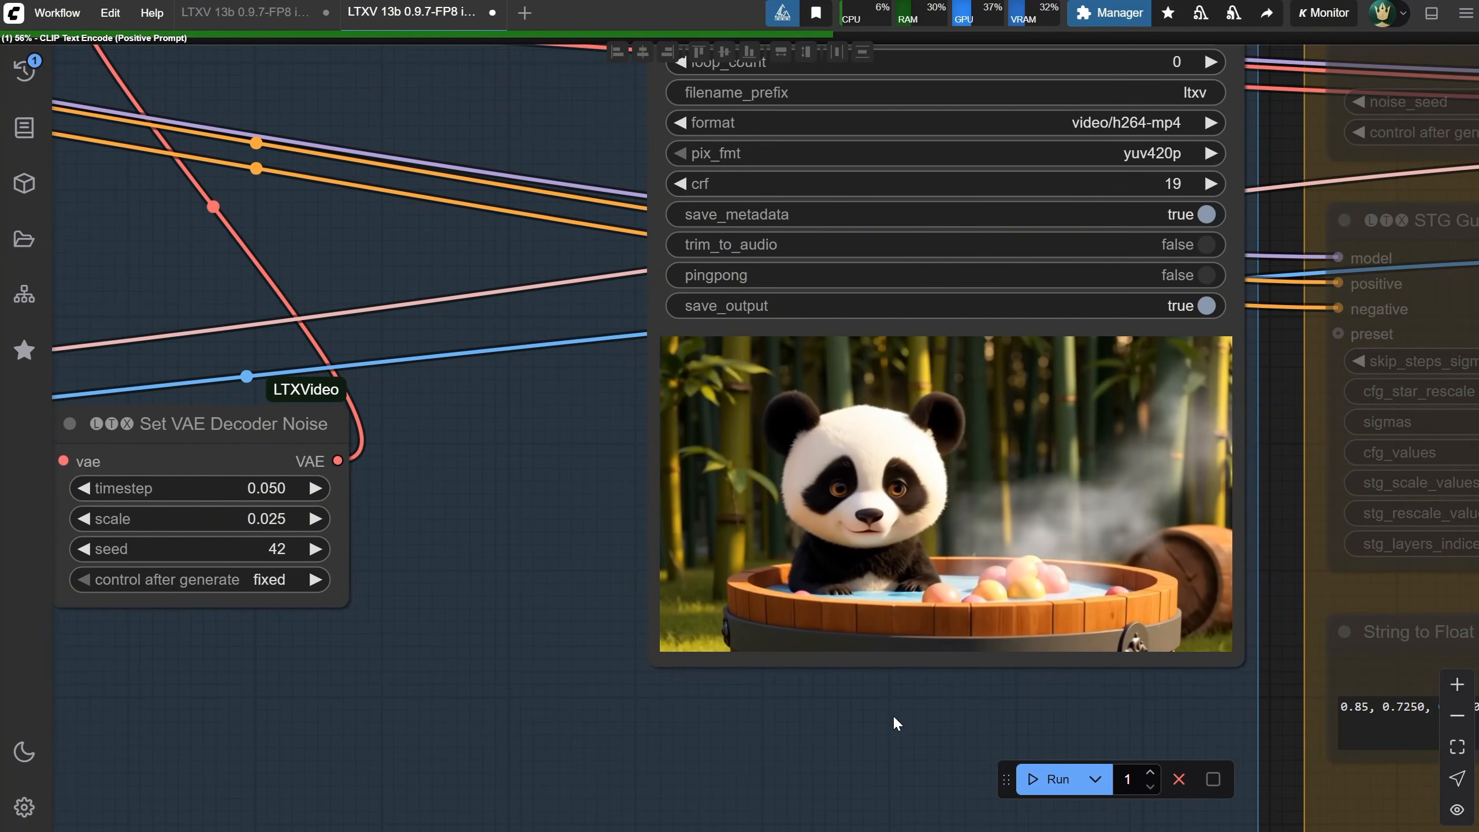
left_click_drag(894, 712, 864, 747)
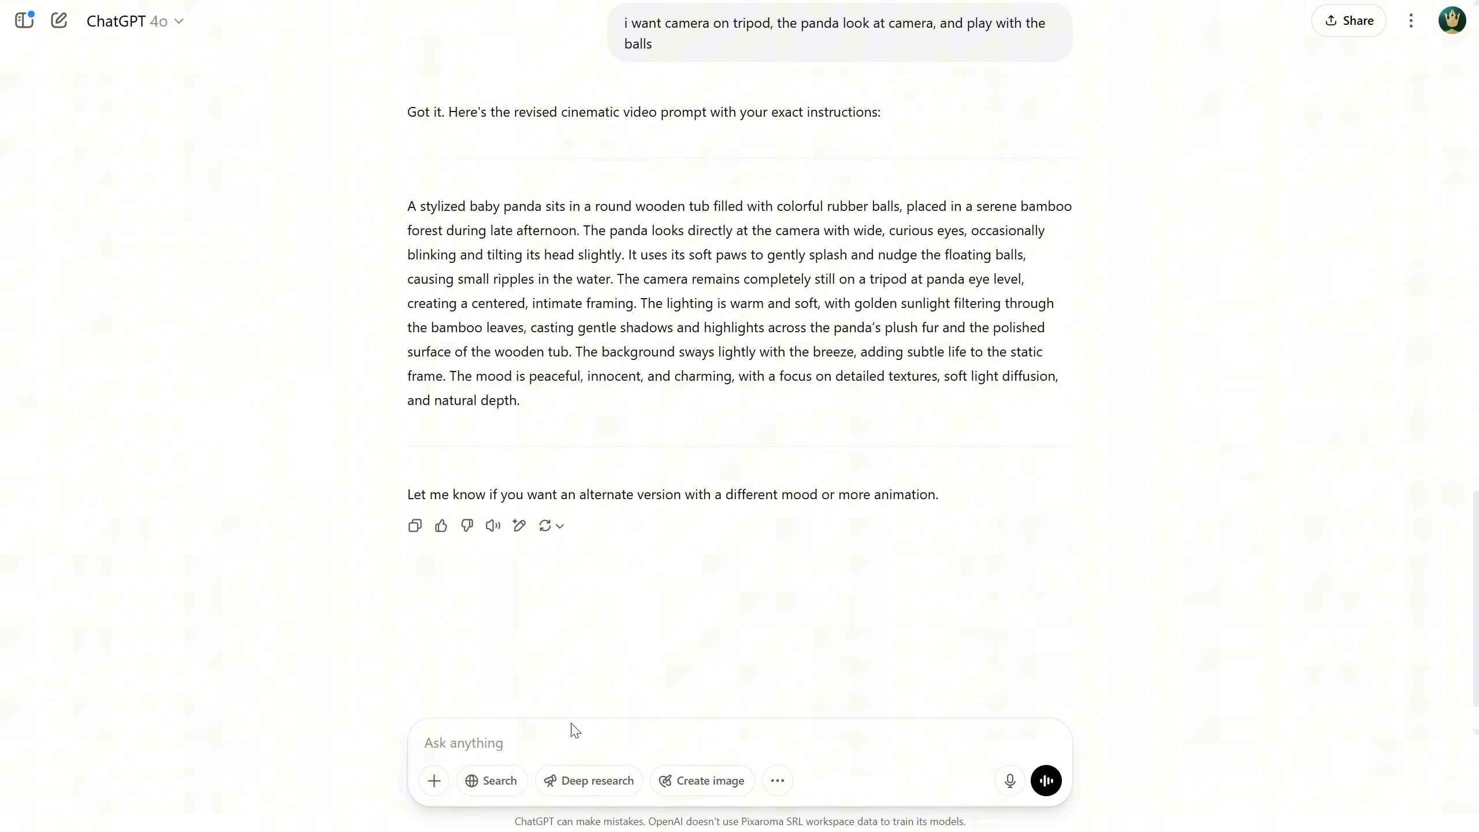
Ask ChatGPT for more obvious play, with the panda tossing a pink ball in the air and having fun
type("more more obvious he play with the balls, he takes a pink ball and tossing in the air, having fun")
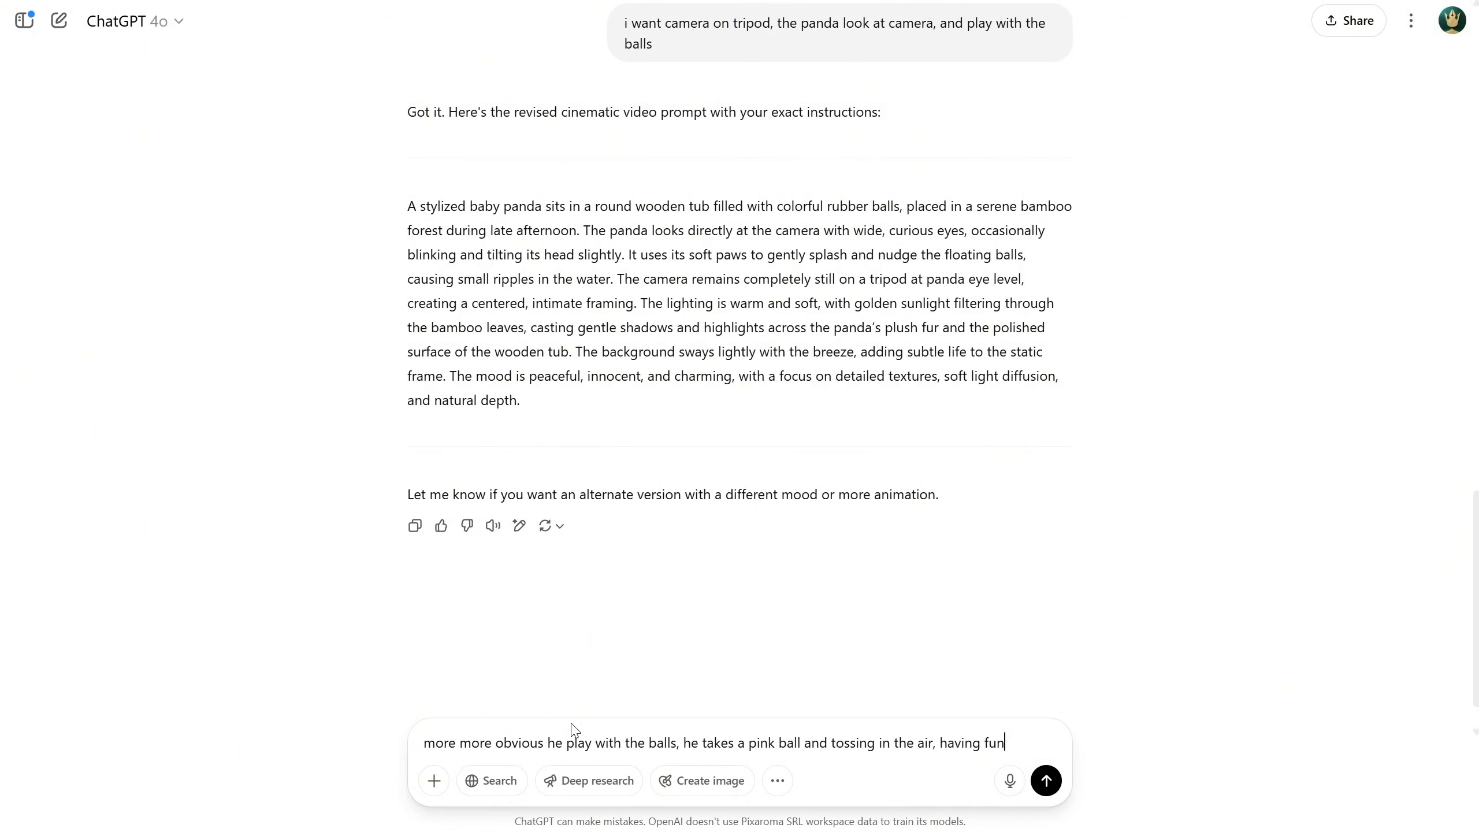
key("Return")
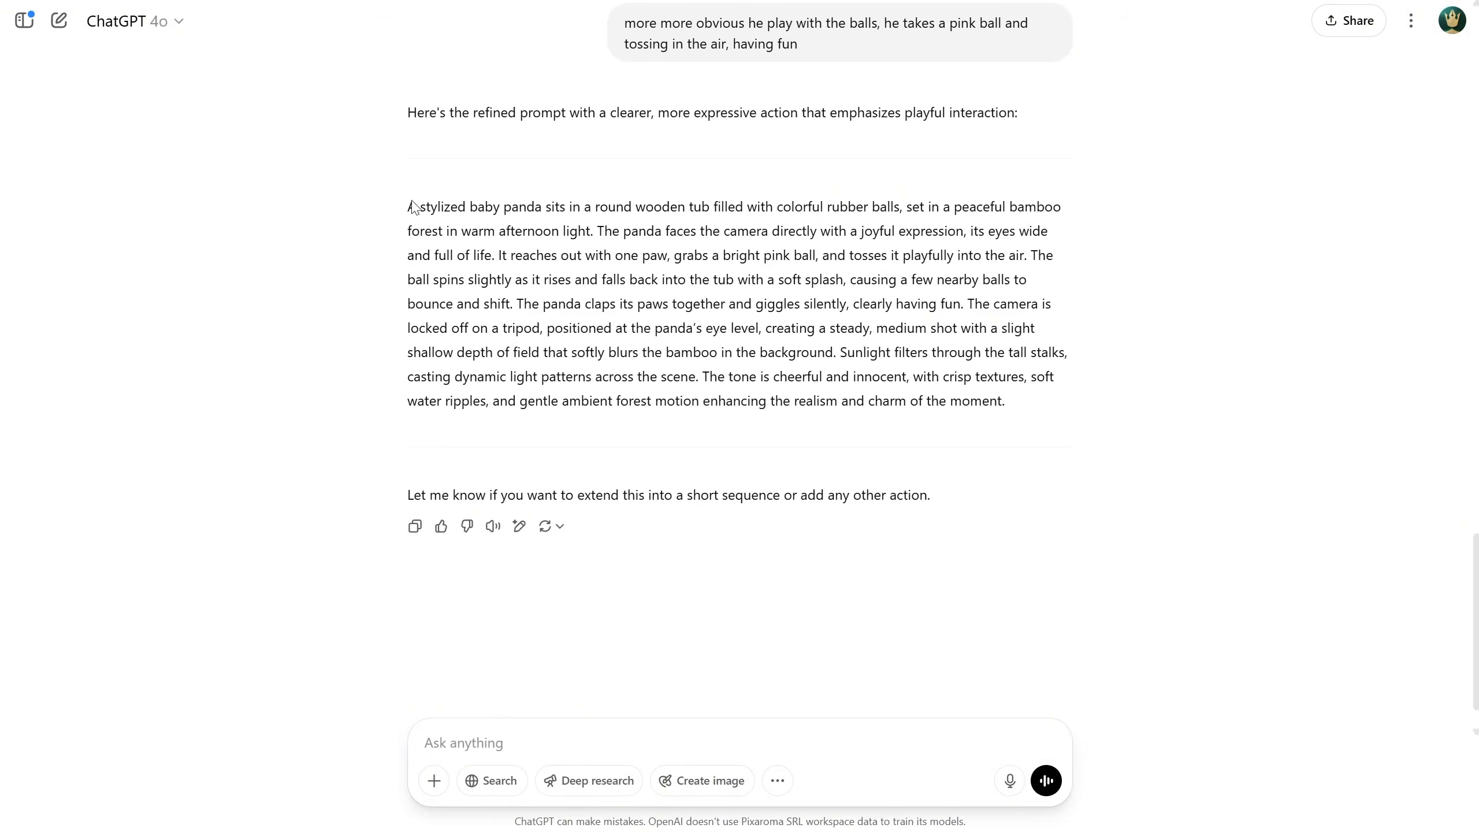
Copy the new prompt into the workflow's positive prompt and generate the video again
left_click_drag(408, 205, 783, 228)
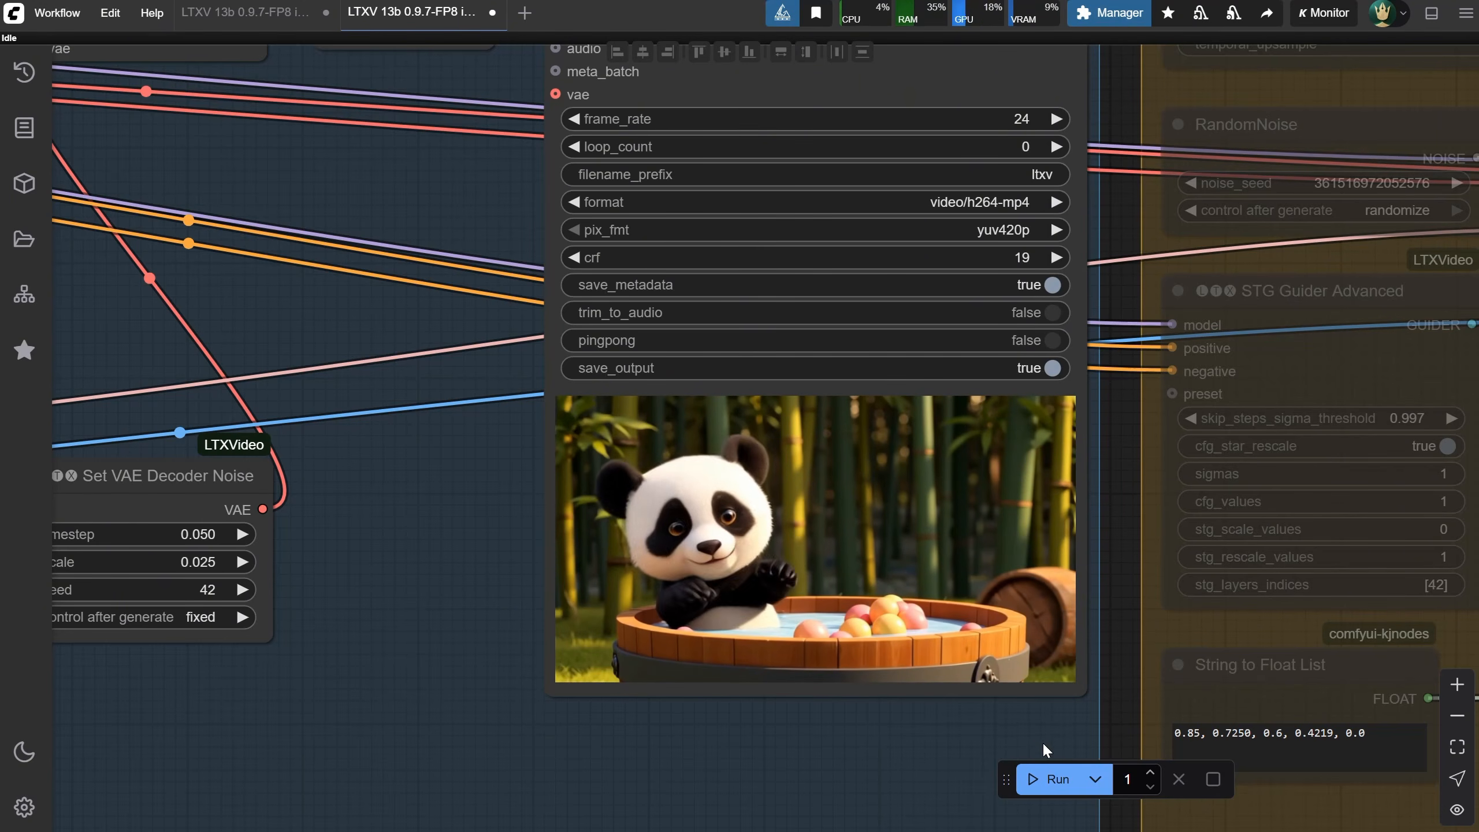
scroll(1035, 737, "down", 4)
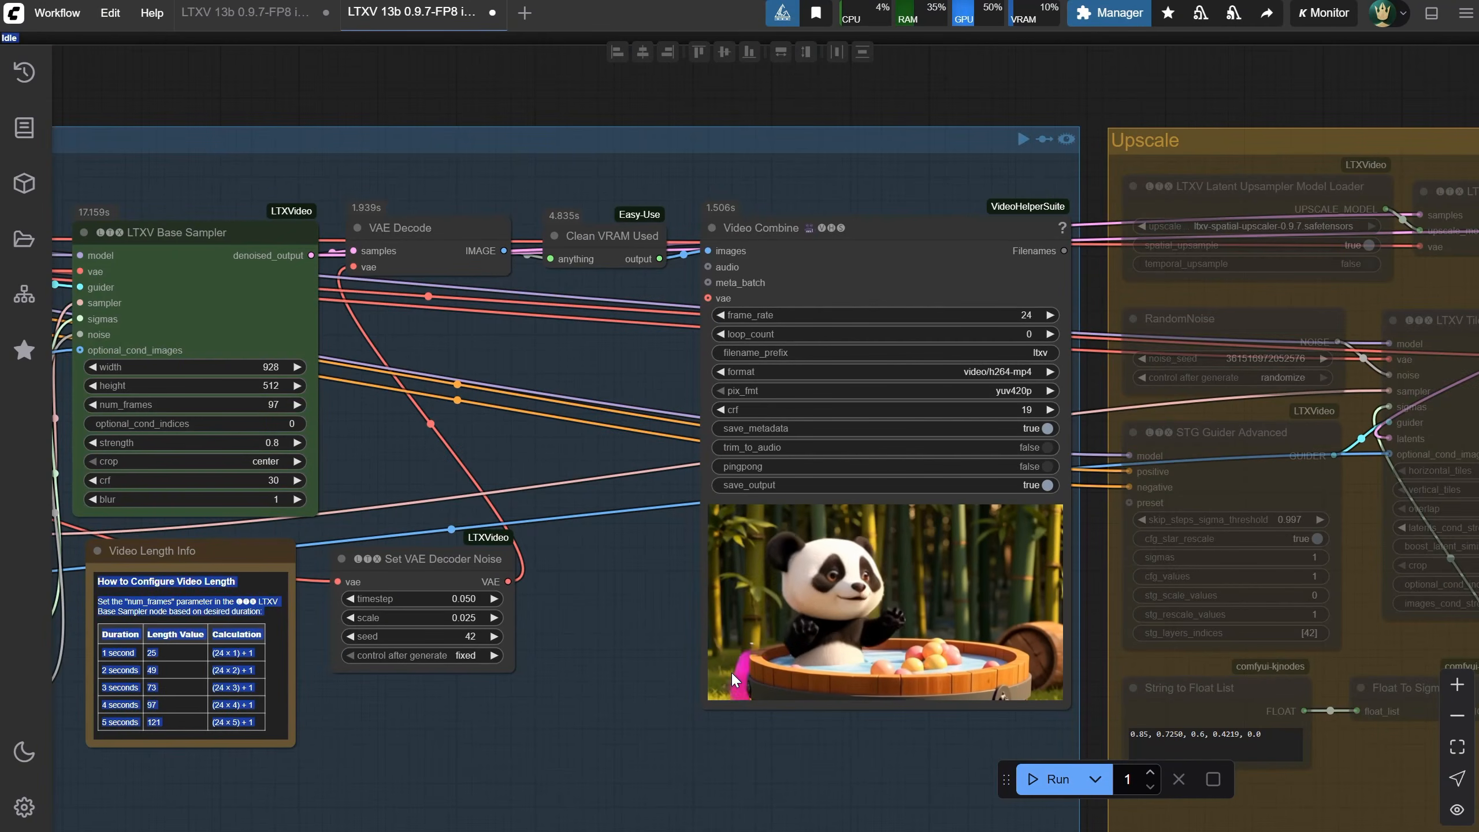
left_click_drag(866, 760, 360, 533)
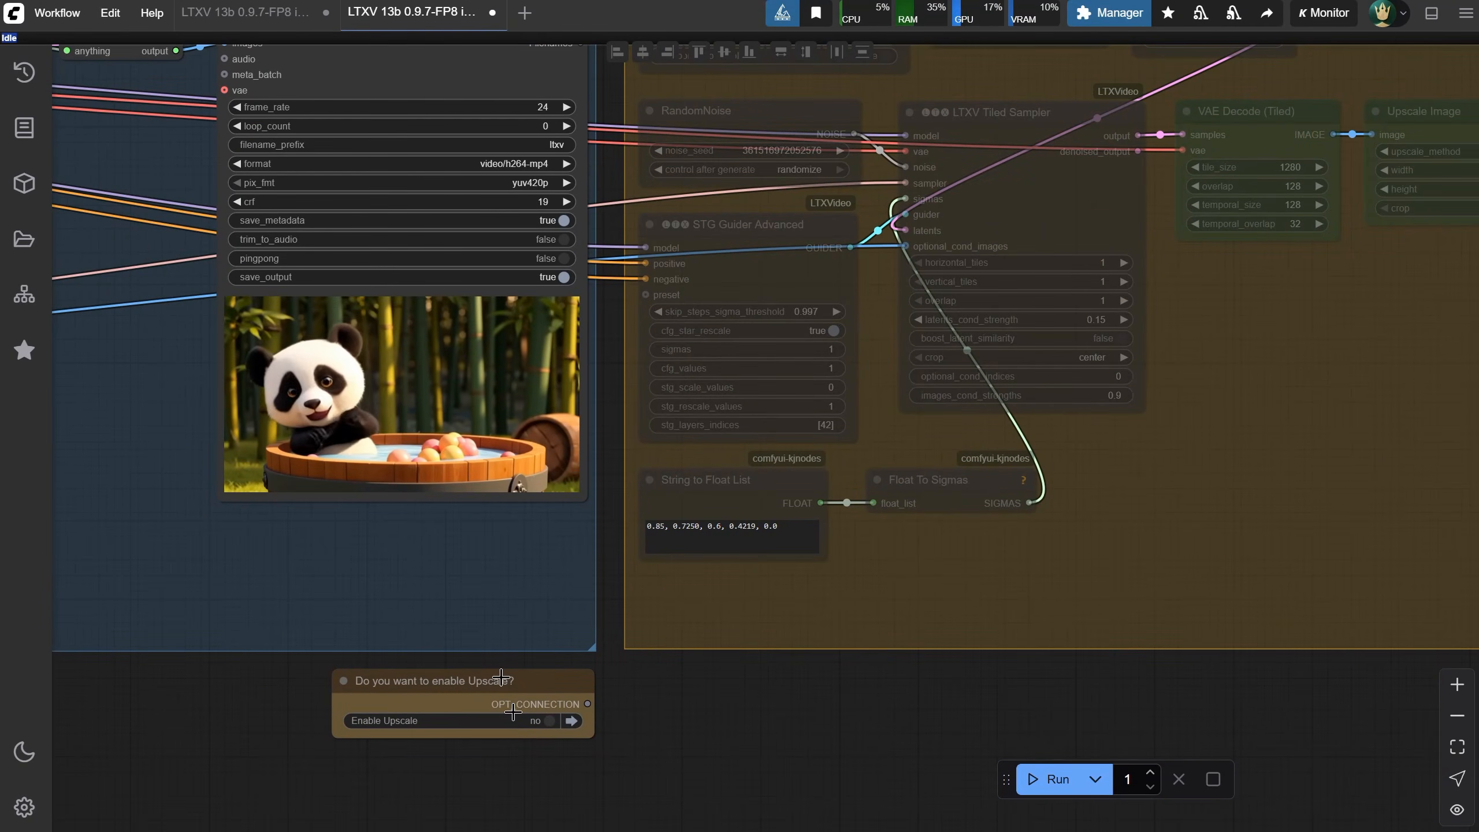
Turn Enable Upscale on and set the Upscale Image node's crop to center
left_click(553, 721)
left_click_drag(704, 693, 406, 798)
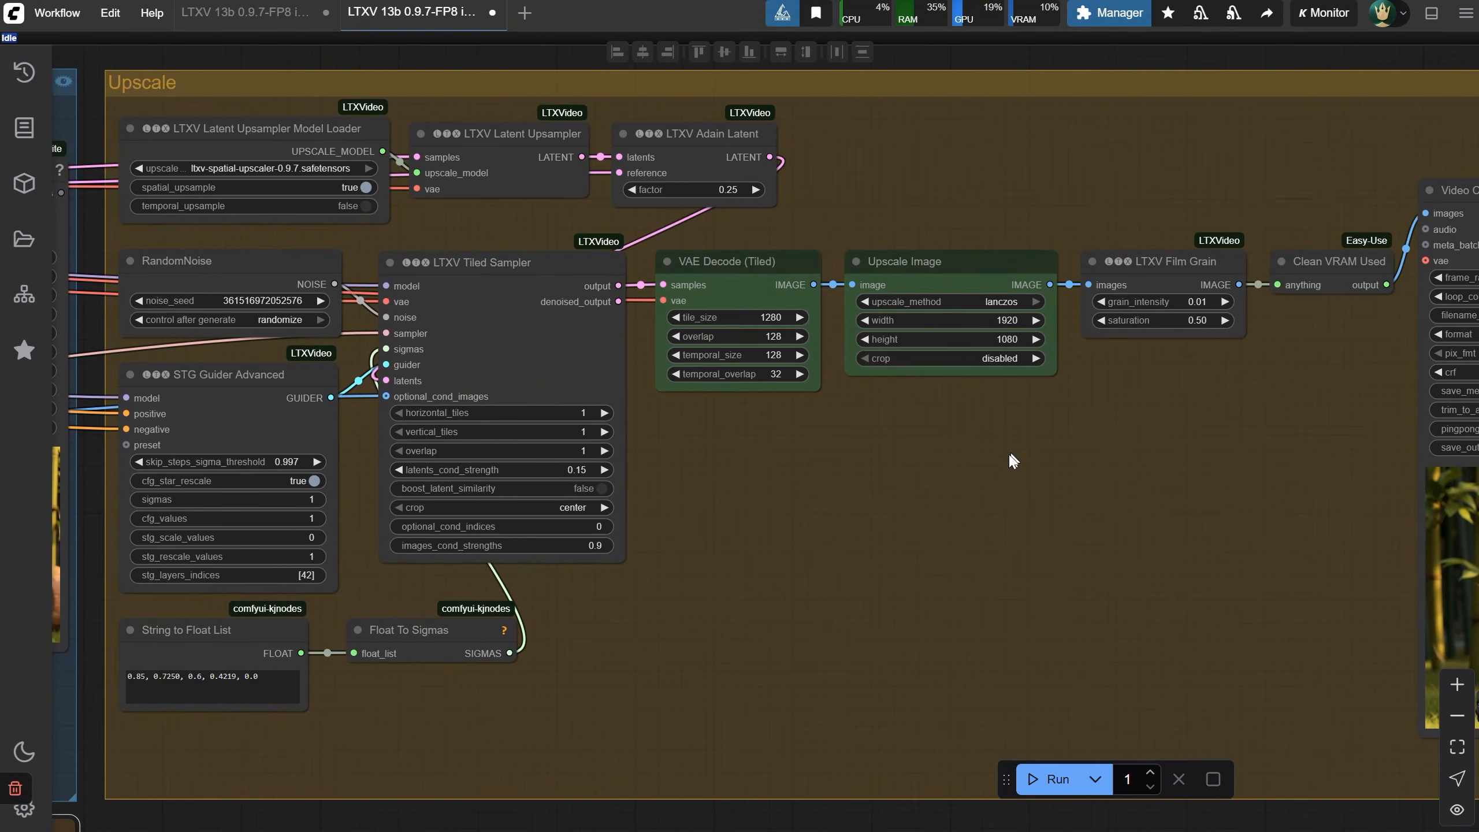
scroll(1013, 461, "up", 4)
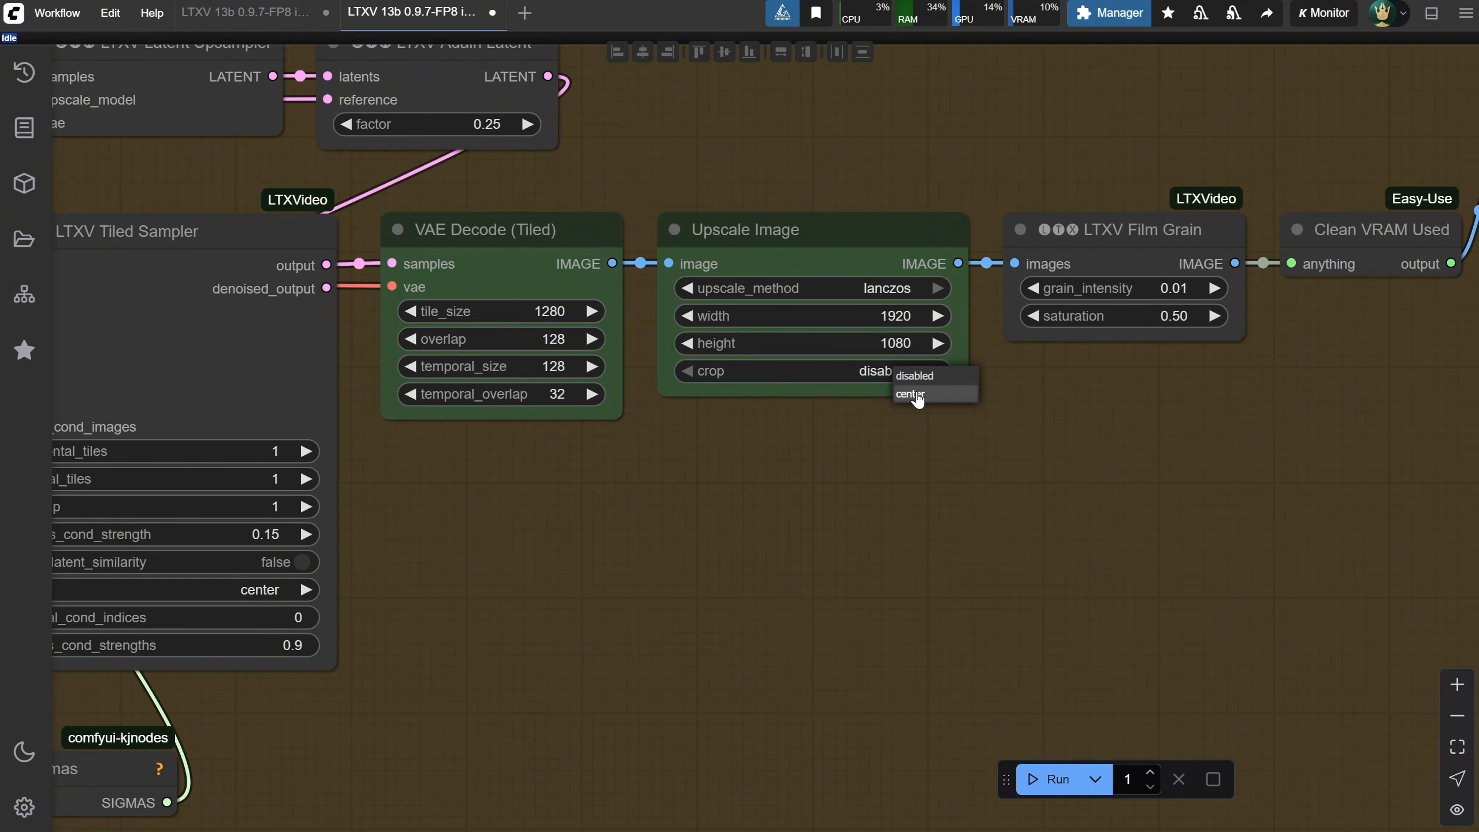
scroll(845, 408, "down", 4)
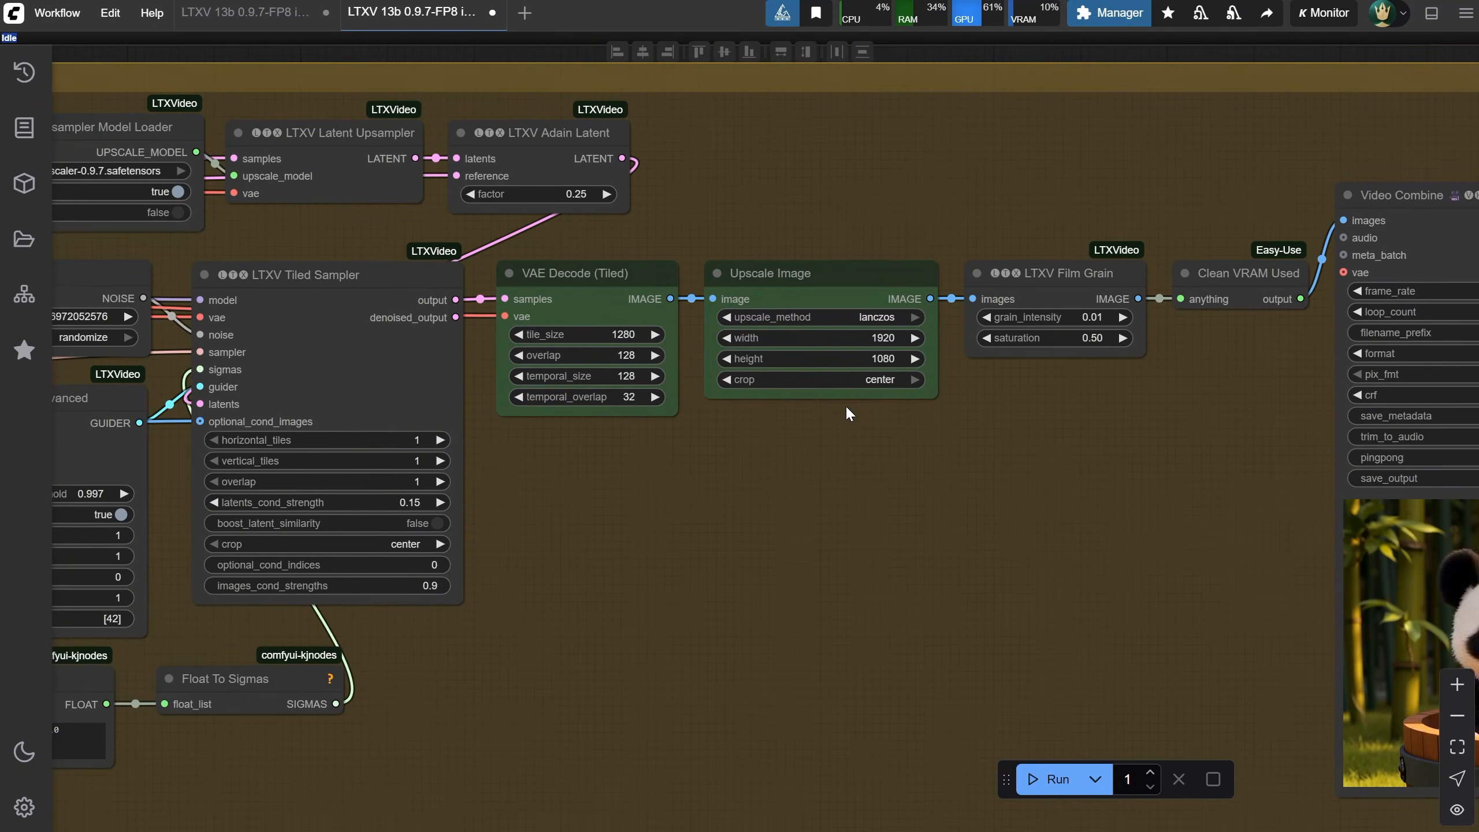
Load the 512x928.jpg portrait image into the Load Image node
left_click_drag(1060, 418, 743, 400)
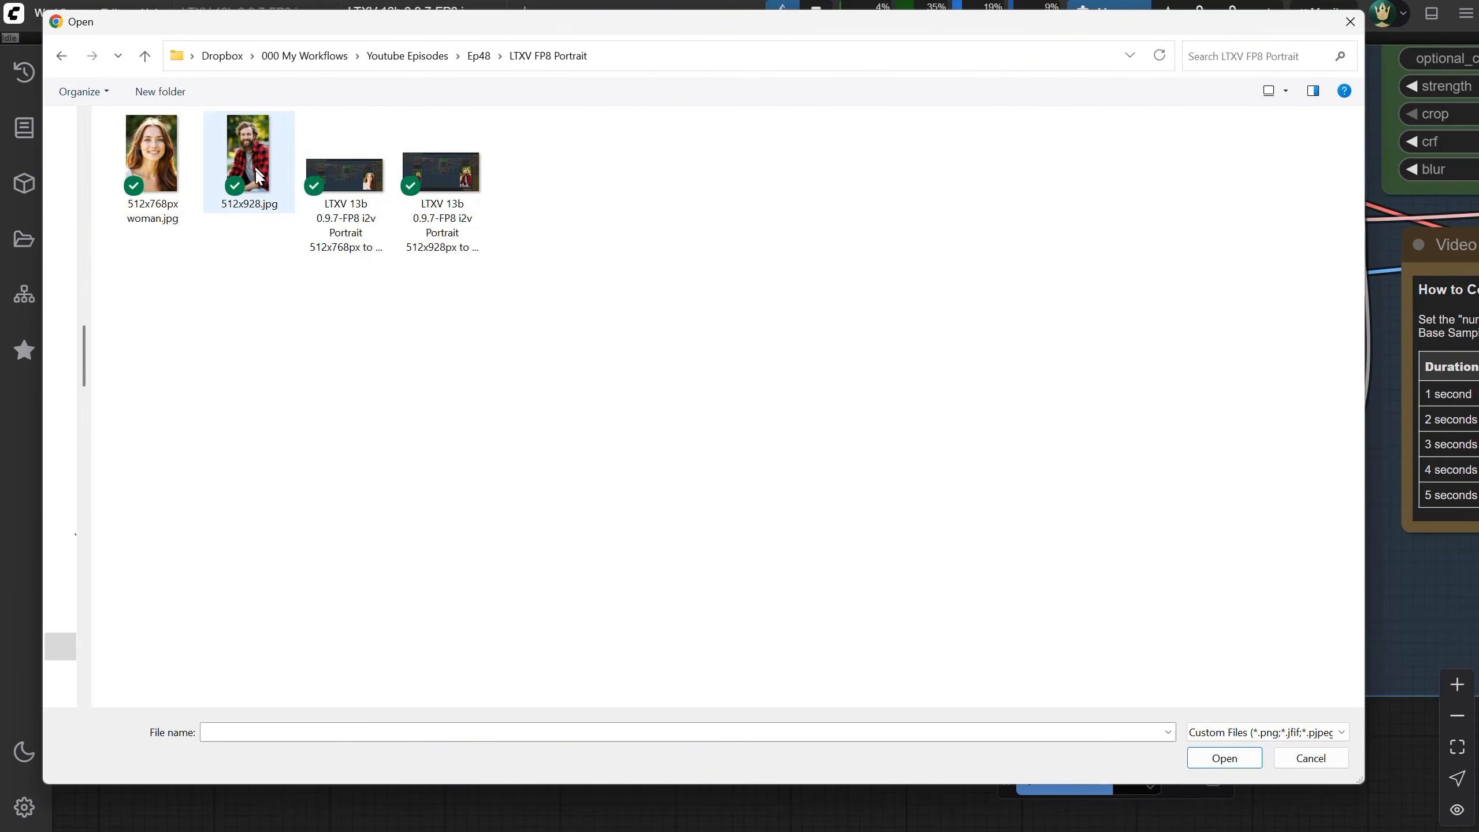
left_click(253, 162)
double_click(253, 162)
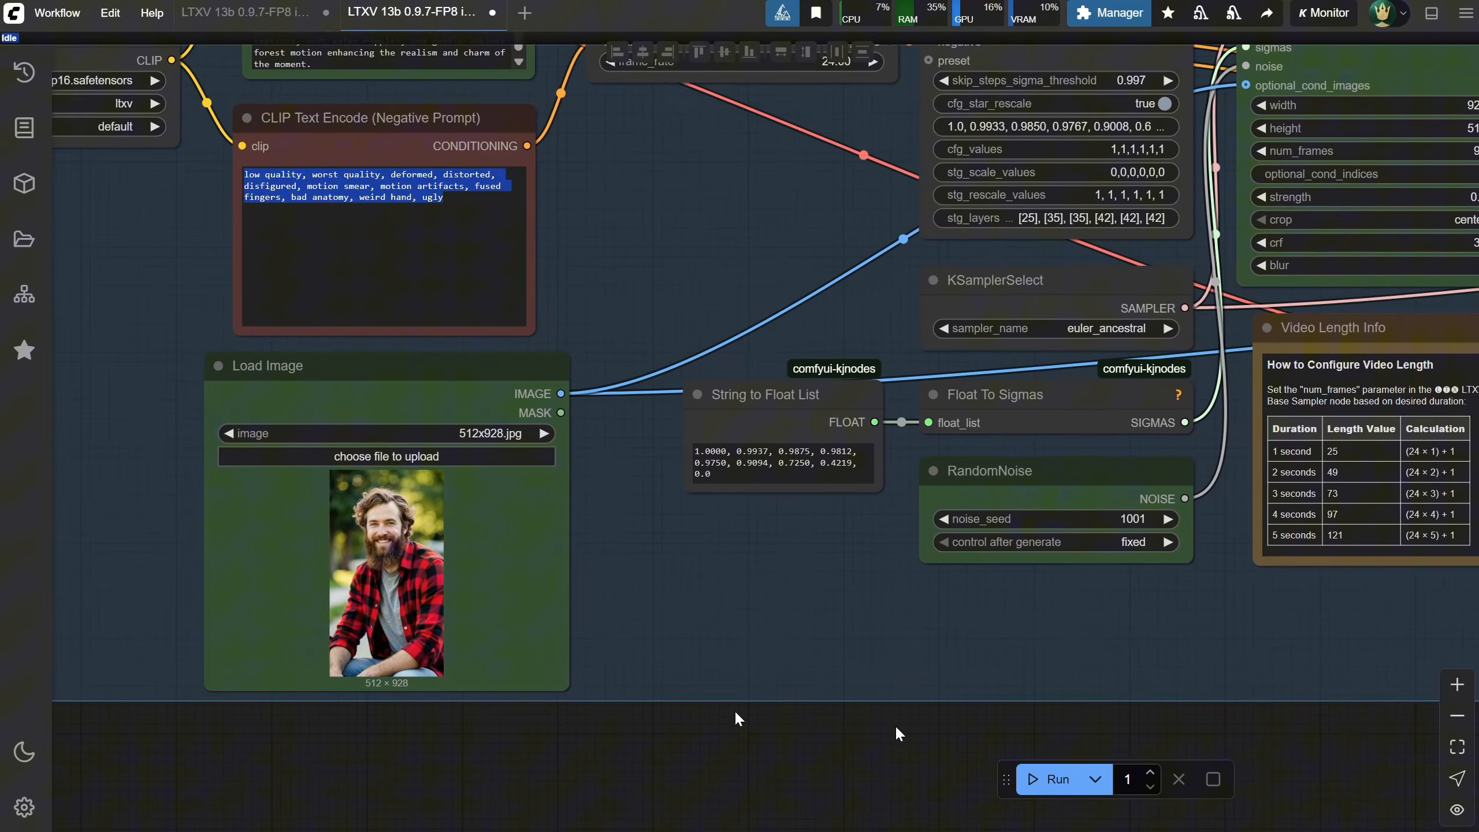
Set the LTXV Base Sampler's width to 512 and height to 928
left_click_drag(895, 724, 540, 783)
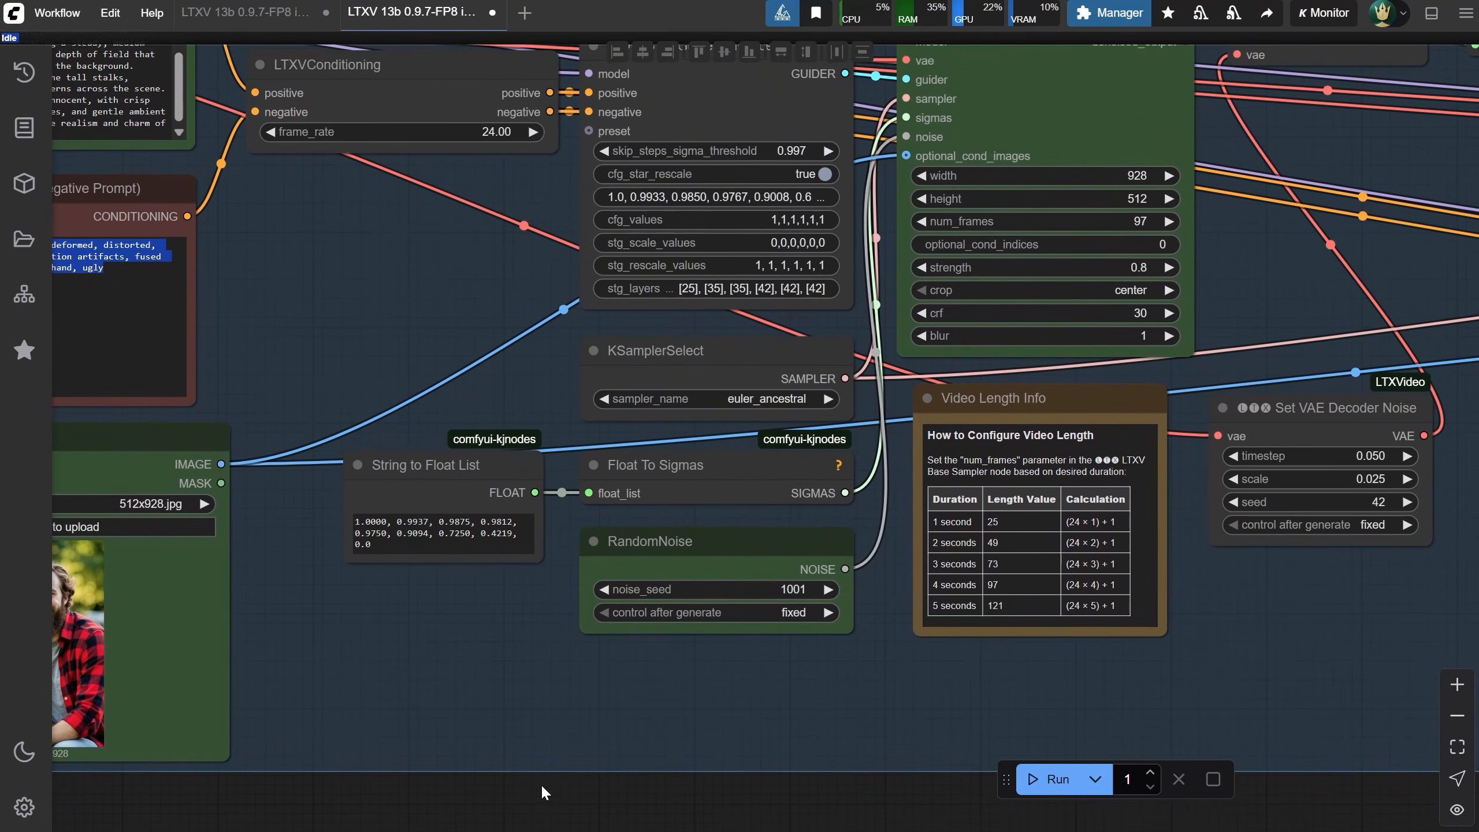
left_click(1122, 178)
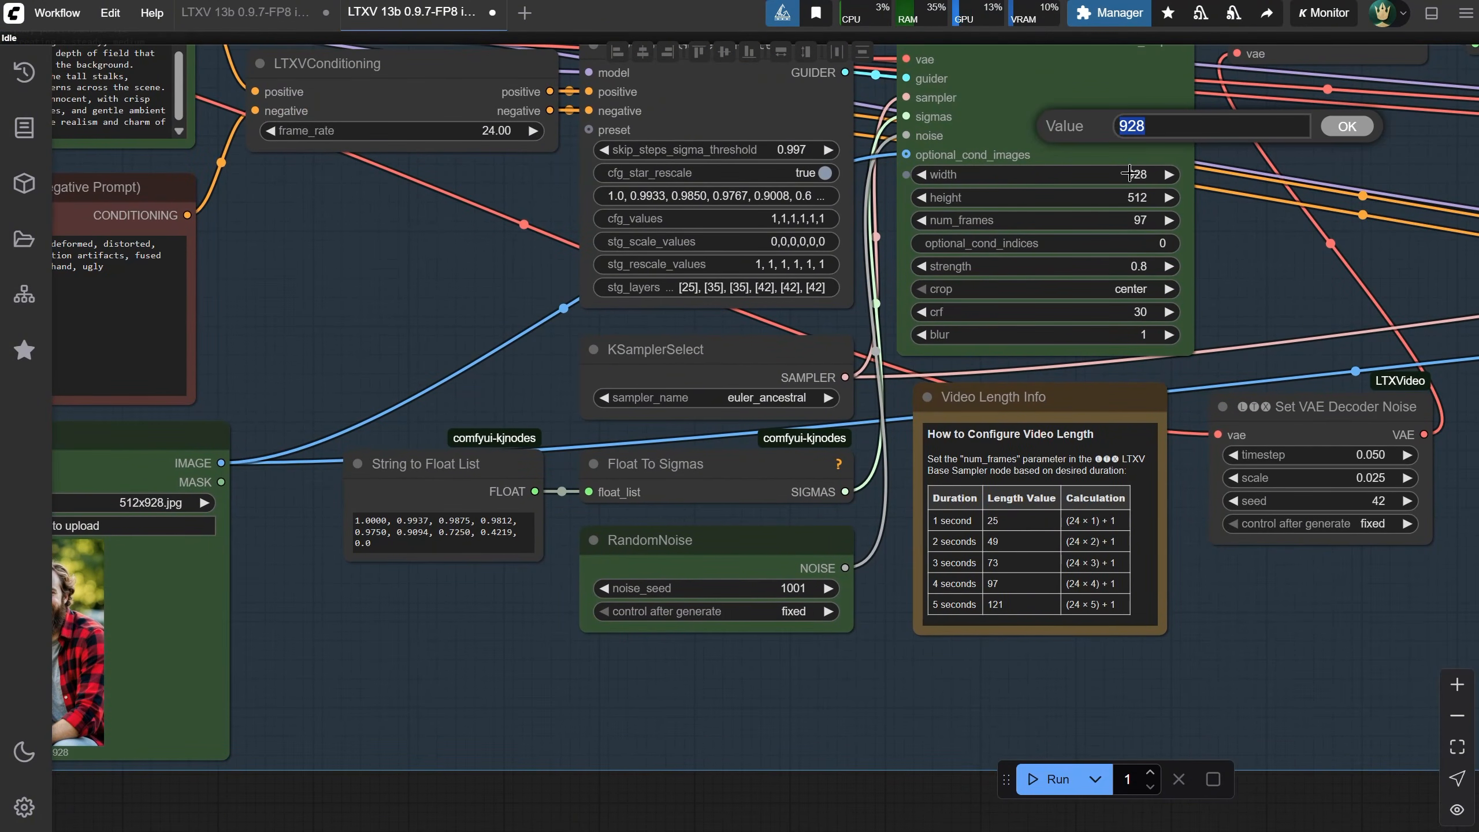
key("Return")
left_click(1140, 198)
type("928")
key("Return")
Replace the positive prompt with "a video of a man, looking at camera and smiling, cinematic"
scroll(1042, 268, "down", 2)
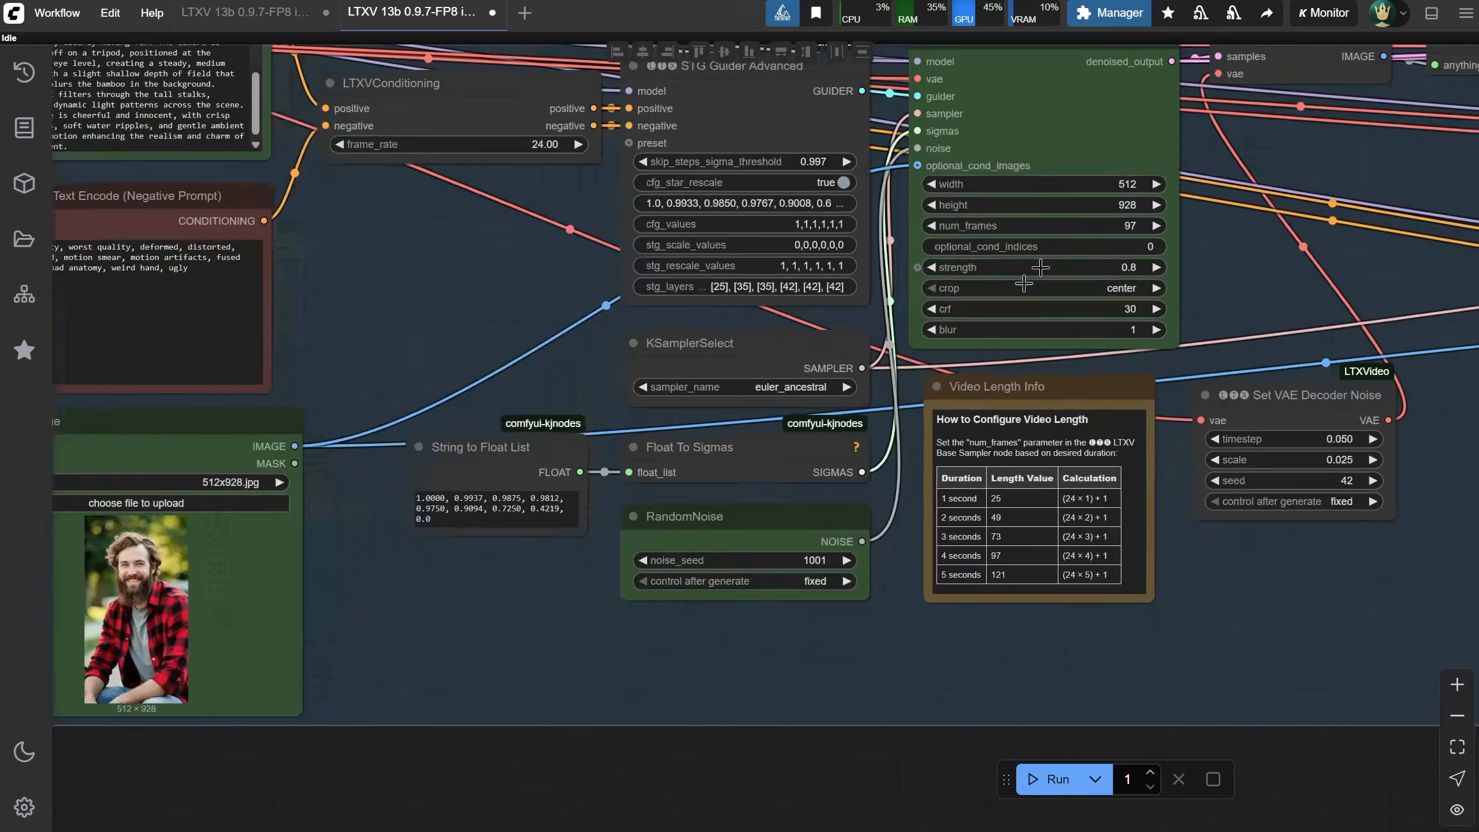
scroll(463, 185, "up", 2)
left_click(601, 561)
key("ctrl+a")
type("a vi")
type("deo of a man, looking at camera and smiling")
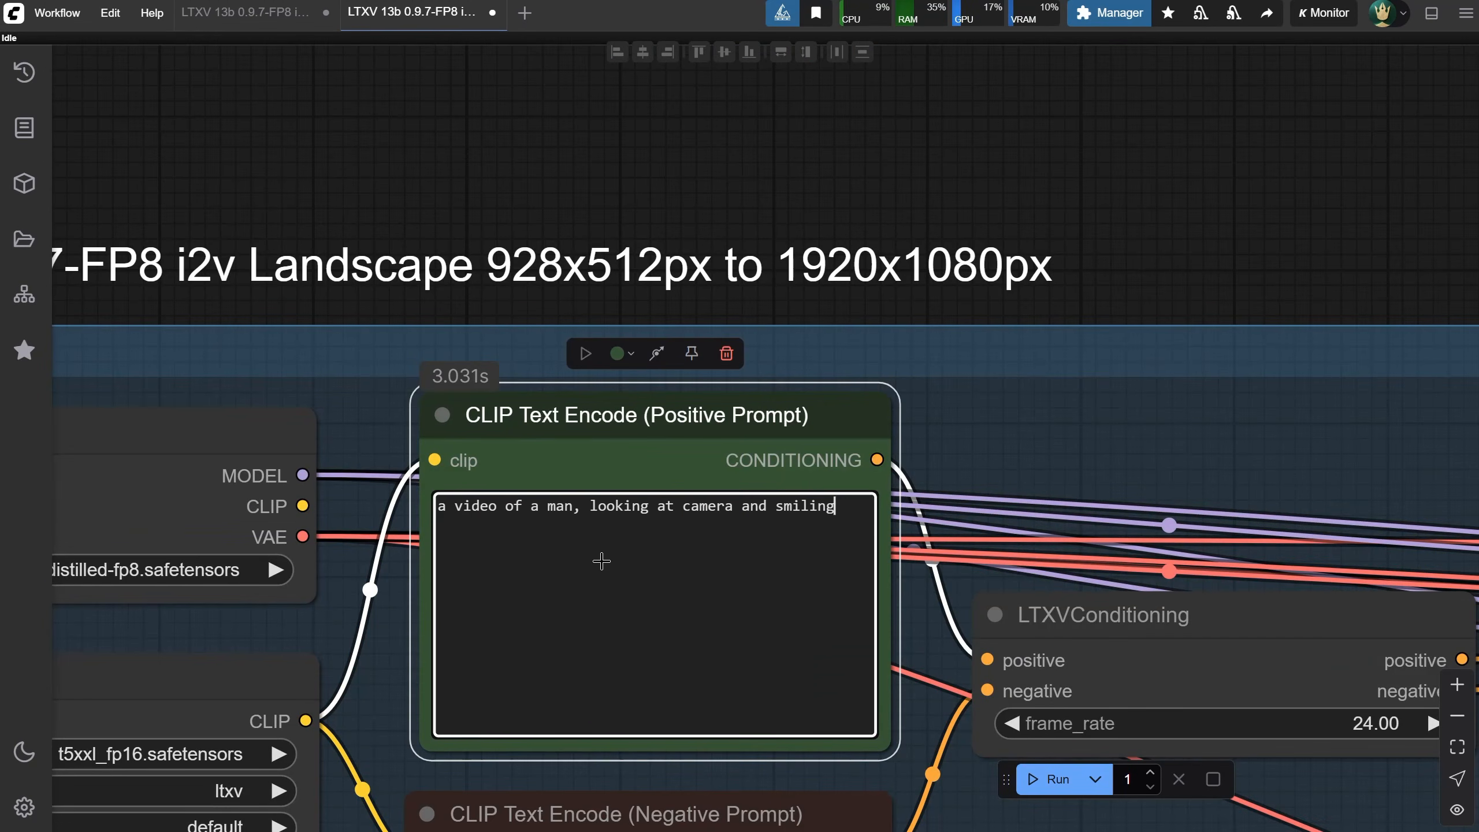
type(", cinematic")
Run the workflow to generate the portrait video of the man
scroll(906, 132, "down", 3)
left_click(1051, 779)
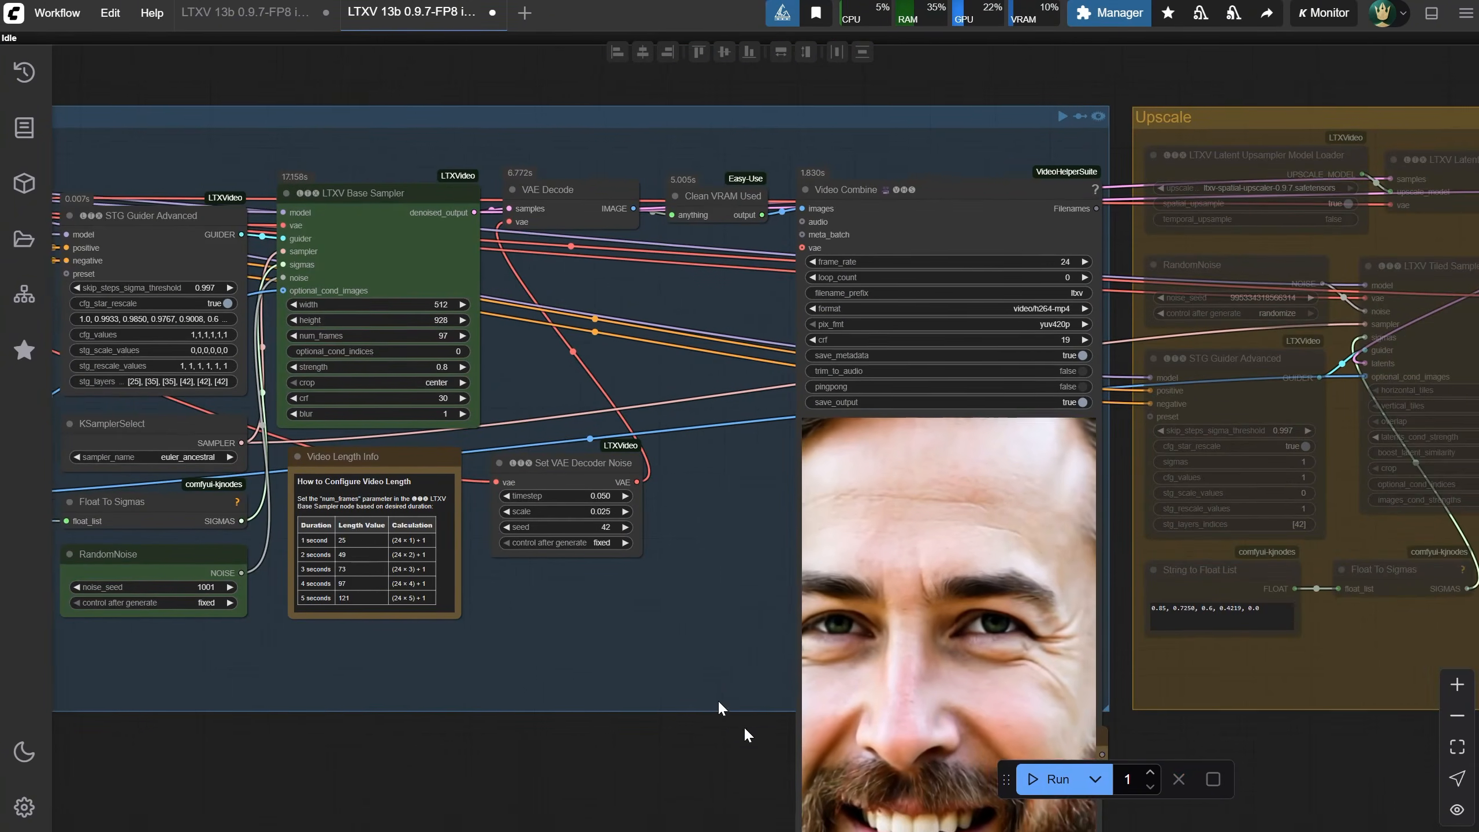
left_click_drag(744, 725, 617, 527)
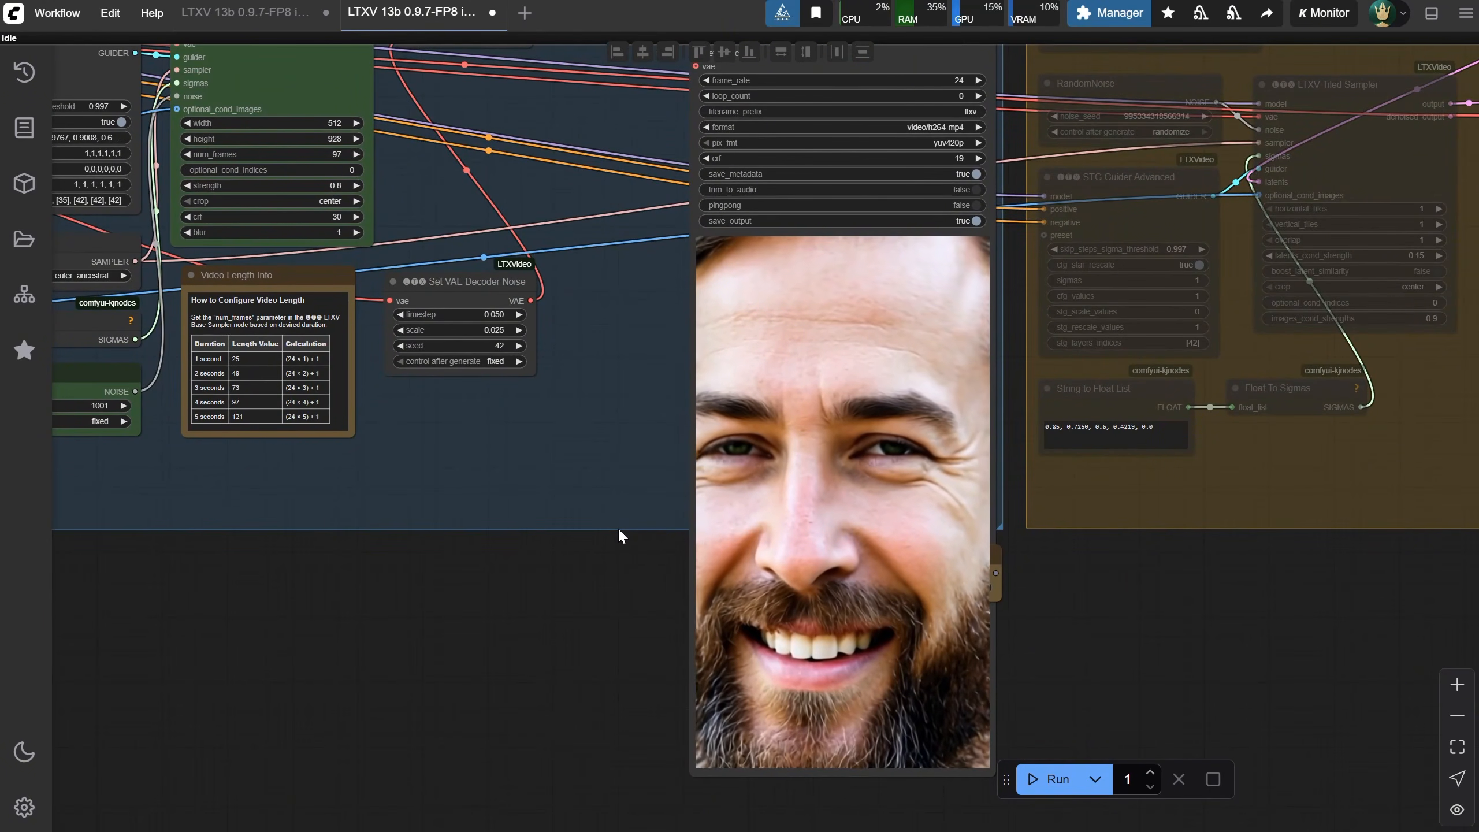
Send the man's portrait image to ChatGPT to generate a cinematic video prompt and select the result
left_click_drag(617, 528, 789, 580)
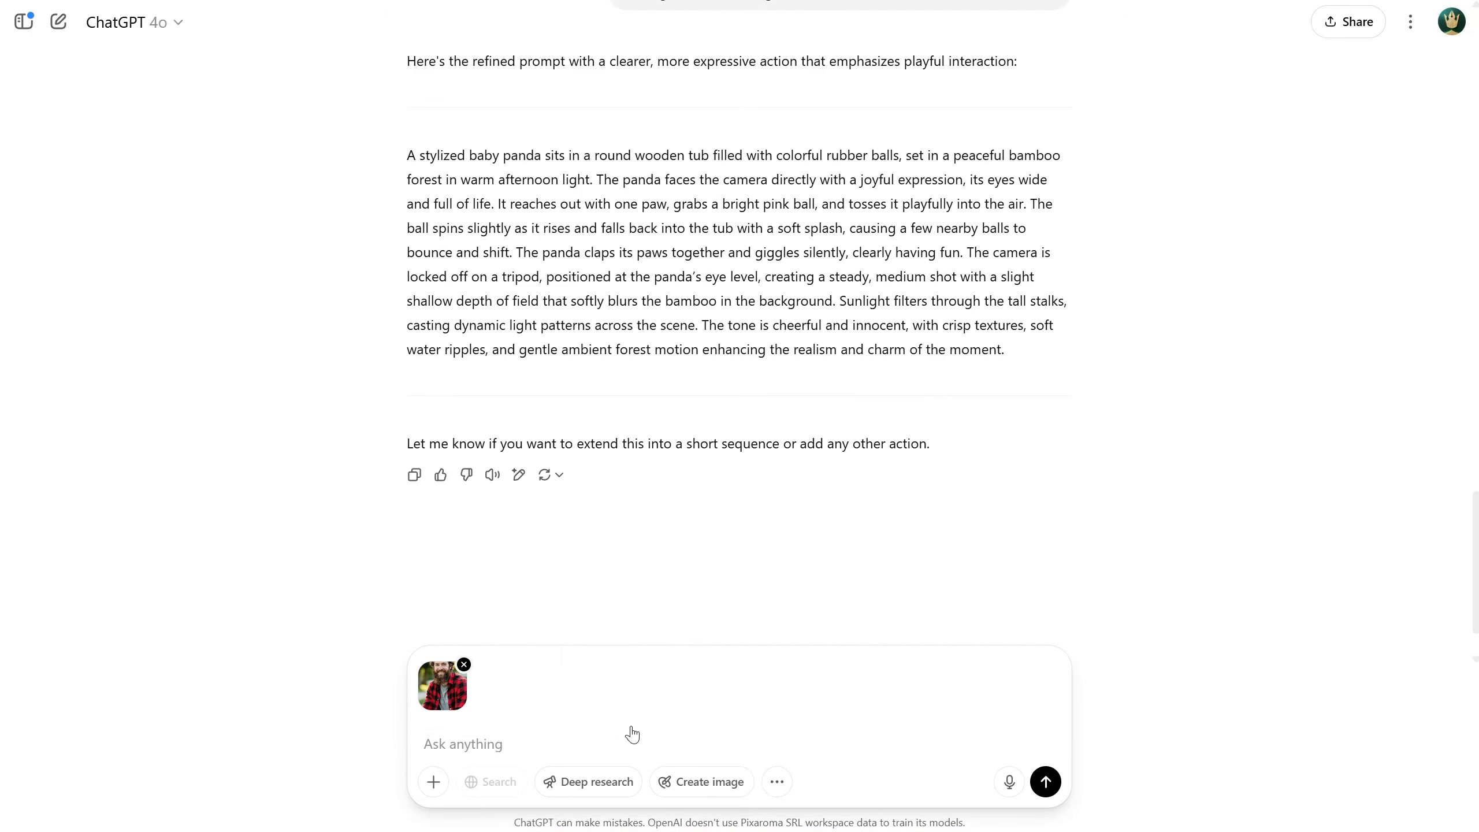
key("Return")
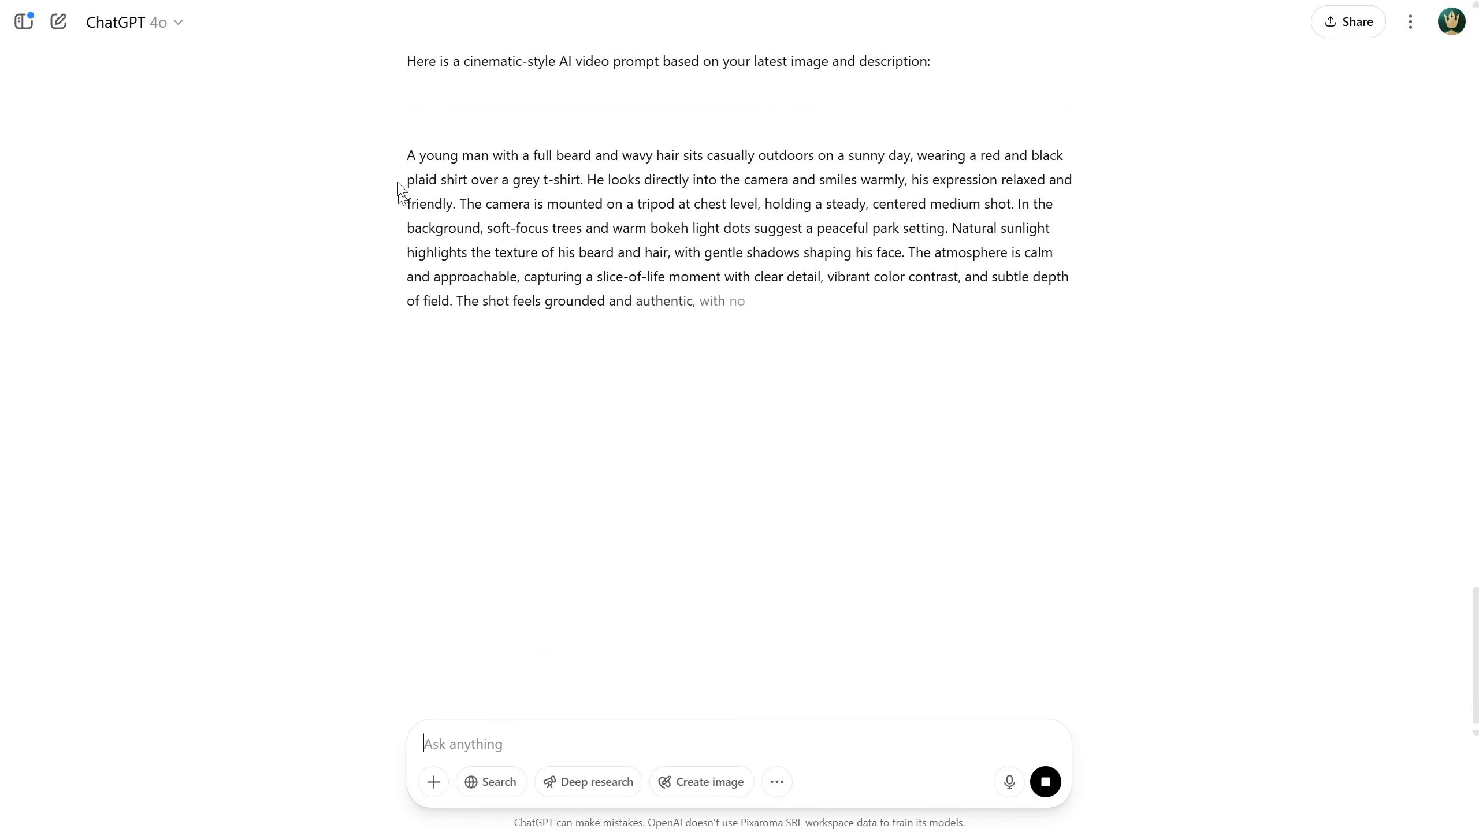
left_click_drag(402, 158, 472, 157)
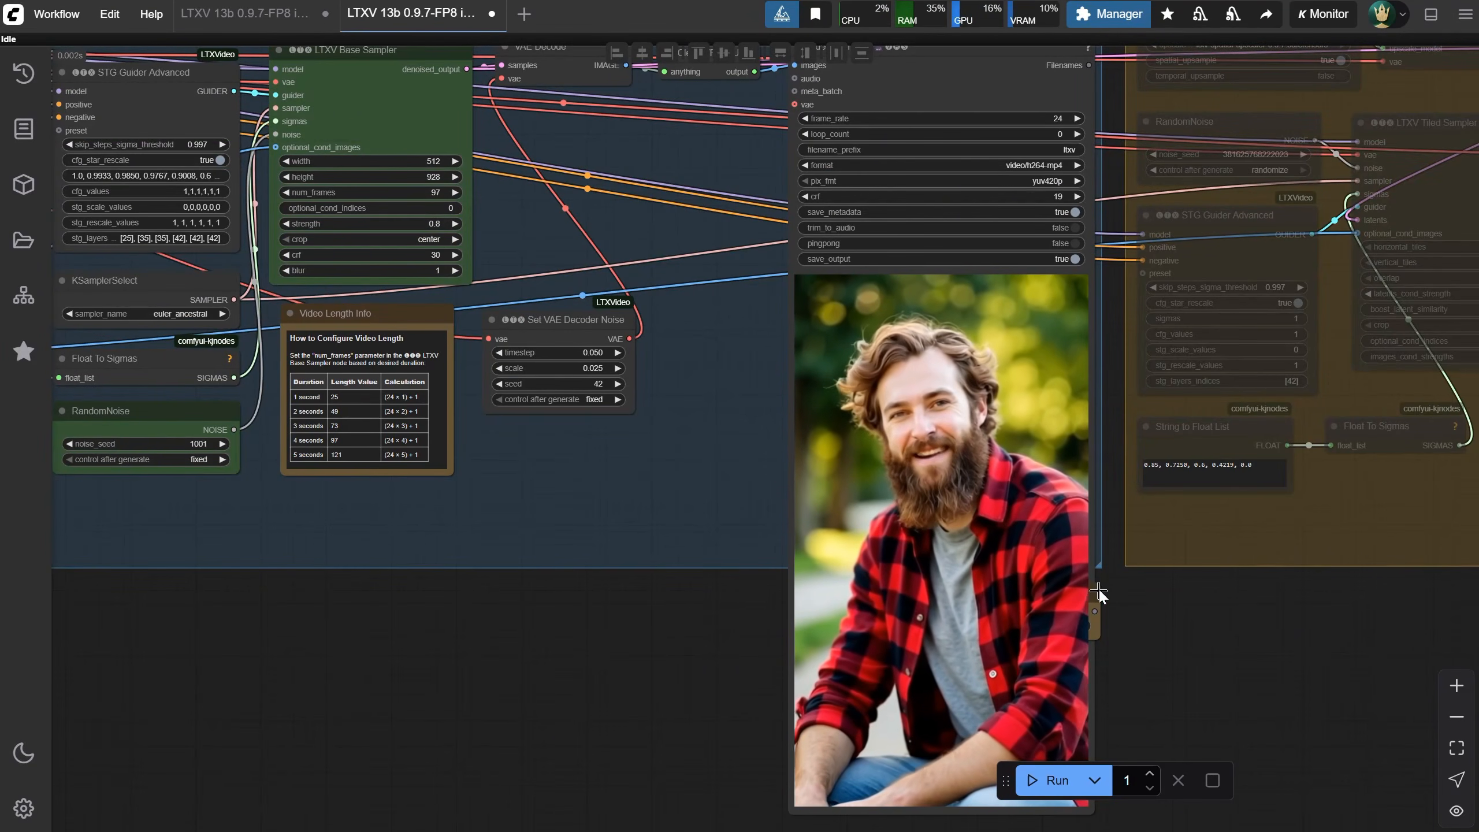
Enable upscaling in the portrait workflow by switching Enable Upscale to yes
left_click_drag(1098, 590, 1332, 597)
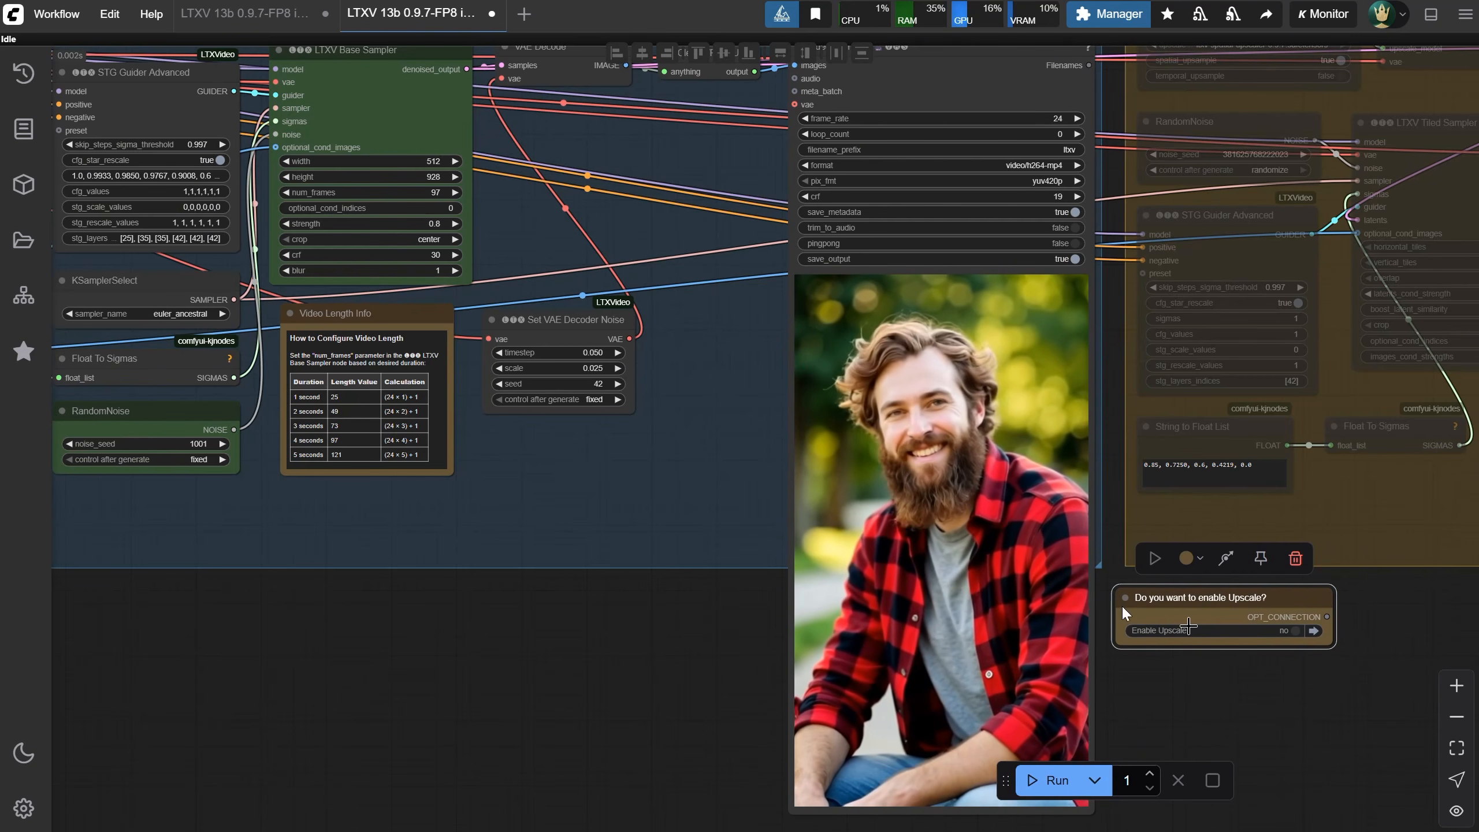
left_click(1286, 631)
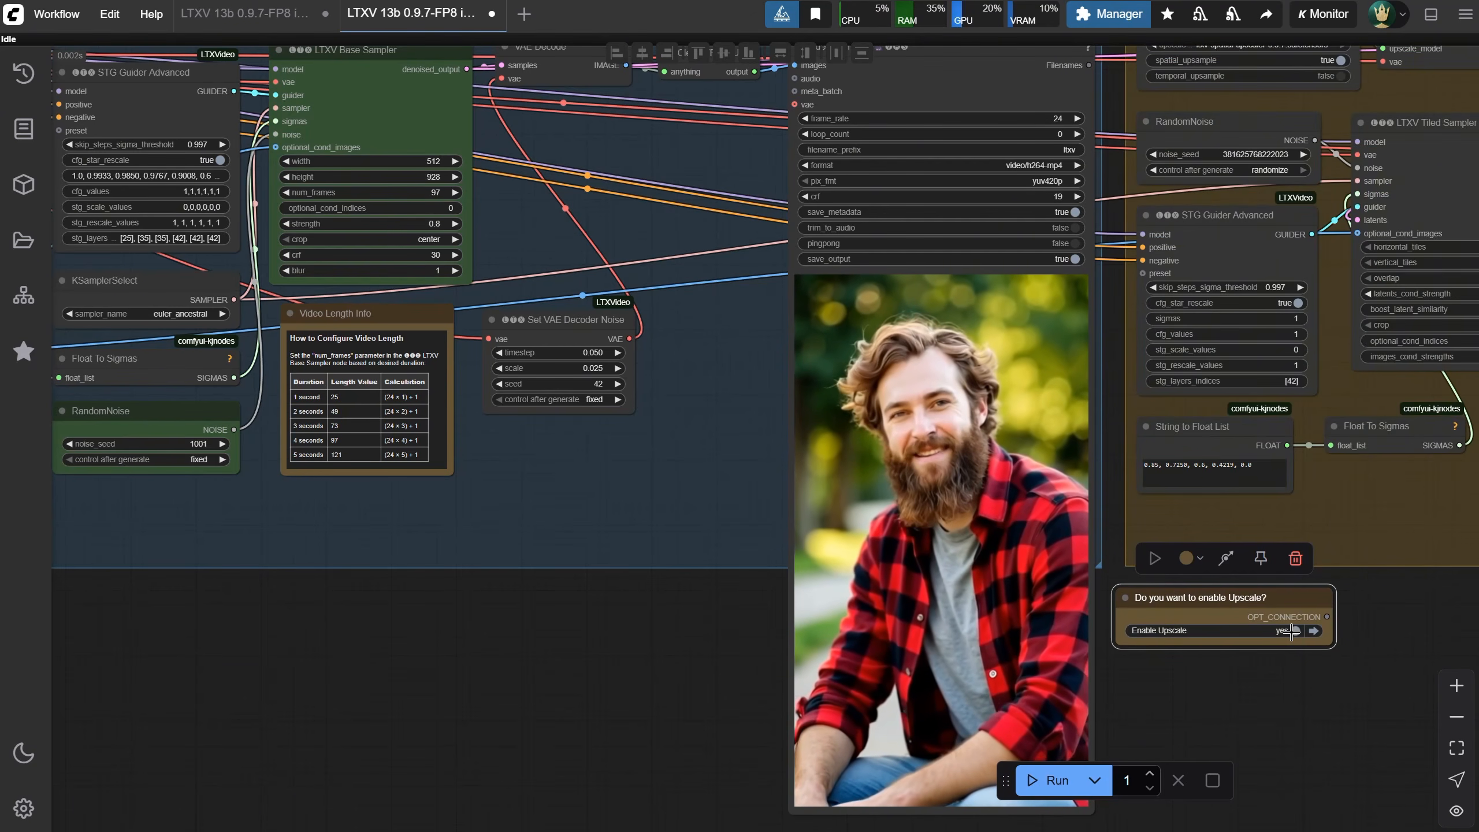
Set the Upscale Image node's width to 1080 and height to 1920
left_click_drag(1411, 629, 695, 777)
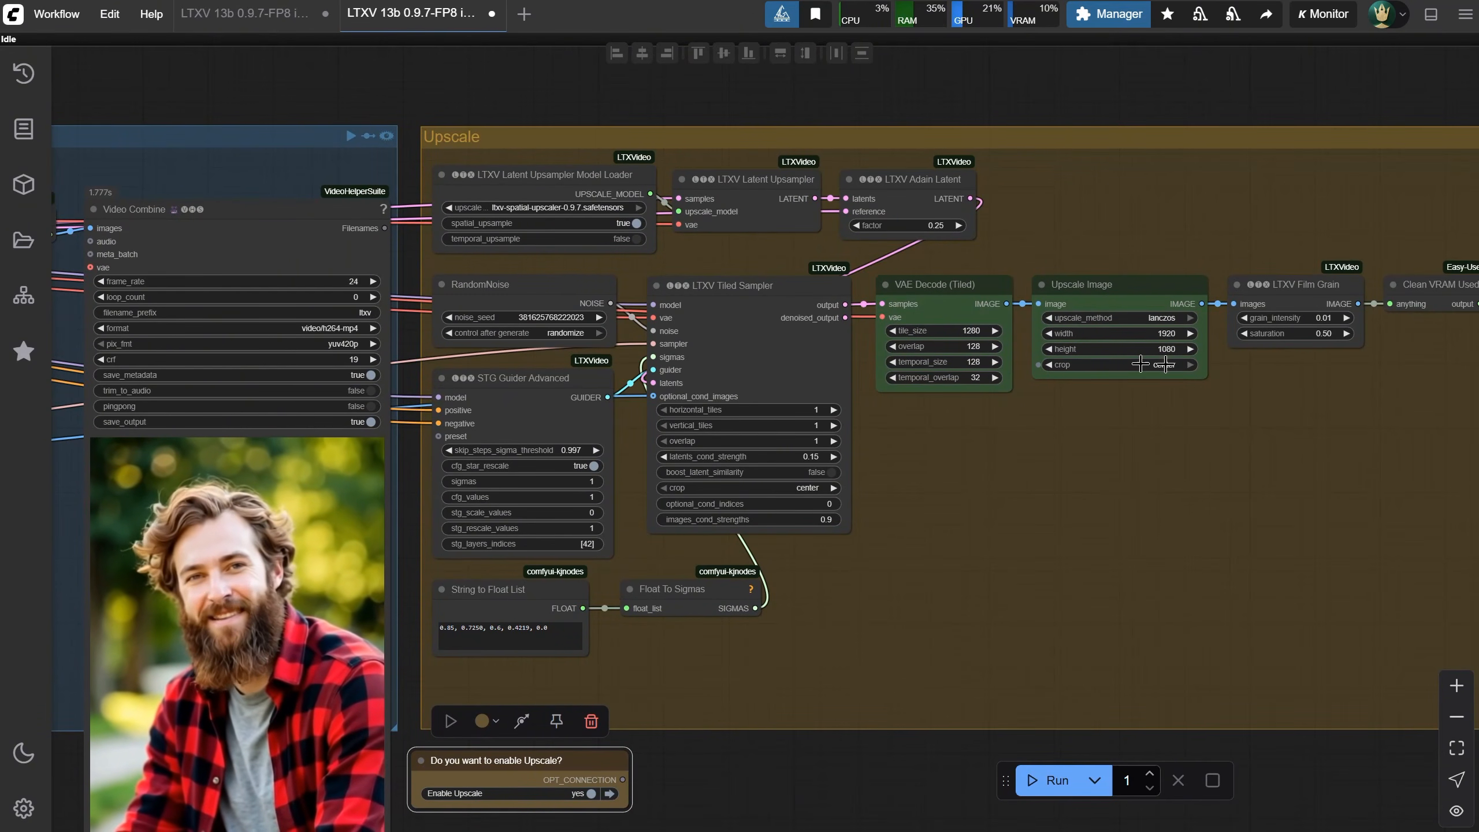
left_click(1167, 333)
type("1080")
key("Return")
left_click(1167, 349)
type("1920")
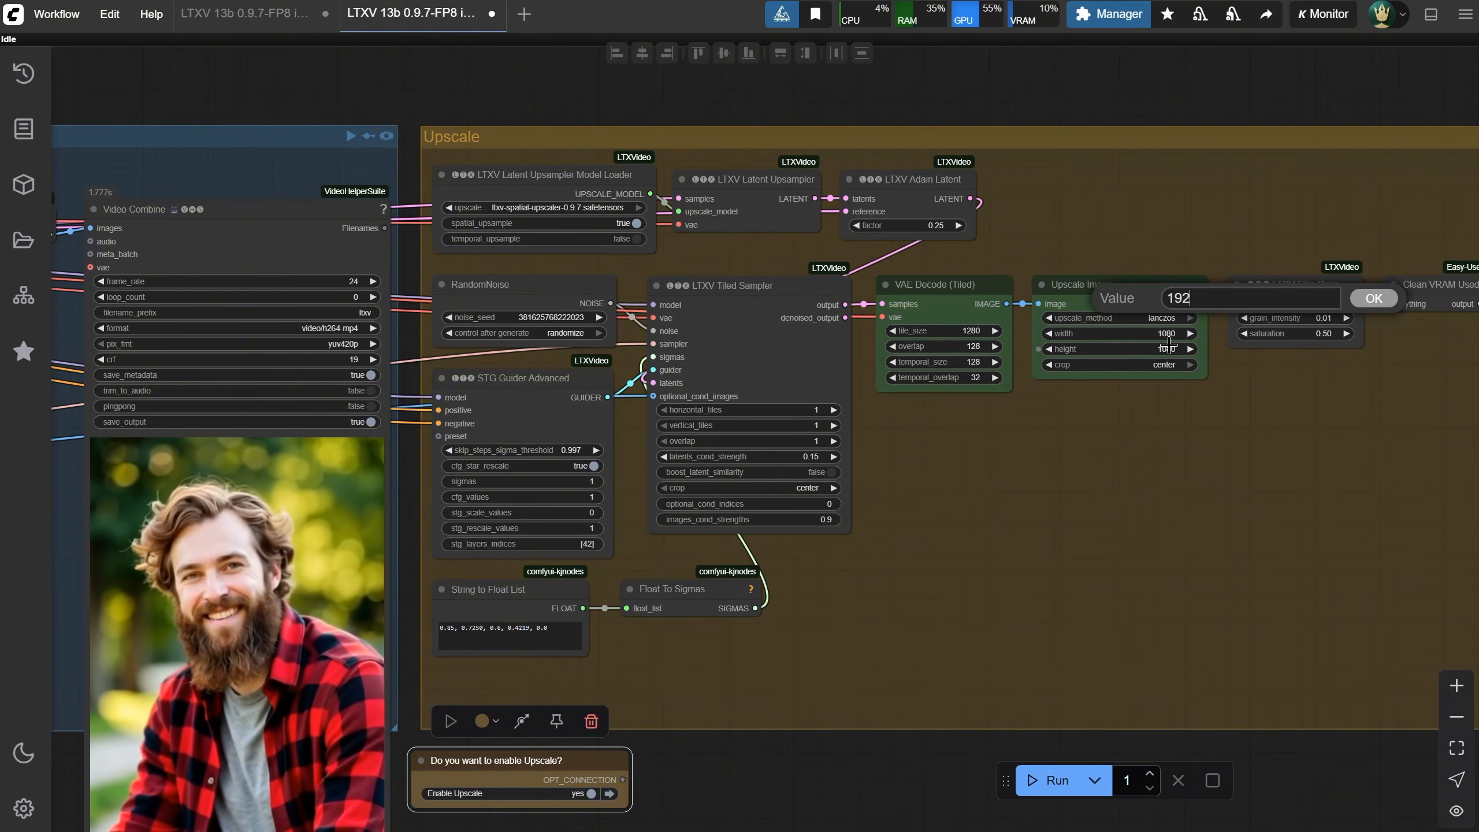
key("Return")
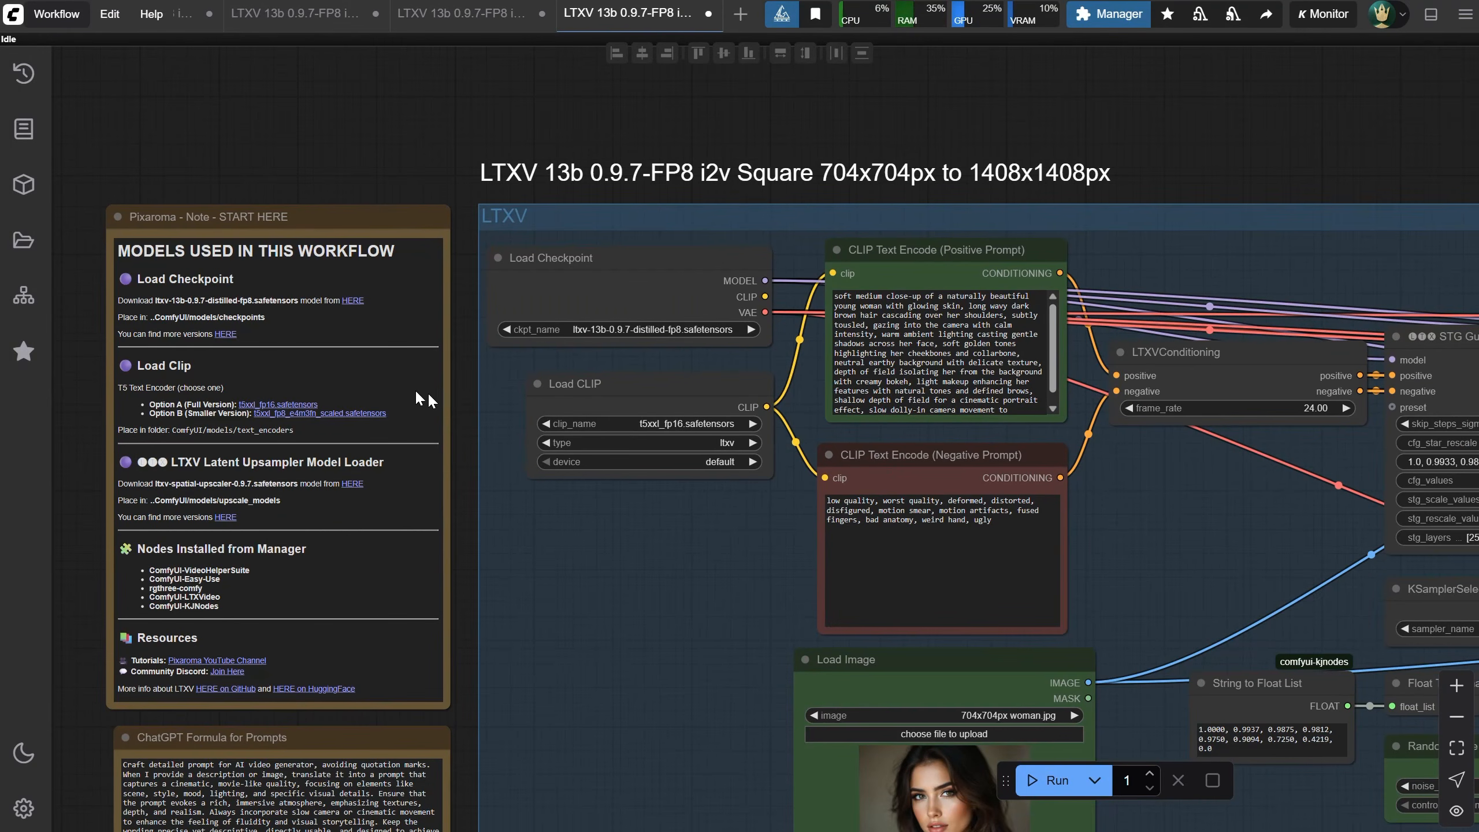
Examine the nodes and settings of the square 704x704 workflow
left_click_drag(461, 439, 74, 301)
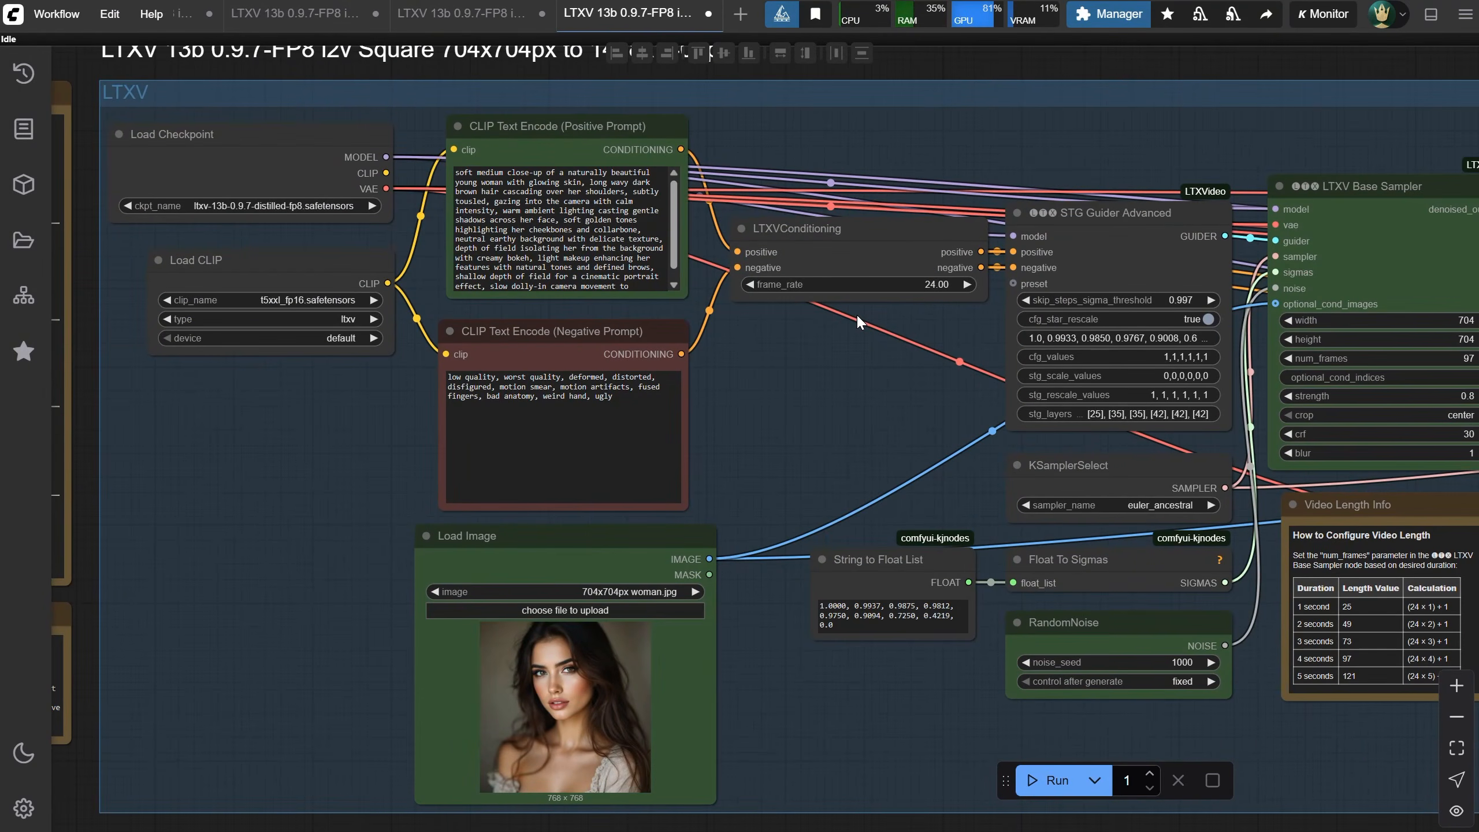
scroll(857, 314, "up", 3)
left_click_drag(836, 432, 271, 318)
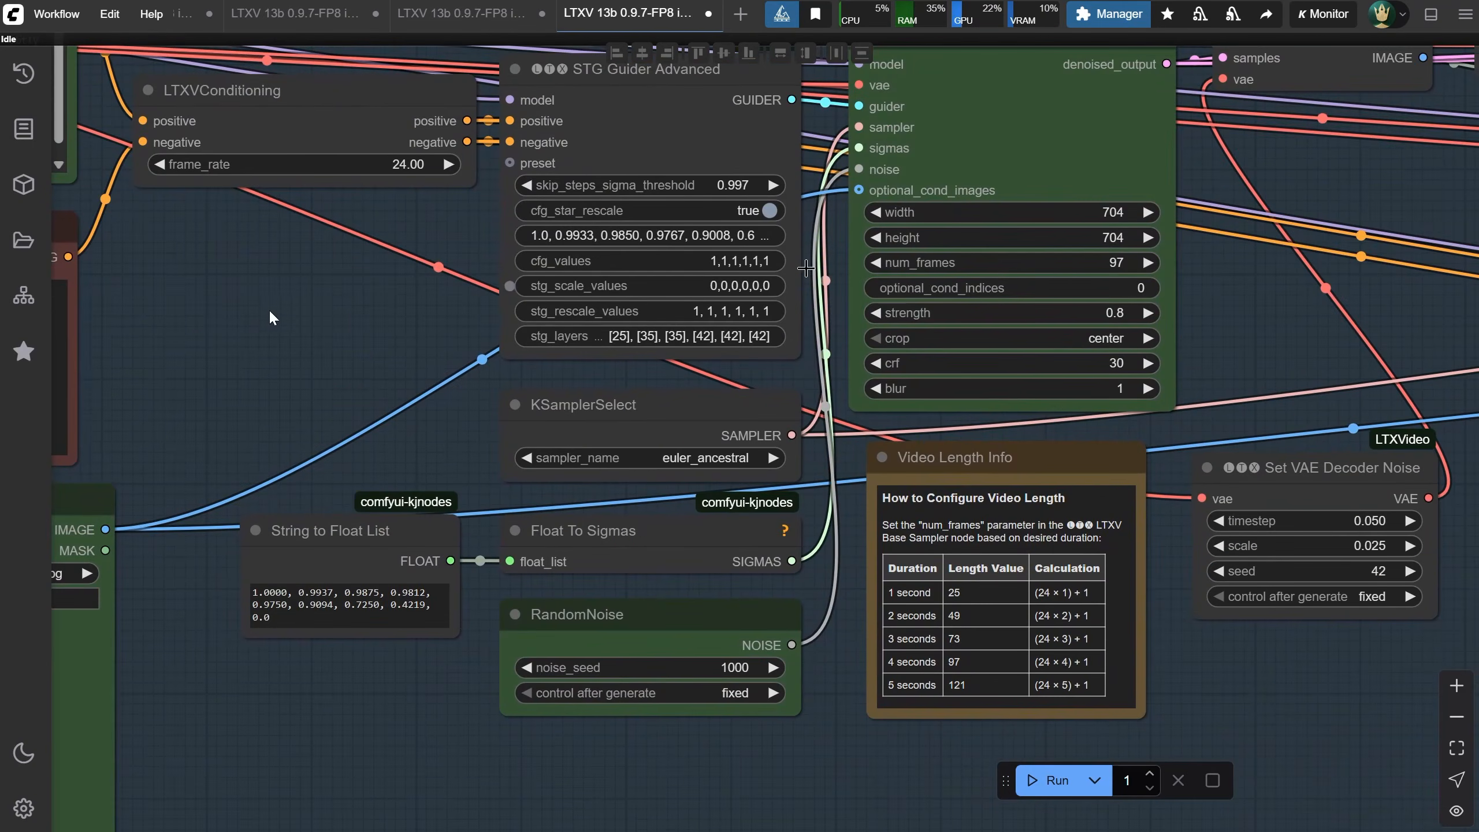
scroll(1227, 274, "down", 3)
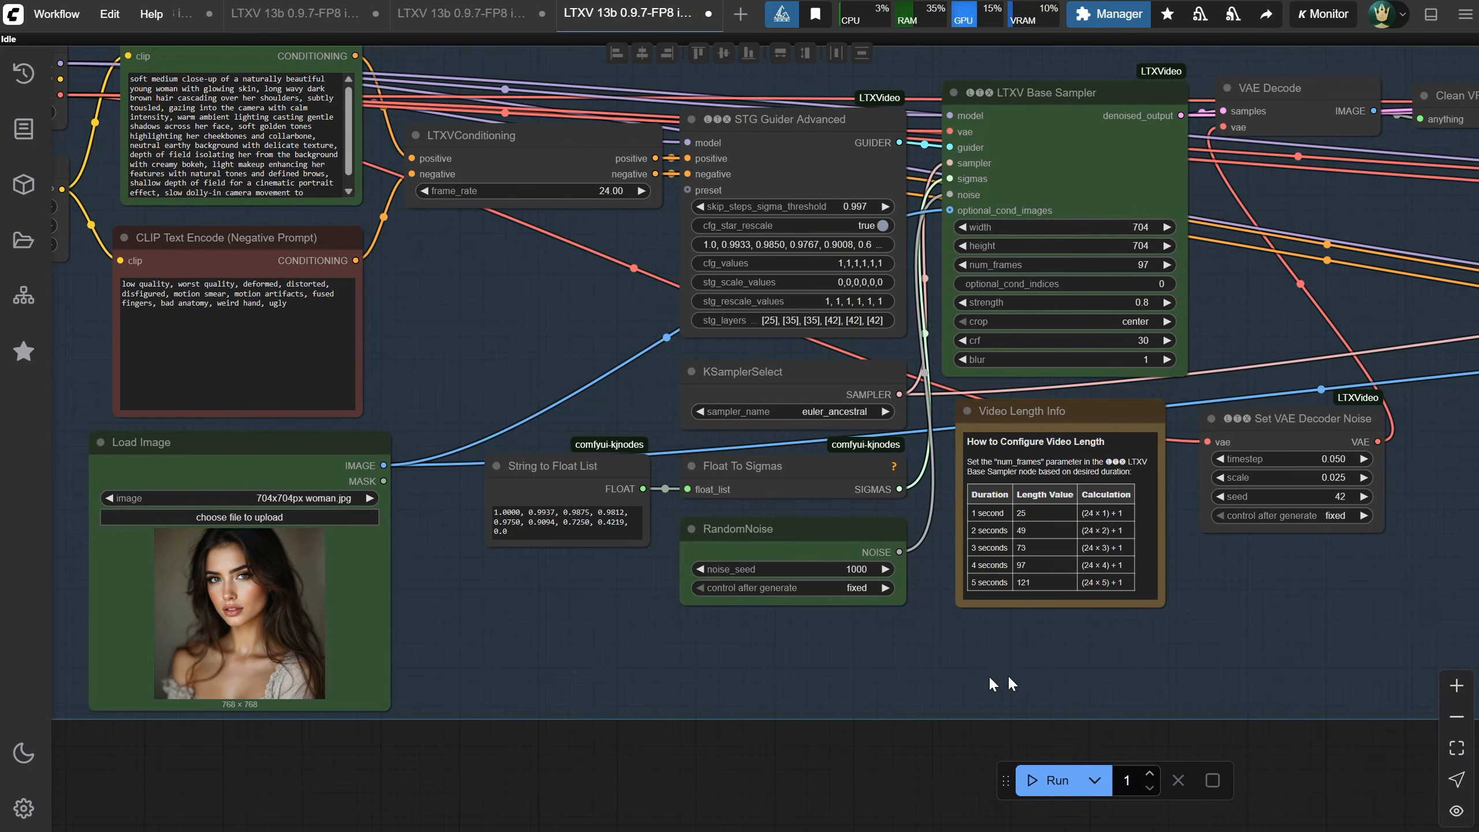
left_click_drag(1248, 661, 506, 629)
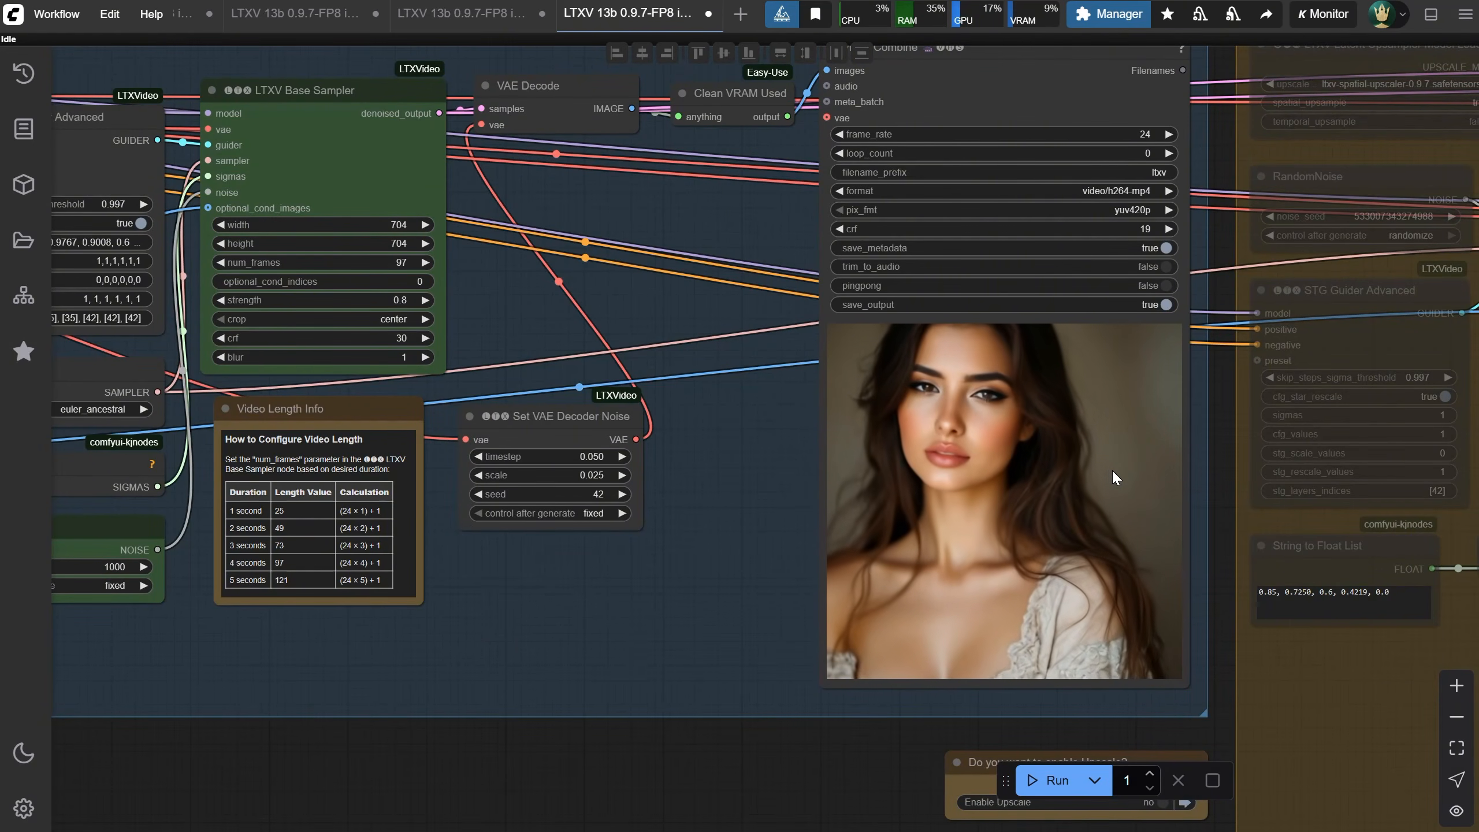
Open the LTXV 13b 0.9.7-FP8 i2v EXTEND Landscape workflow file
left_click(56, 13)
left_click(73, 87)
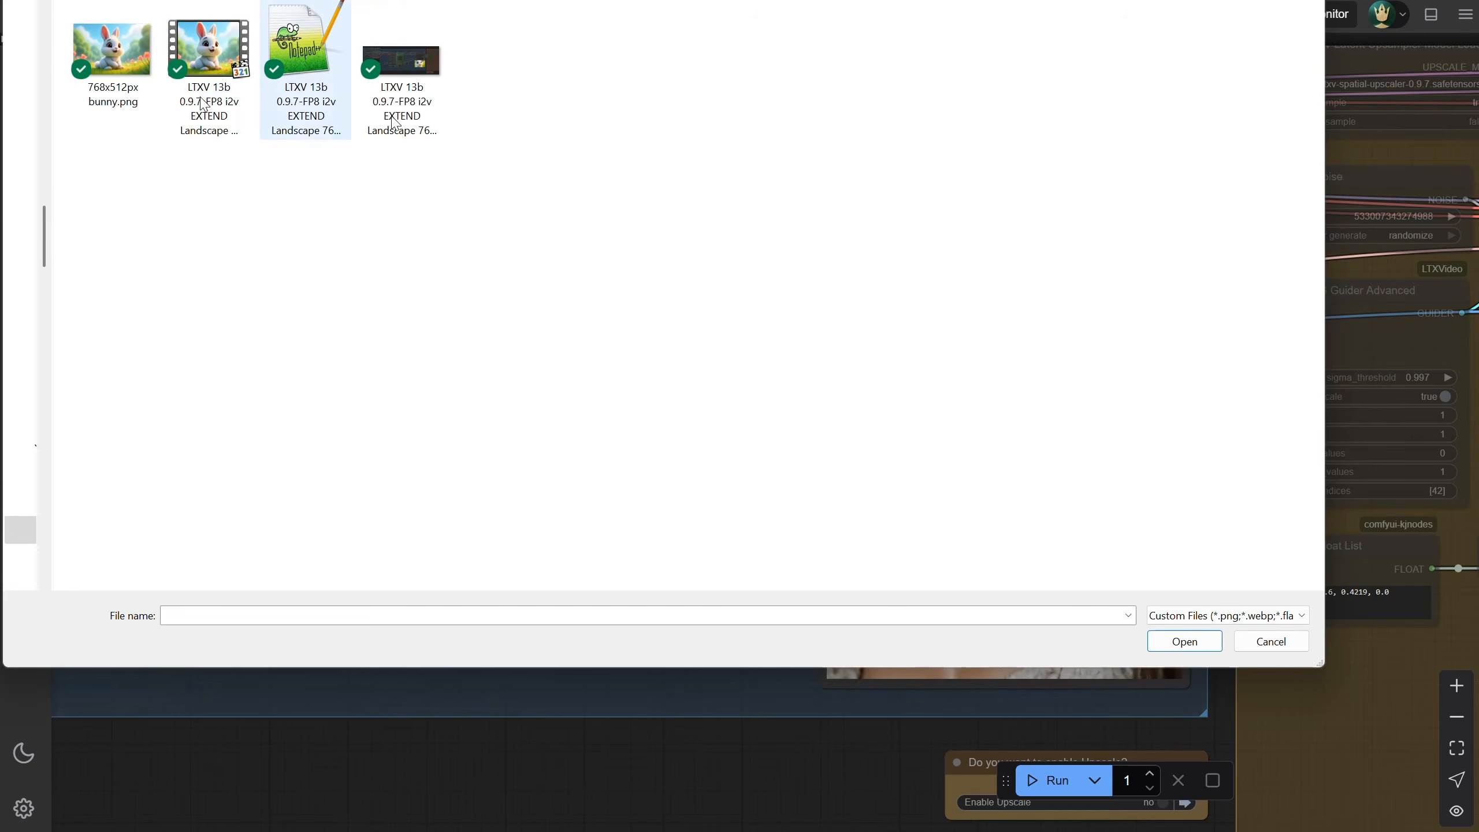
double_click(300, 63)
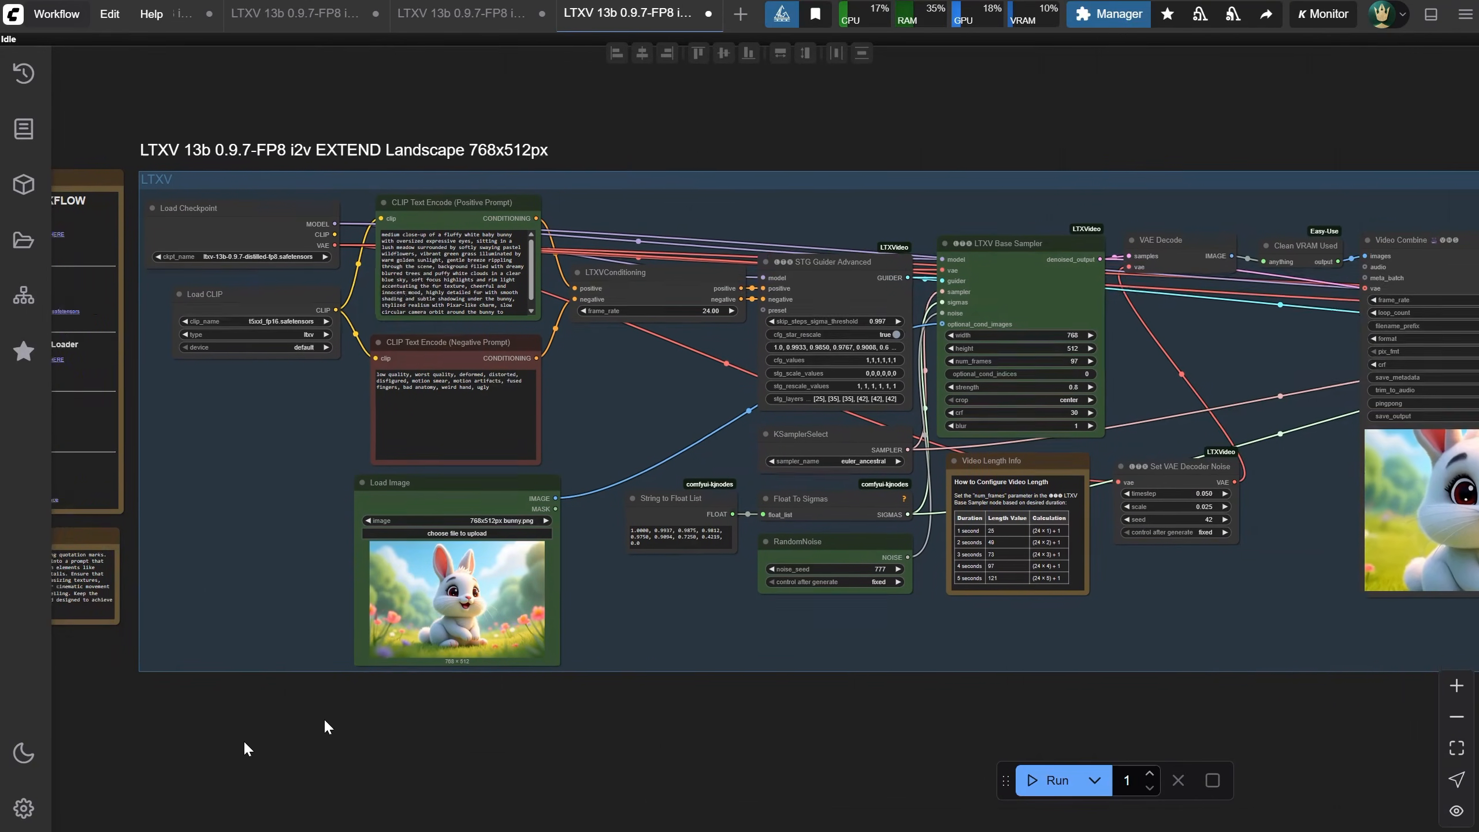
Enable the Extend group by switching Enable Extend to yes
left_click_drag(323, 719, 582, 750)
scroll(605, 519, "up", 3)
left_click_drag(605, 501, 148, 467)
left_click_drag(1311, 455, 612, 467)
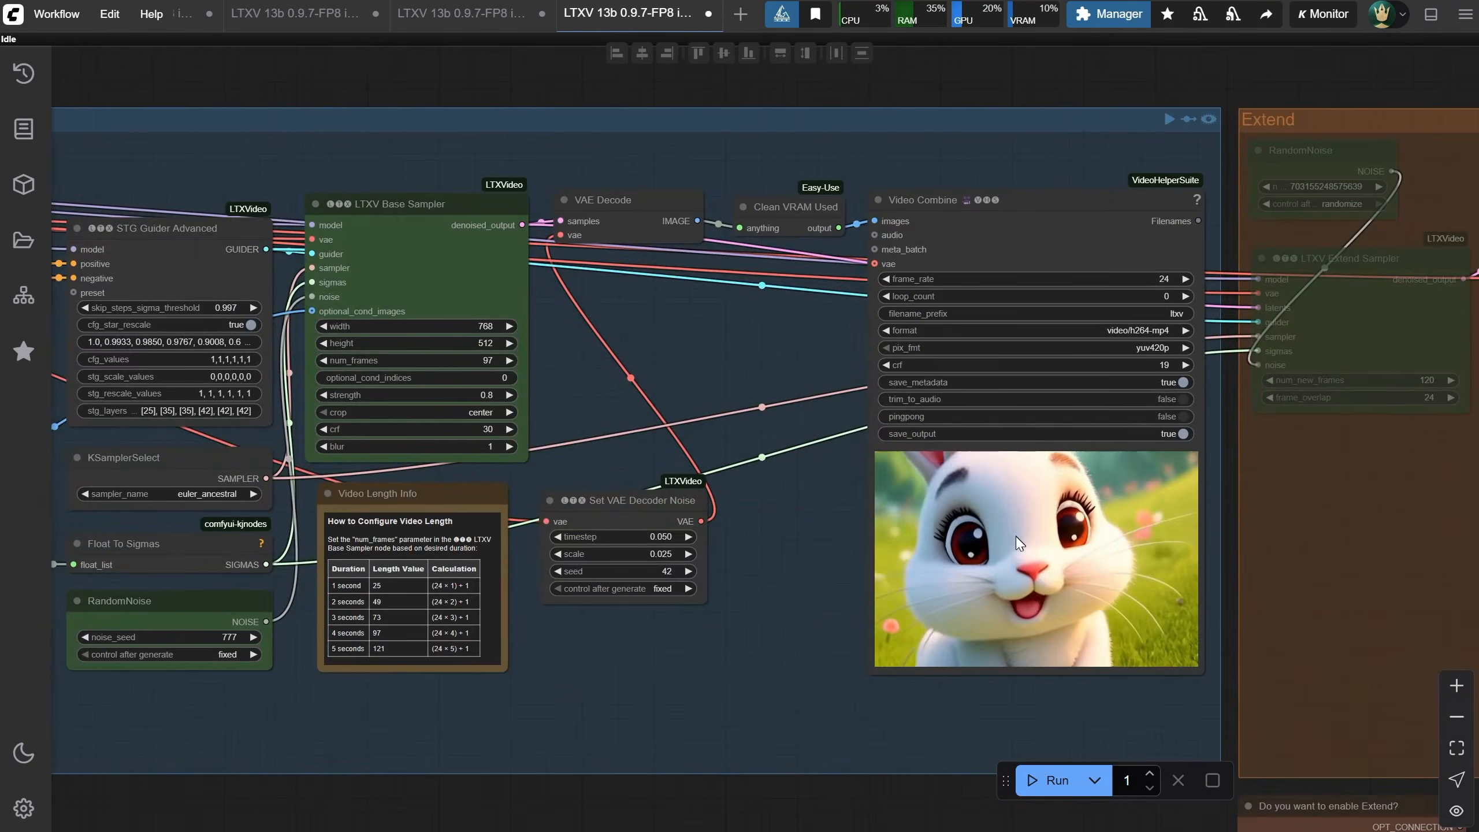
left_click_drag(1110, 693, 607, 654)
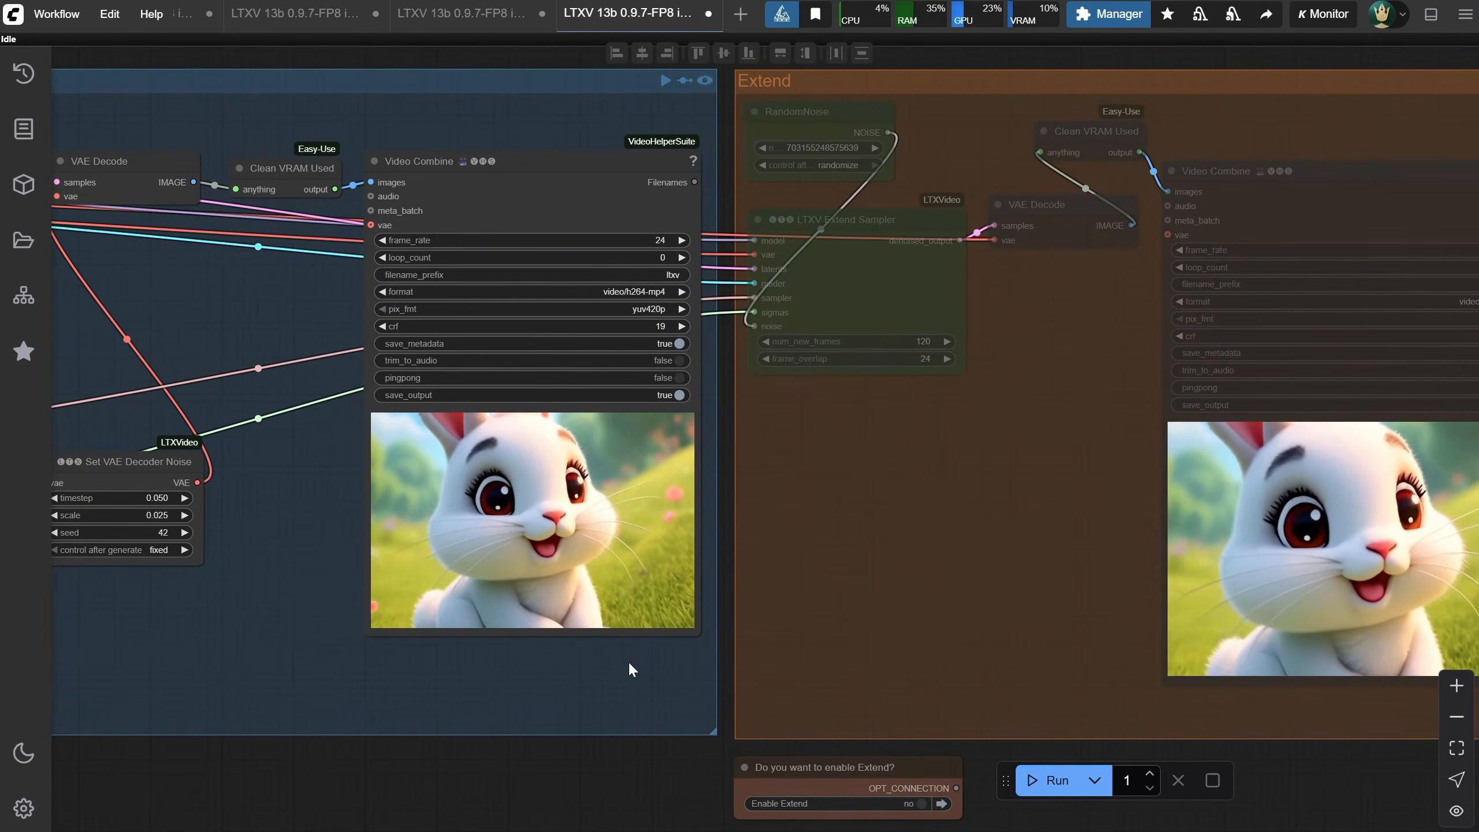
left_click(912, 804)
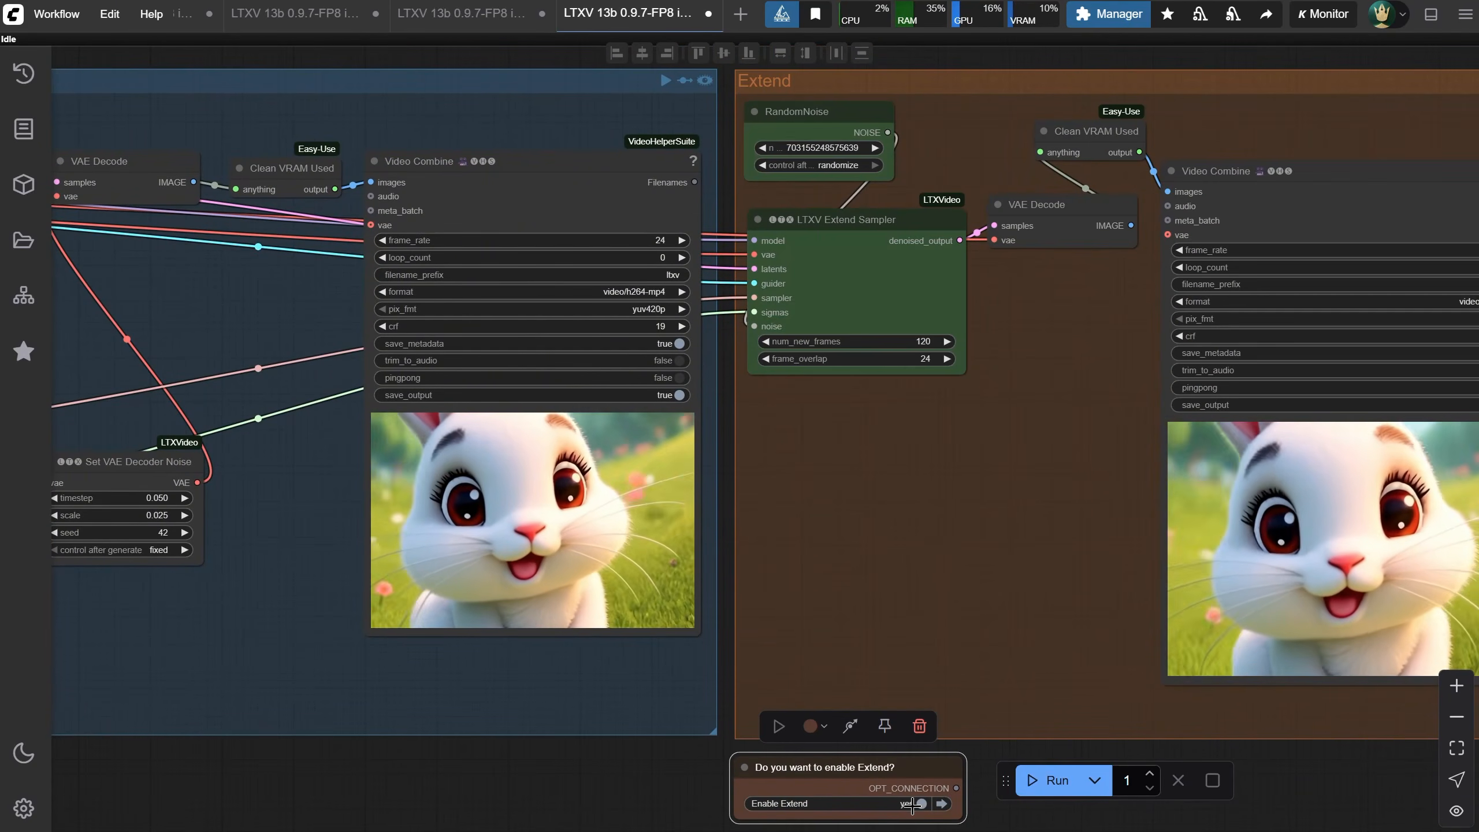
Run the extend workflow to generate the extended bunny video
left_click(1037, 784)
left_click_drag(1004, 451, 880, 503)
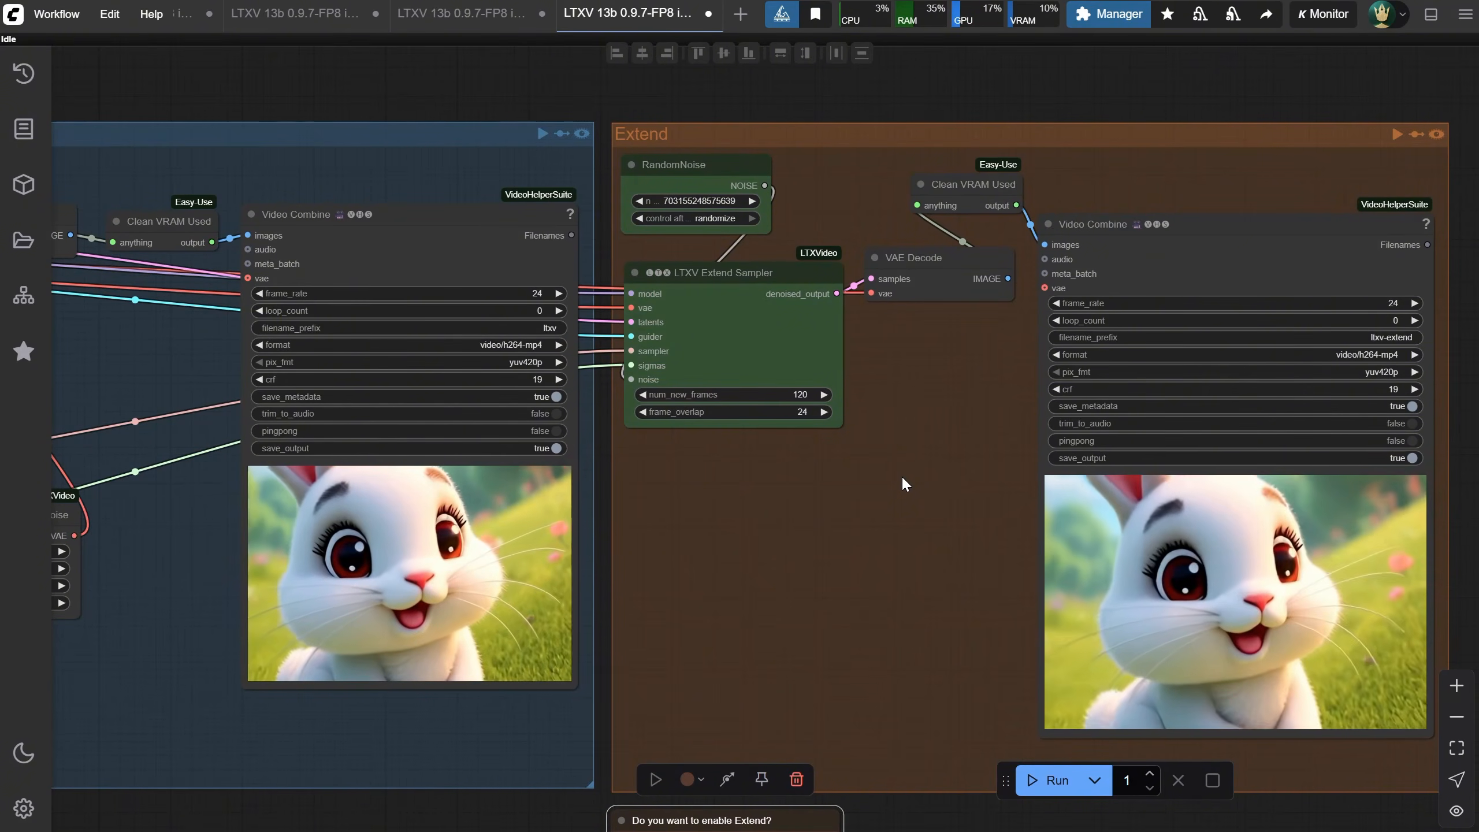
scroll(901, 476, "down", 1)
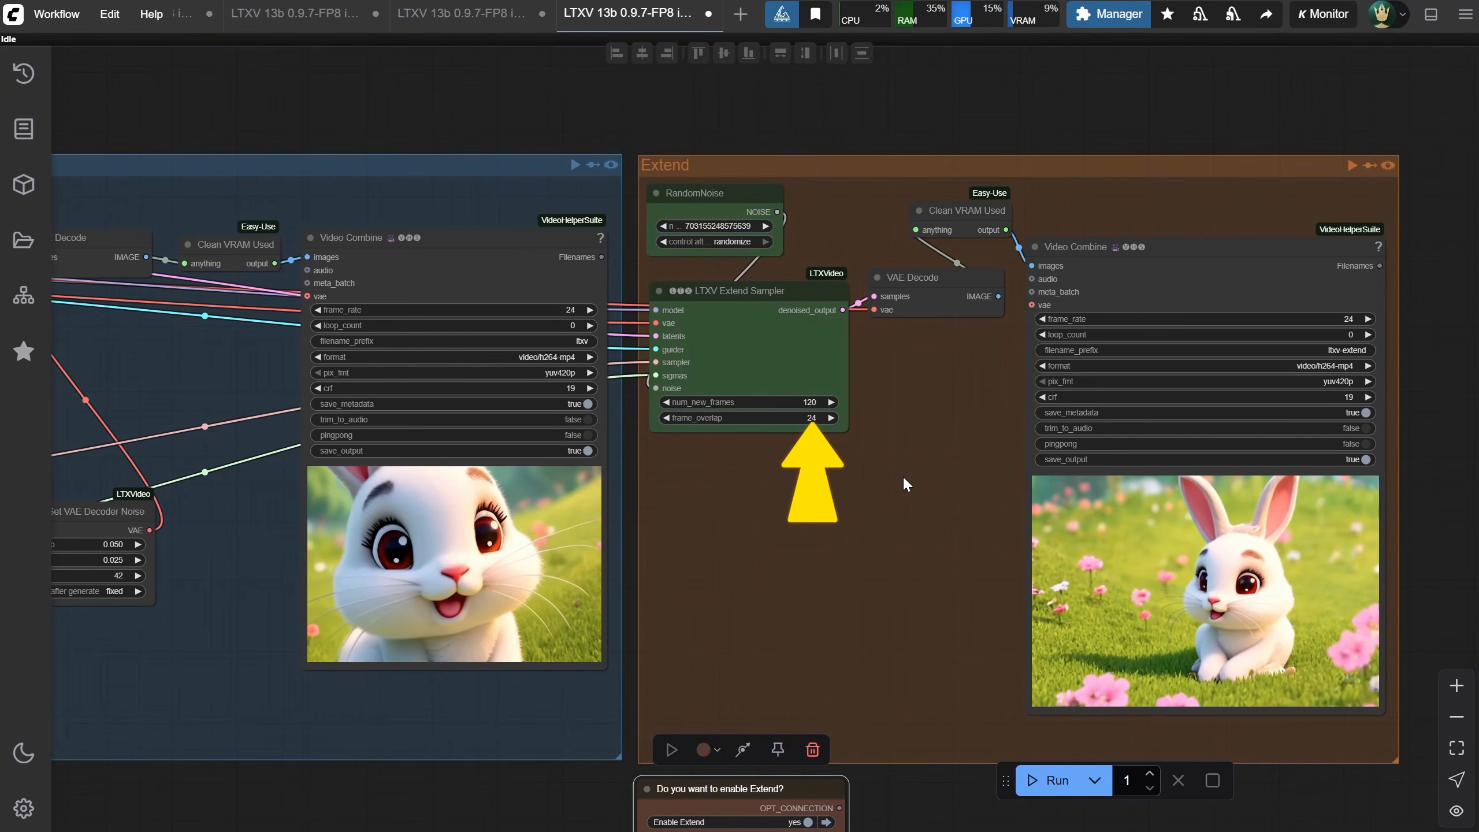
left_click_drag(903, 475, 739, 426)
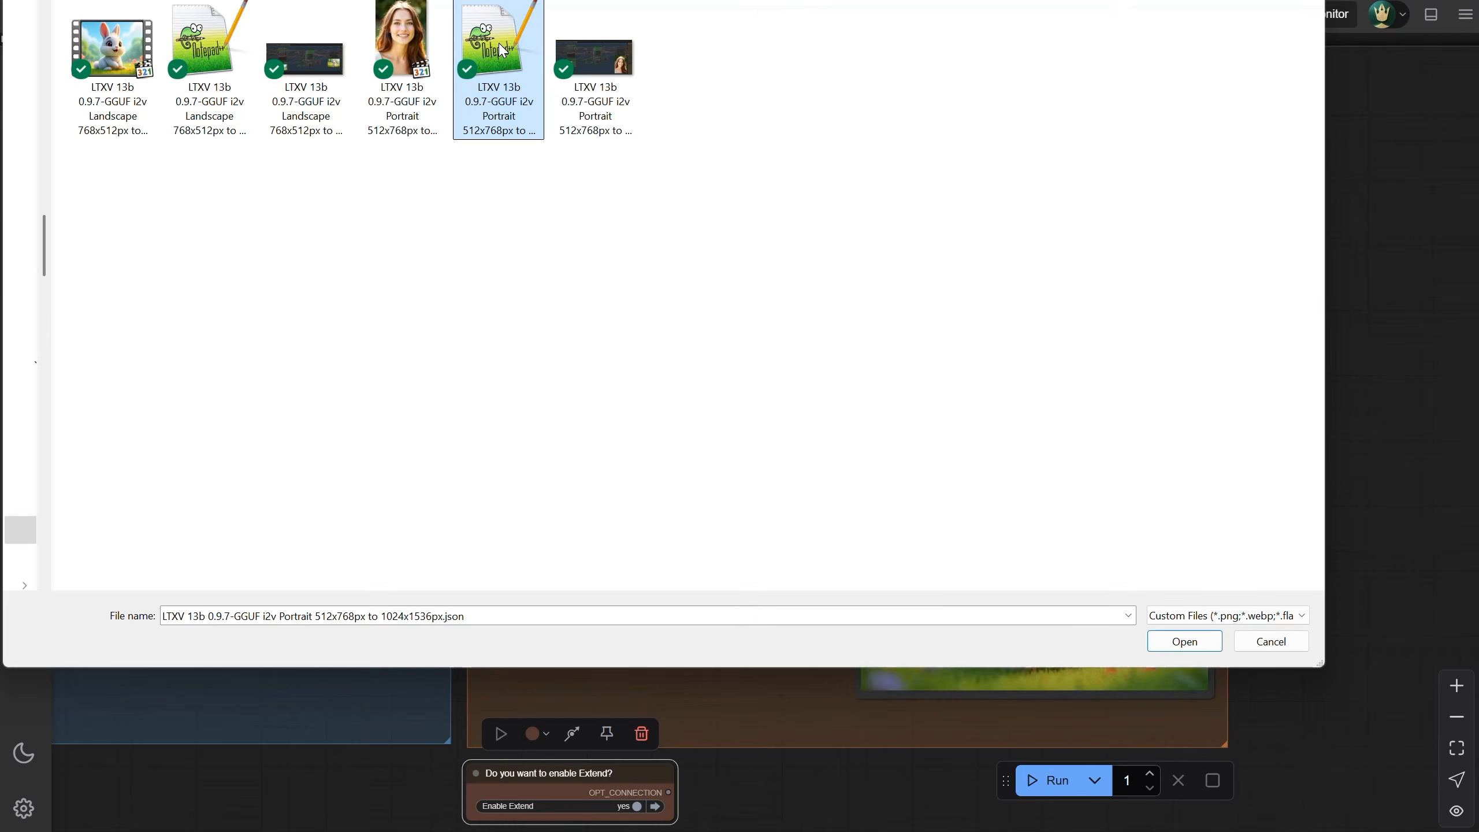
Examine the GGUF portrait workflow's model notes and its Unet, CLIP and VAE loader nodes
double_click(500, 46)
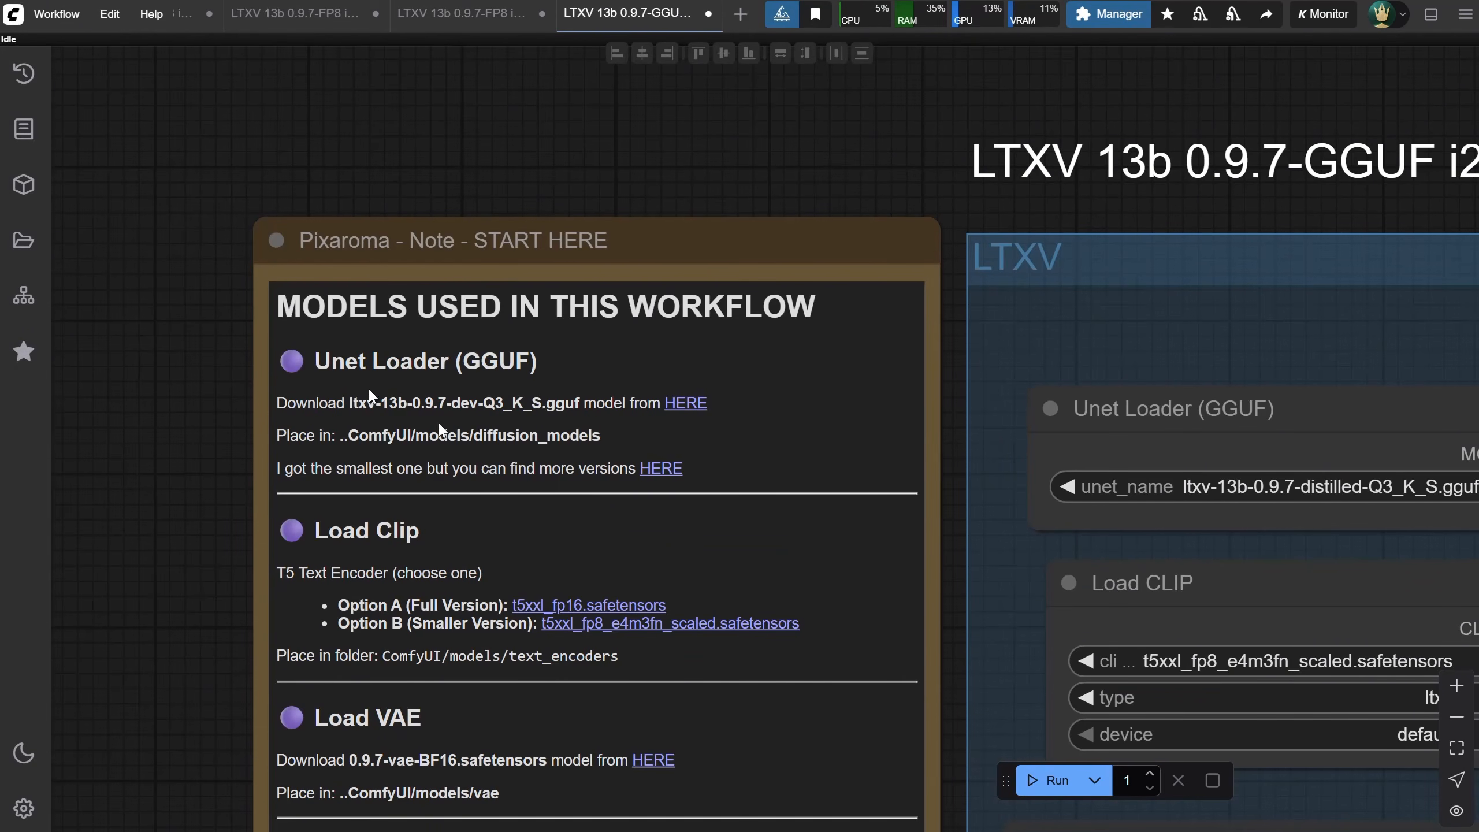
left_click_drag(810, 96, 509, 75)
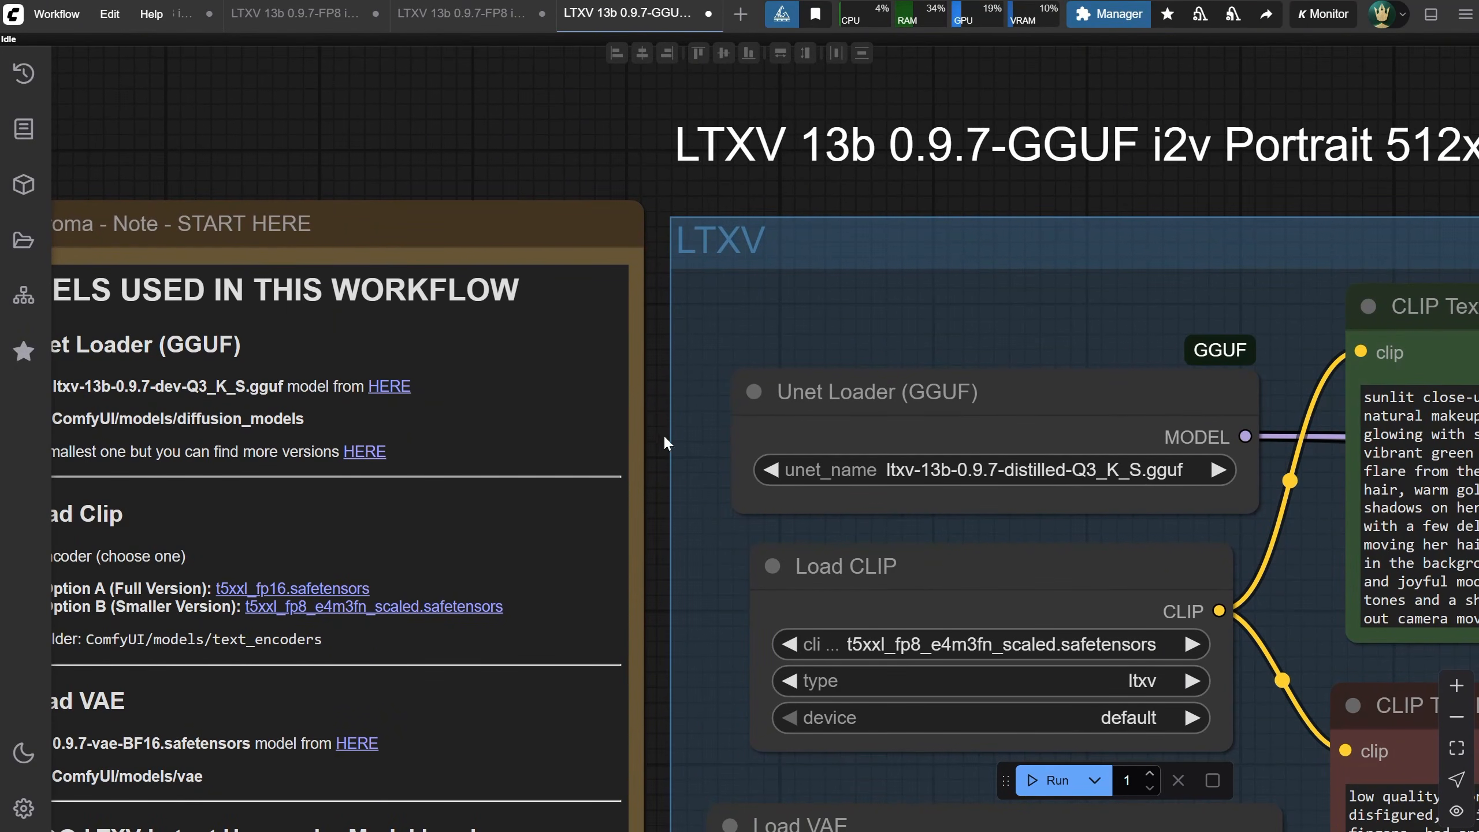
left_click_drag(666, 437, 706, 129)
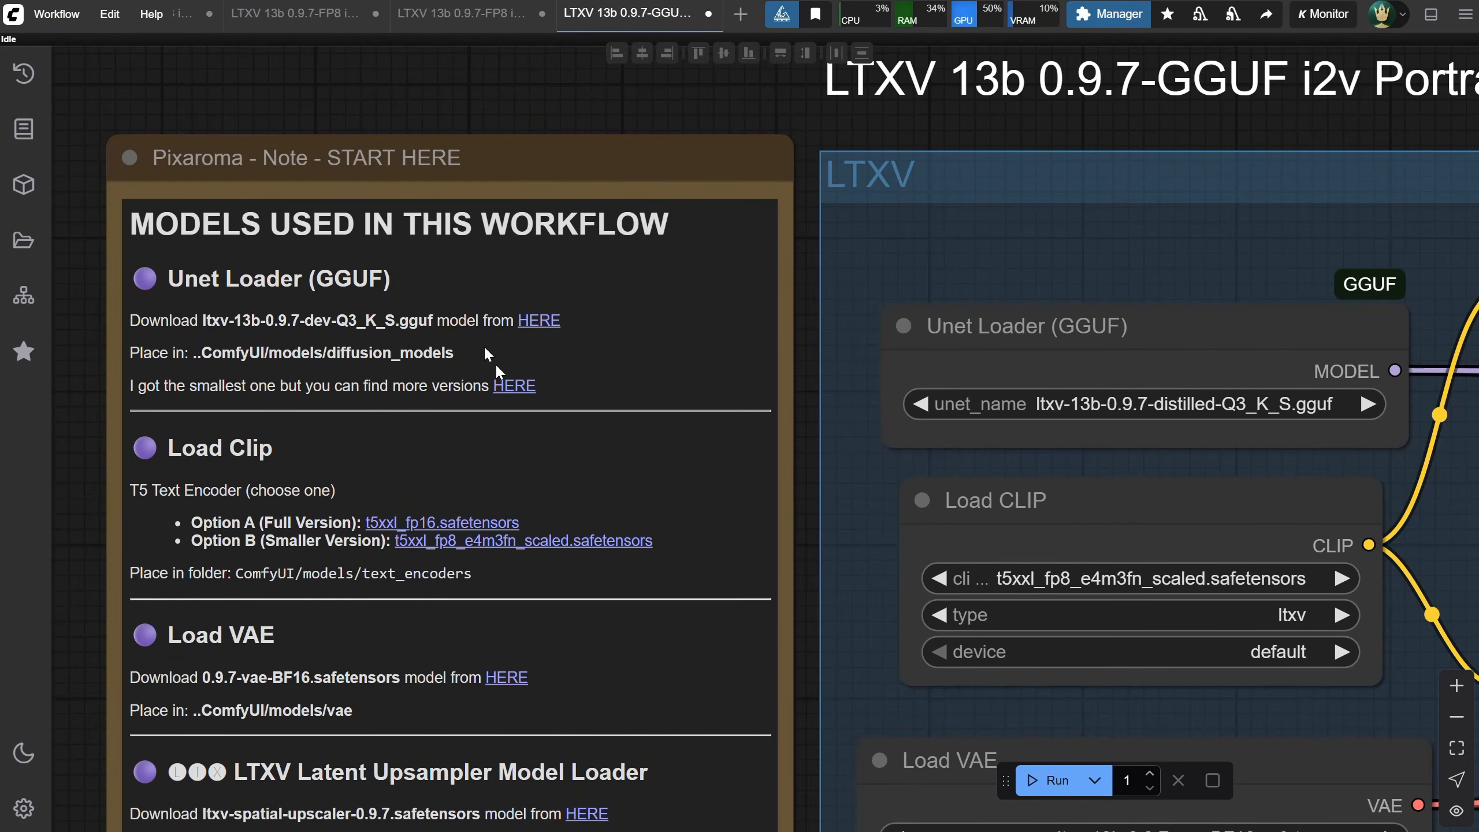
left_click(512, 386)
scroll(517, 391, "down", 5)
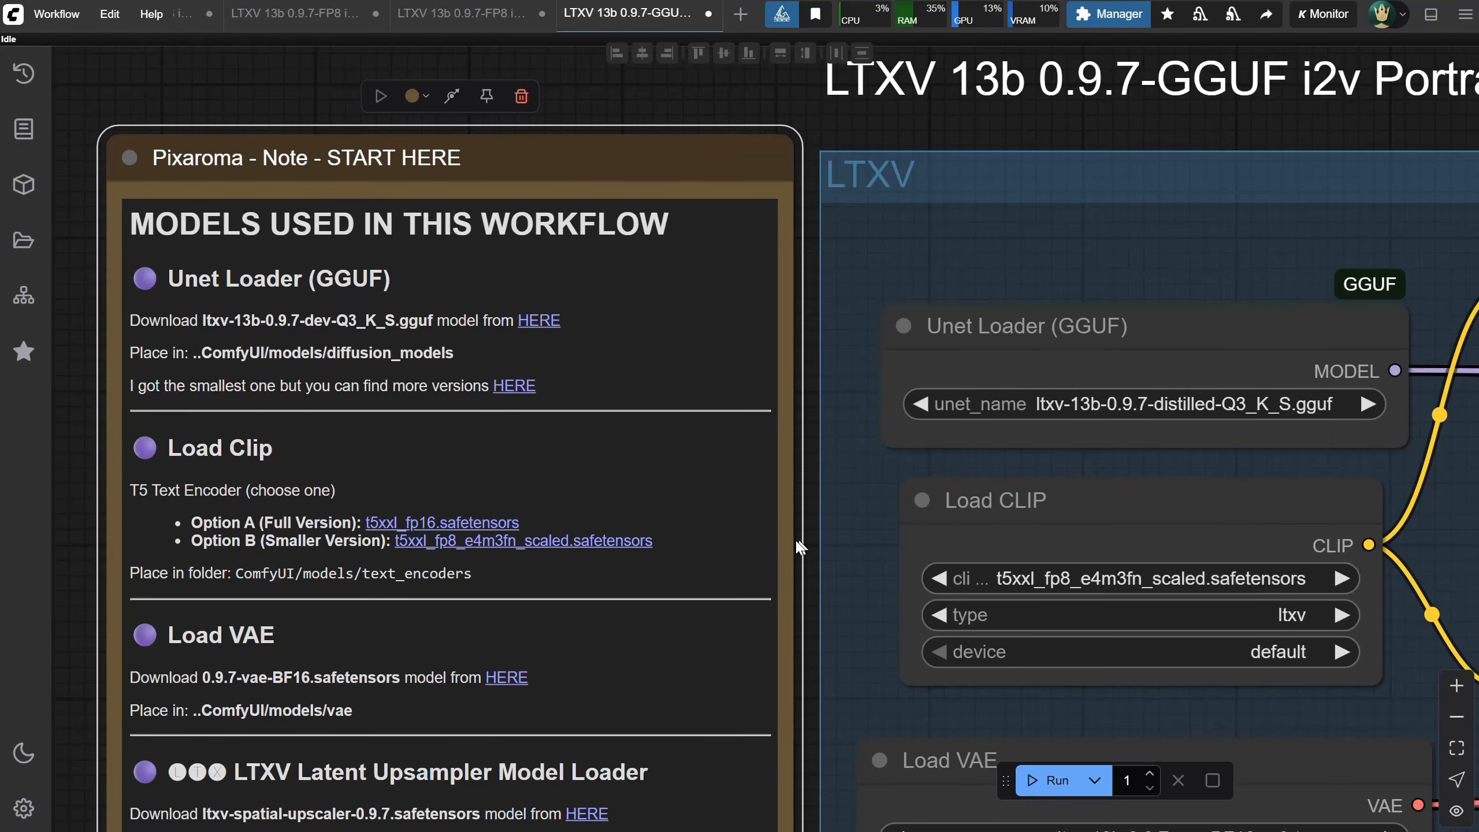
left_click_drag(800, 548, 723, 442)
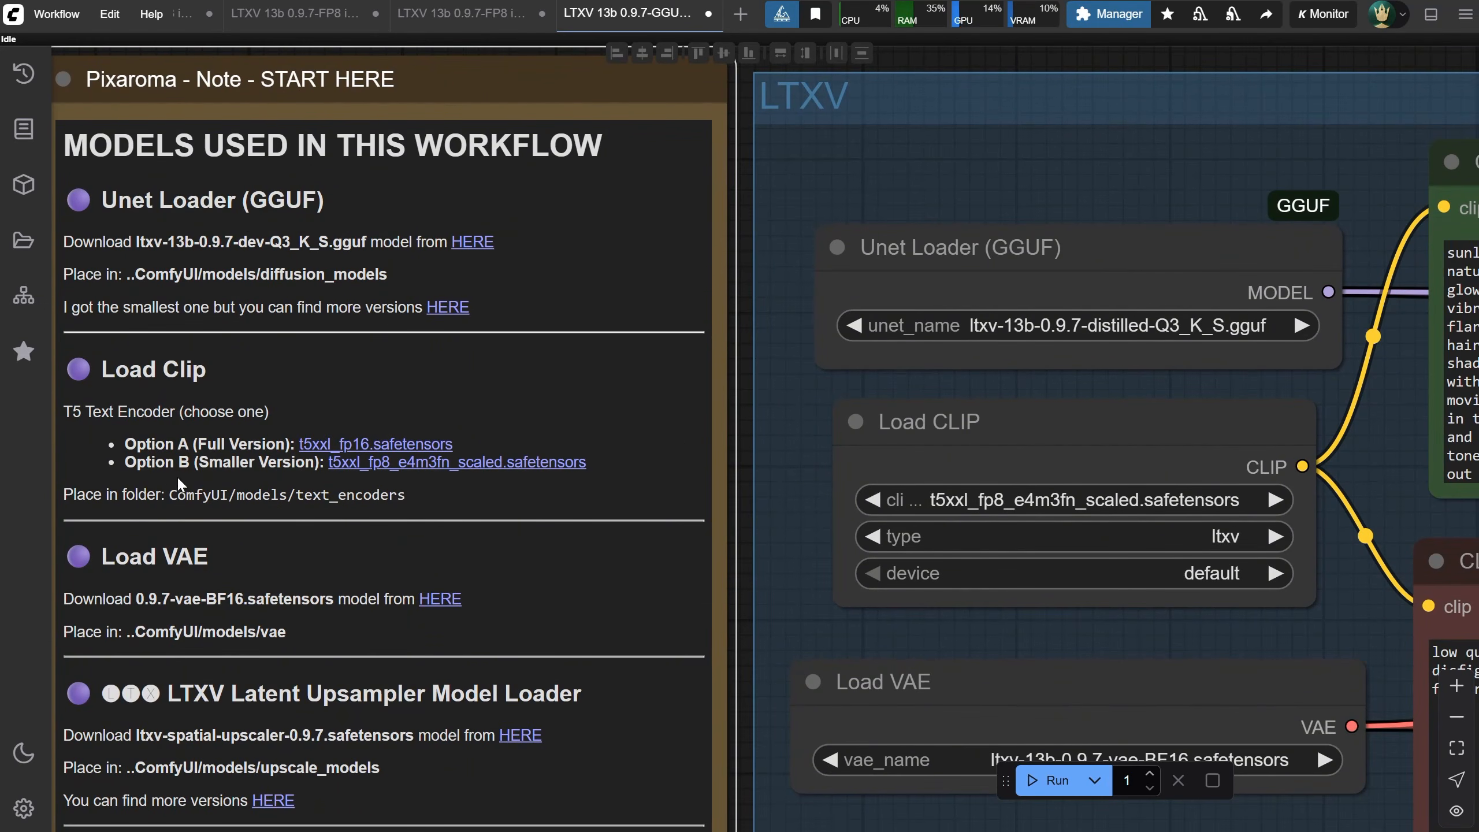
scroll(175, 476, "down", 1)
left_click_drag(267, 549, 275, 455)
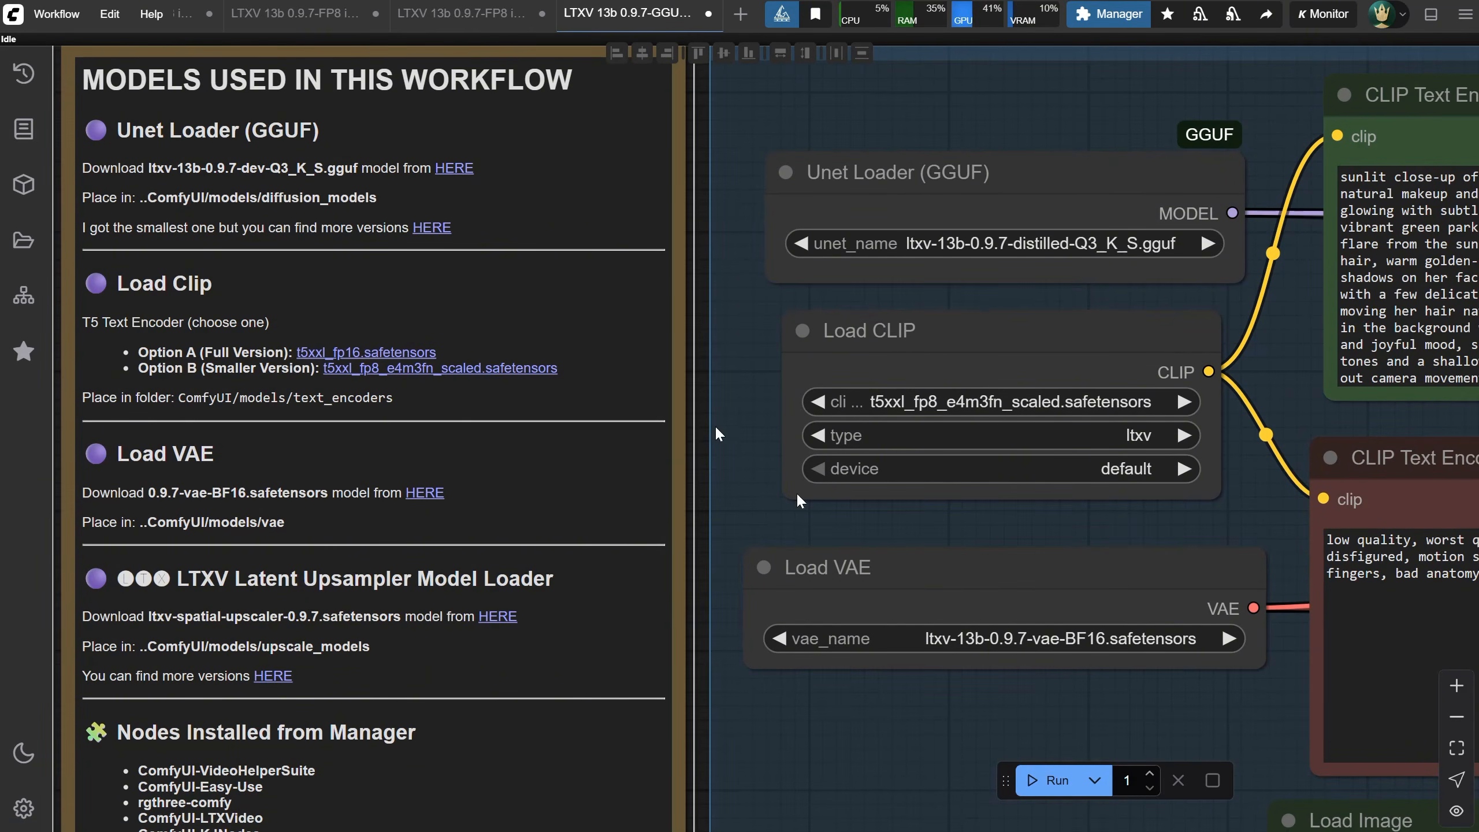
left_click_drag(969, 578, 979, 581)
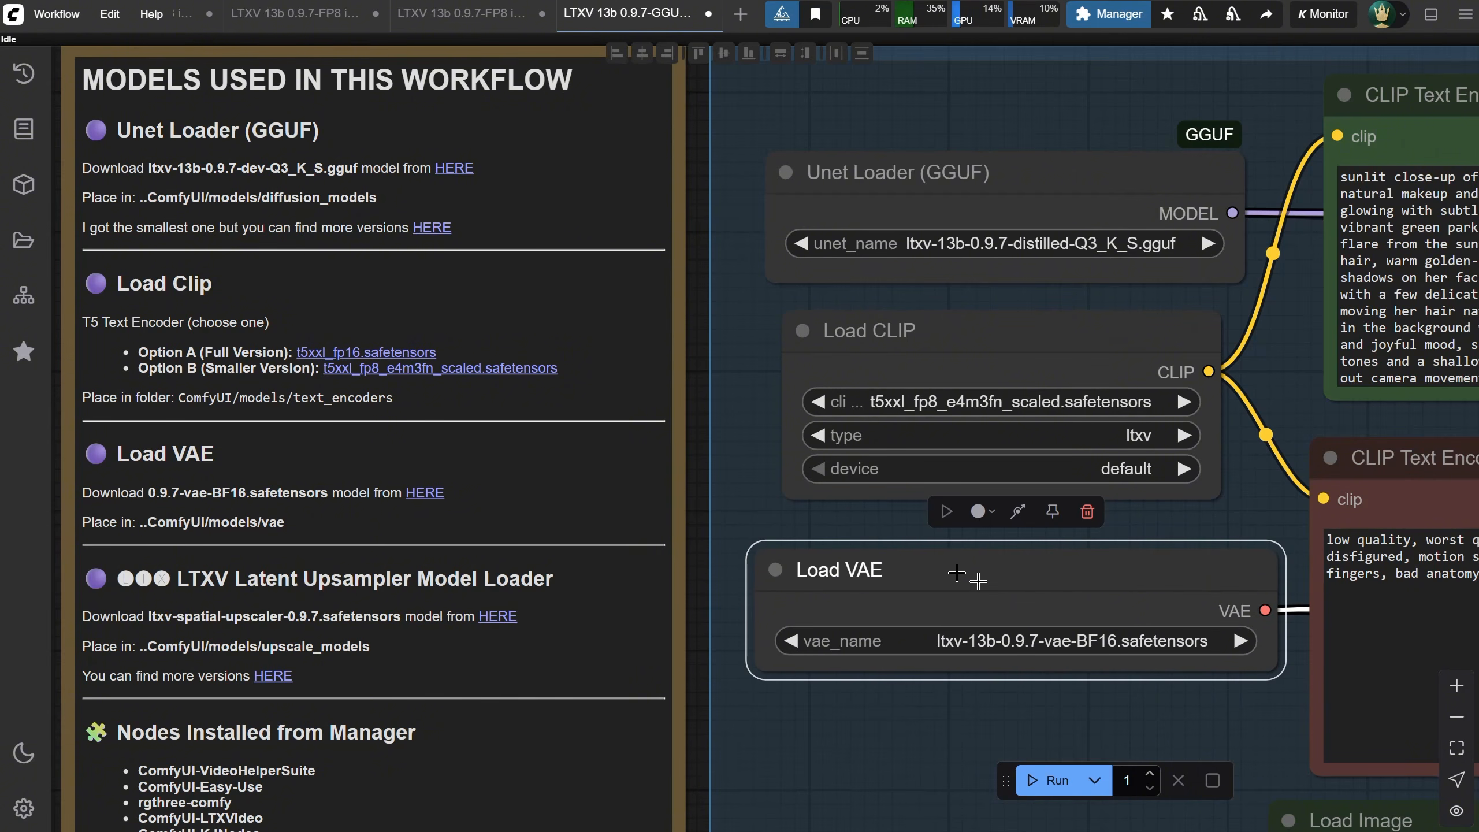
left_click_drag(708, 547, 661, 404)
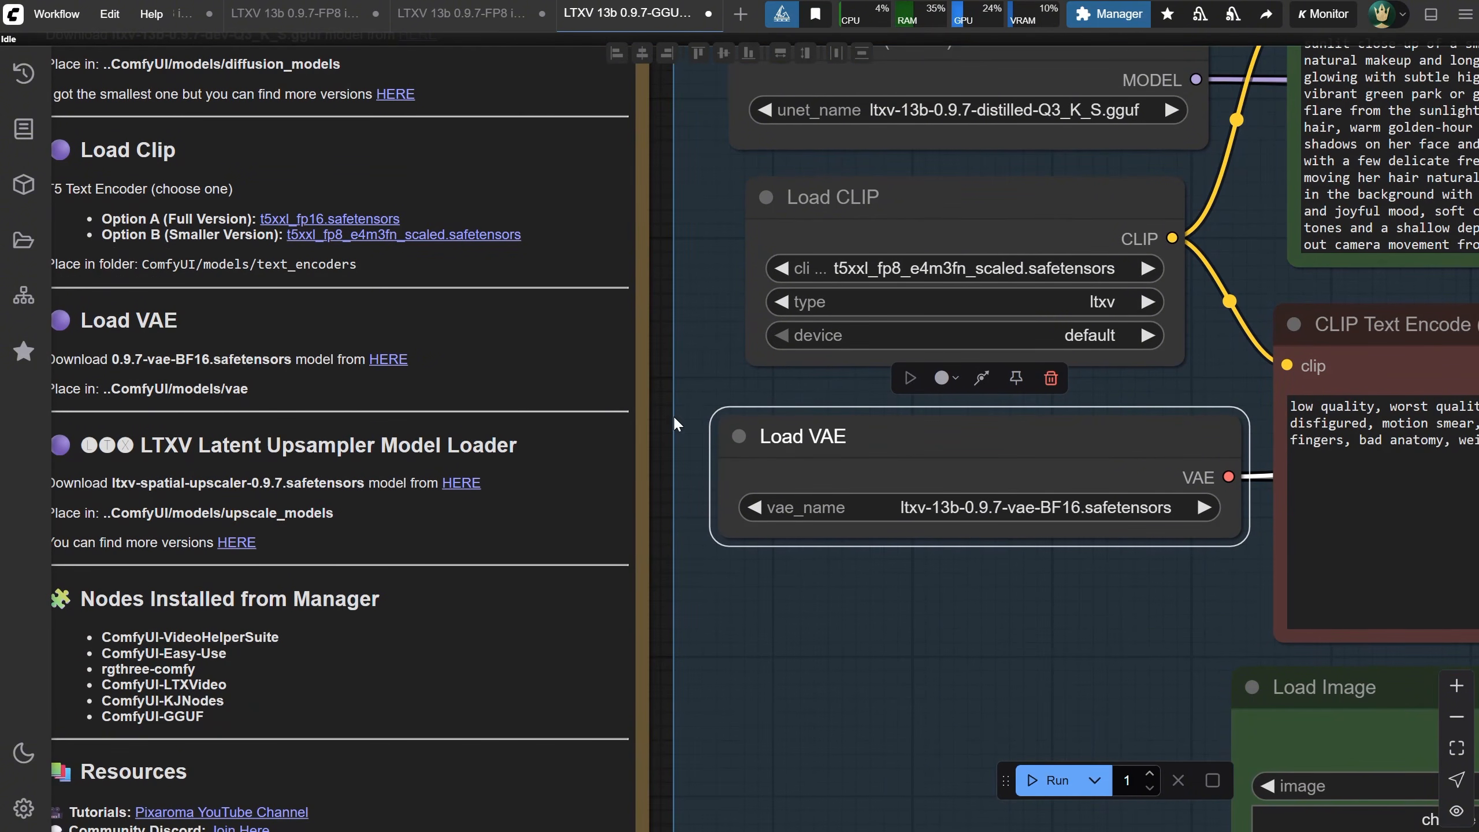
scroll(667, 613, "down", 1)
left_click_drag(670, 614, 624, 521)
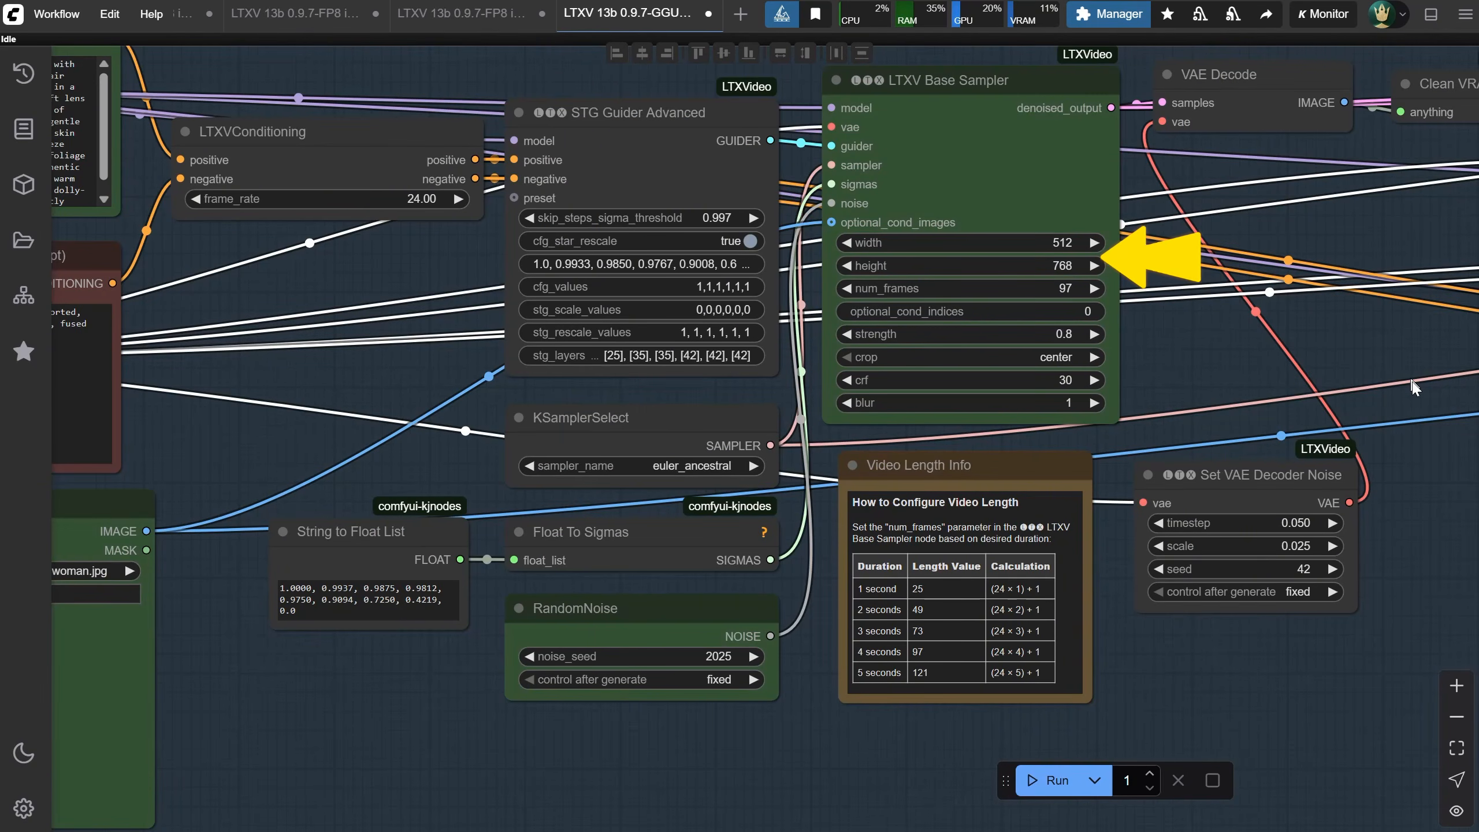
Enable upscaling in the GGUF portrait workflow by switching Enable Upscale to yes
left_click_drag(1415, 388, 647, 125)
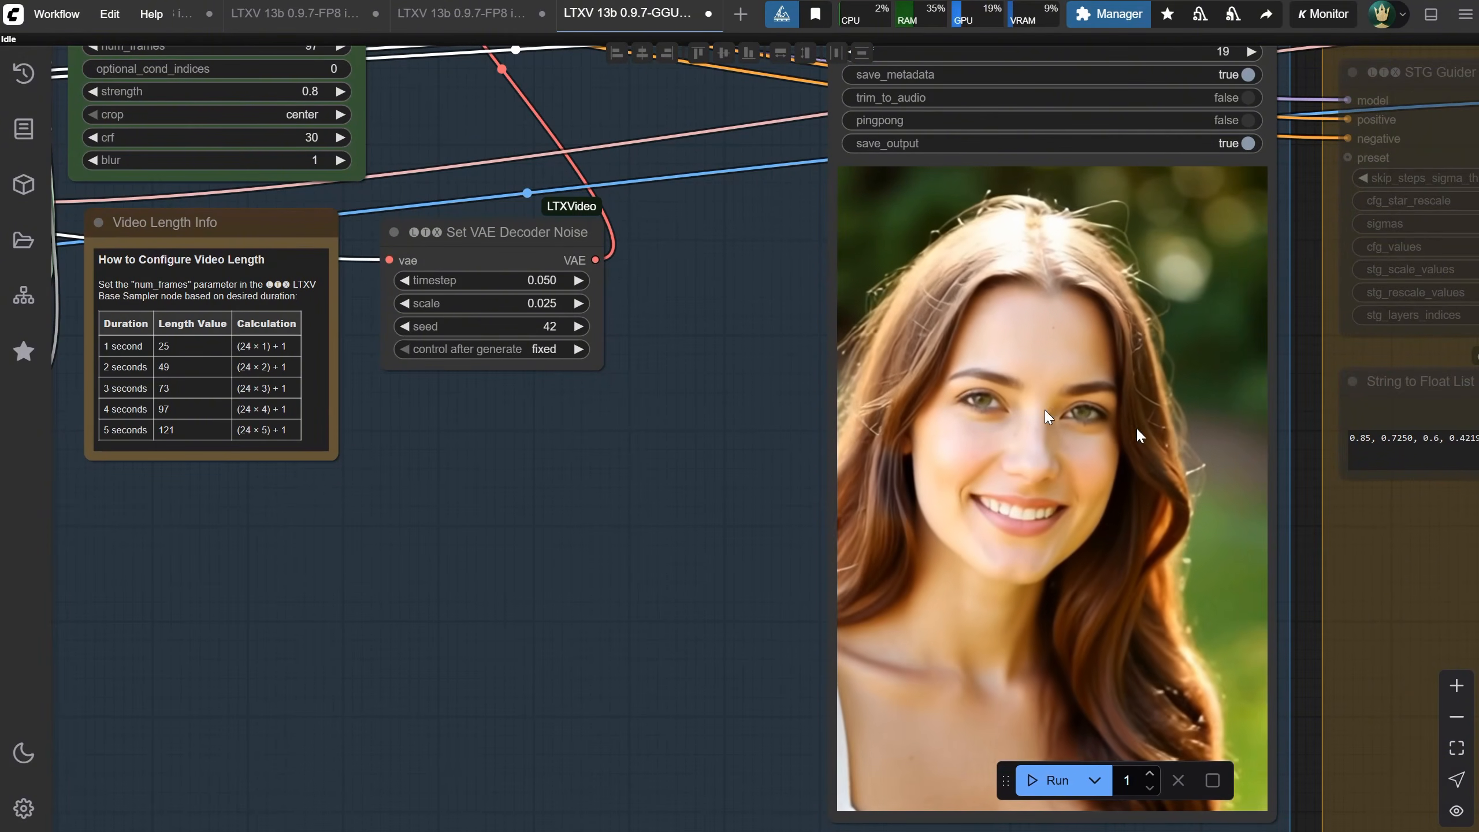
scroll(1054, 437, "down", 4)
scroll(1043, 436, "up", 3)
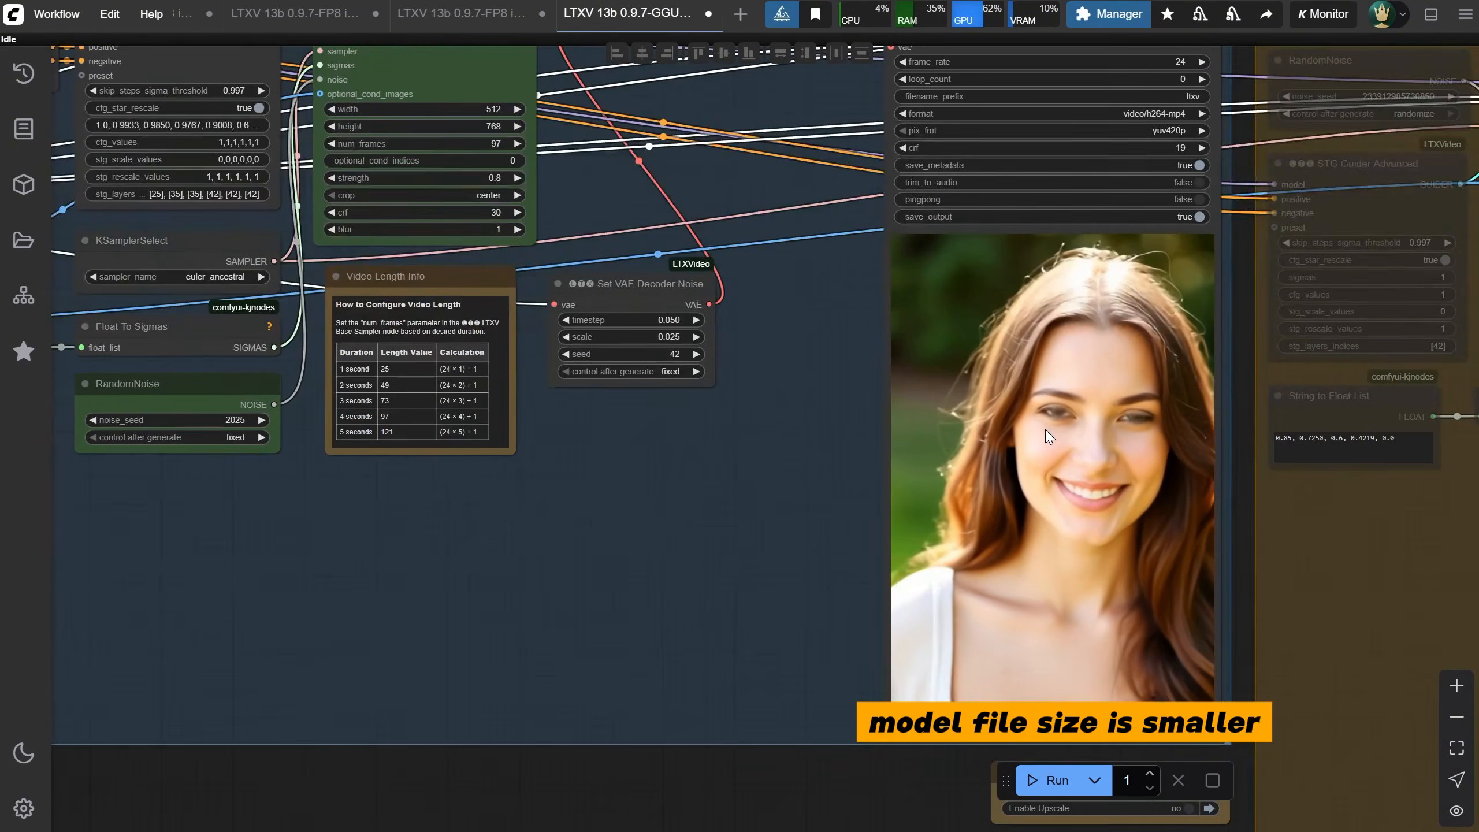
left_click_drag(693, 550, 332, 364)
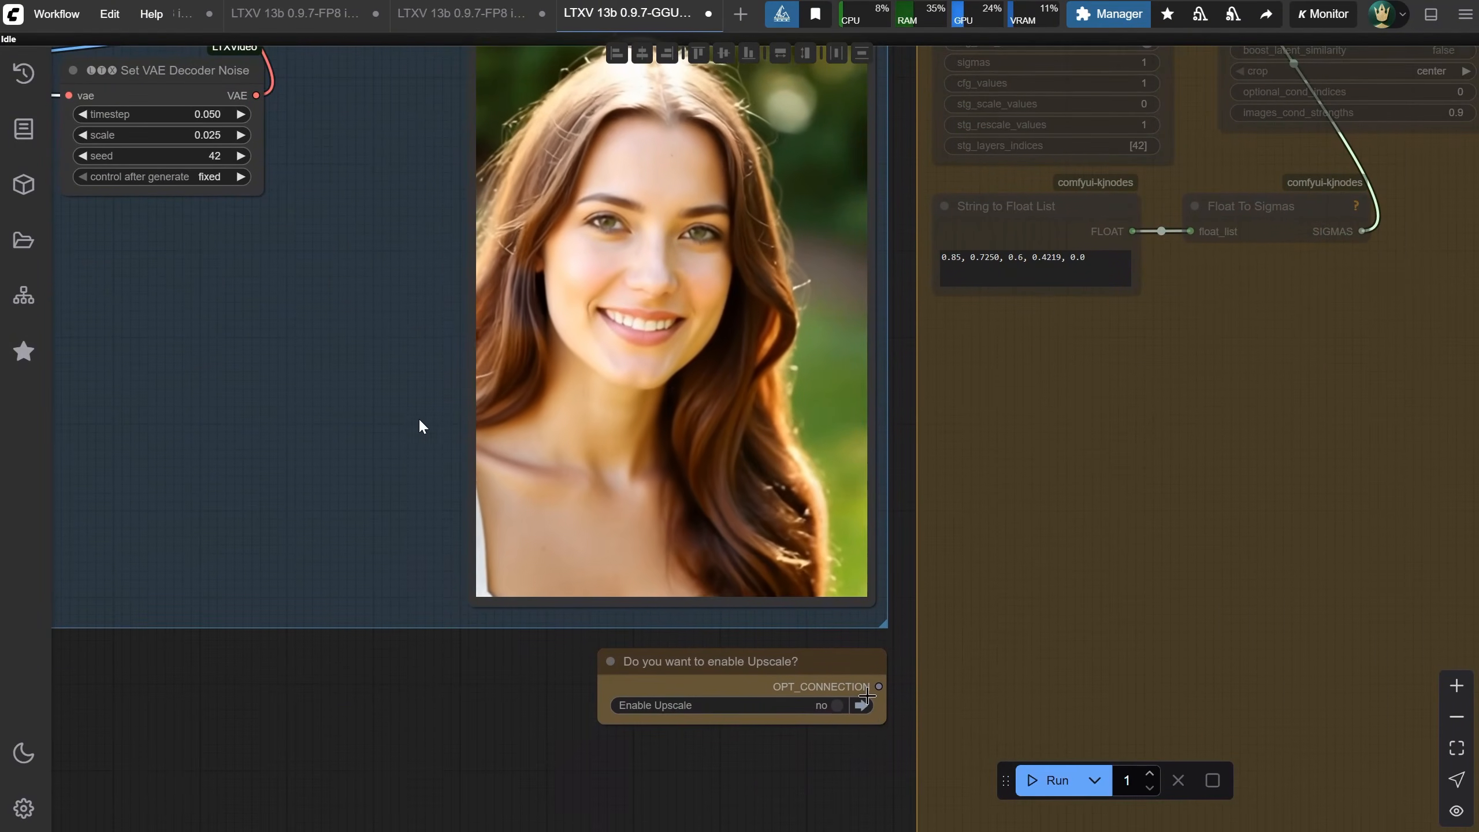
left_click(834, 706)
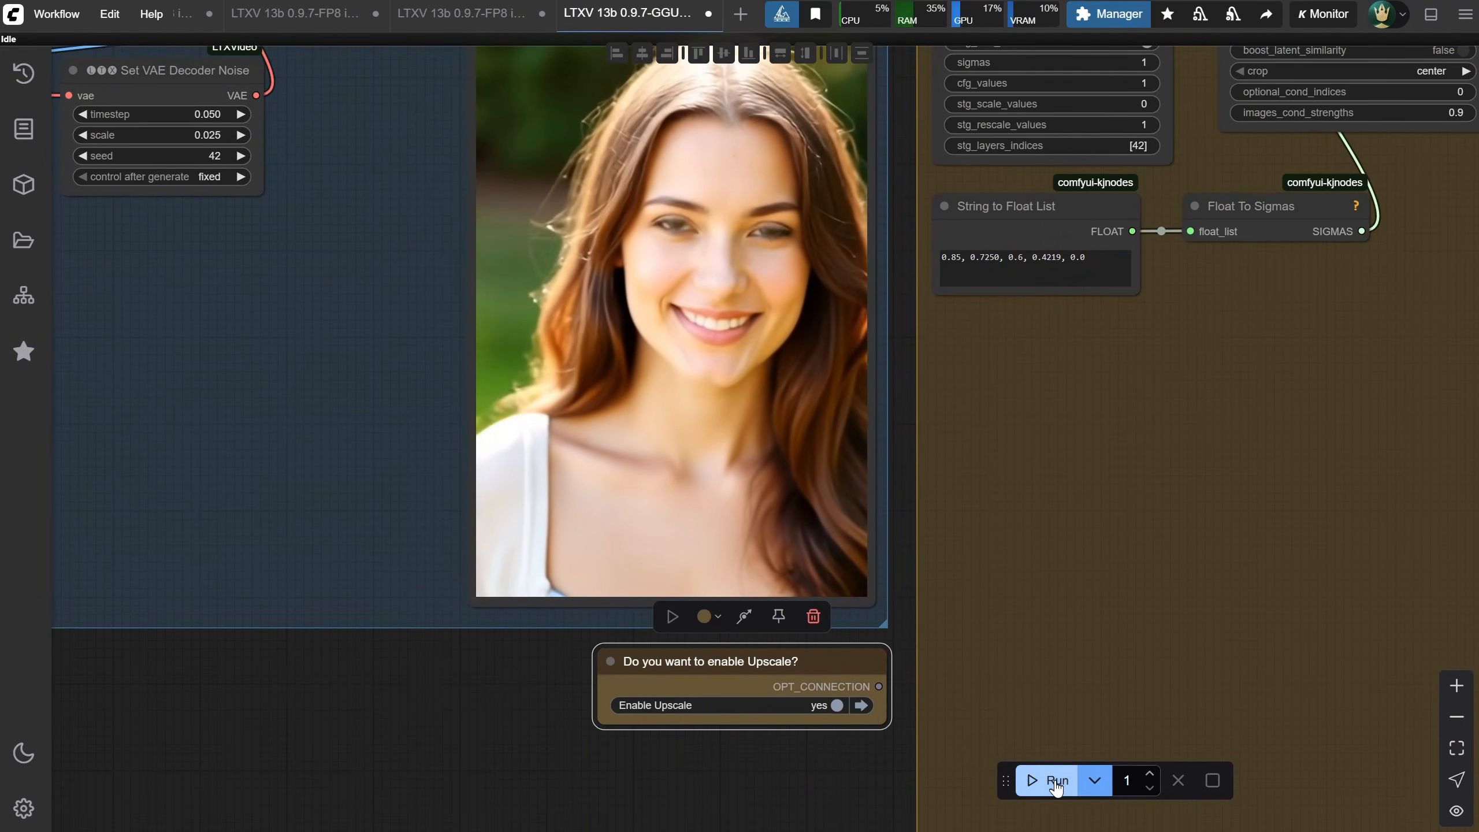
Run the GGUF workflow to generate the upscaled portrait video
left_click(1055, 782)
scroll(494, 725, "down", 4)
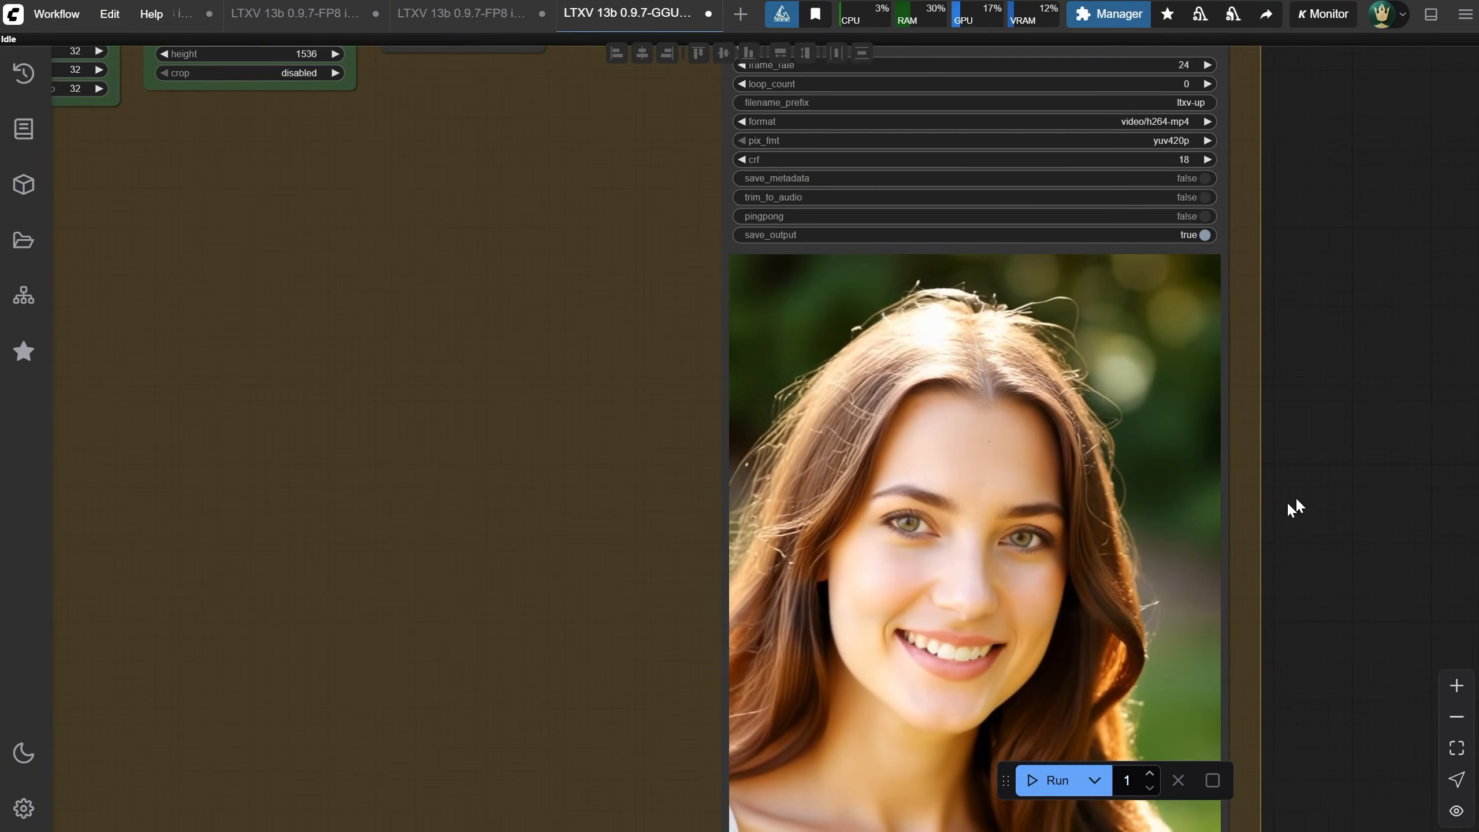
Examine the upscaled portrait video output in the GGUF workflow
scroll(1288, 501, "down", 5)
scroll(168, 723, "down", 4)
left_click_drag(154, 734, 751, 694)
scroll(737, 437, "up", 5)
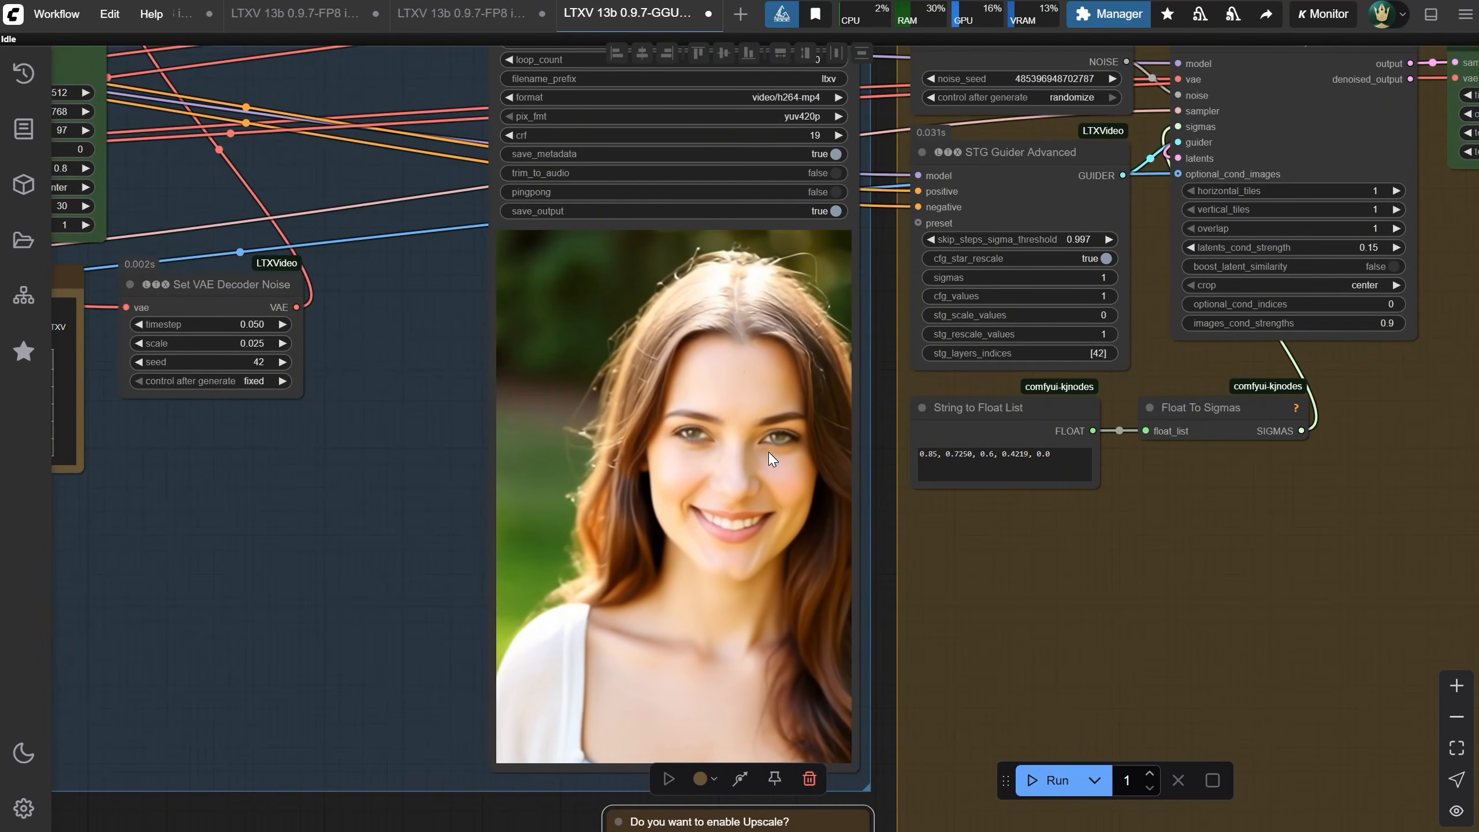
scroll(768, 452, "down", 5)
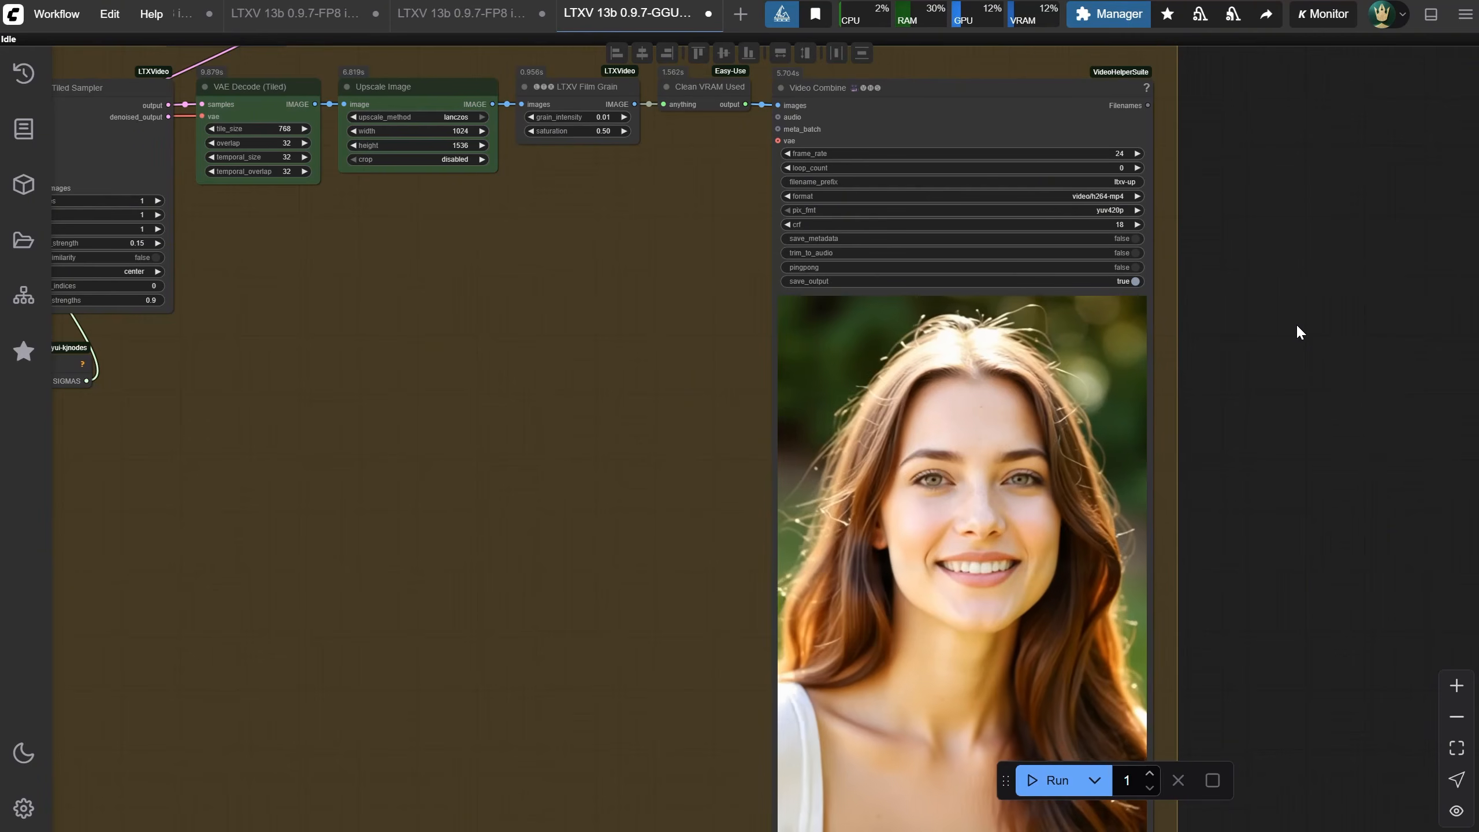
Open the EP46 Fluxmania V TXT2IMG with Upscaler workflow from the Ep46 folder
left_click(56, 13)
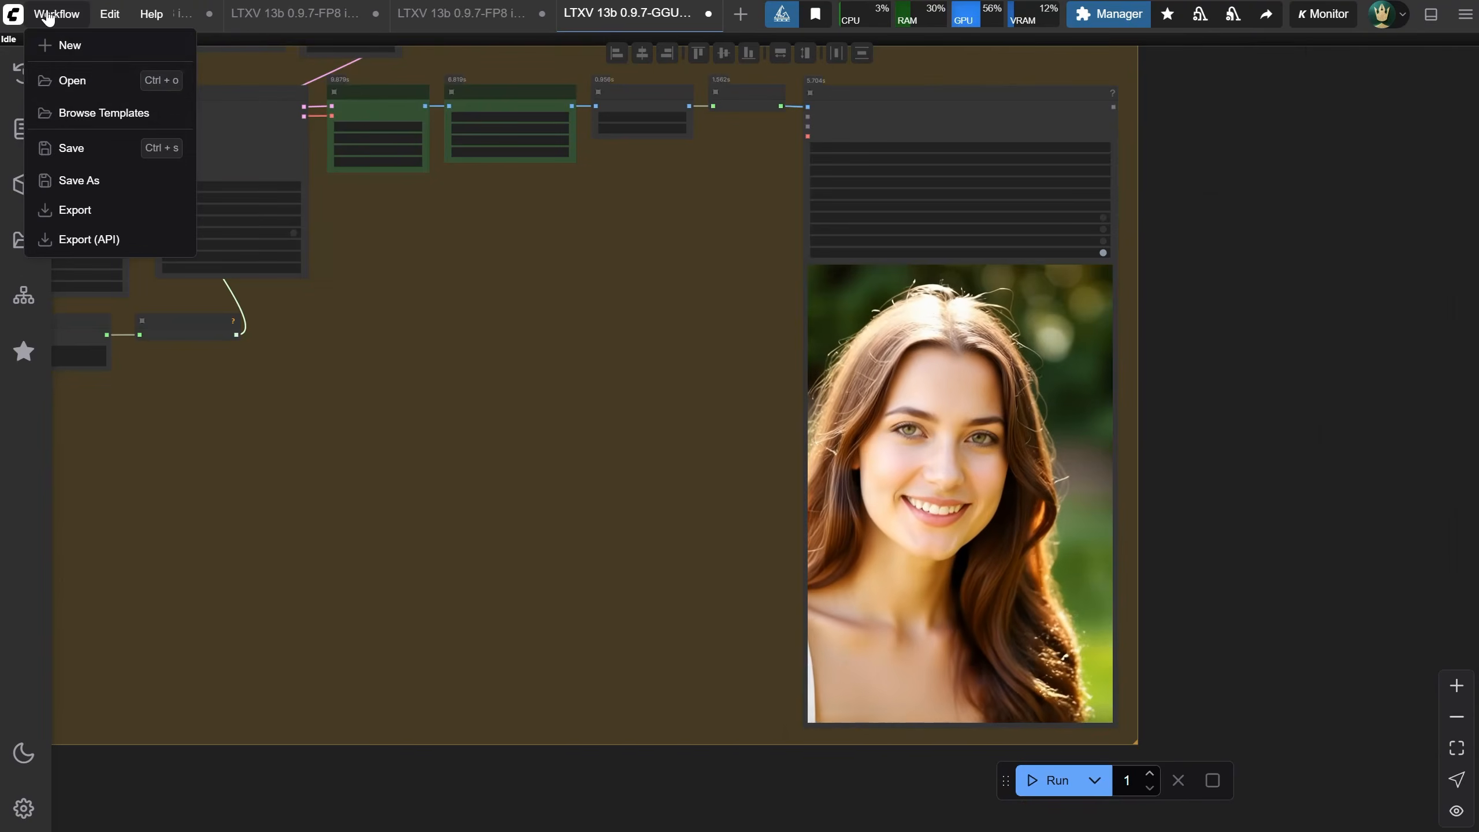
left_click(80, 79)
key("alt+Up")
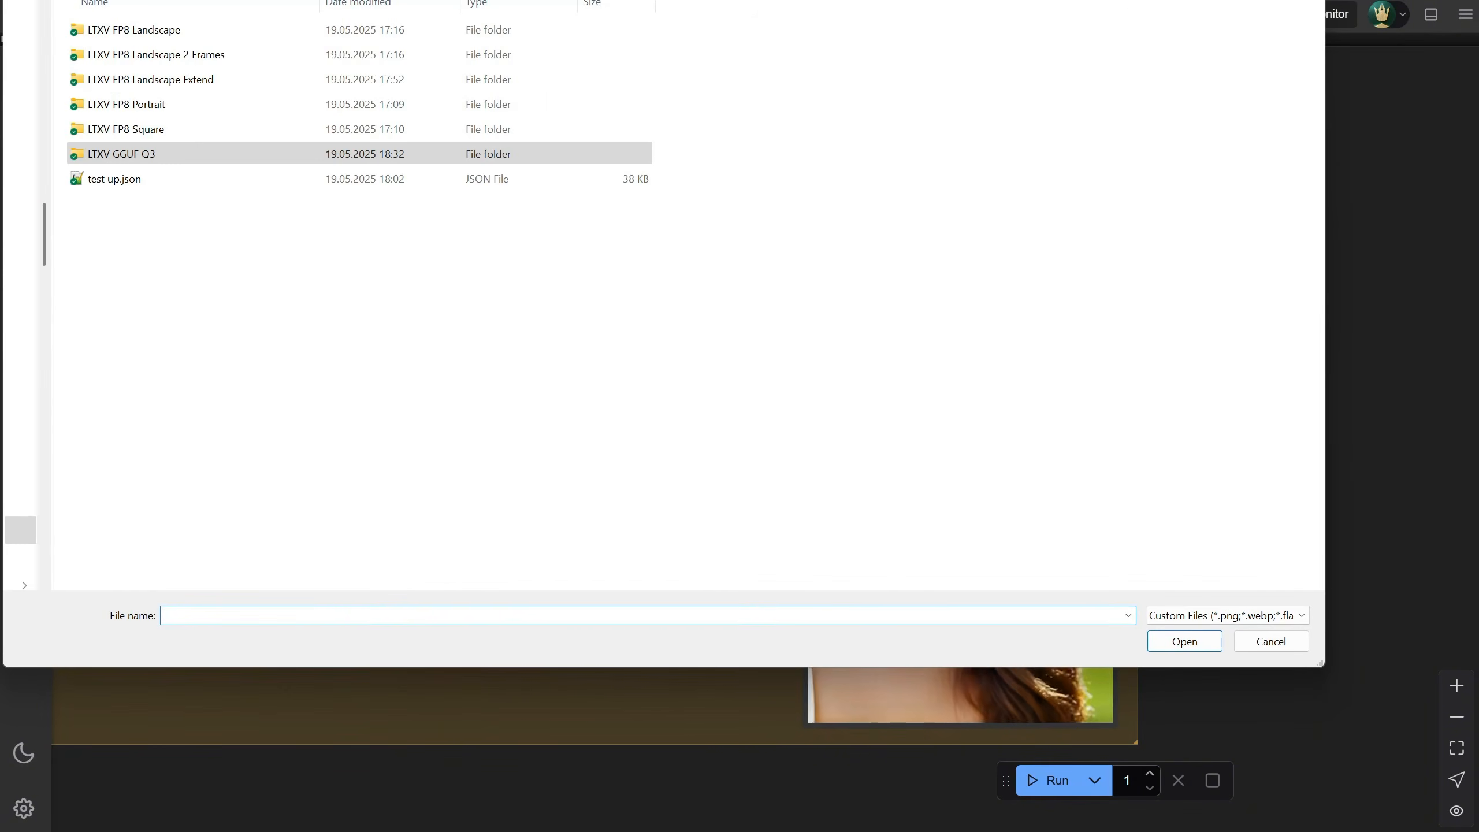
key("alt+Up")
scroll(193, 405, "down", 1)
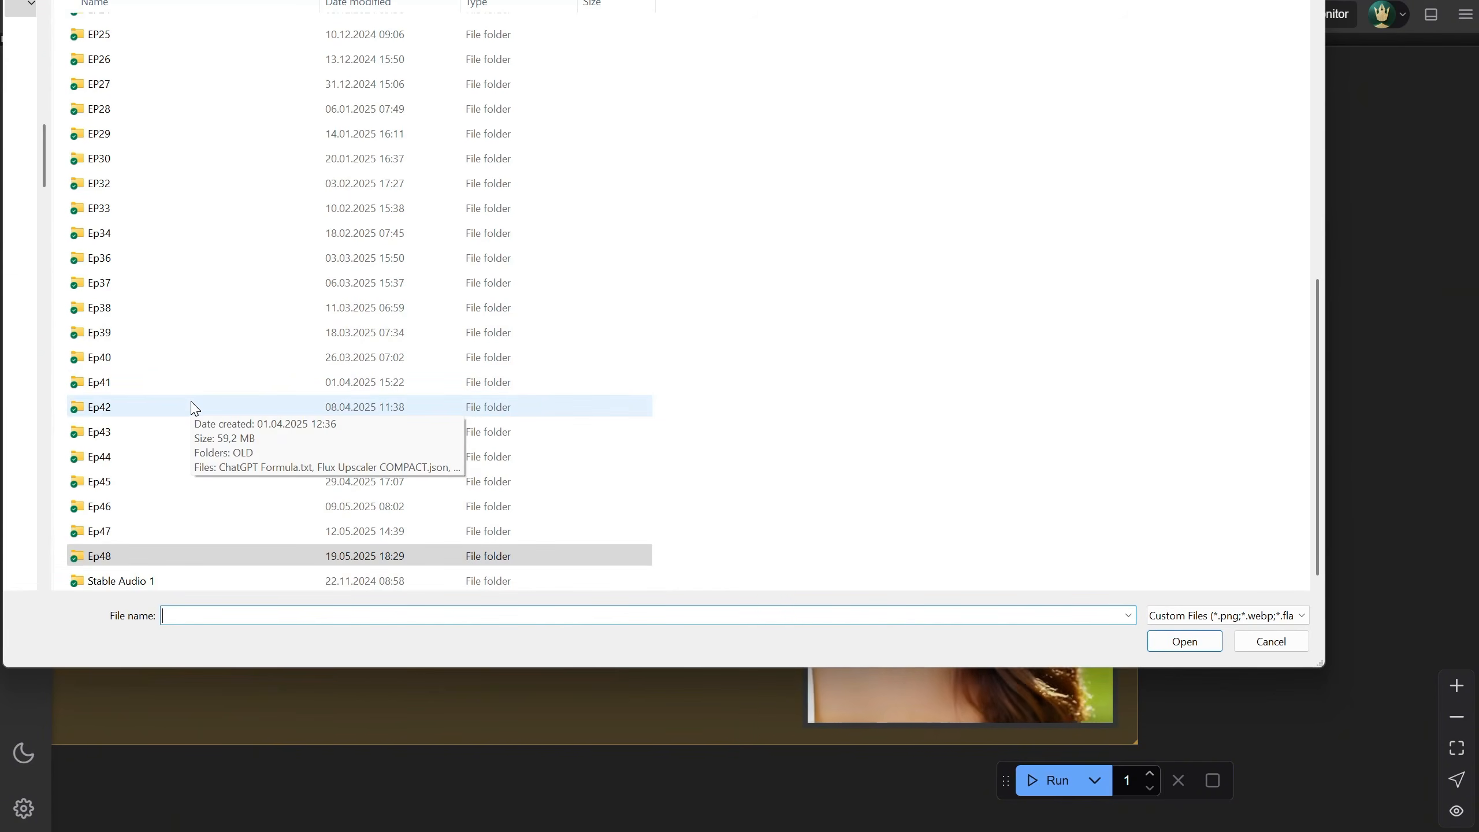
double_click(173, 506)
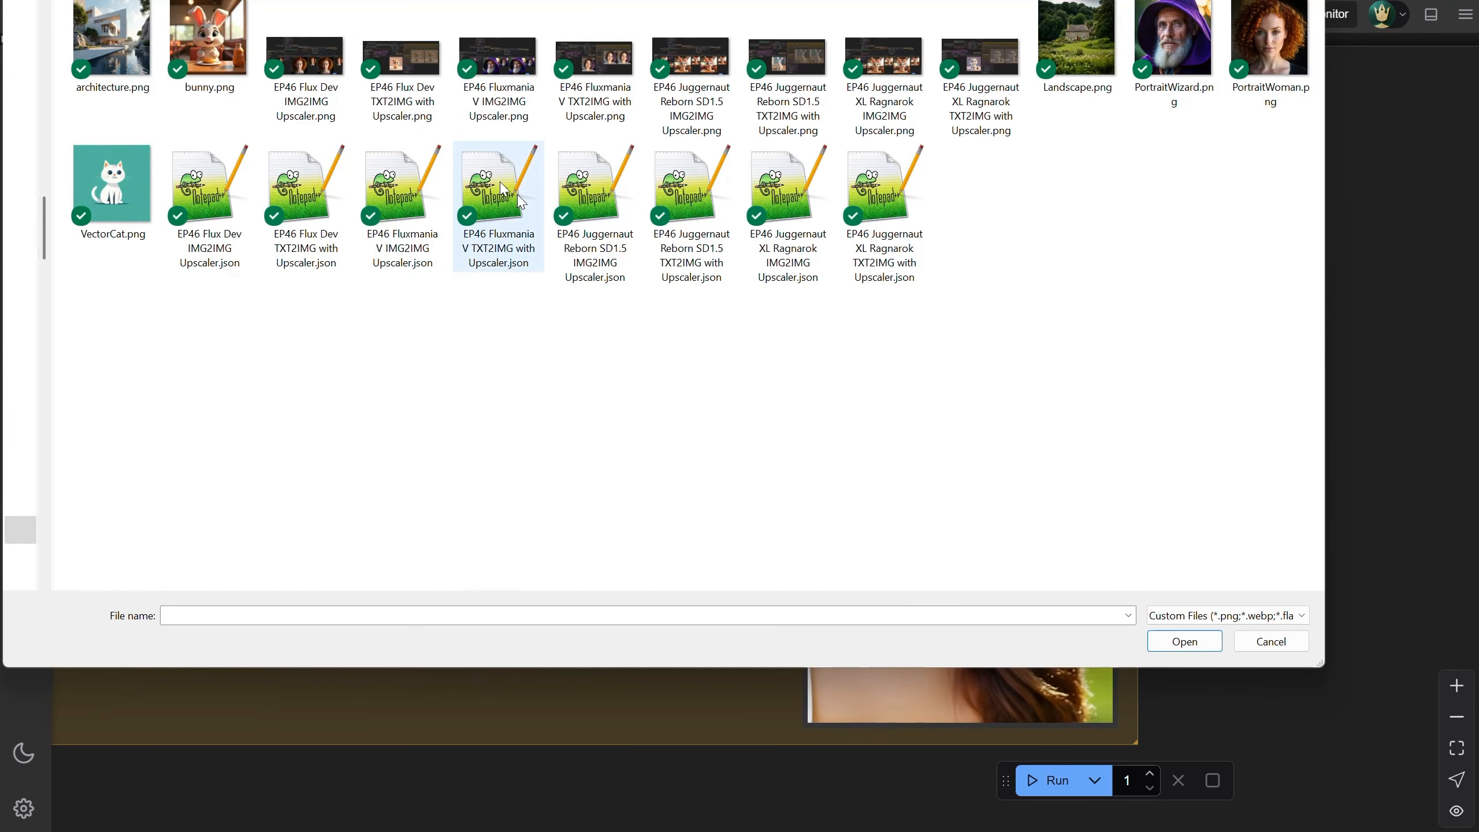
left_click(505, 201)
double_click(502, 198)
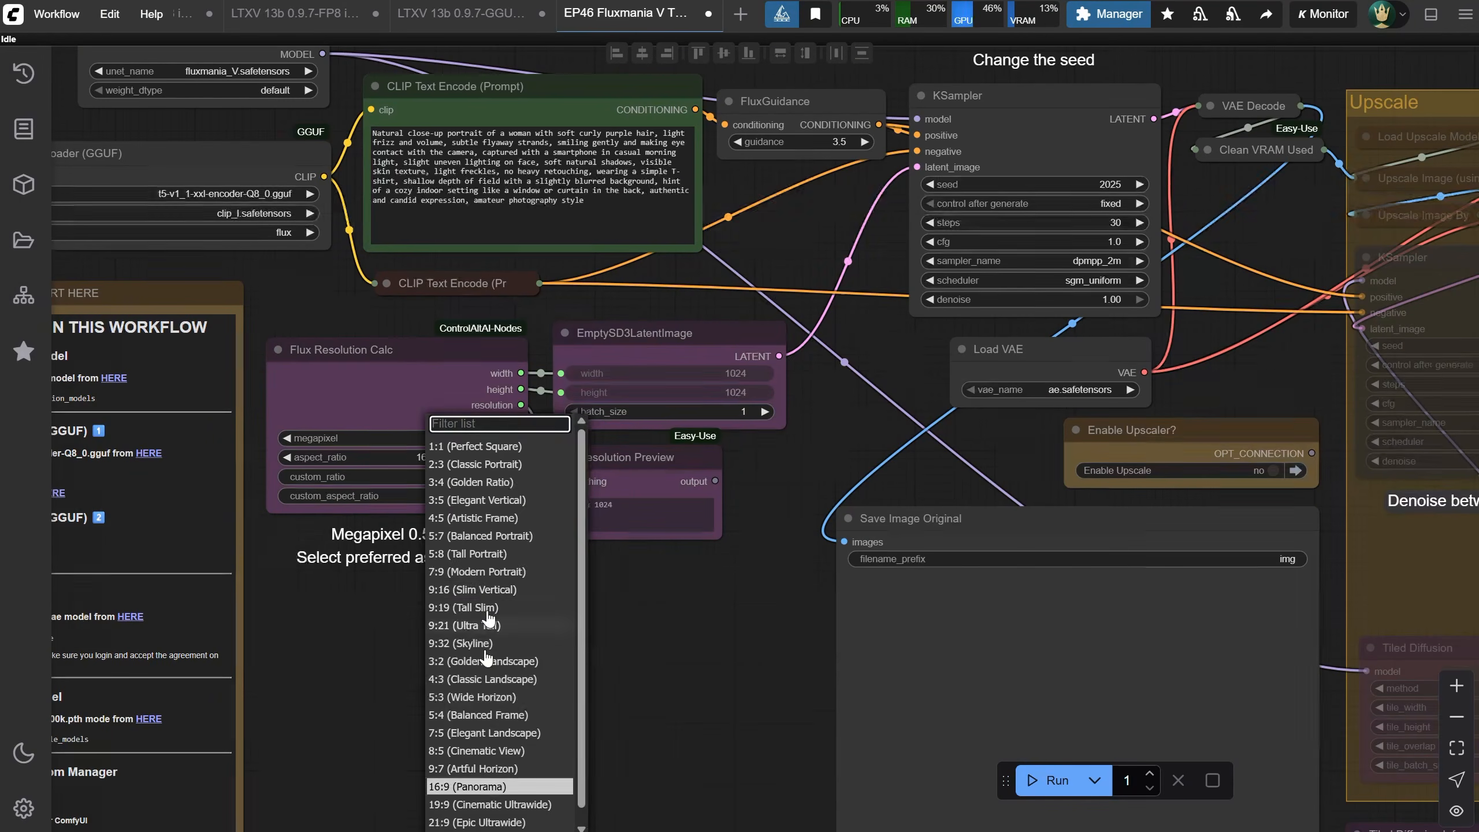
Switch to ChatGPT and ask for a detailed portrait prompt of a beautiful alien woman warrior looking at the camera with amazing eyes
left_click(488, 590)
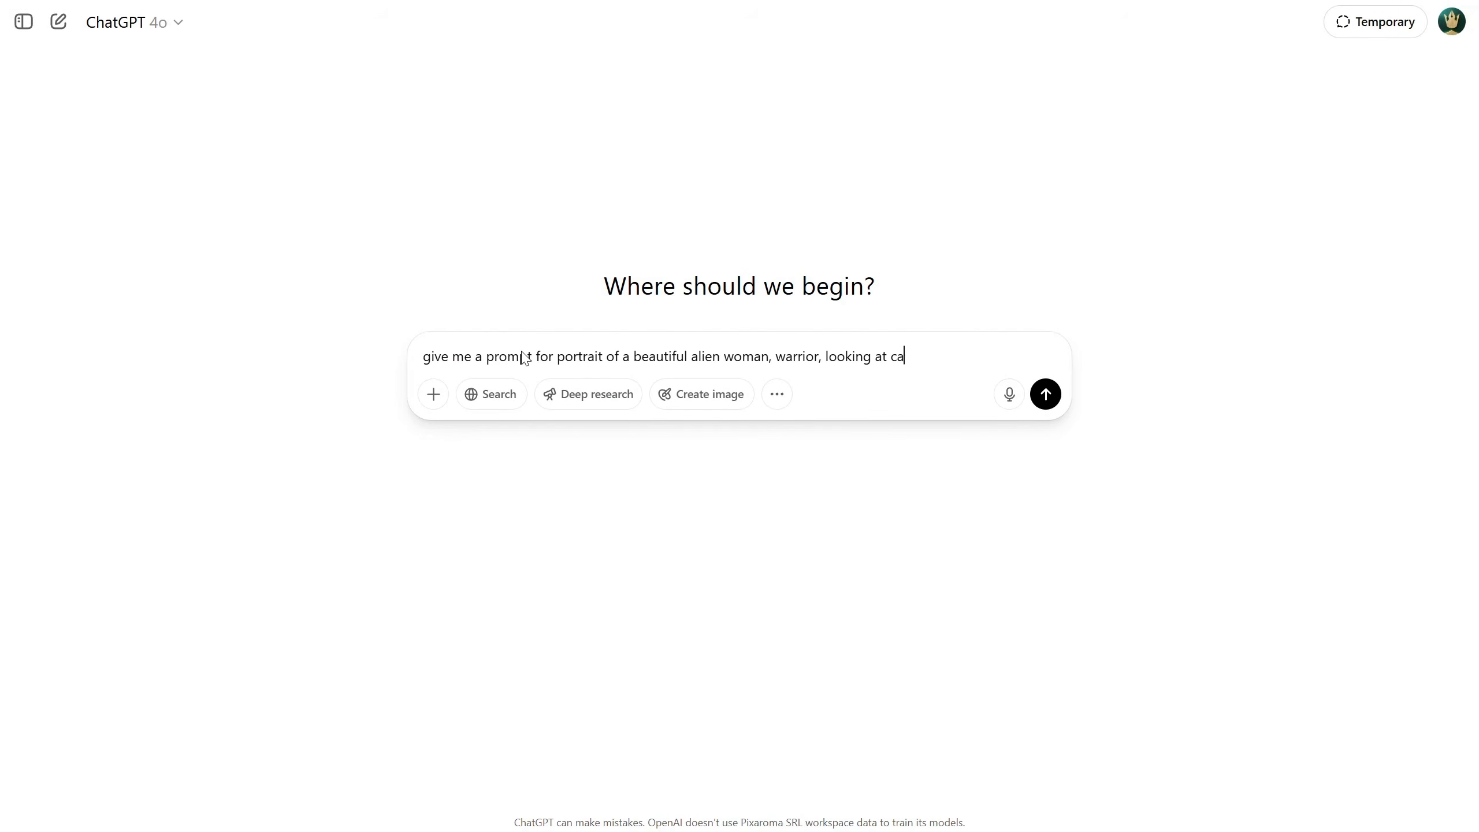
type(", detailed prompt")
key("Return")
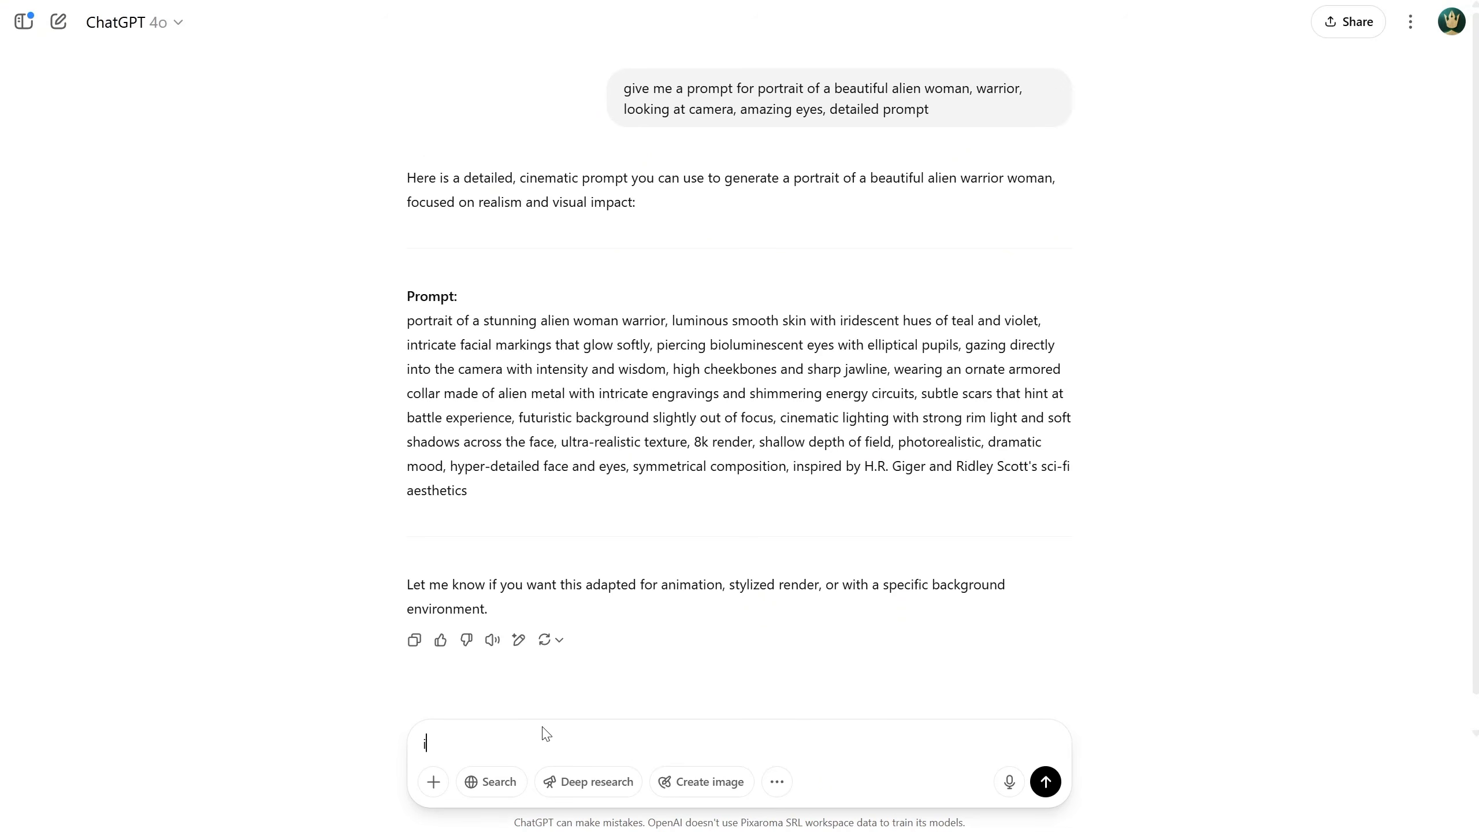
Ask ChatGPT to make it a professional photo prompt that includes the camera and lens used
right_click(544, 743)
left_click(635, 330)
type("photo, include th")
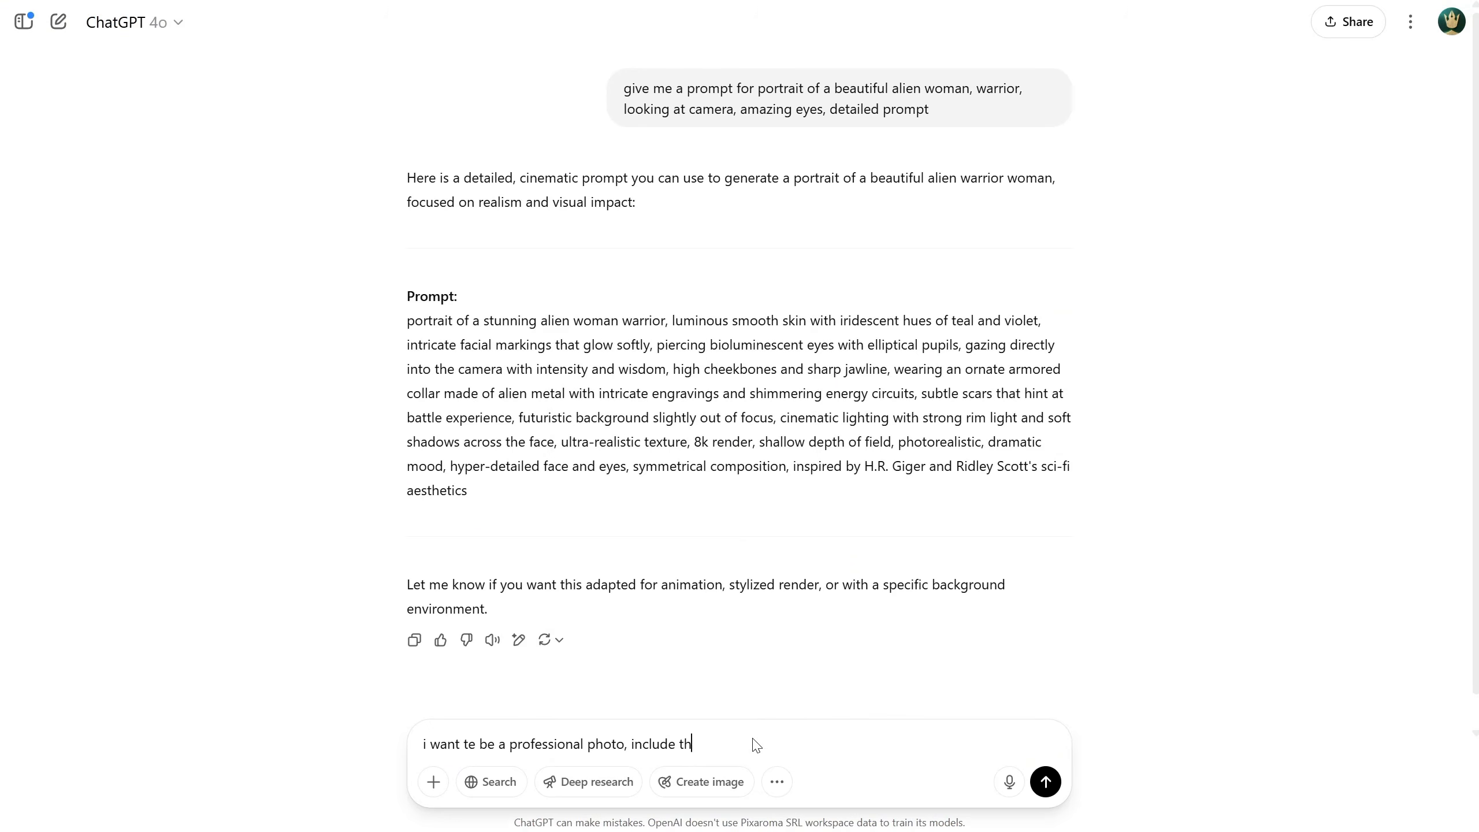
type("e camera and lens was used to take that photo")
key("Return")
Paste the studio alien warrior prompt into the CLIP Text Encode node and generate the image
left_click_drag(460, 257, 1087, 462)
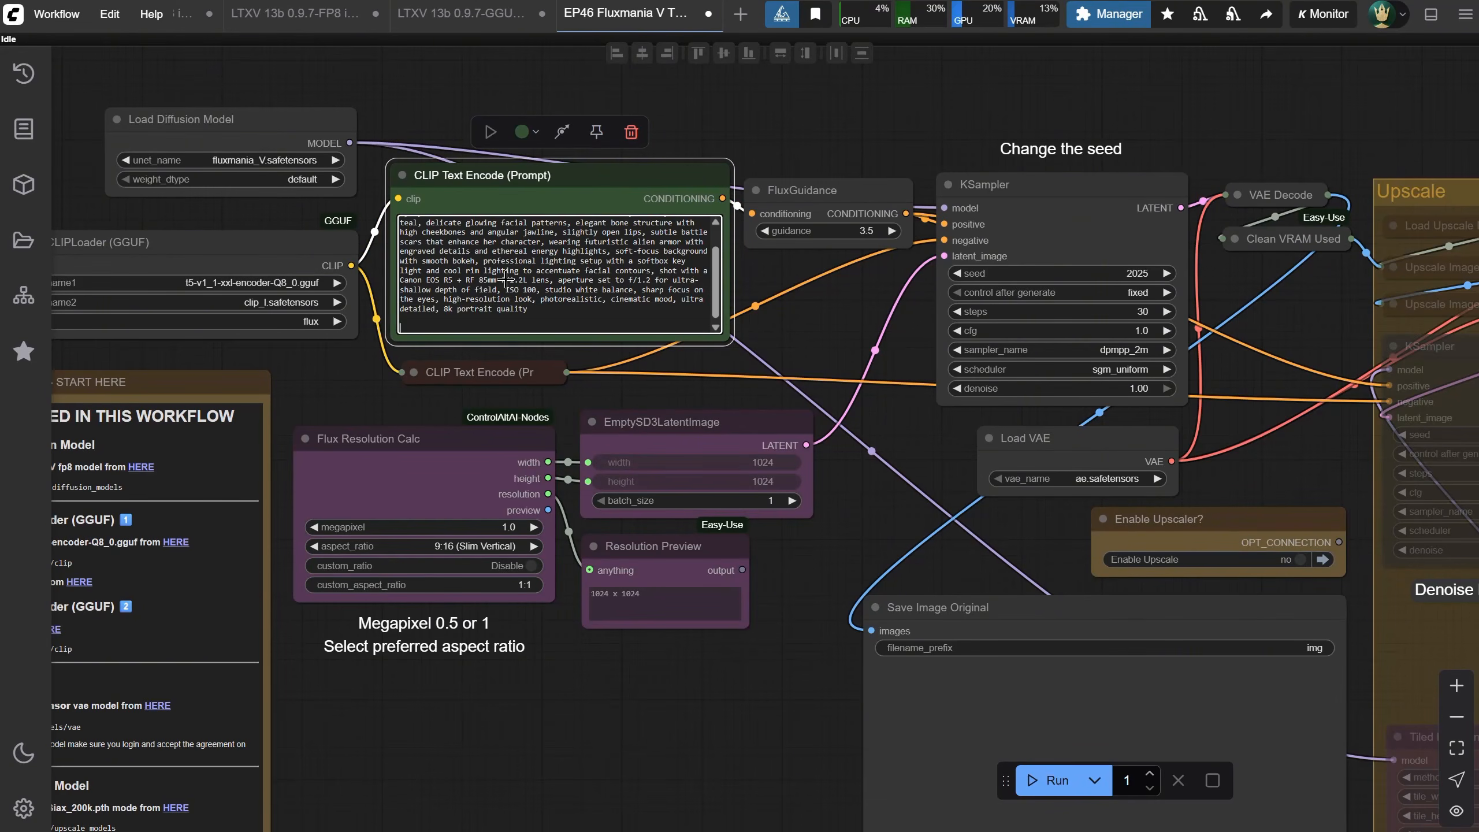
type("studio portrait of a breathtaking alien woman warrior, looking directly into the camera with fierce and mesmerizing bioluminescent eyes, flawless skin with iridescent shades of violet, silver, and teal, delicate glowing facial patterns, elegant bone structure with high cheekbones and angular jawline, slightly open lips, subtle battle scars that enhance her character, wearing futuristic alien armor with engraved details and ethereal energy highlights, soft-focus background with smooth bokeh, professional lighting setup with a softbox key light and cool rim lighting to accentuate facial contours, shot with a Canon EOS R5 + RF 85mm f/1.2L lens, aperture set to f/1.2 for ultra-shallow depth of field, ISO 100, studio white balance, sharp focus on the eyes, high-resolution look, photorealistic, cinematic mood, ultra detailed, 8k portrait quality")
left_click(1046, 780)
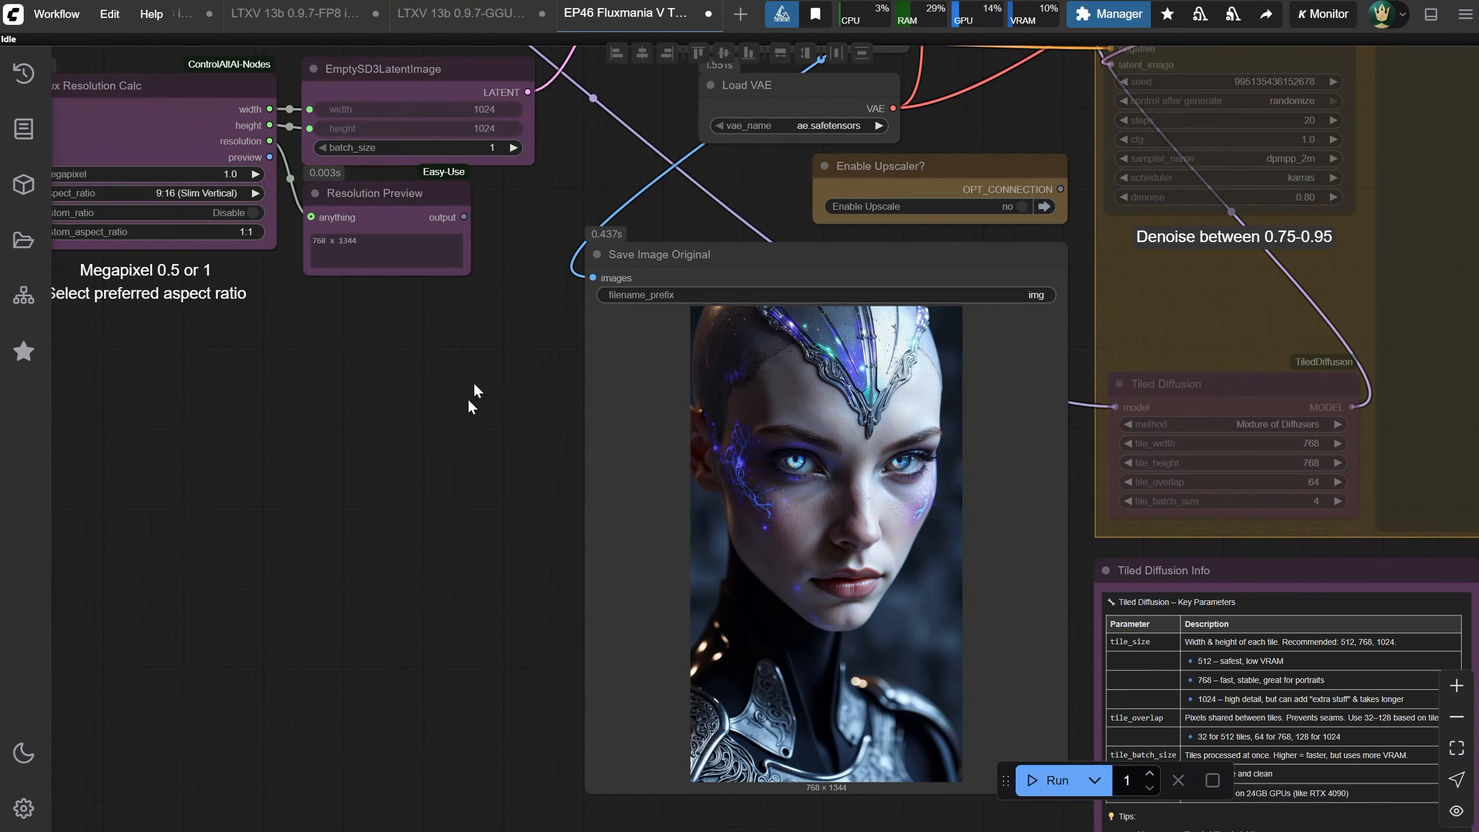
Replace the CLIP Text Encode prompt with ChatGPT's green-skinned alien woman studio portrait prompt
left_click_drag(465, 363, 495, 564)
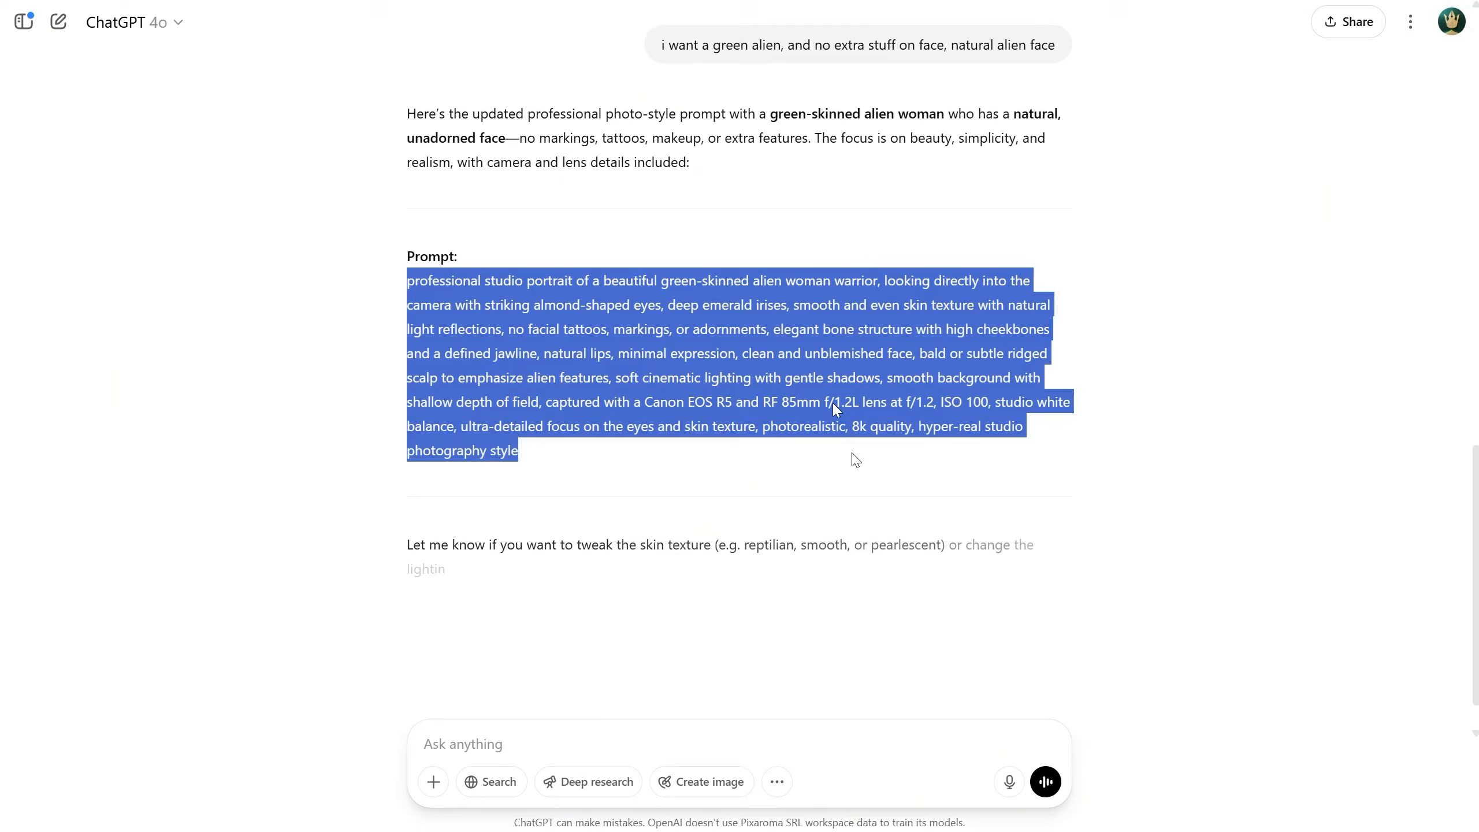
left_click_drag(853, 456, 861, 466)
key("ctrl+c")
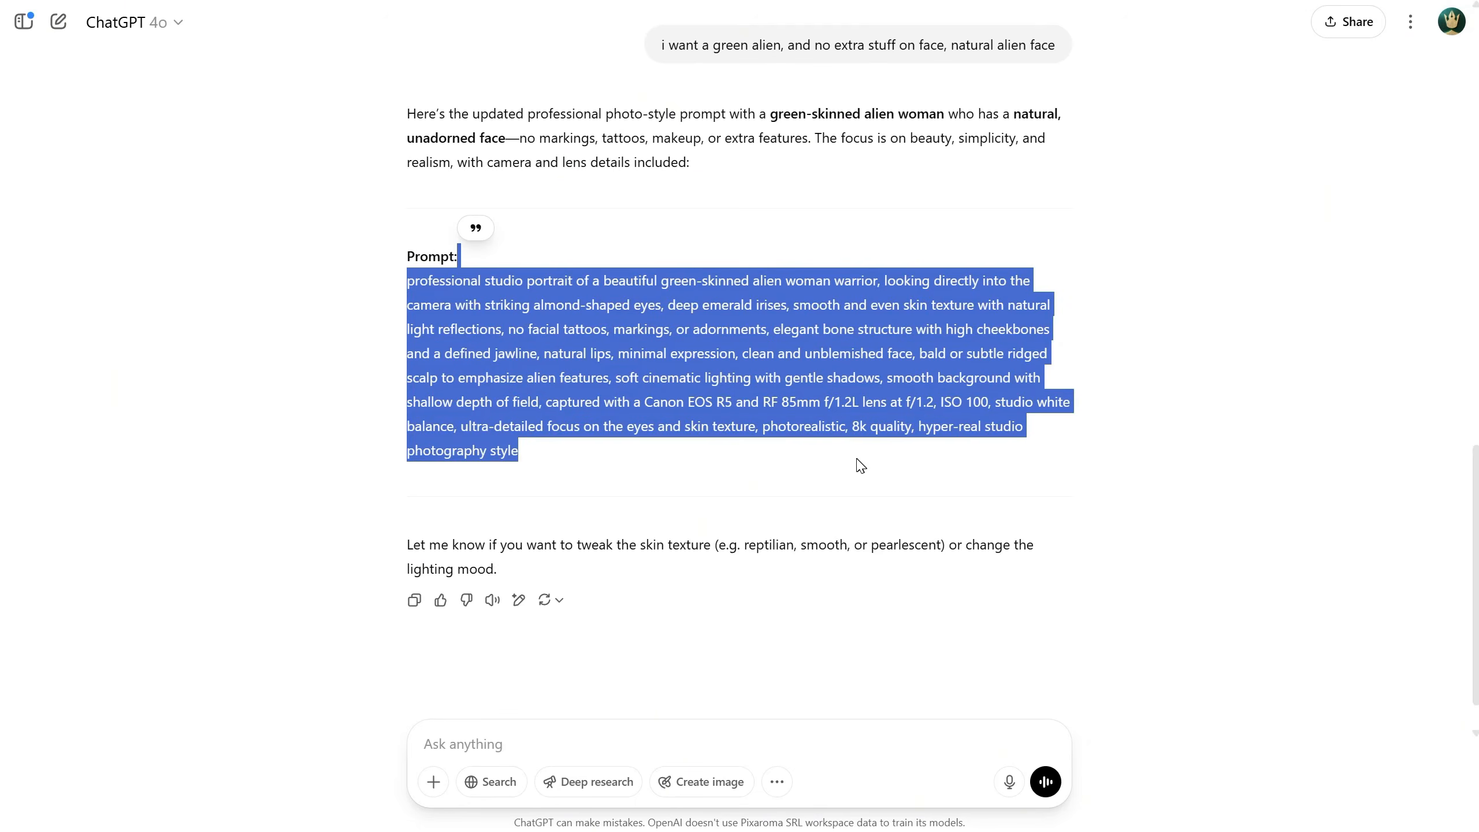
left_click(863, 465)
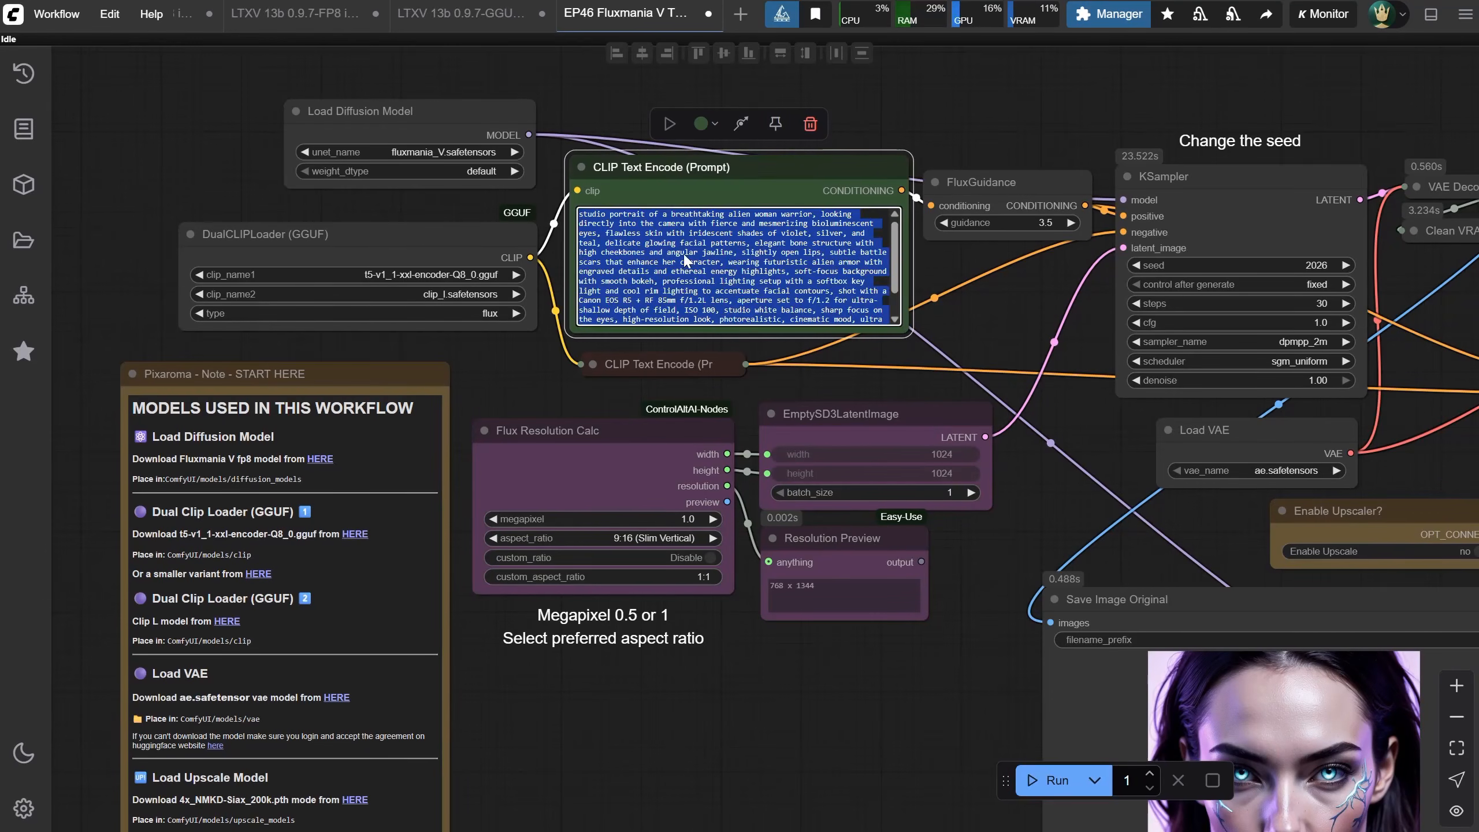
key("ctrl+v")
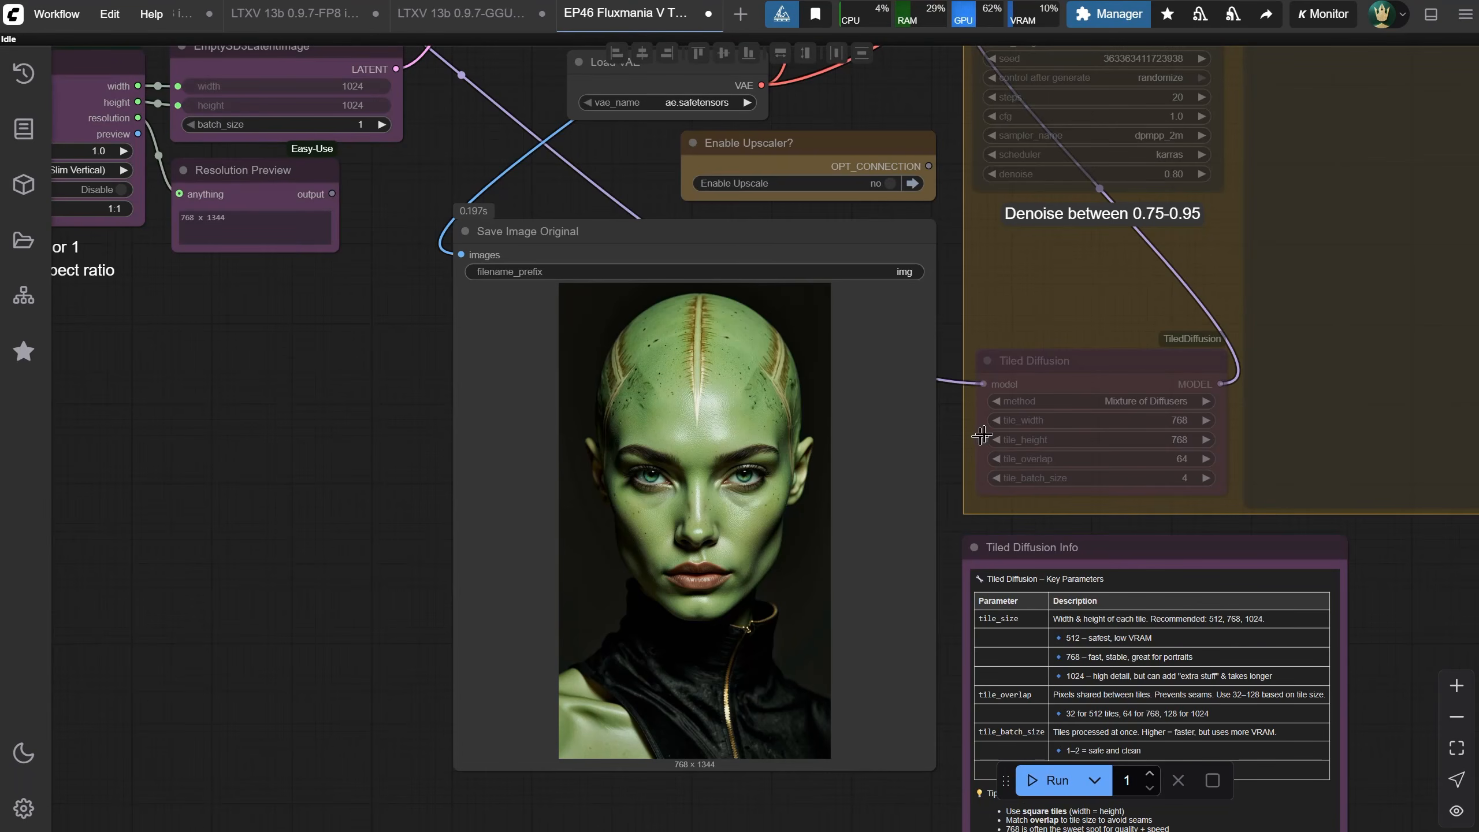
Copy the generated alien image and open the LTXV 13b 0.9.7-FP8 i2v Portrait 512x928px workflow
right_click(715, 469)
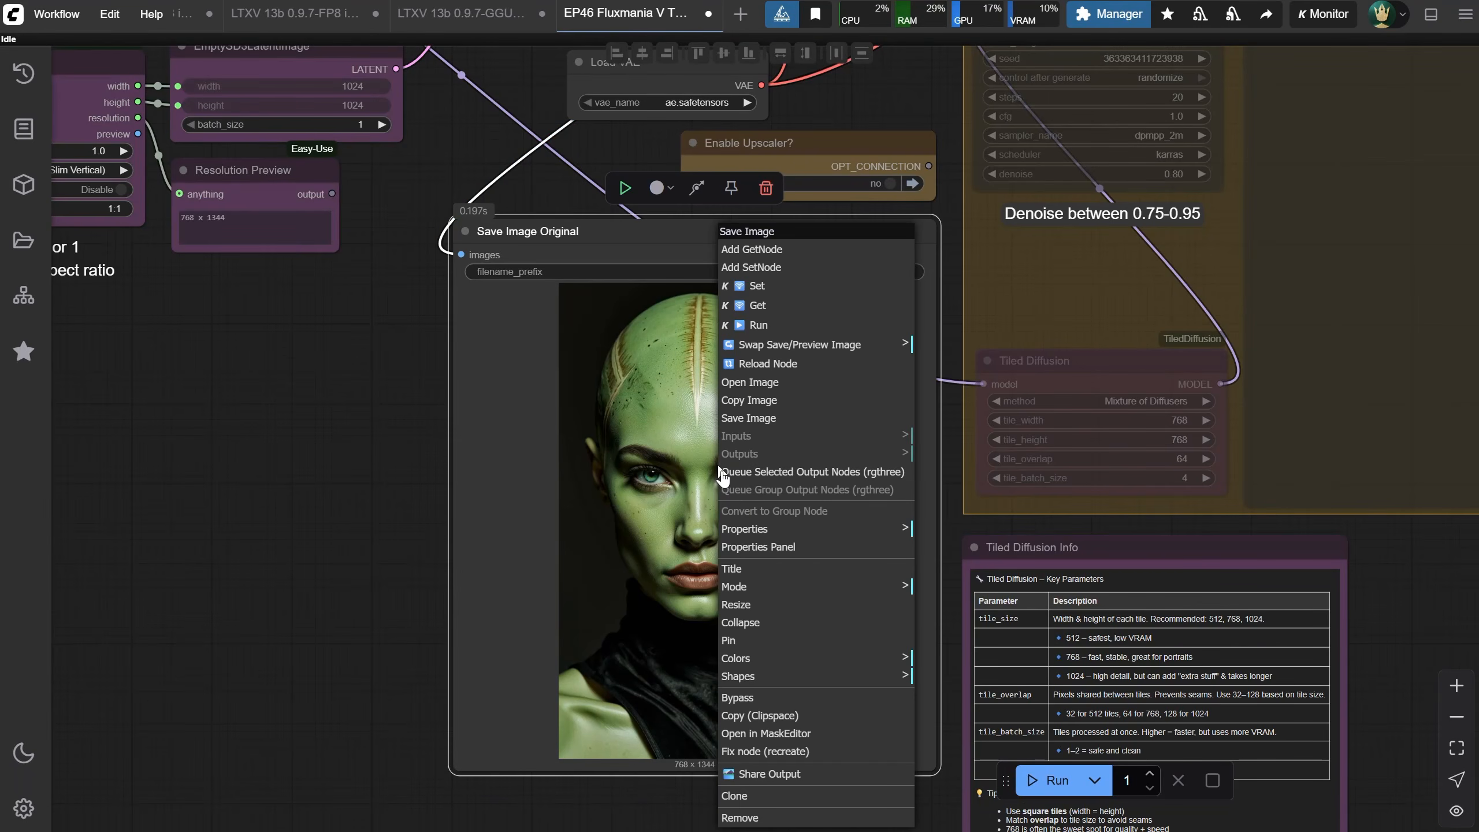
left_click(754, 402)
left_click(56, 14)
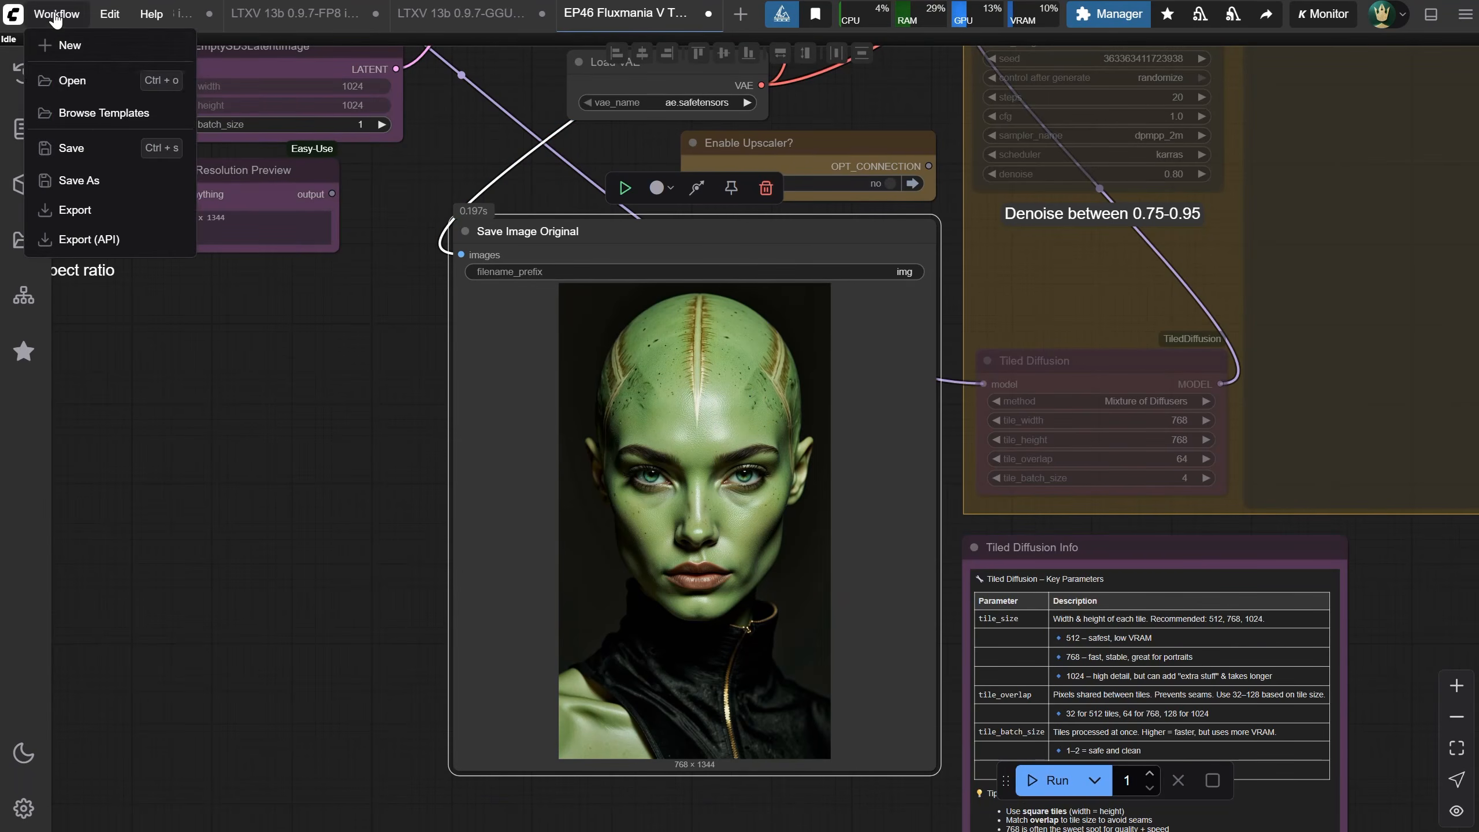
left_click(66, 83)
double_click(479, 67)
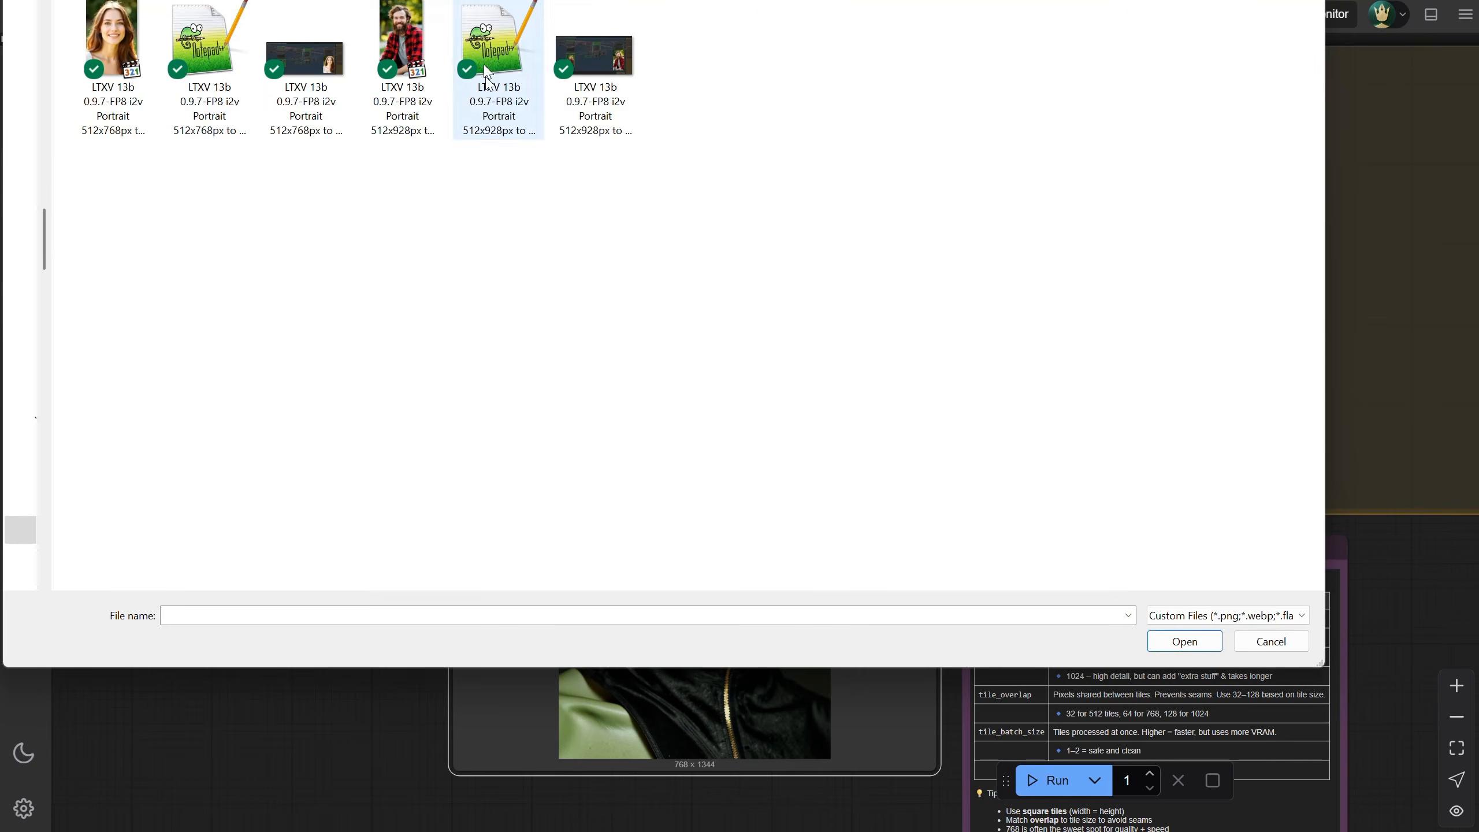
Paste the alien image into the Load Image node
scroll(760, 419, "up", 2)
left_click_drag(759, 419, 278, 139)
left_click(745, 482)
key("ctrl+v")
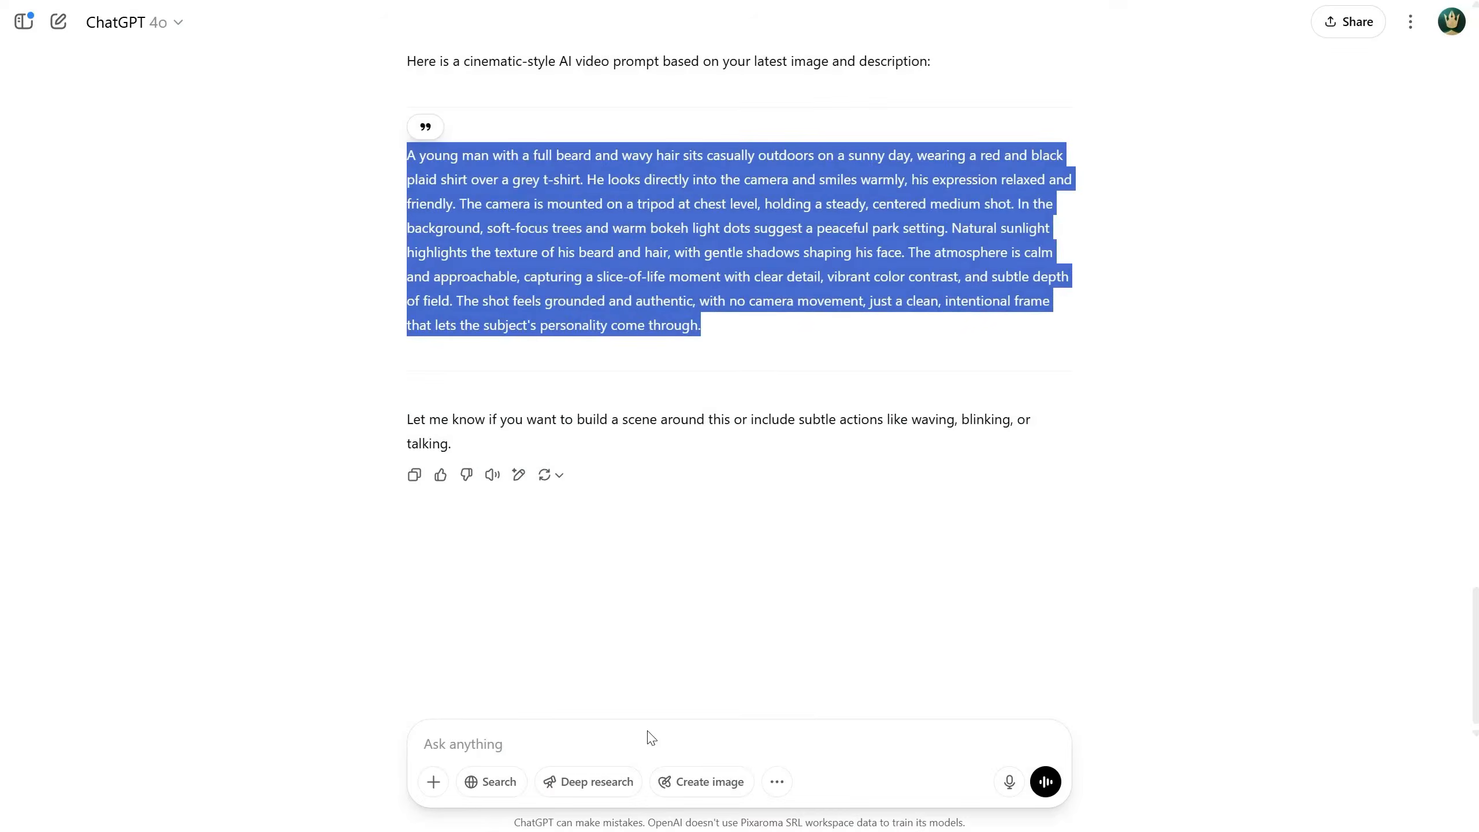
Paste the alien image into ChatGPT and ask for a cinematic prompt for this one
left_click(649, 736)
key("ctrl+v")
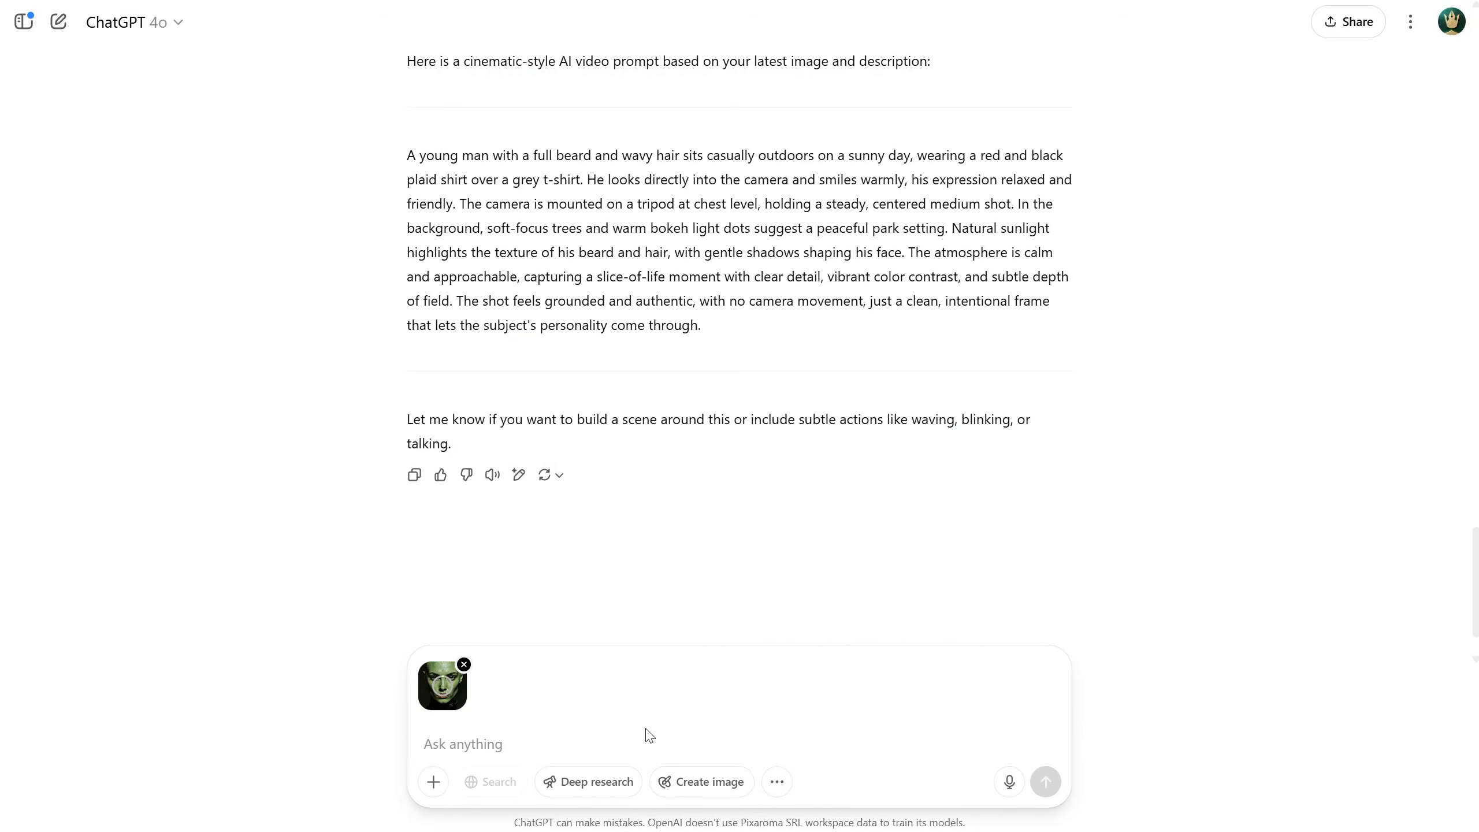
type("a prompt for this one,")
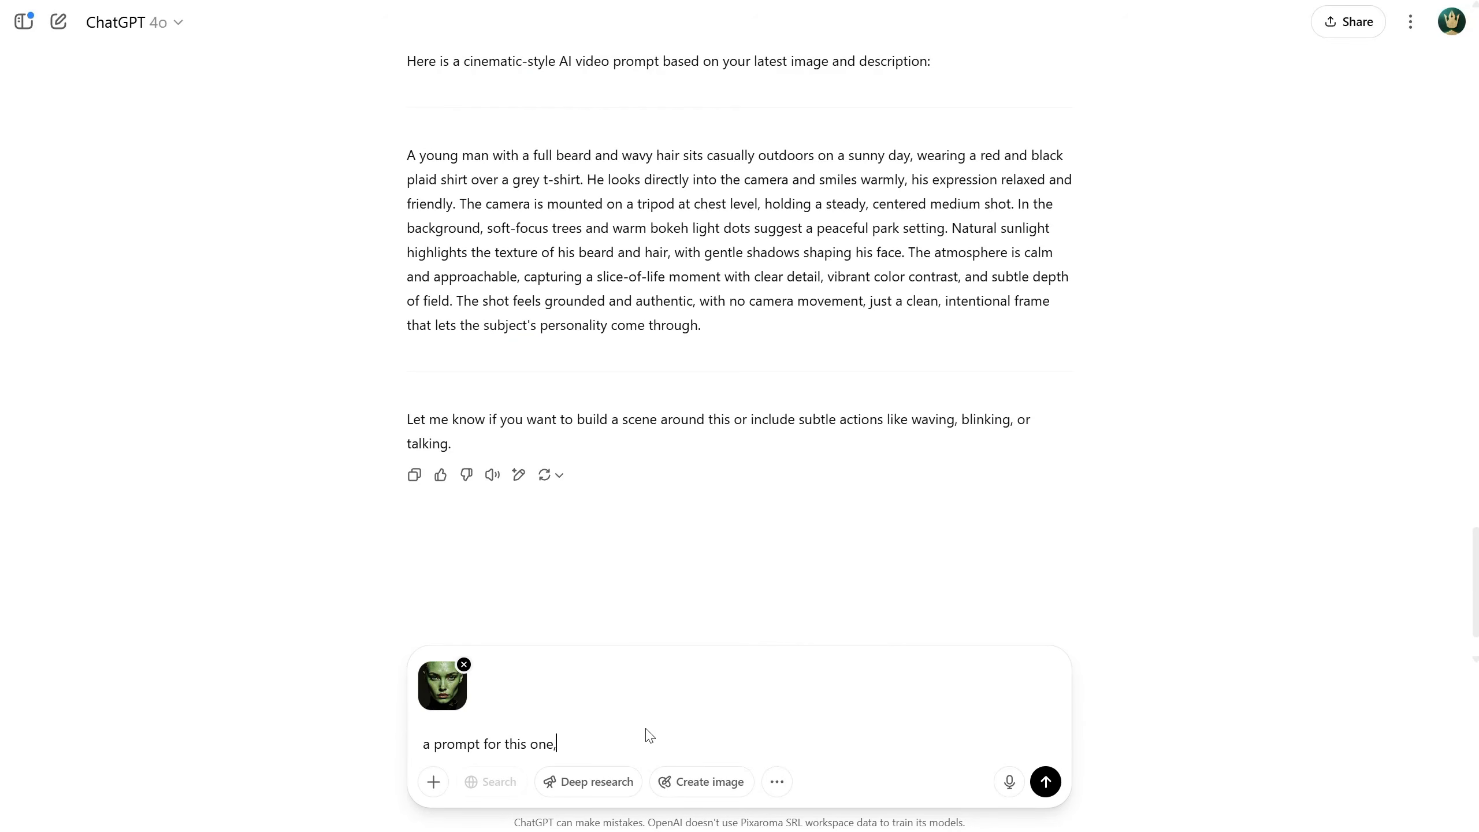
type(" cinematic")
key("Return")
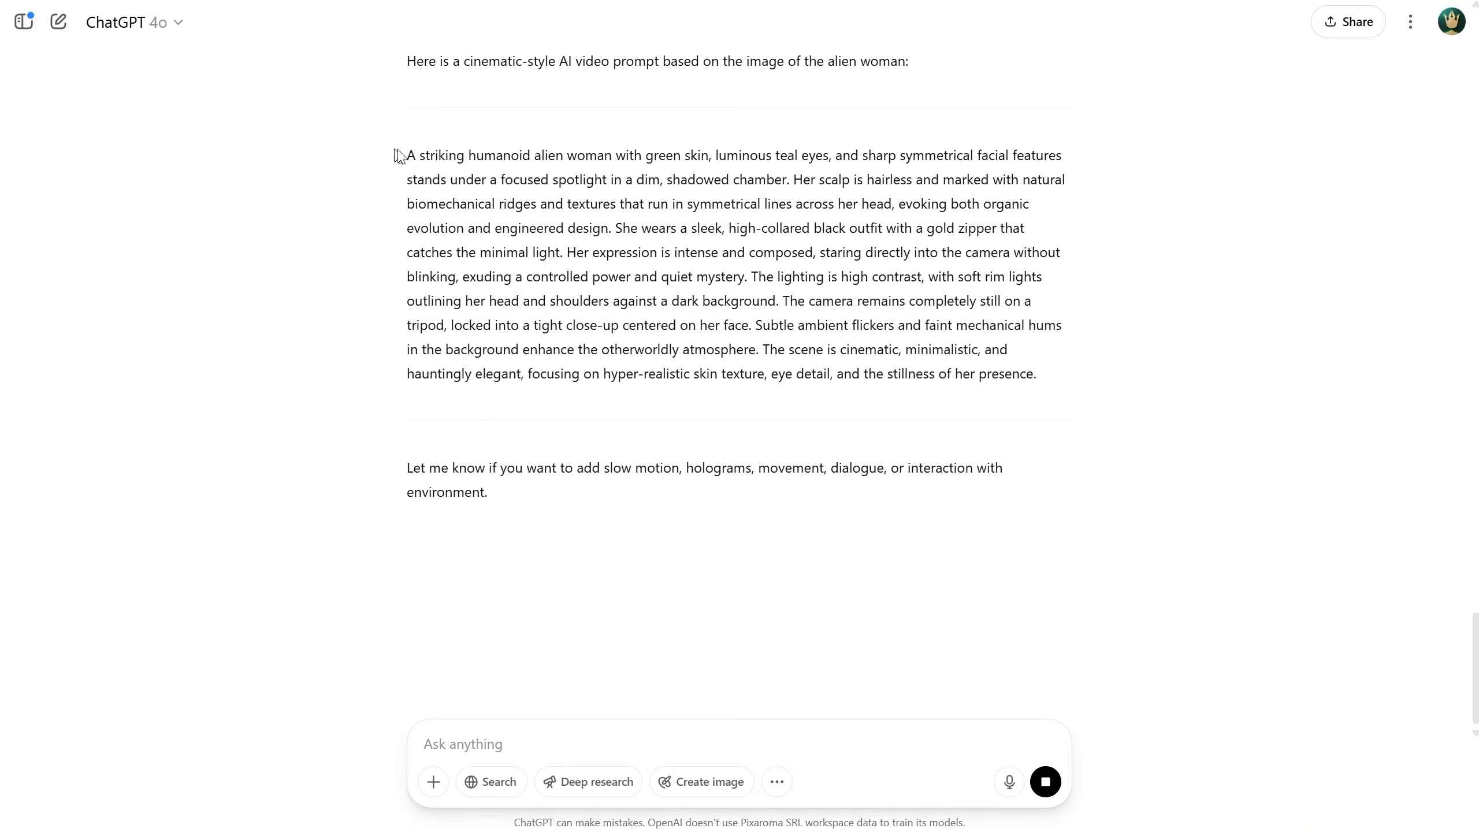
Copy ChatGPT's cinematic alien prompt and run the portrait video workflow
left_click_drag(406, 155, 1080, 375)
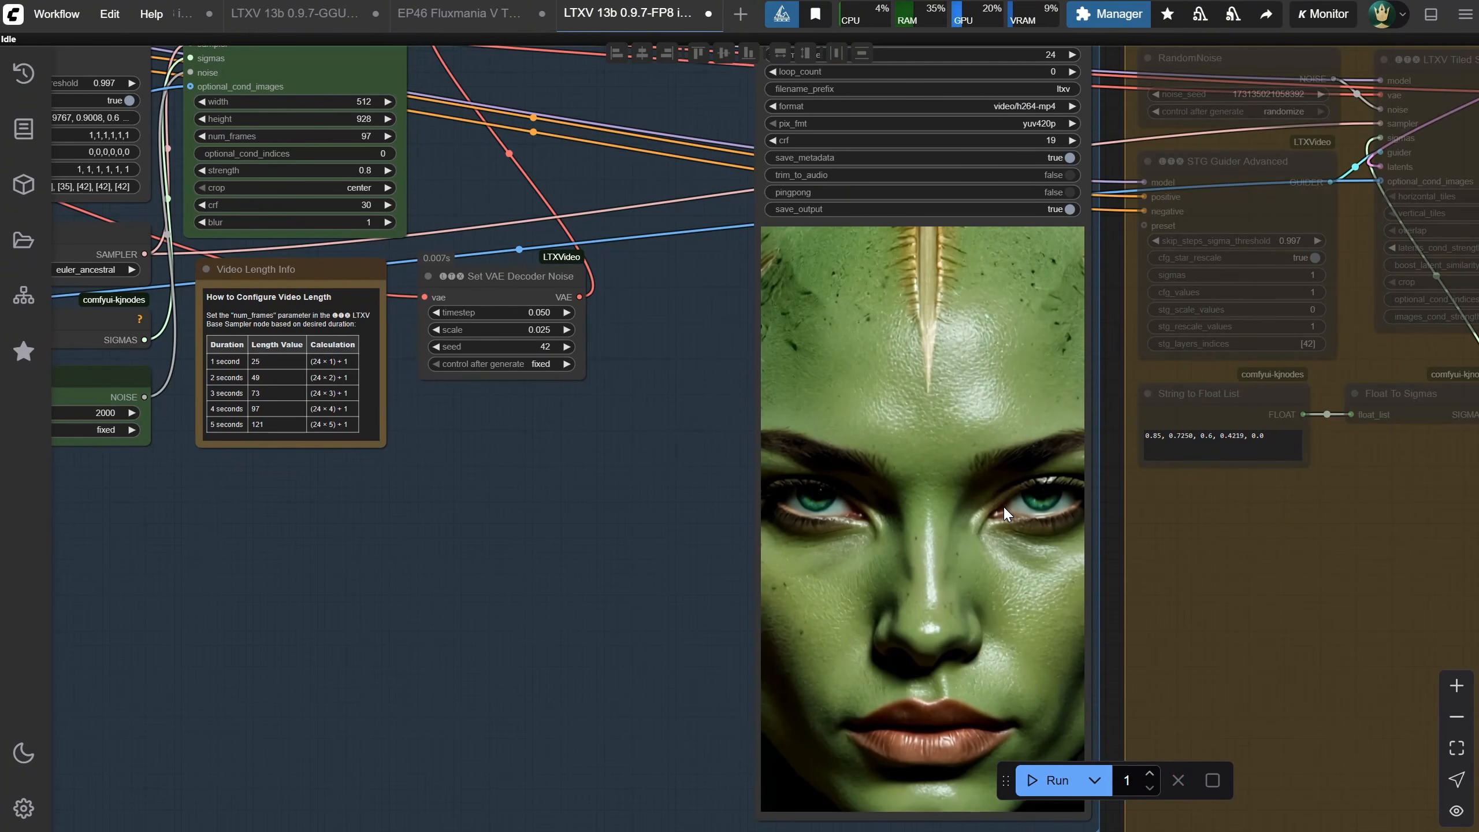
left_click(1057, 779)
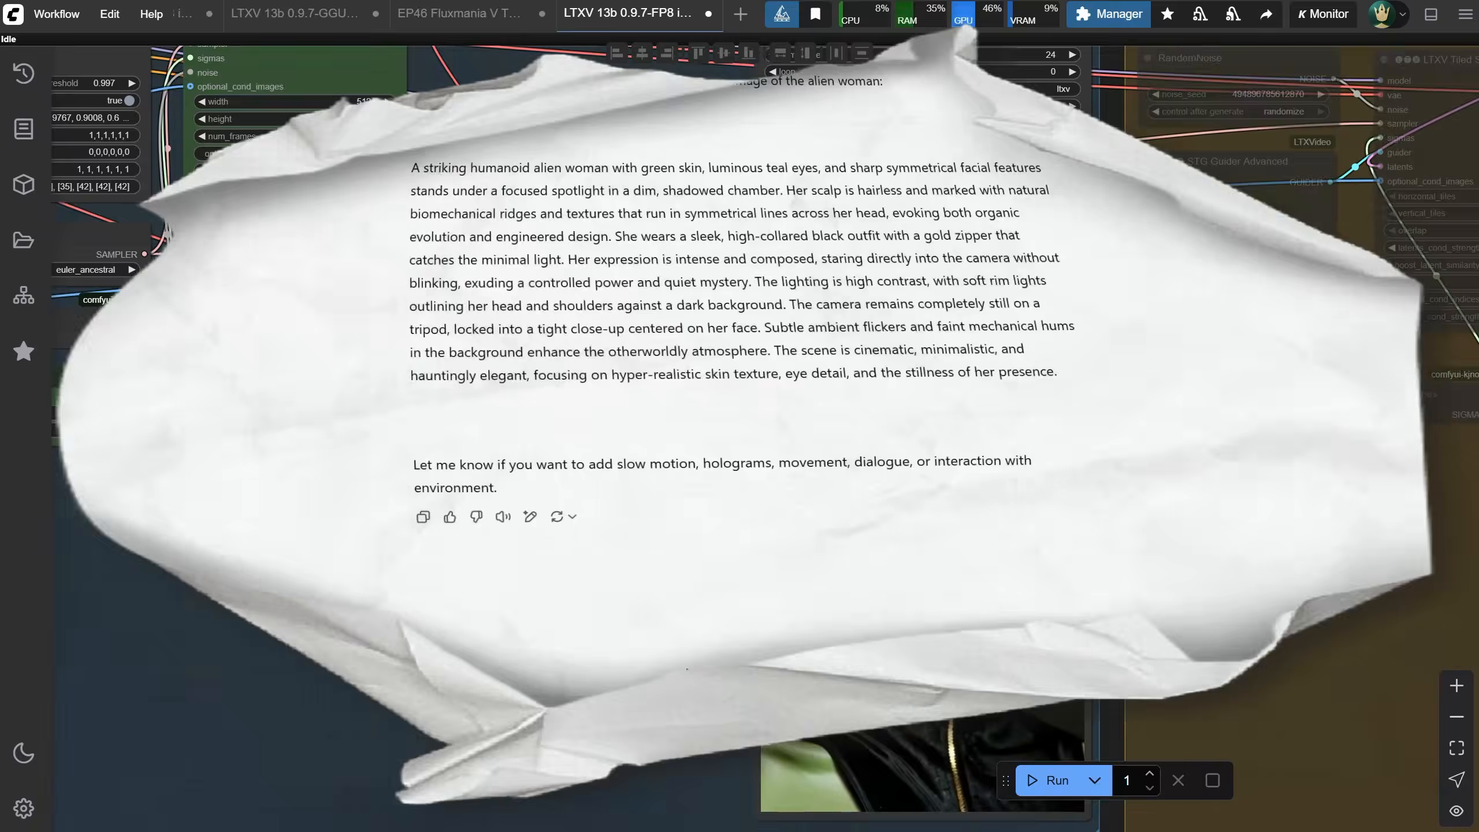
Ask ChatGPT for a tripod shot where she looks at the camera, blinks and smiles subtly with a sensual look
type("camre")
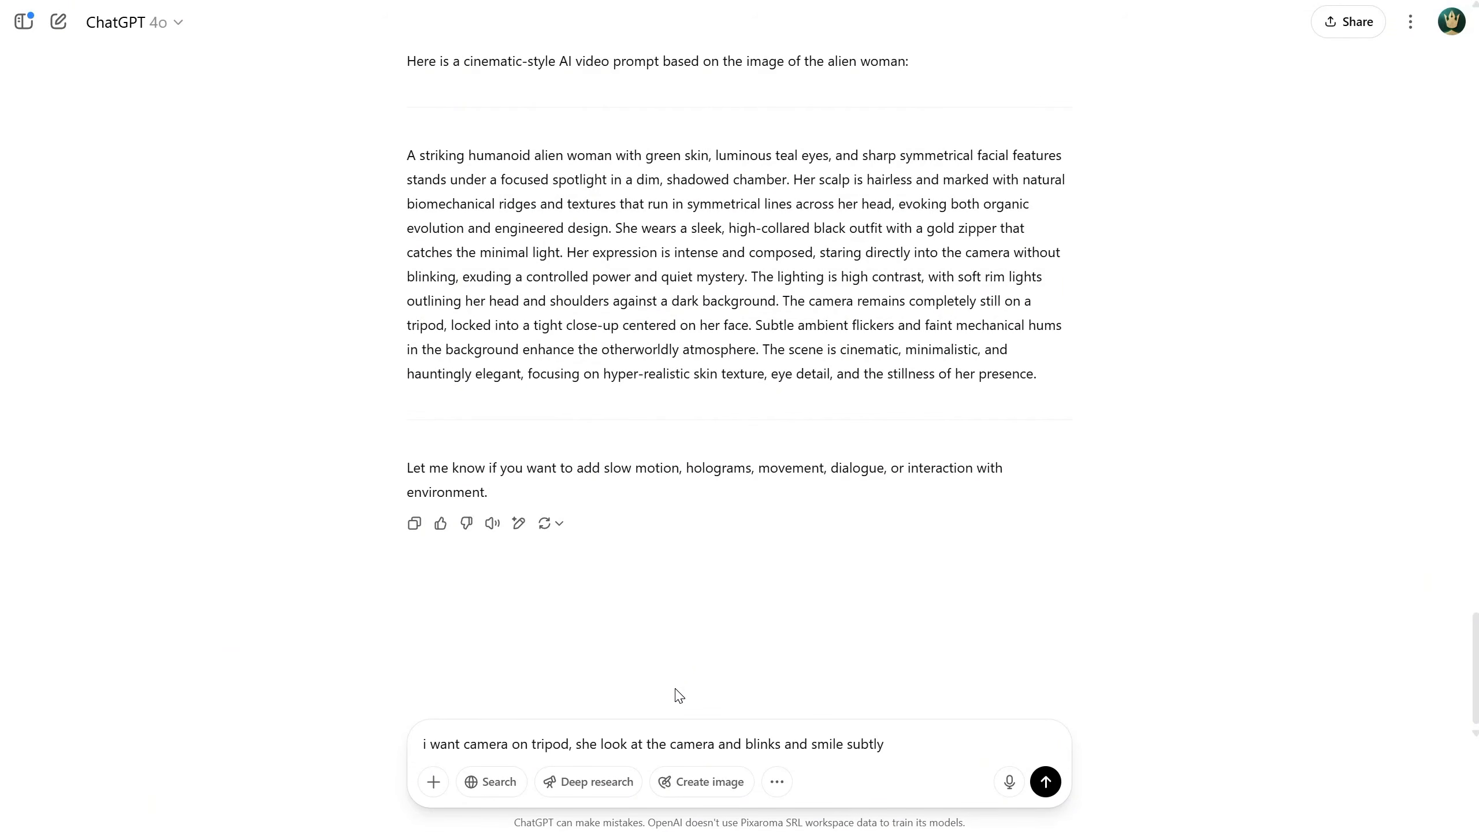
key("Return")
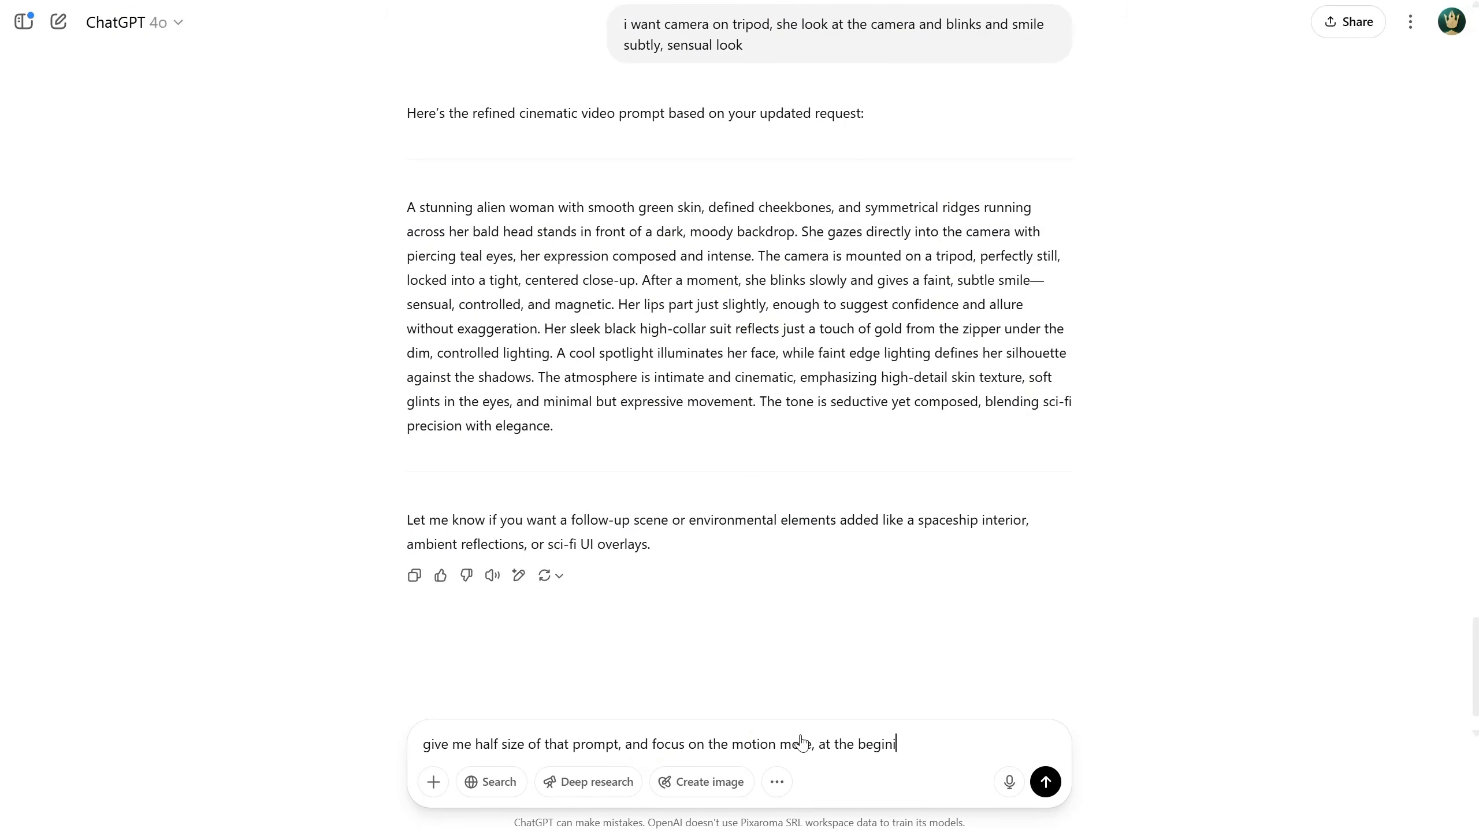
Ask for a prompt half that size with the motion described at the beginning, and copy the result
key("Return")
left_click_drag(408, 207, 1095, 324)
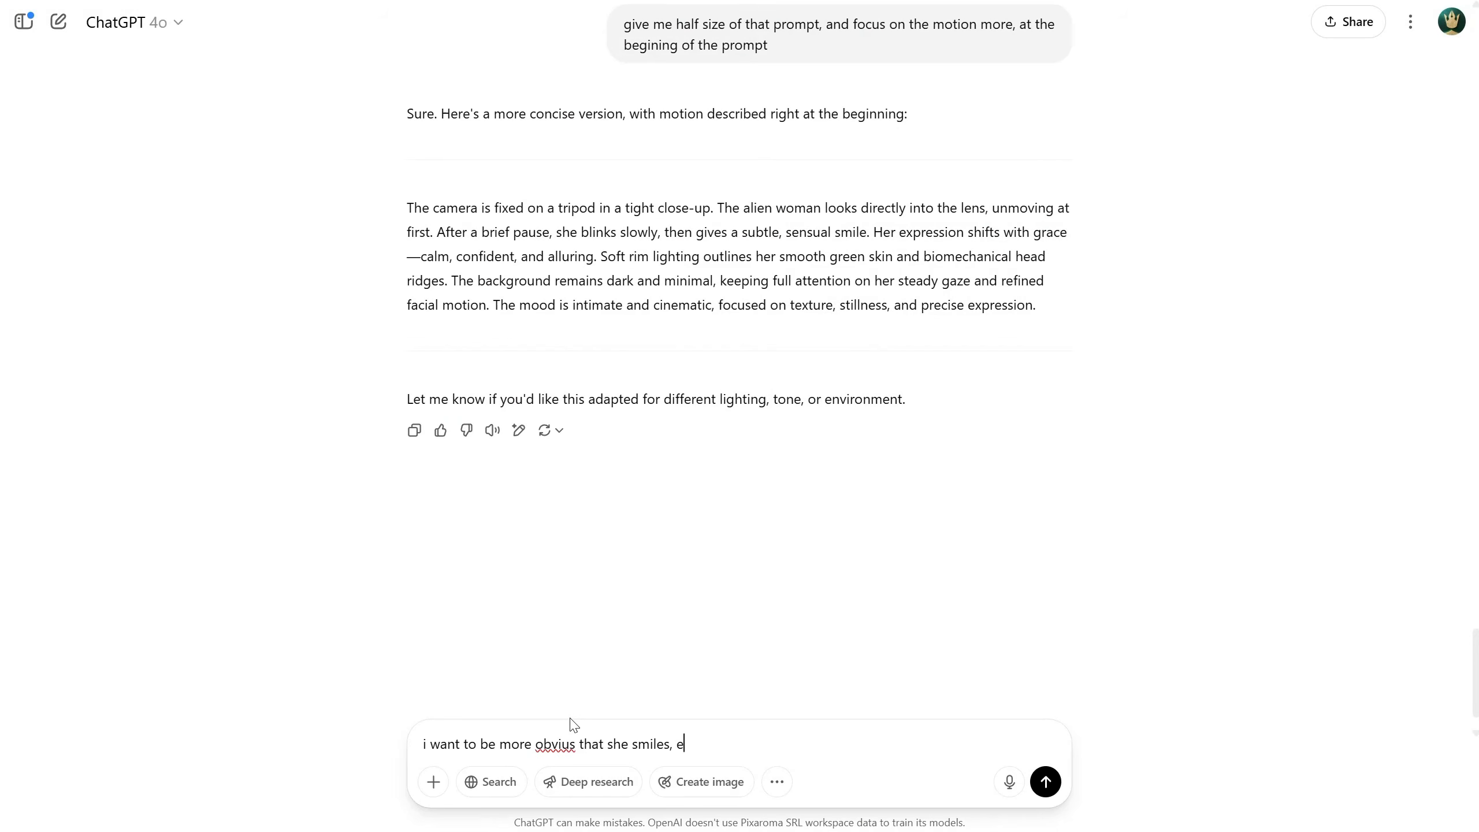
Ask ChatGPT to make her smile more obvious and reinforce that, then copy the revised prompt
key("BackSpace")
type("inforce that")
key("Return")
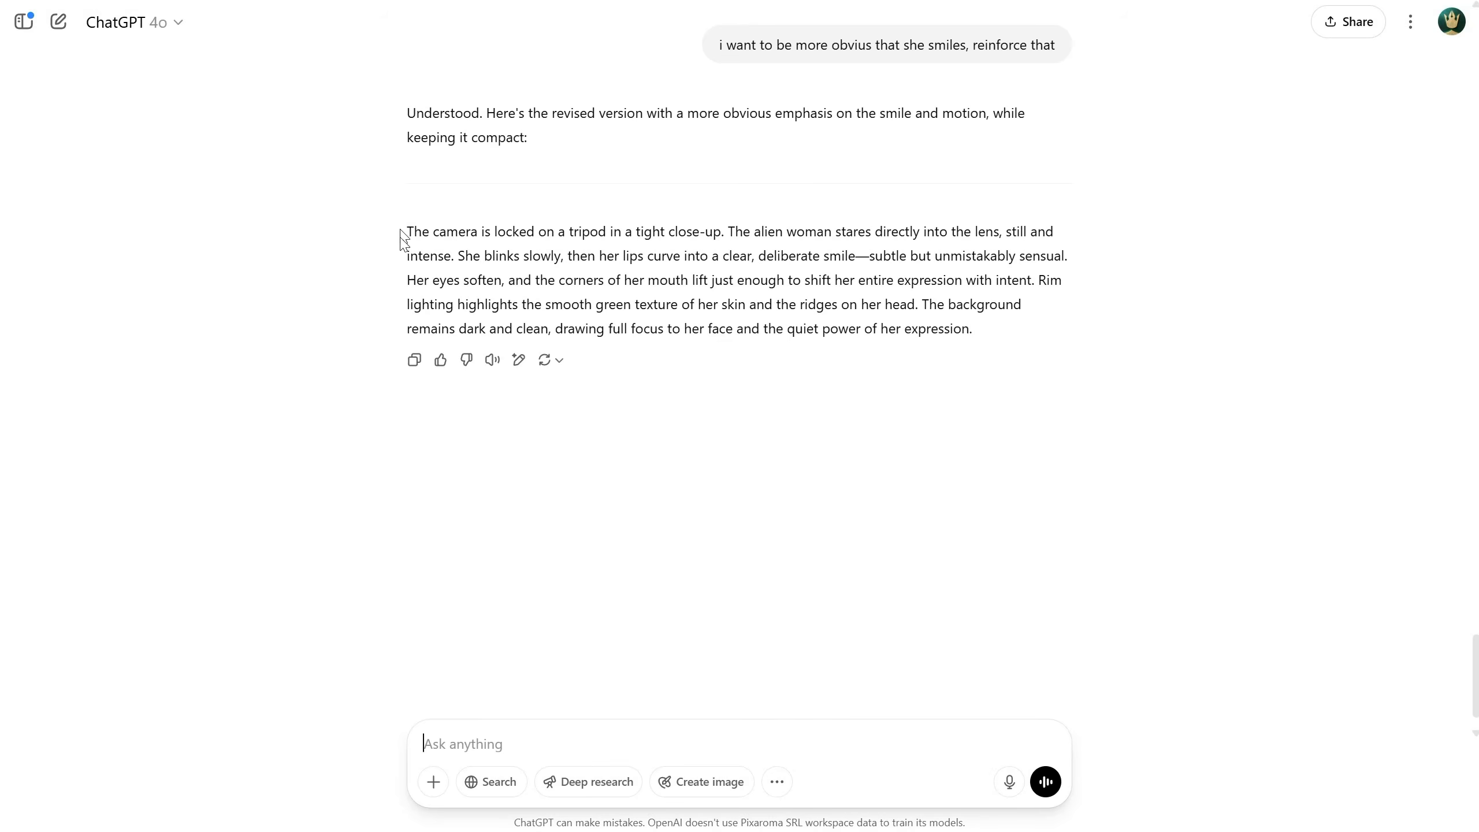
left_click_drag(406, 231, 1171, 332)
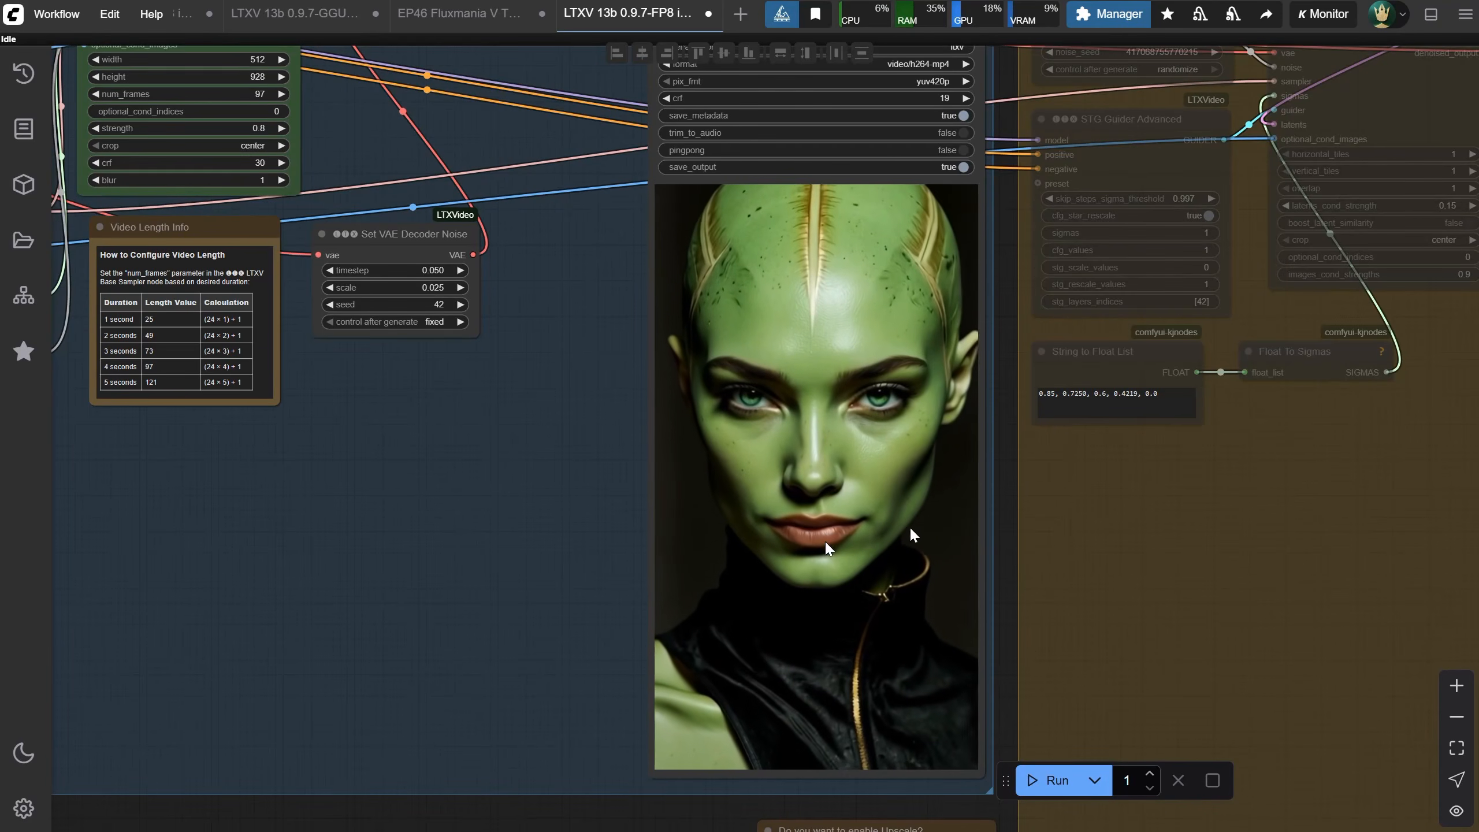